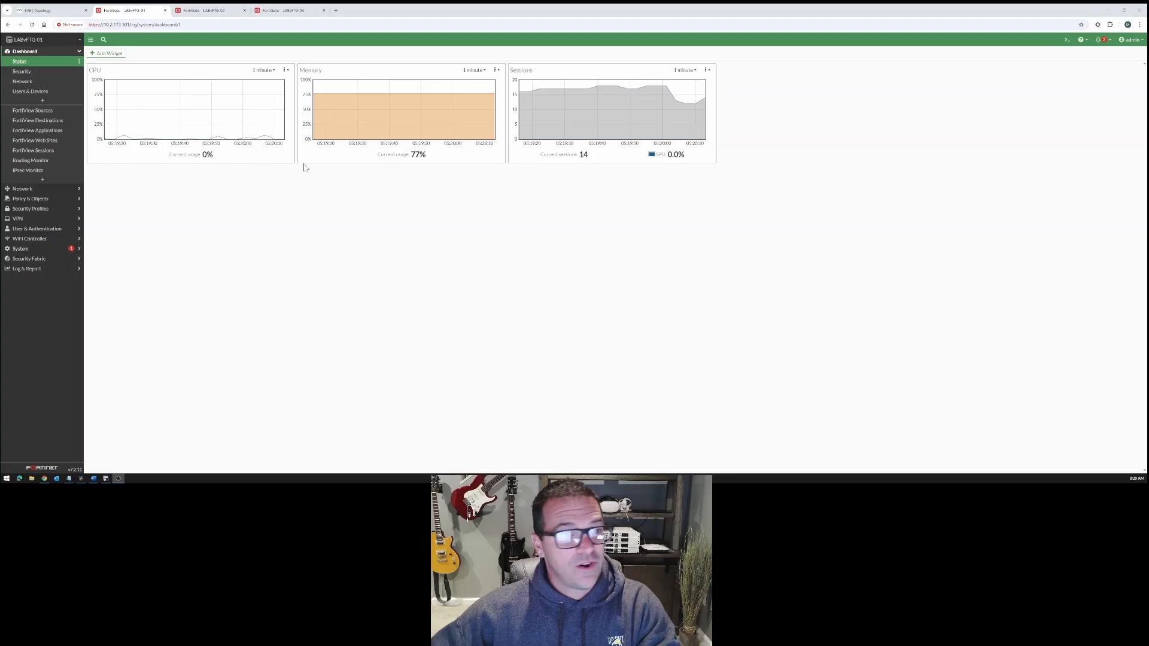
- Switch to the SecureCRT terminal and send "show ip" to all open sessions at once
{"action": "left_click", "coordinate": [106, 480]}
{"action": "double_click", "coordinate": [565, 27]}
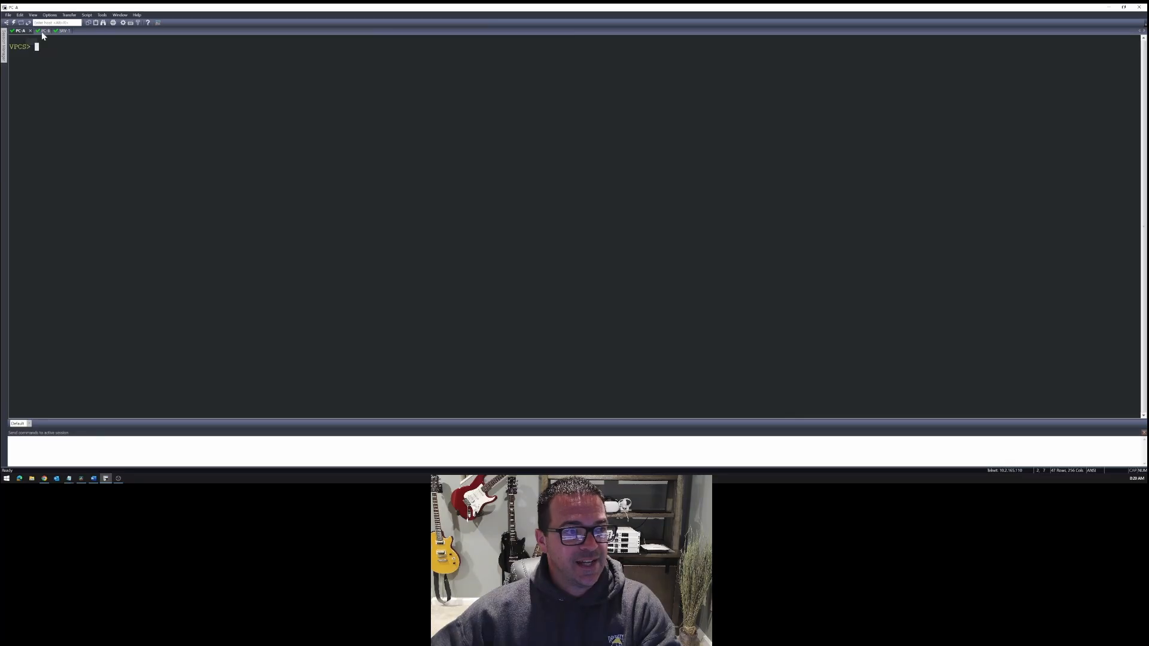
{"action": "right_click", "coordinate": [299, 458]}
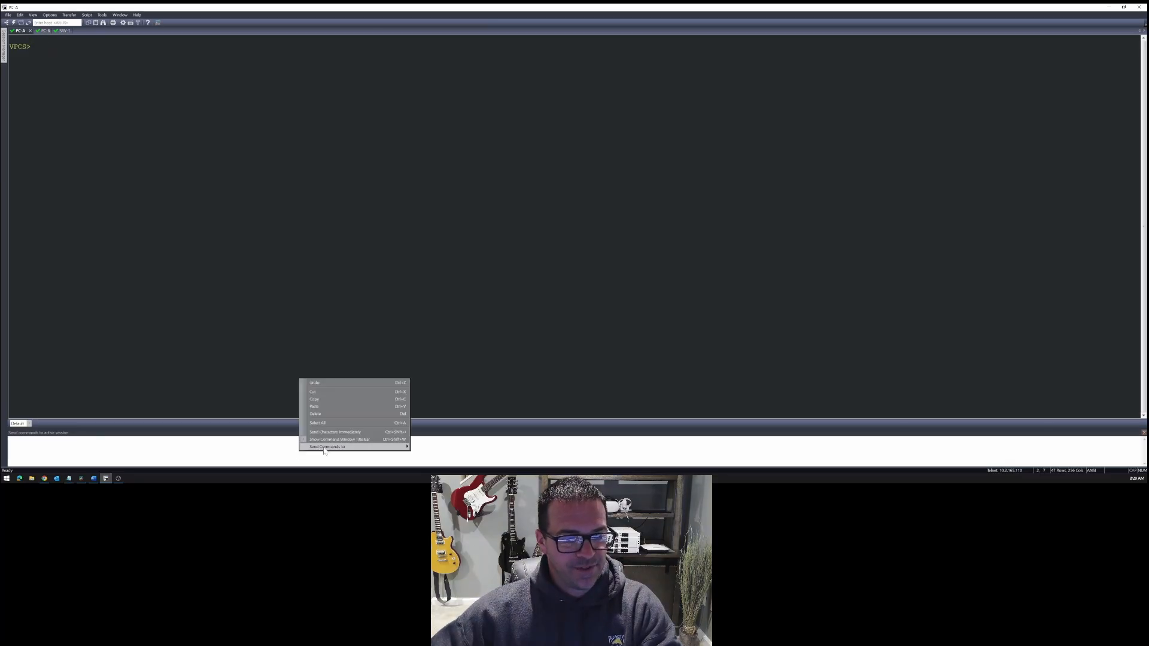
{"action": "mouse_move", "coordinate": [395, 444]}
{"action": "left_click", "coordinate": [440, 455]}
{"action": "type", "text": "sh"}
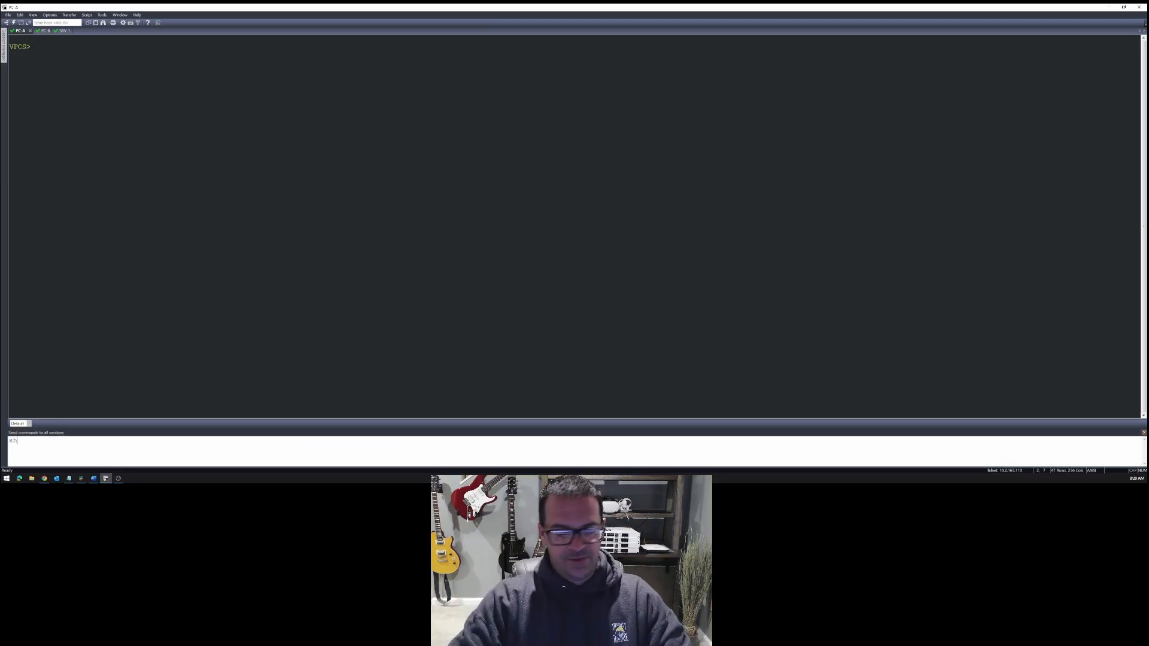
{"action": "type", "text": "ow ip"}
{"action": "key", "text": "Return"}
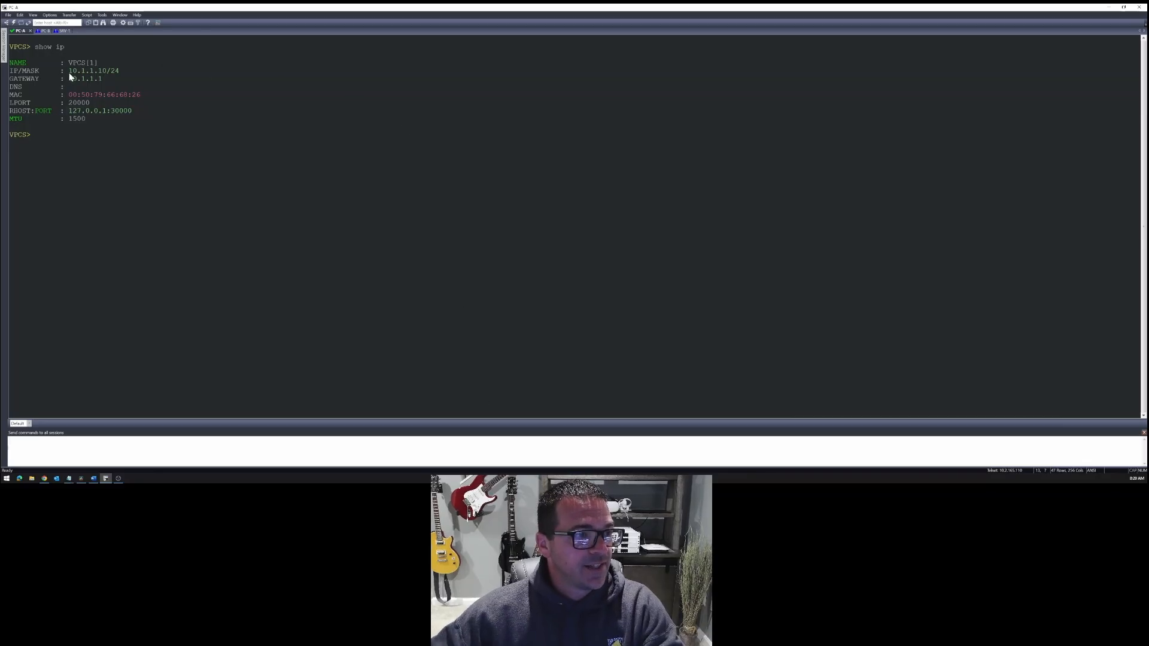
- Check the IP addresses on PC-A, PC-B and SRV-1, and review the network topology diagram in the browser
{"action": "left_click_drag", "start_coordinate": [69, 73], "coordinate": [106, 71]}
{"action": "left_click", "coordinate": [40, 31]}
{"action": "left_click", "coordinate": [63, 31]}
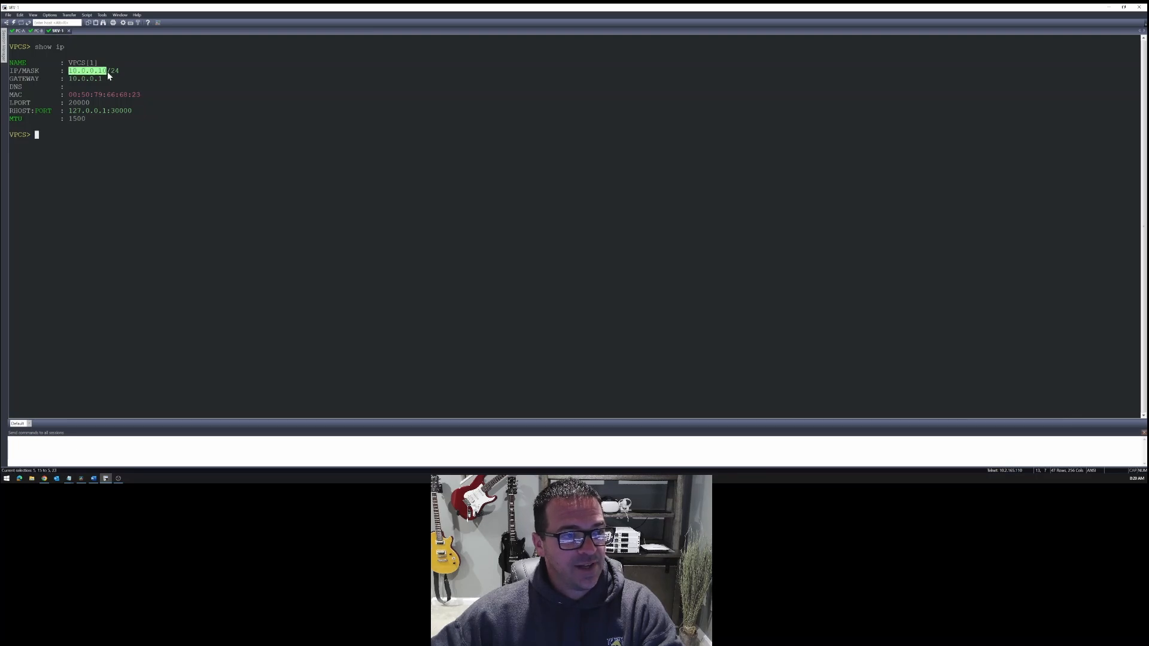
{"action": "left_click", "coordinate": [45, 478]}
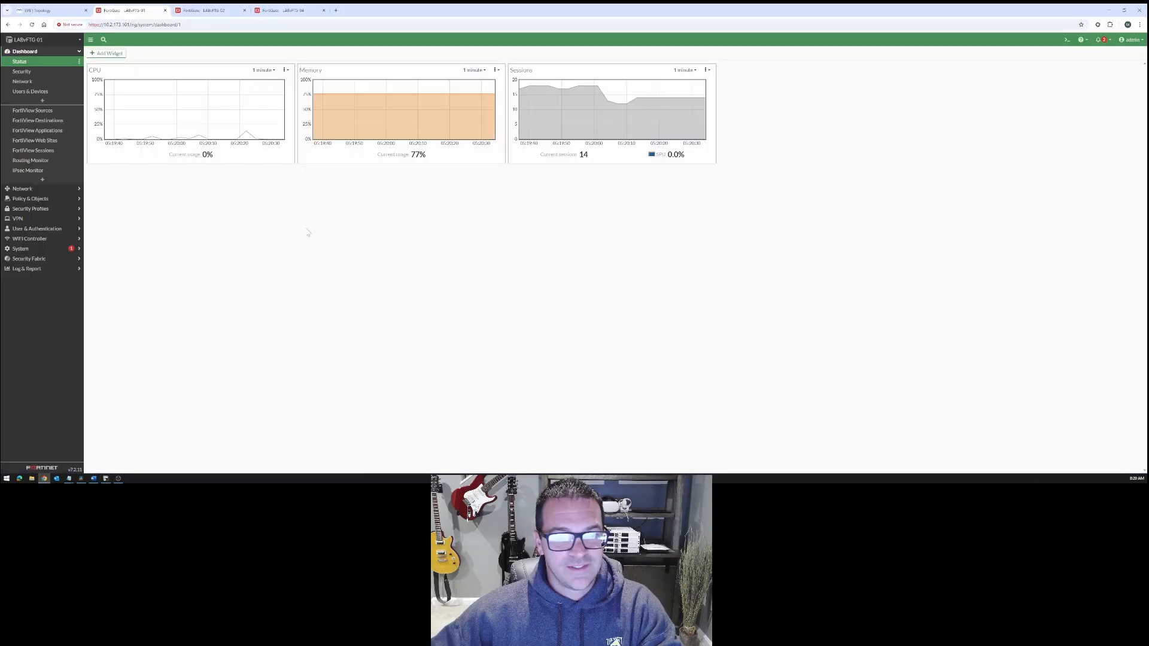
{"action": "left_click", "coordinate": [43, 13]}
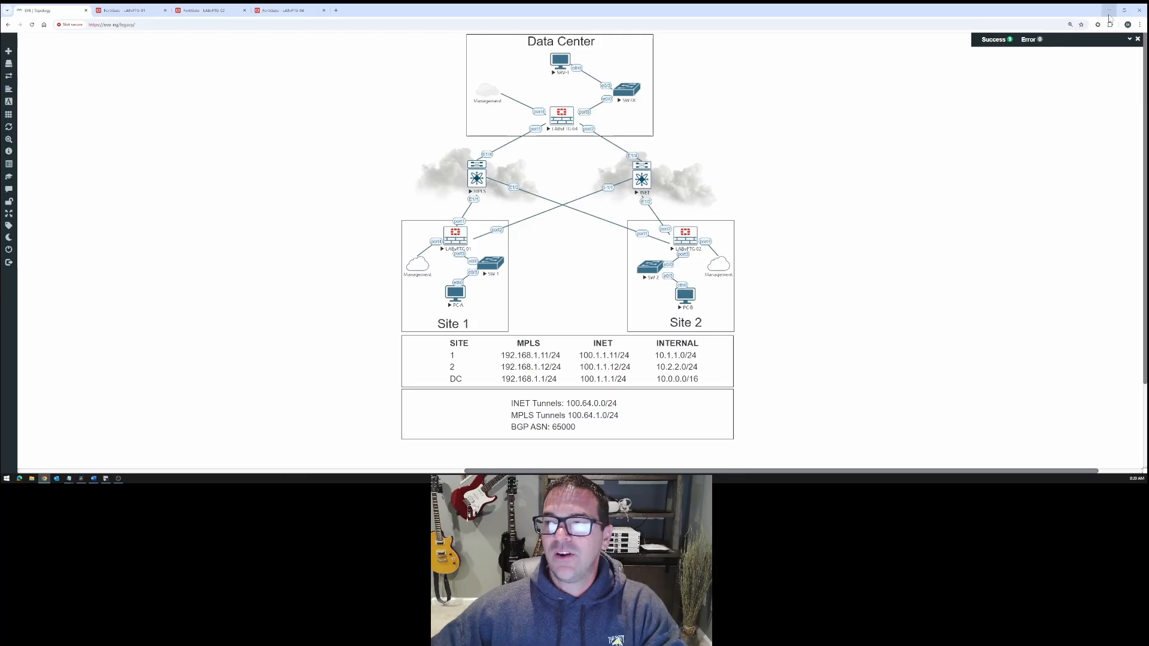
- Return to the SecureCRT terminal and ping the gateway 10.1.1.1 from PC-A
{"action": "left_click", "coordinate": [106, 478]}
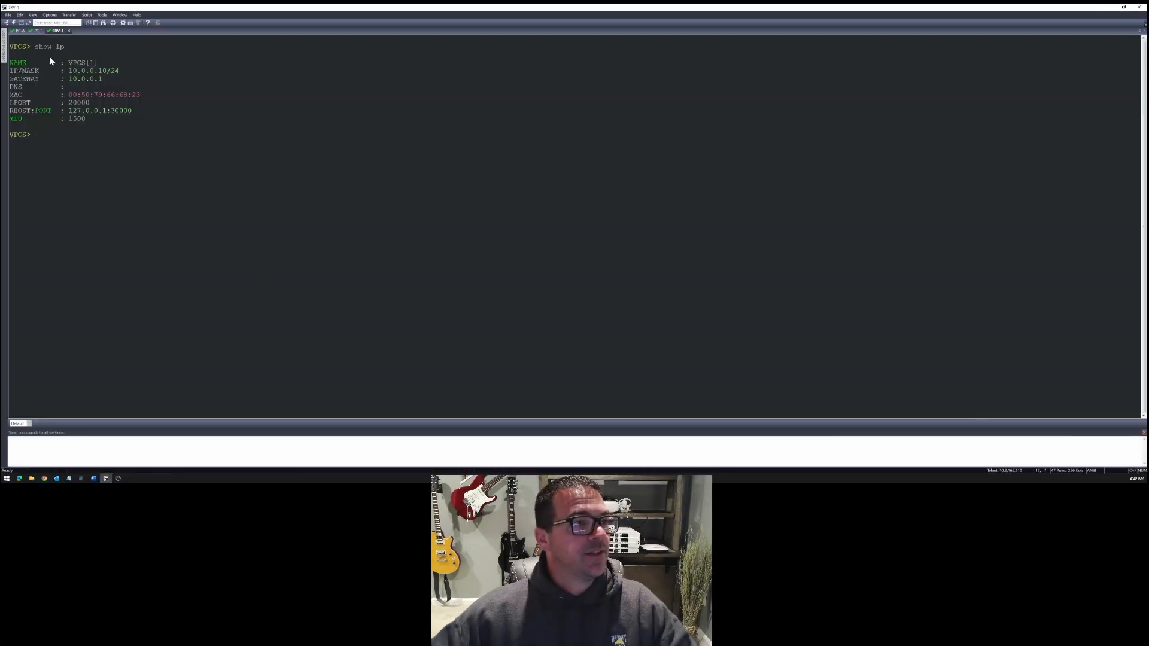
{"action": "left_click", "coordinate": [21, 32]}
{"action": "type", "text": "pin"}
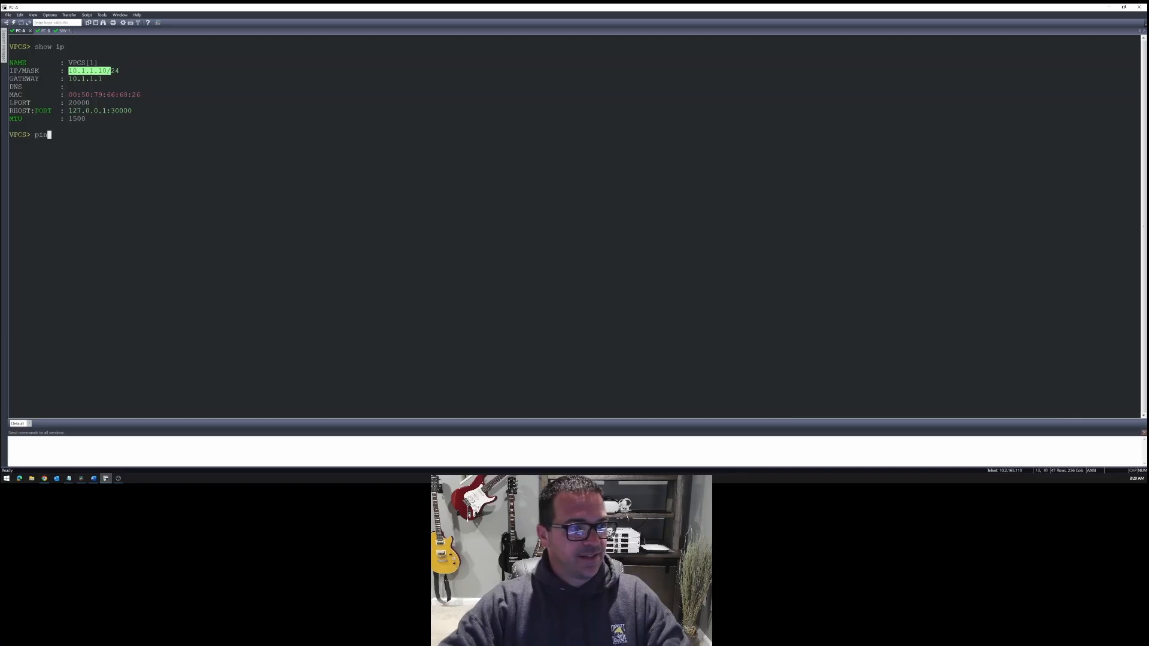
{"action": "type", "text": "g 10.1.1.1"}
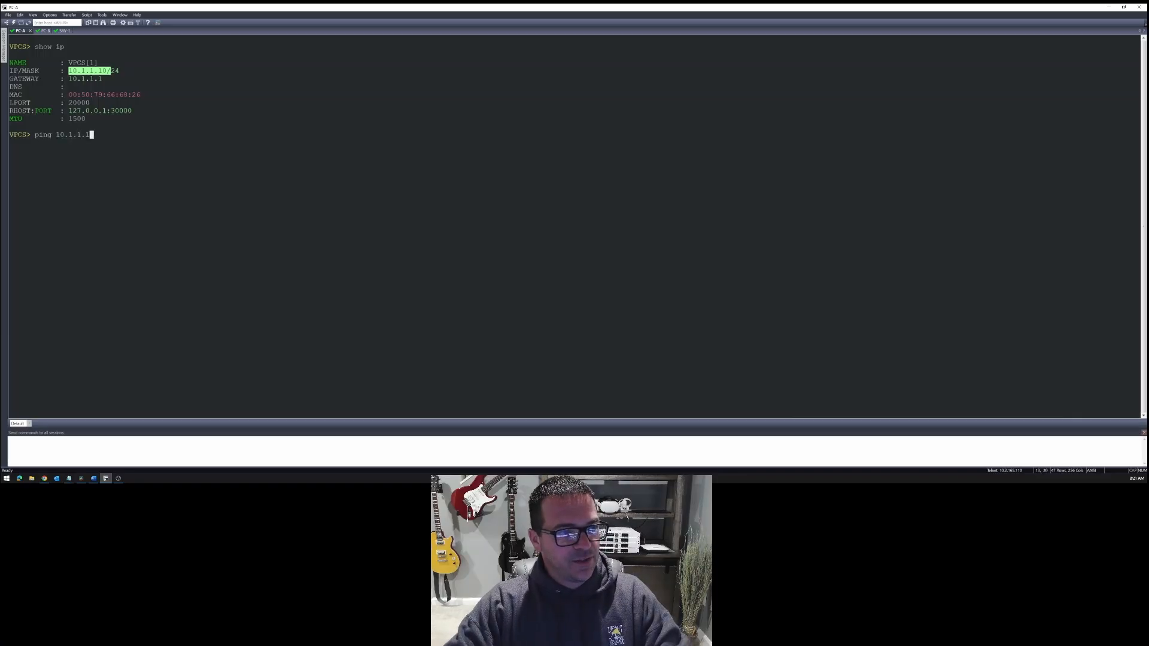
{"action": "key", "text": "Return"}
- Try to ping the gateway from PC-B using the address 10.2.21
{"action": "left_click", "coordinate": [42, 31]}
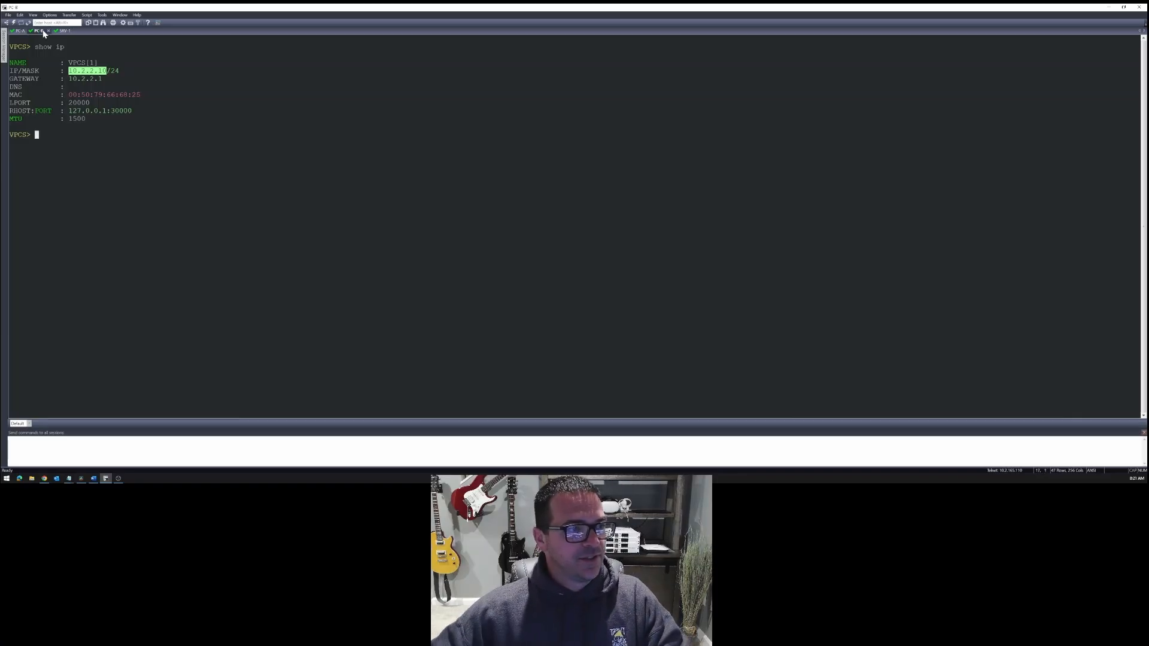
{"action": "type", "text": "ping 1"}
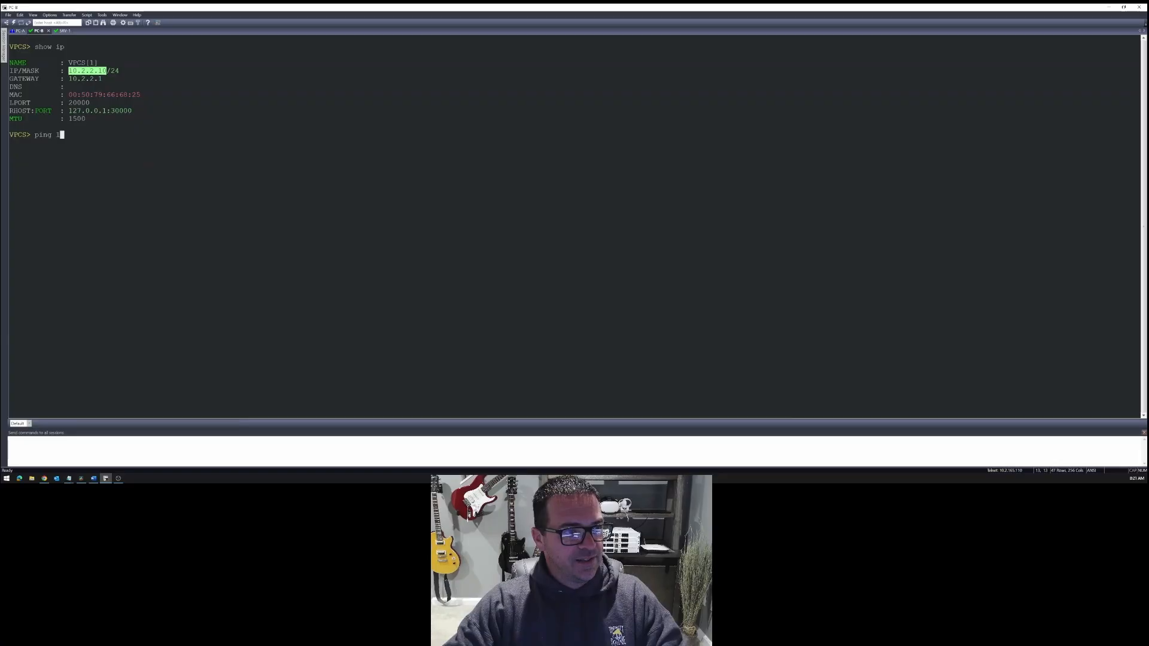
{"action": "type", "text": "0.2.21"}
{"action": "key", "text": "Return"}
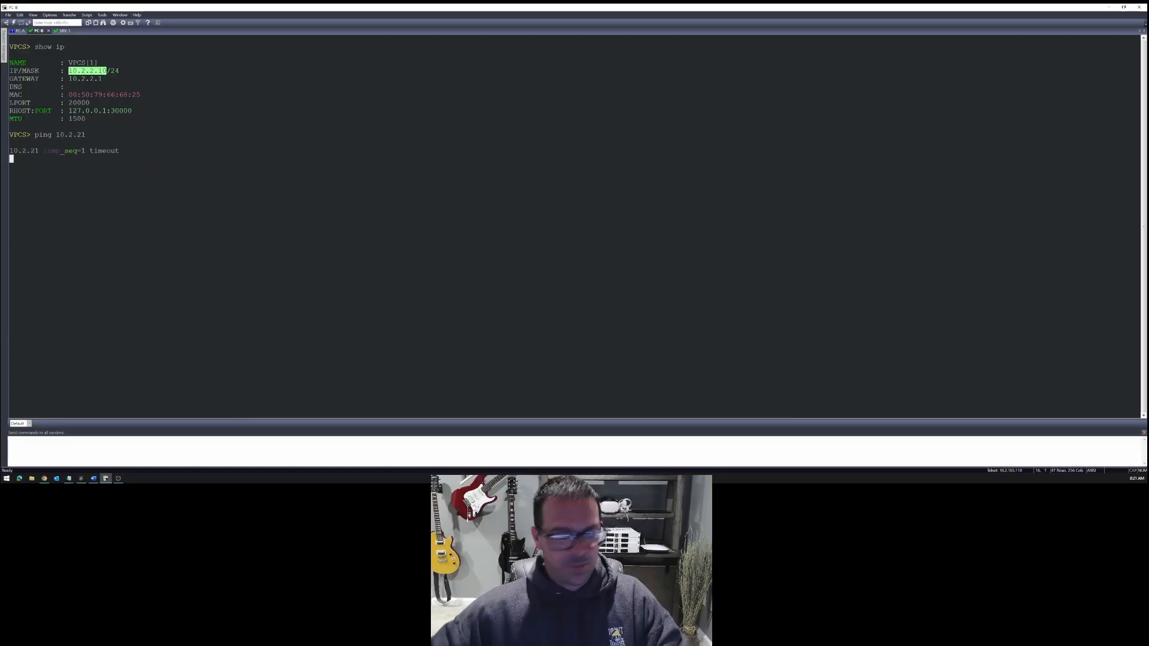
- Ping the data center gateway 10.0.0.1 from the SRV-1 session
{"action": "left_click", "coordinate": [62, 31]}
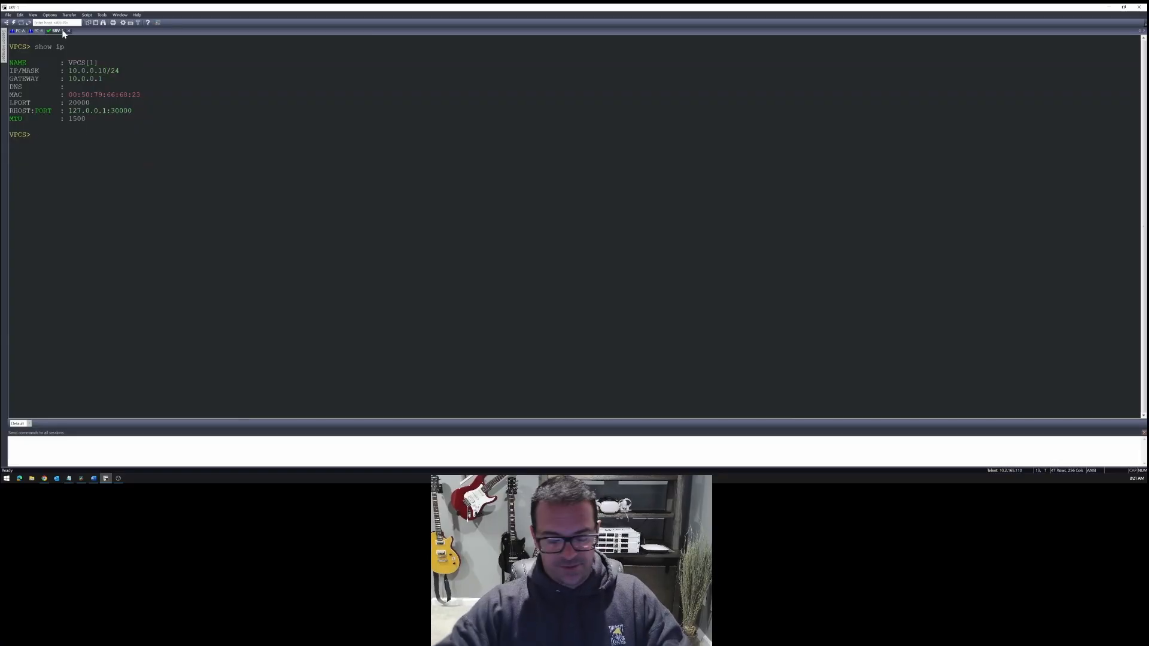
{"action": "type", "text": "ping 10.0.0.1"}
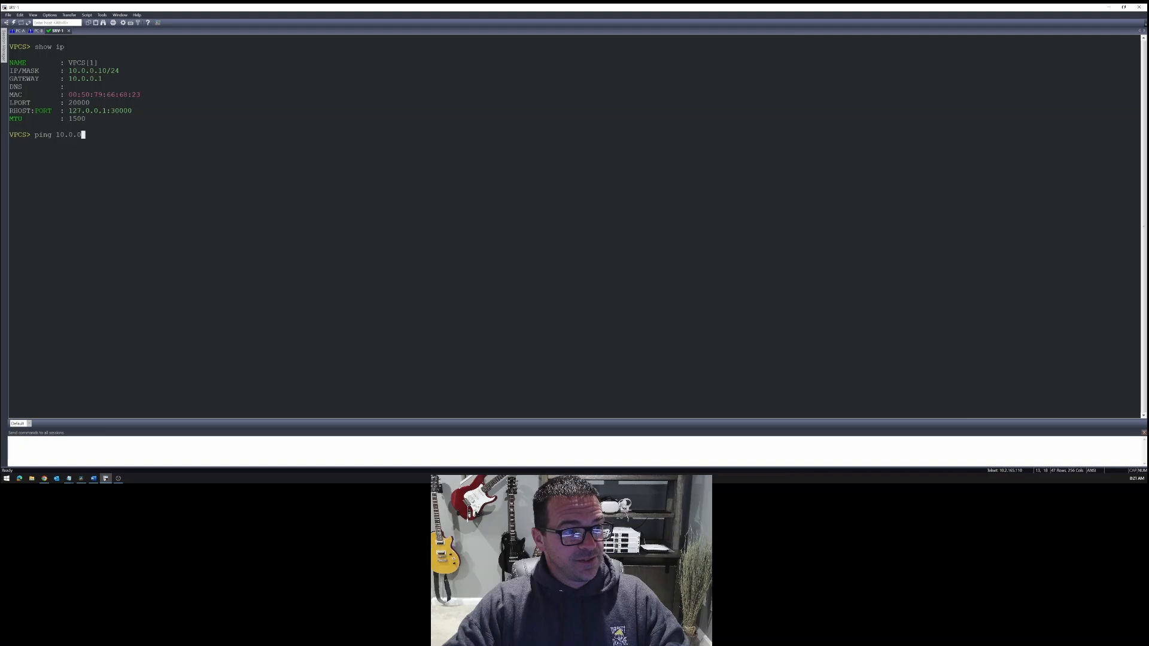
{"action": "key", "text": "Return"}
- Correct the previous ping command on PC-B and run it against its gateway 10.2.2.1
{"action": "left_click", "coordinate": [38, 31]}
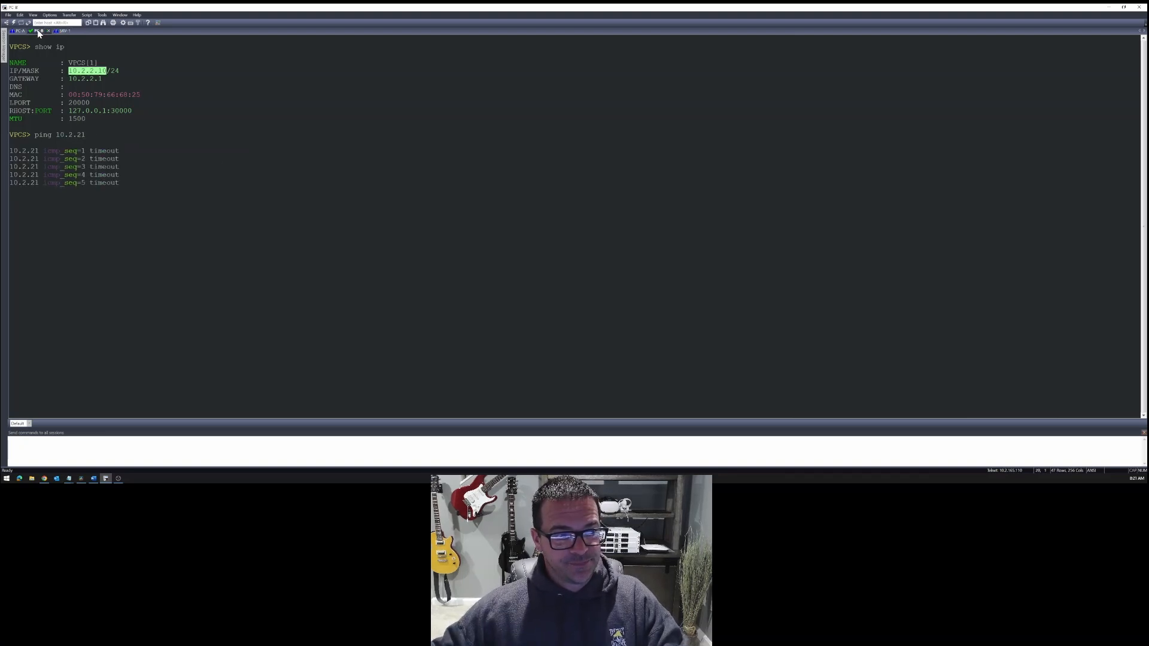
{"action": "key", "text": "Up"}
{"action": "key", "text": "BackSpace"}
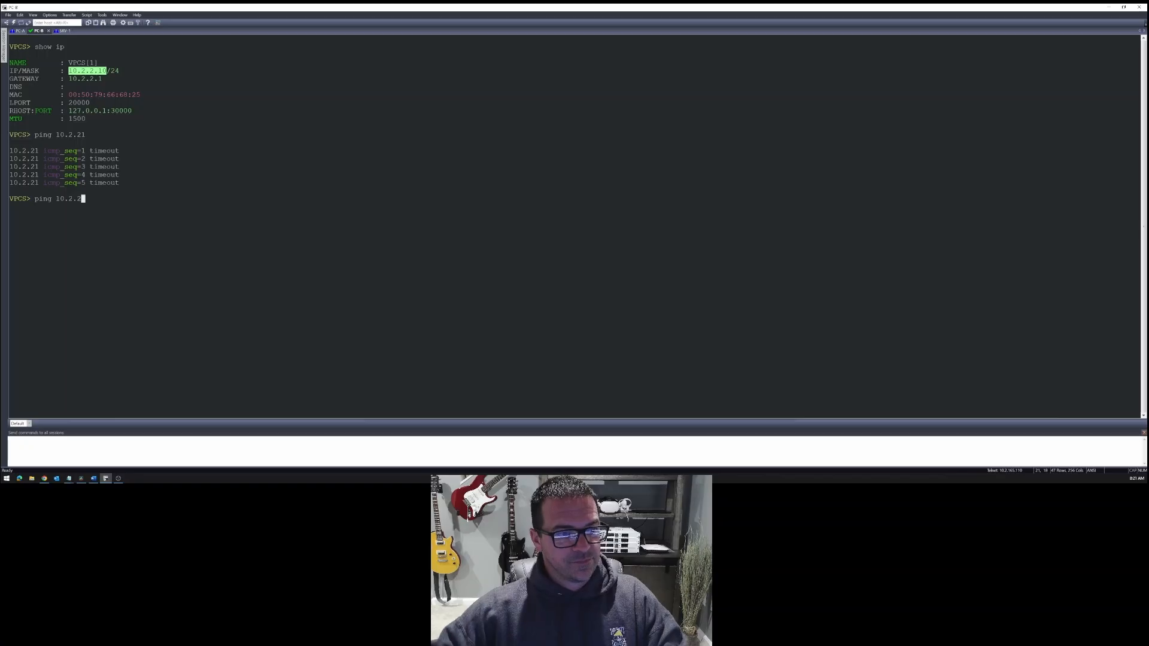
{"action": "type", "text": ".1"}
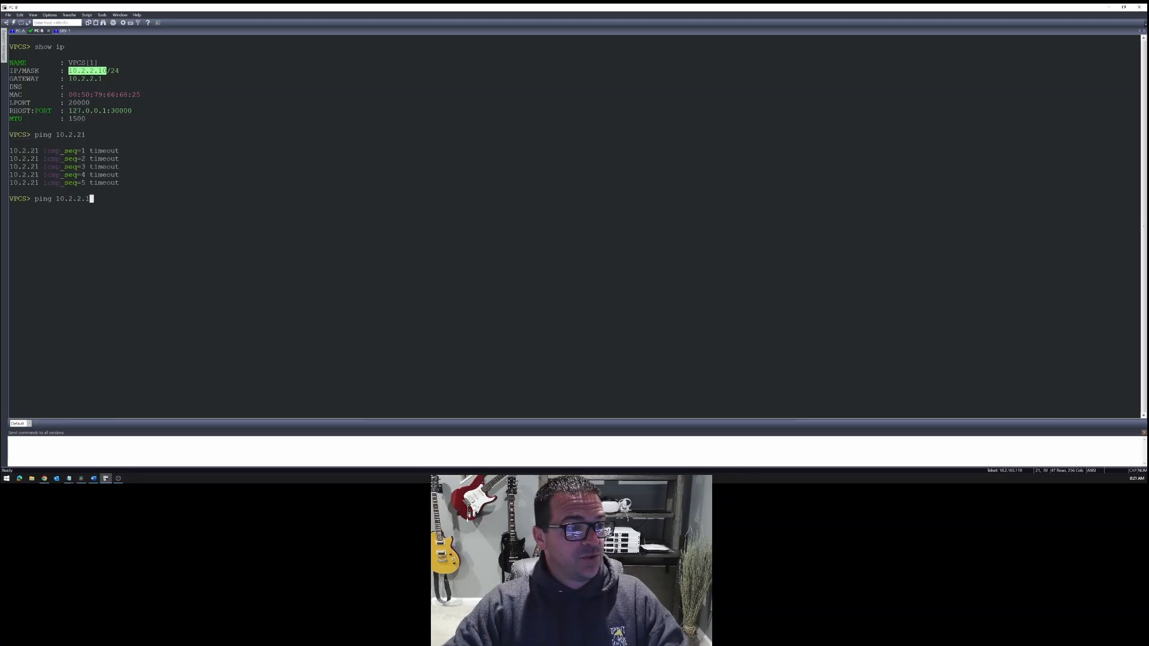
{"action": "key", "text": "Return"}
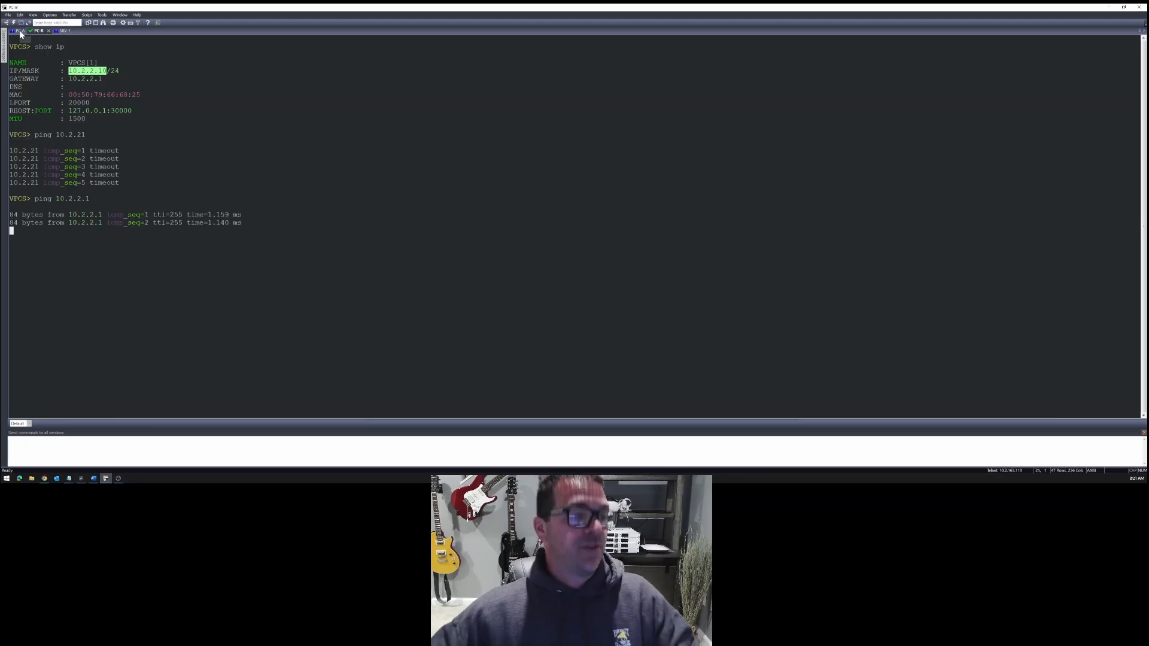
- Ping the data center server at 10.0.0.10 from PC-A
{"action": "left_click", "coordinate": [21, 32]}
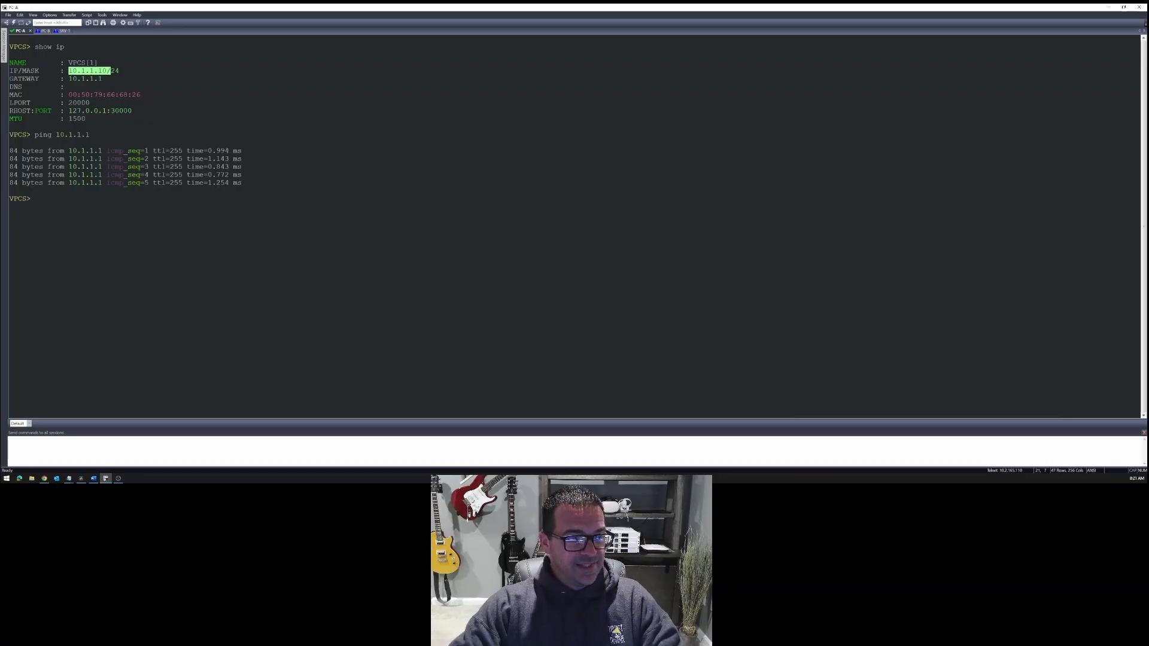
{"action": "type", "text": "ping "}
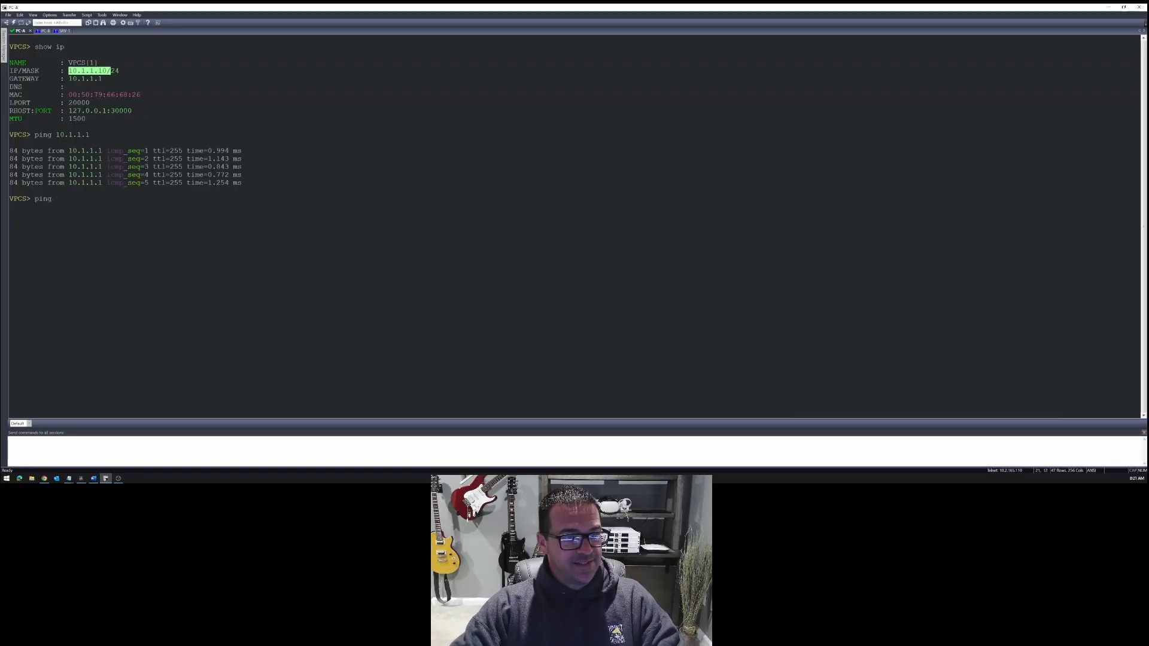
{"action": "type", "text": "10.0.0."}
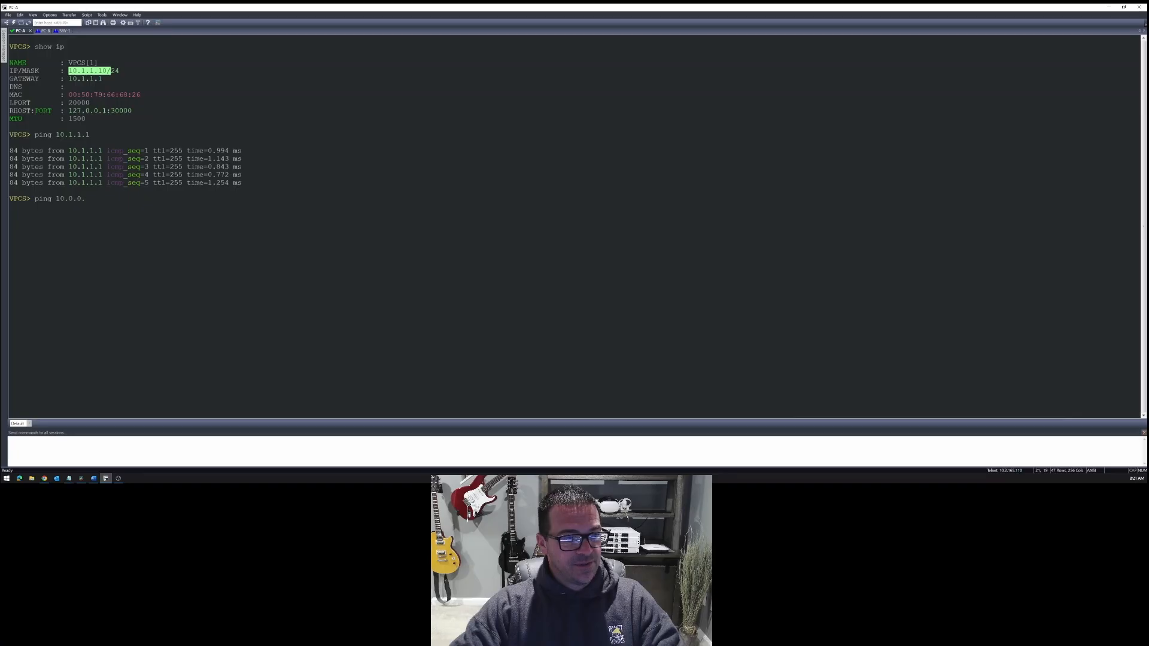
{"action": "type", "text": "10"}
{"action": "key", "text": "Return"}
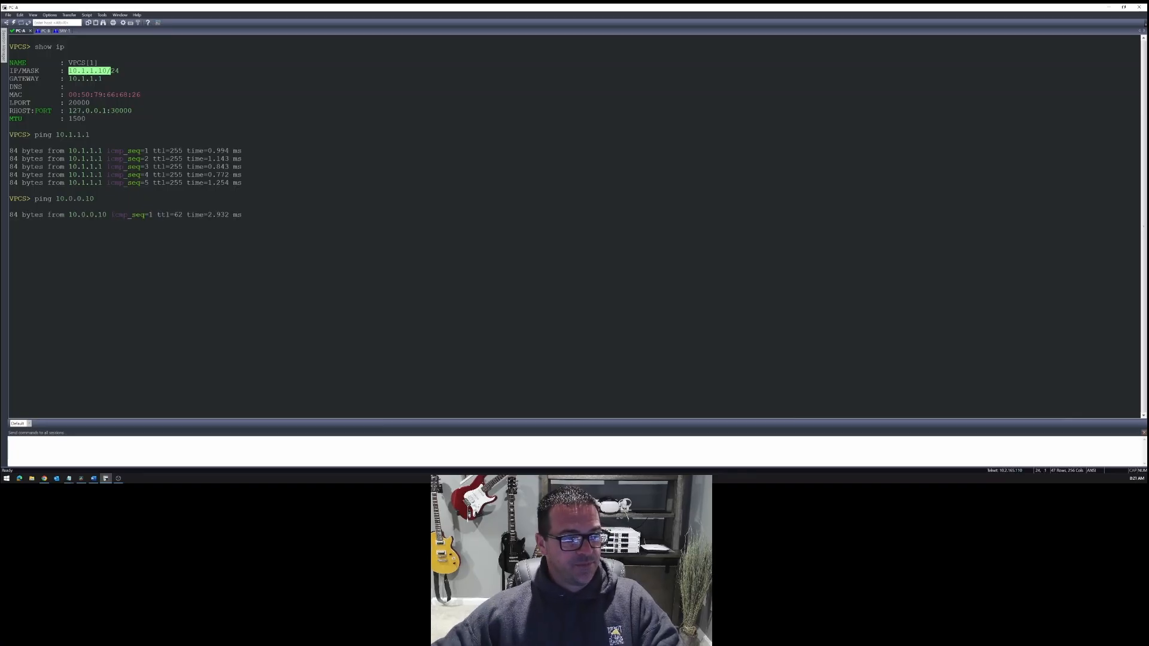
- Ping the data center server at 10.0.0.10 from PC-B
{"action": "left_click", "coordinate": [44, 30]}
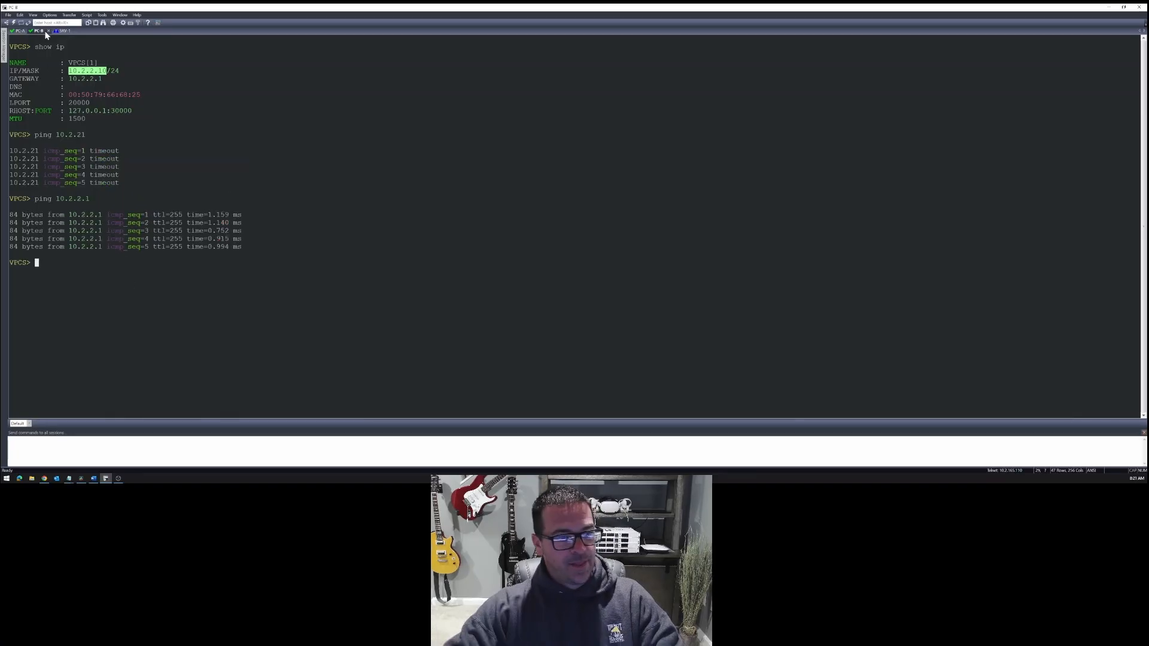
{"action": "type", "text": "ping 10."}
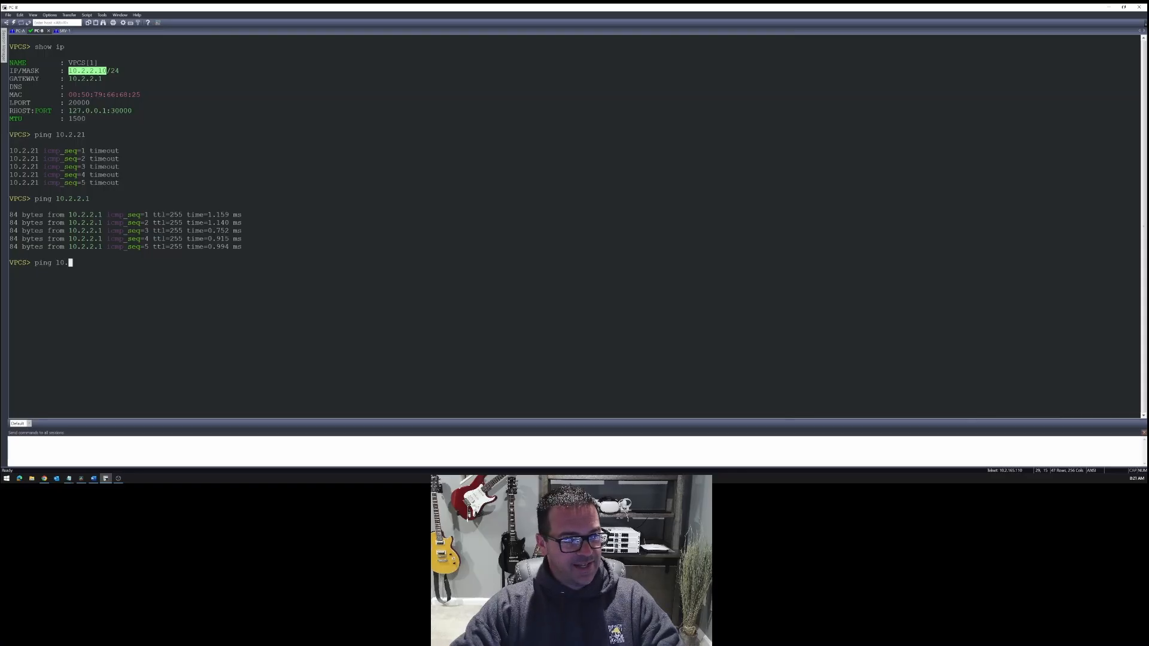
{"action": "type", "text": "0.0.10"}
{"action": "key", "text": "Return"}
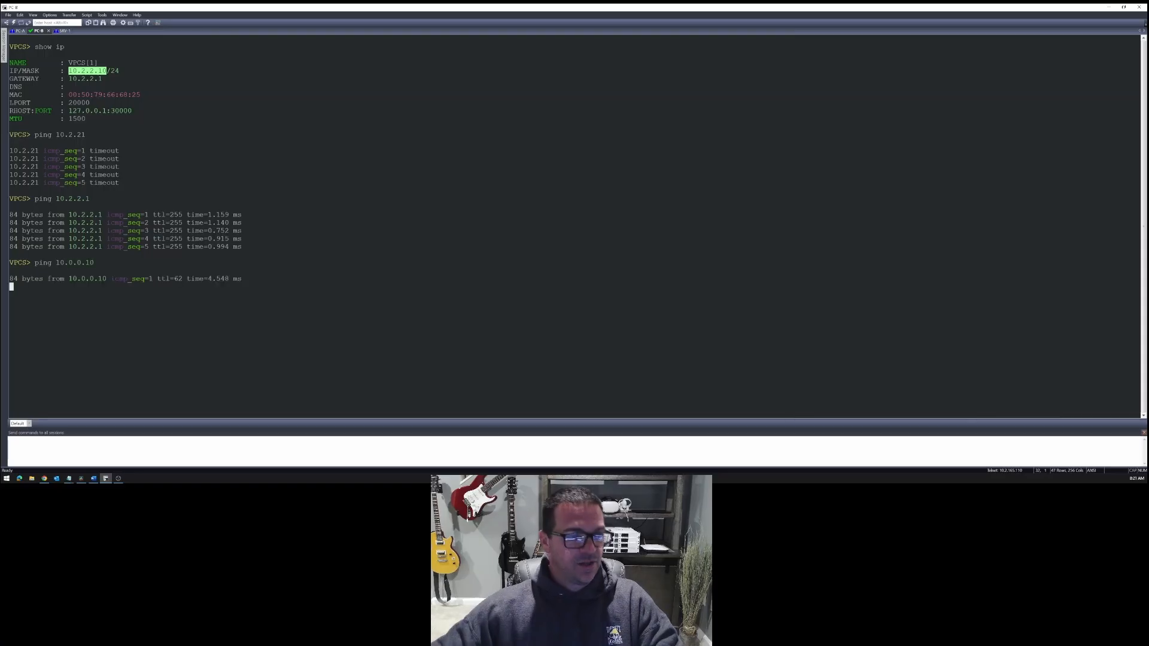
- Test internet reachability from PC-A by pinging 8.8.8.8
{"action": "left_click", "coordinate": [19, 31]}
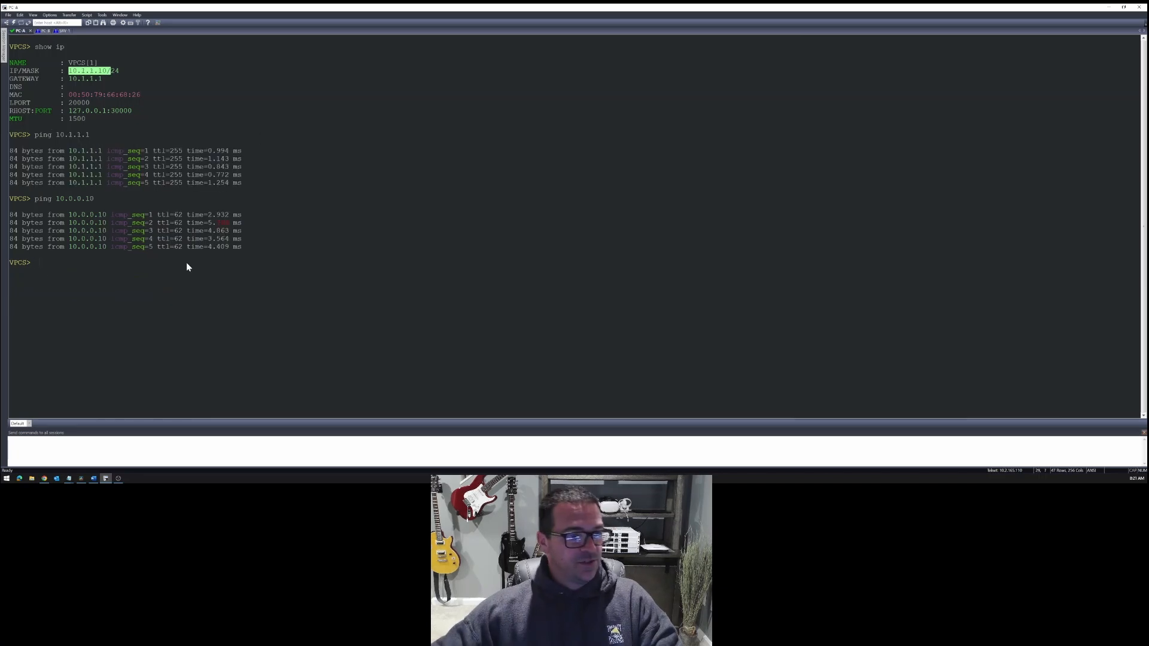
{"action": "type", "text": "ping "}
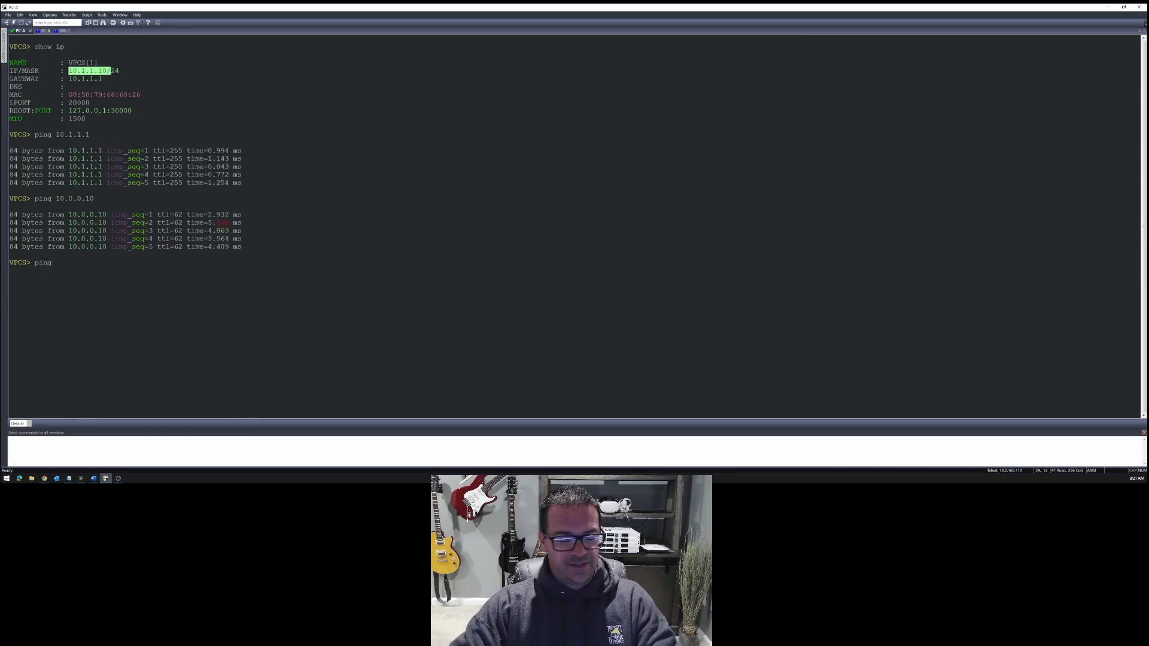
{"action": "type", "text": "8.8.8.8"}
{"action": "key", "text": "Return"}
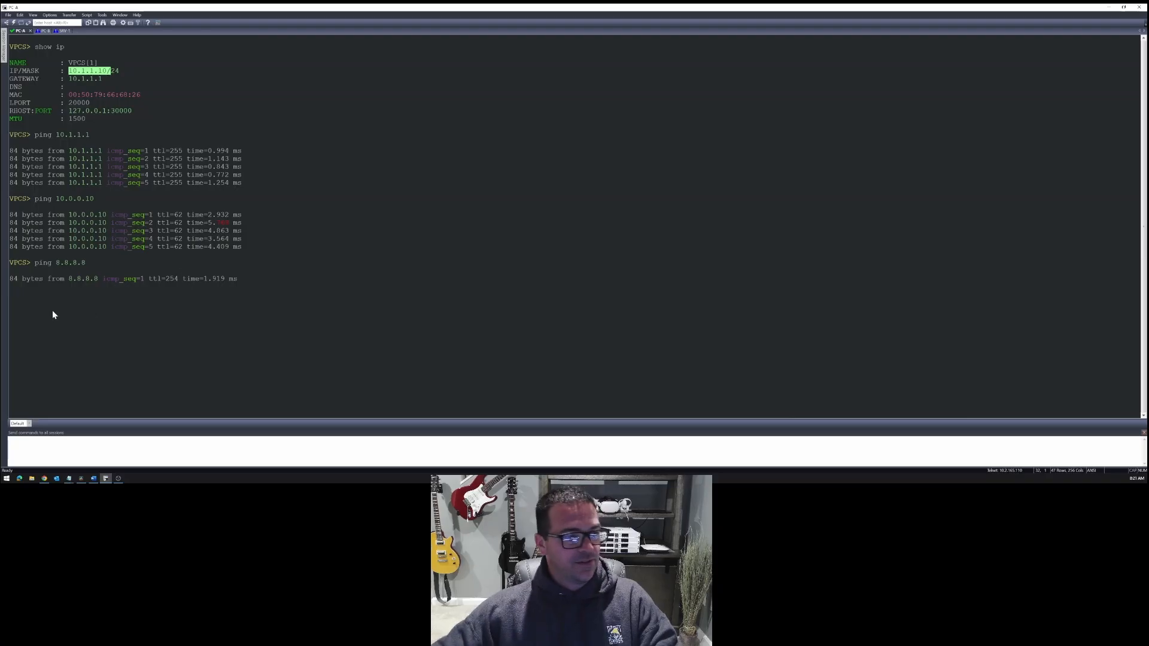
- Copy the "ping 8.8.8.8" command from the PC-A output and run it on PC-B
{"action": "left_click_drag", "start_coordinate": [35, 262], "coordinate": [86, 262]}
{"action": "key", "text": "ctrl+c"}
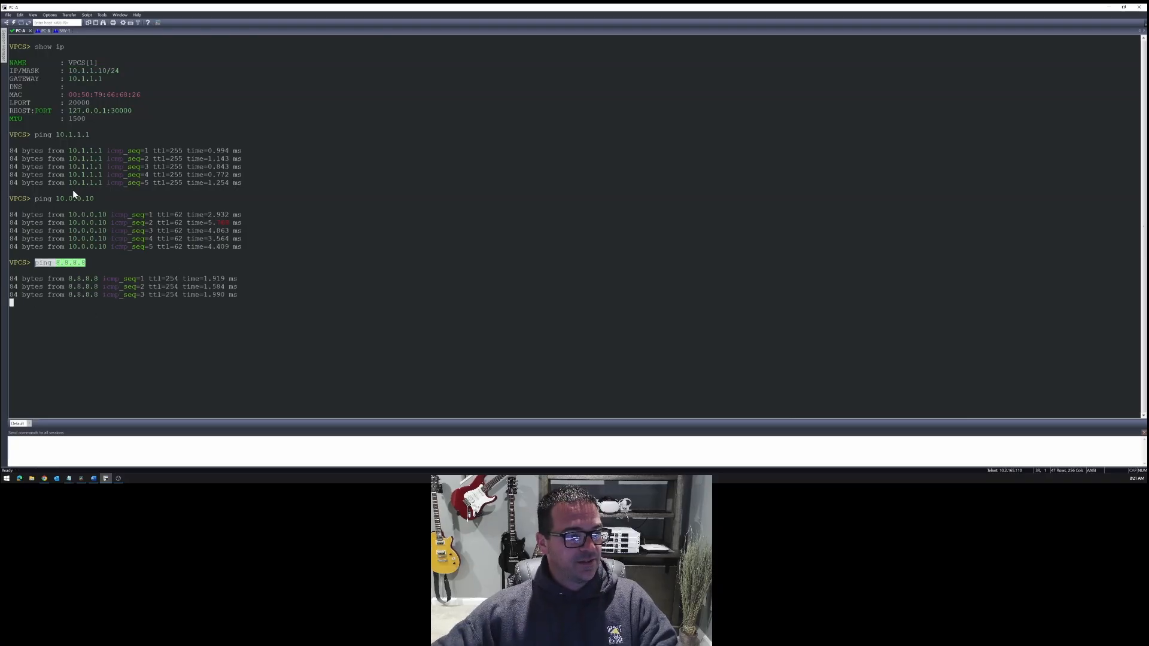
{"action": "left_click", "coordinate": [44, 31]}
{"action": "right_click", "coordinate": [254, 134]}
{"action": "key", "text": "Return"}
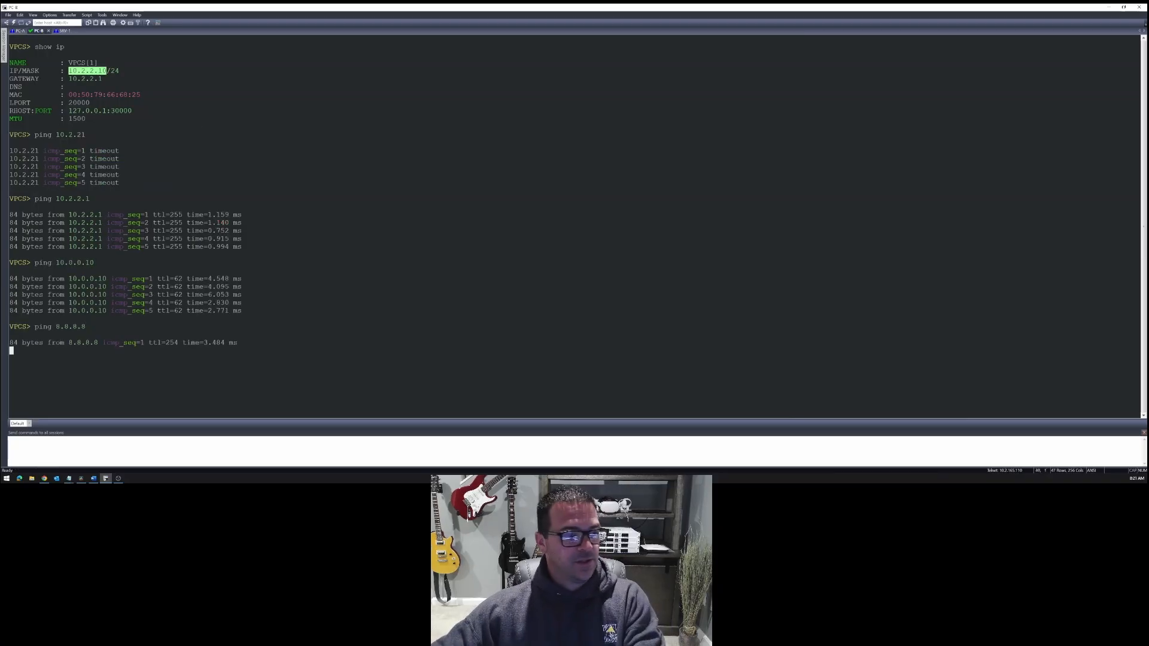
- Run the copied "ping 8.8.8.8" command in the SRV-1 session
{"action": "left_click", "coordinate": [62, 31]}
{"action": "right_click", "coordinate": [339, 213]}
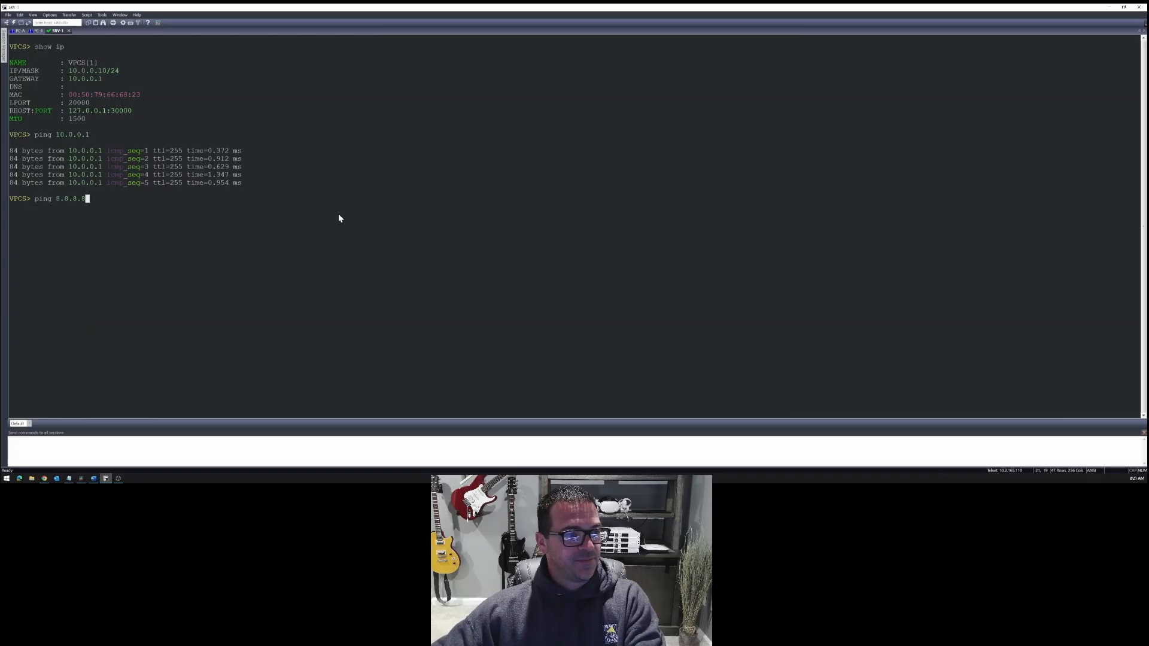
{"action": "key", "text": "Return"}
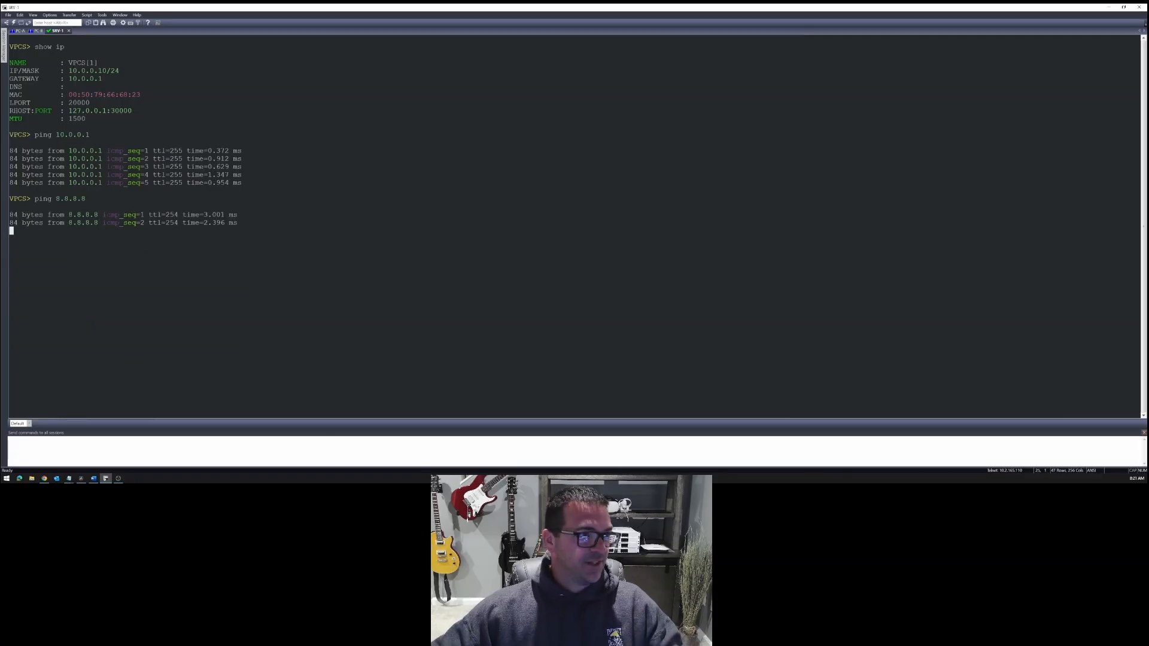
- Test branch-to-branch reachability from PC-A by pinging PC-B at 10.2.2.10 and highlight the command and its replies
{"action": "left_click", "coordinate": [20, 31]}
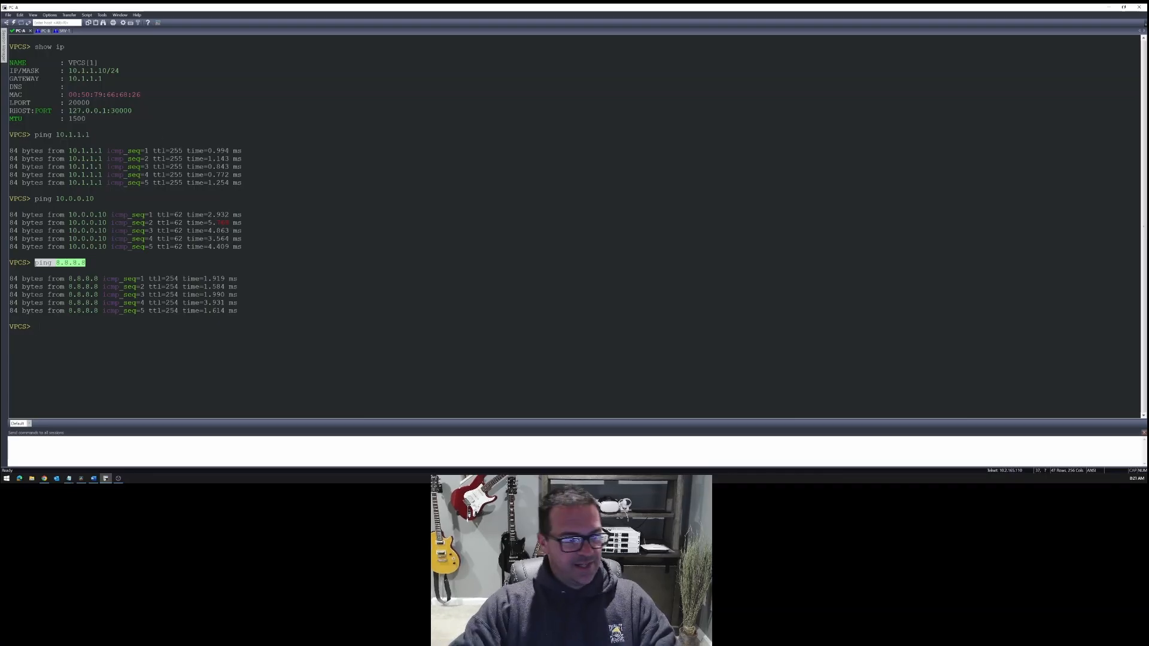
{"action": "type", "text": "ping 10."}
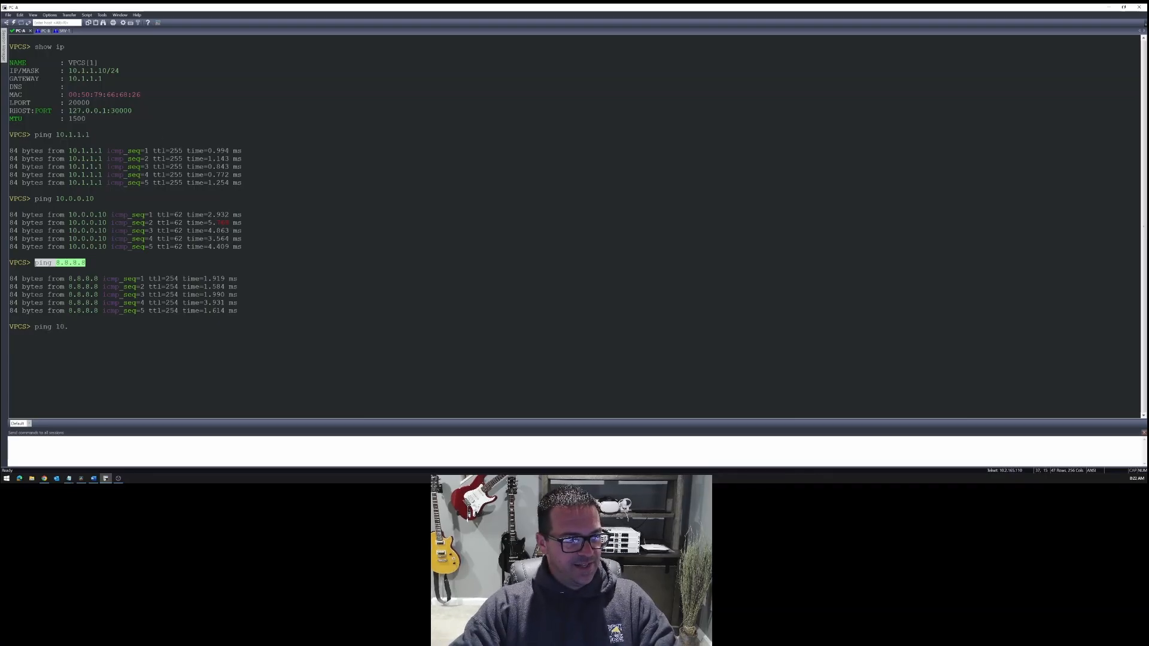
{"action": "type", "text": "2.2.10"}
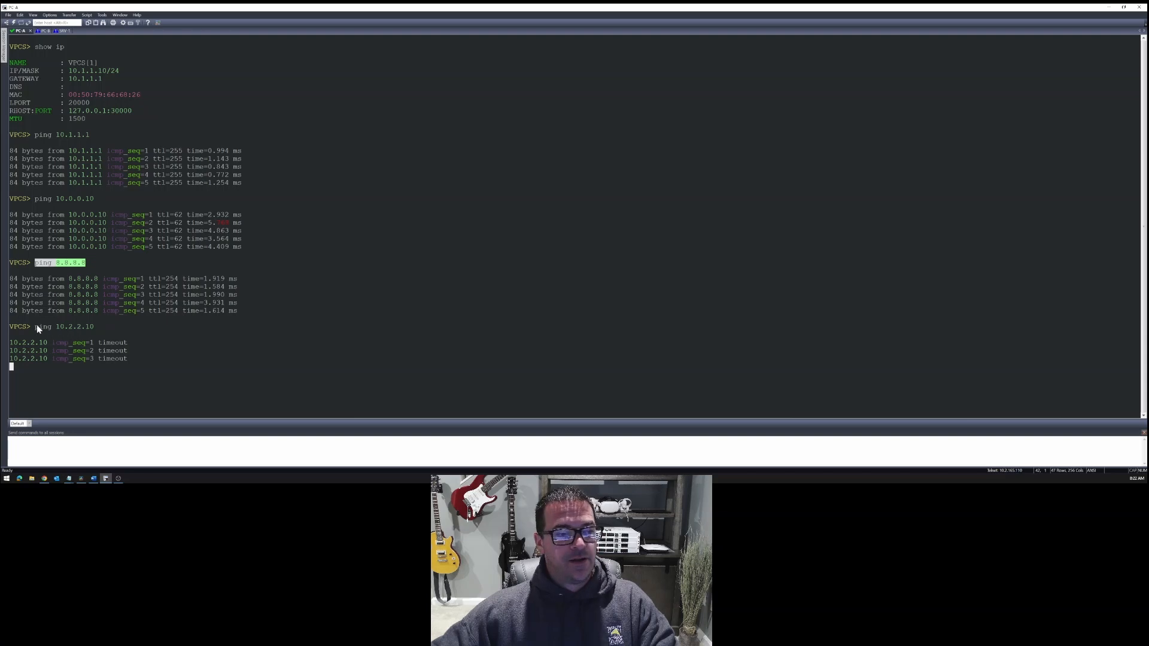
{"action": "left_click_drag", "start_coordinate": [37, 325], "coordinate": [105, 322]}
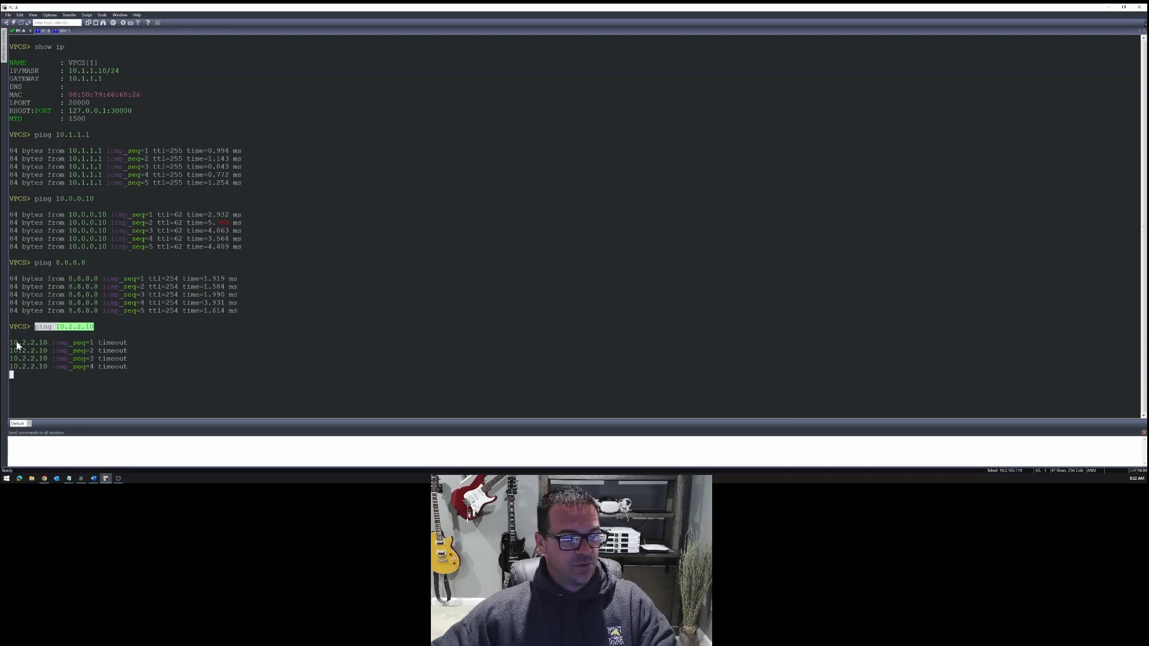
{"action": "left_click_drag", "start_coordinate": [18, 346], "coordinate": [177, 371]}
{"action": "left_click", "coordinate": [228, 346]}
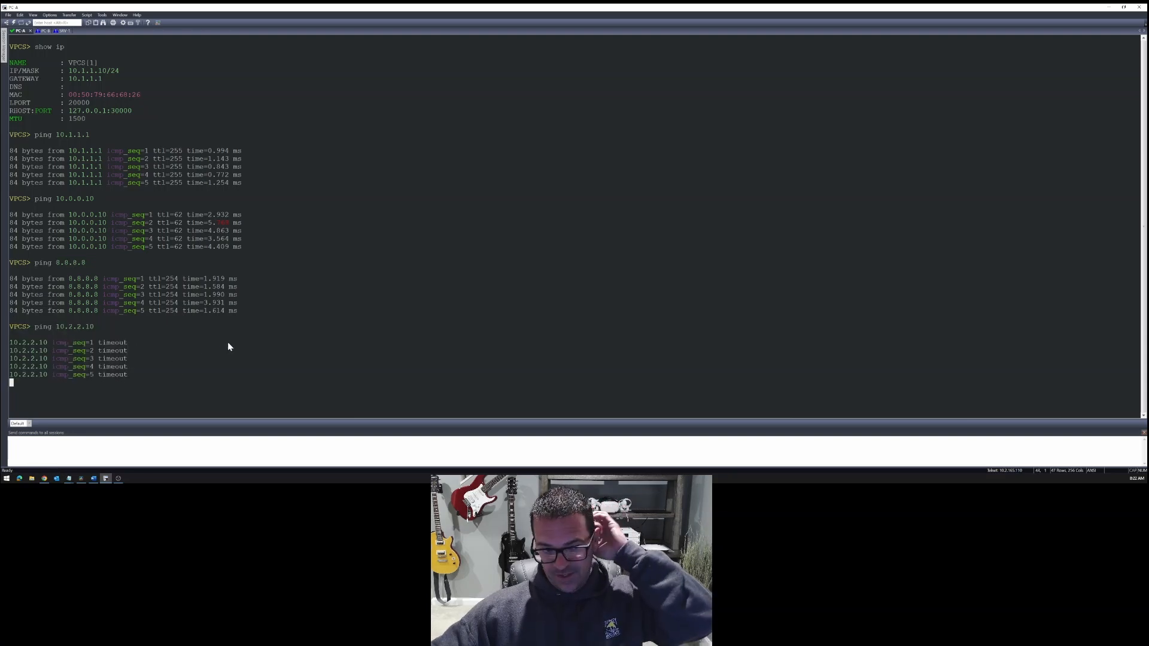
{"action": "key", "text": "Return"}
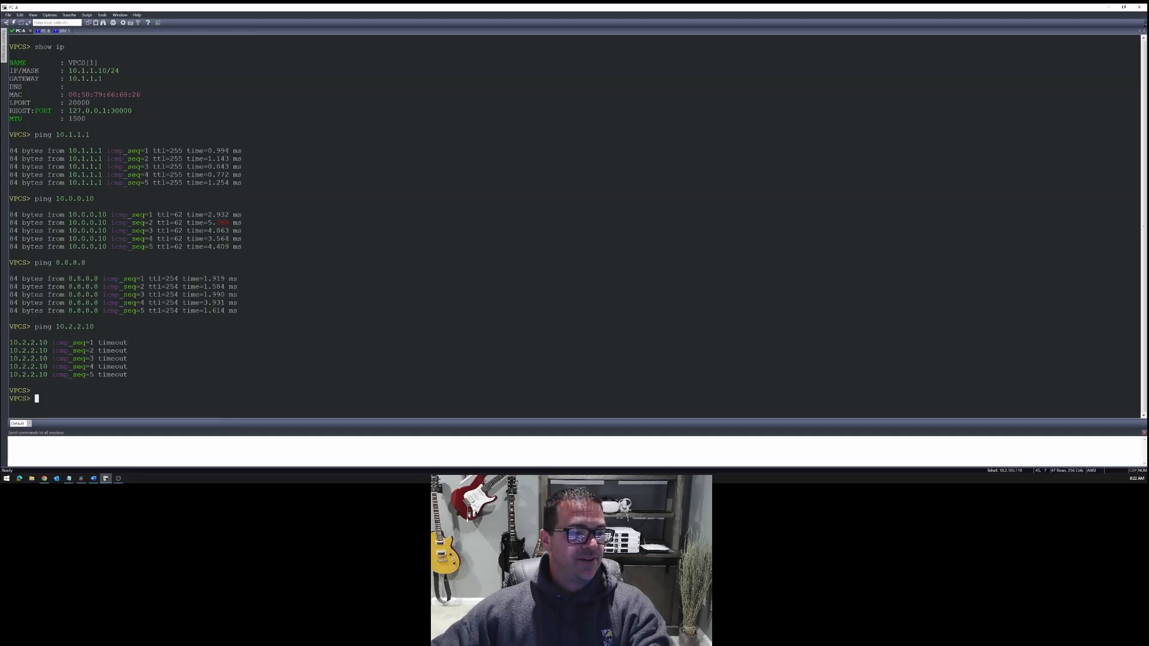
- Check the lab topology diagram against the ping to 10.2.2.10 in the PC-A session and return to the diagram
{"action": "left_click", "coordinate": [1108, 8]}
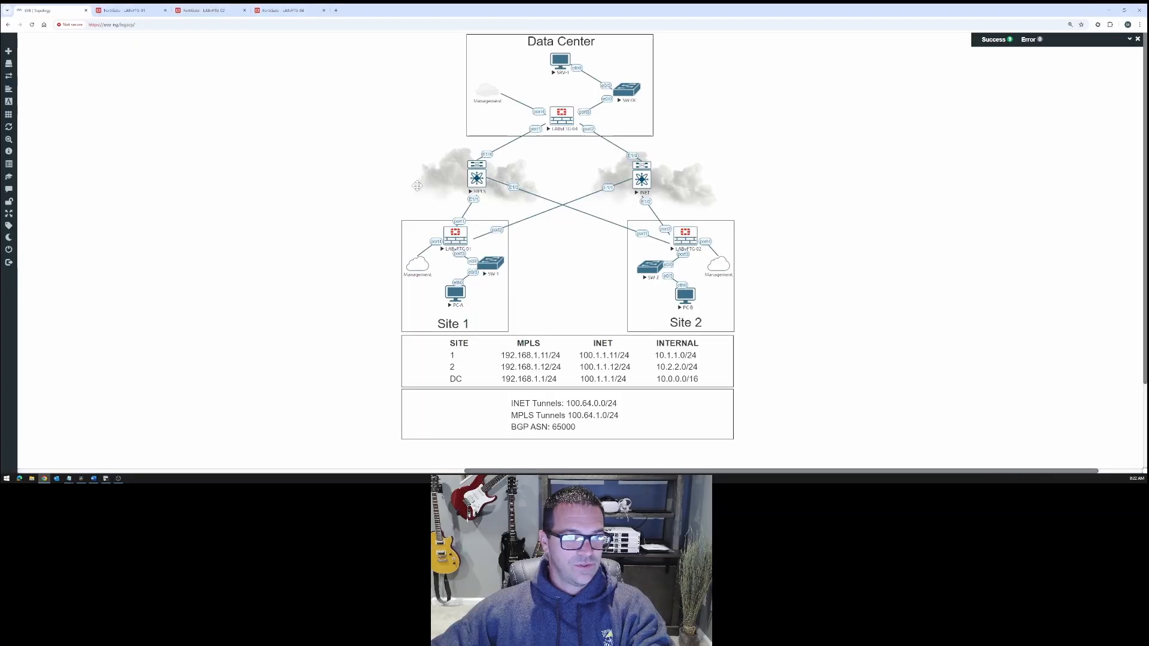
{"action": "left_click", "coordinate": [106, 479]}
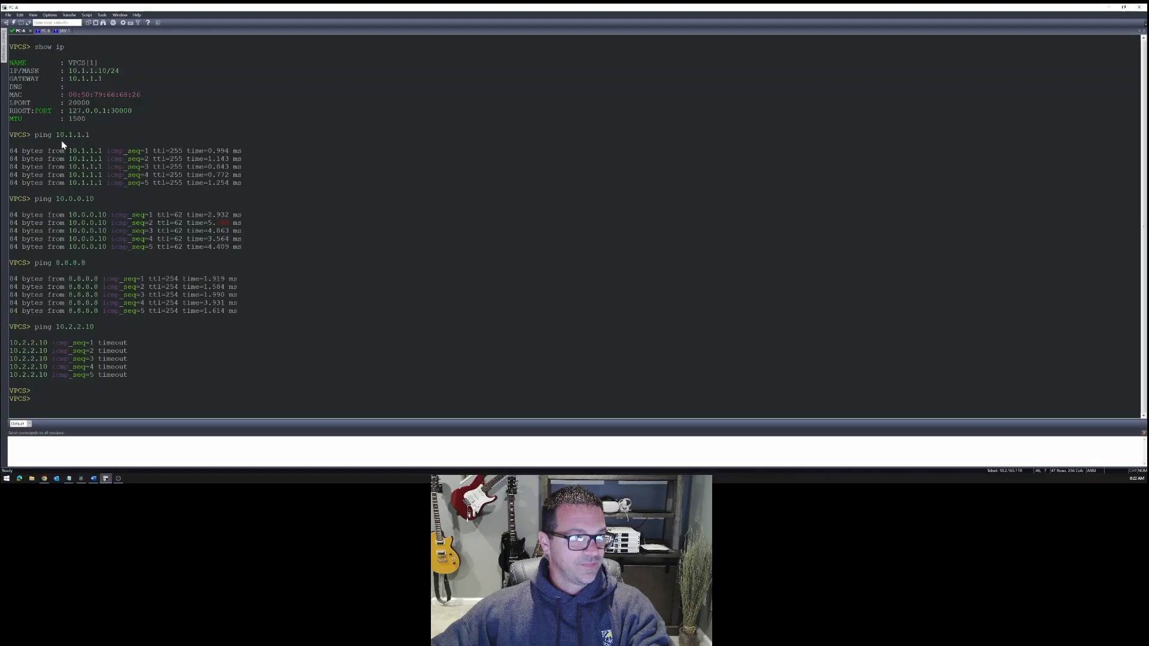
{"action": "left_click_drag", "start_coordinate": [35, 327], "coordinate": [99, 328]}
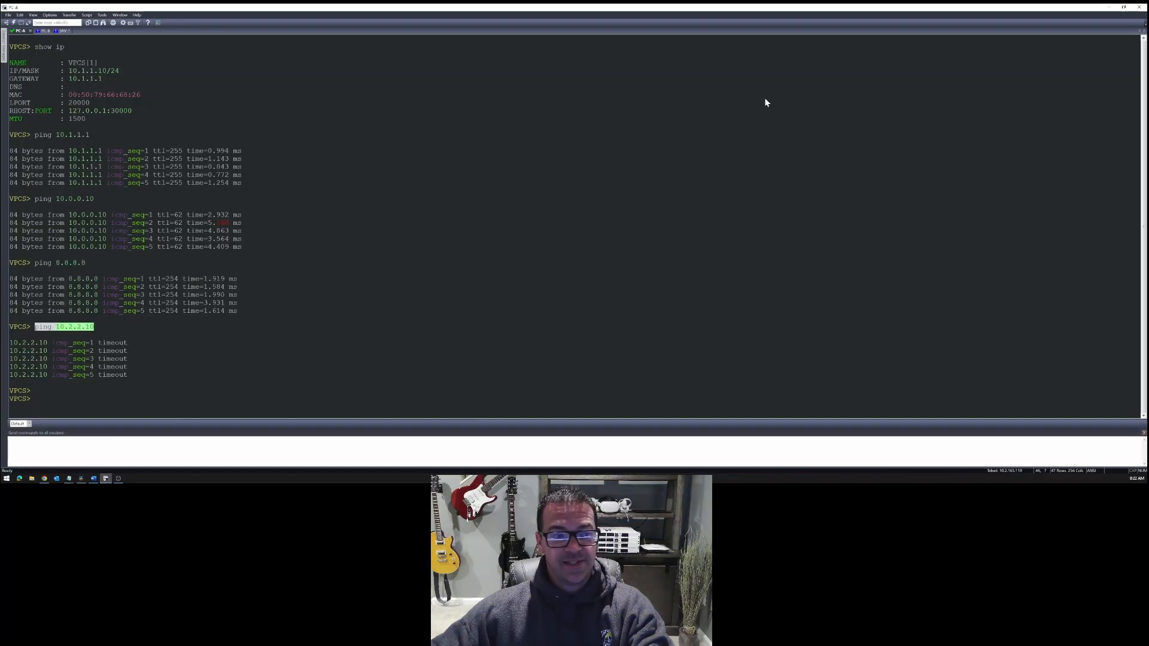
{"action": "left_click", "coordinate": [1109, 7]}
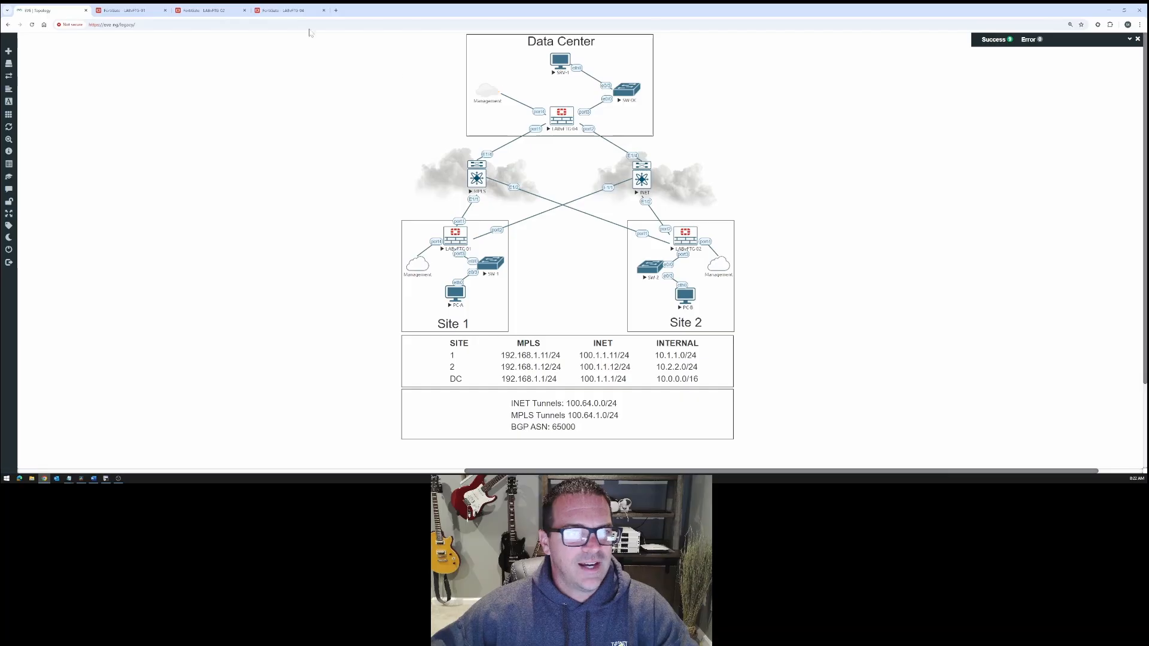
- Open the forward traffic log on the data center FortiGate and select the newest entry
{"action": "left_click", "coordinate": [291, 12]}
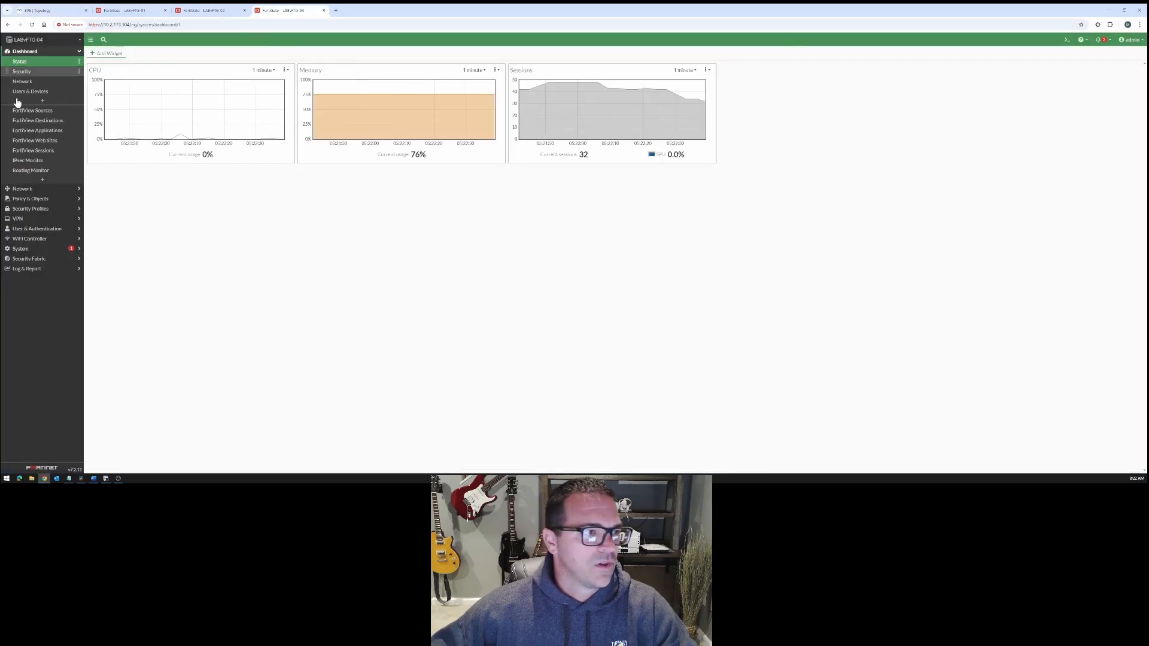
{"action": "left_click", "coordinate": [28, 269]}
{"action": "left_click", "coordinate": [30, 152]}
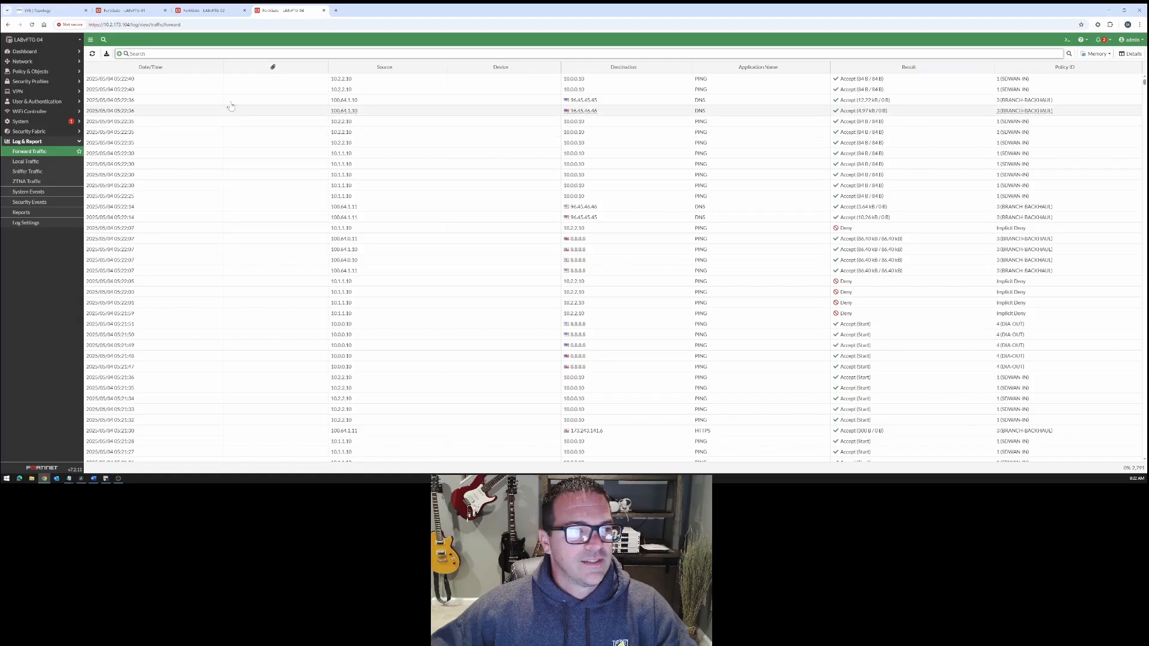
{"action": "left_click", "coordinate": [352, 80]}
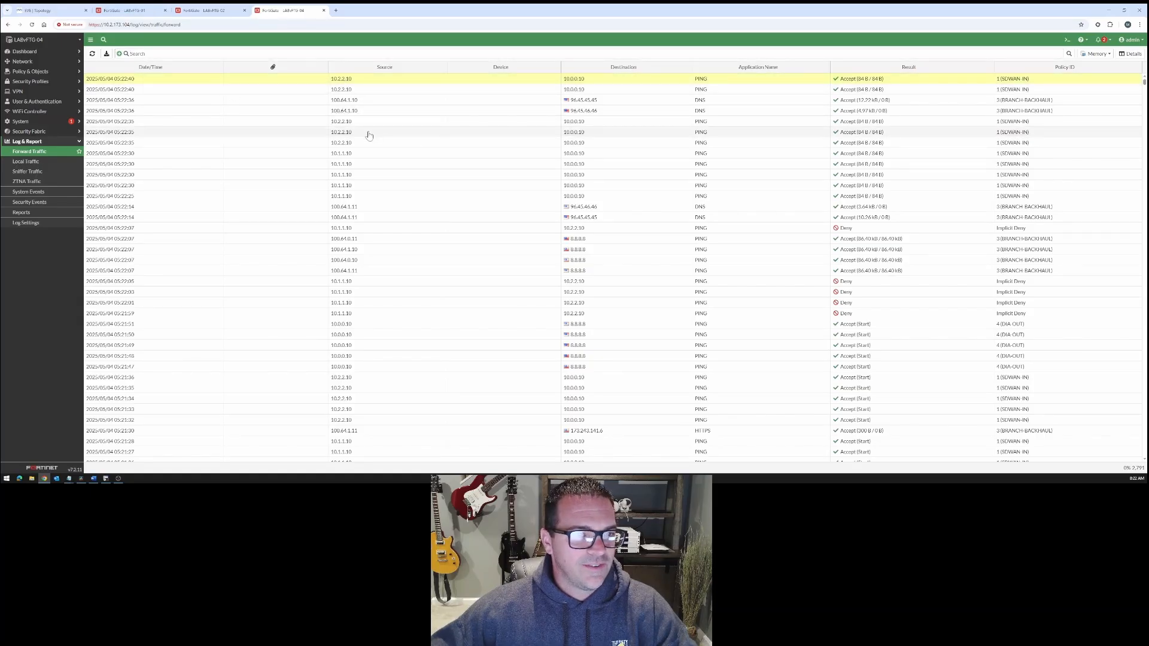
- Check PC-A's IP address and ping target in its terminal session and filter the forward traffic log by srcip=10.1.1.10
{"action": "left_click", "coordinate": [106, 479]}
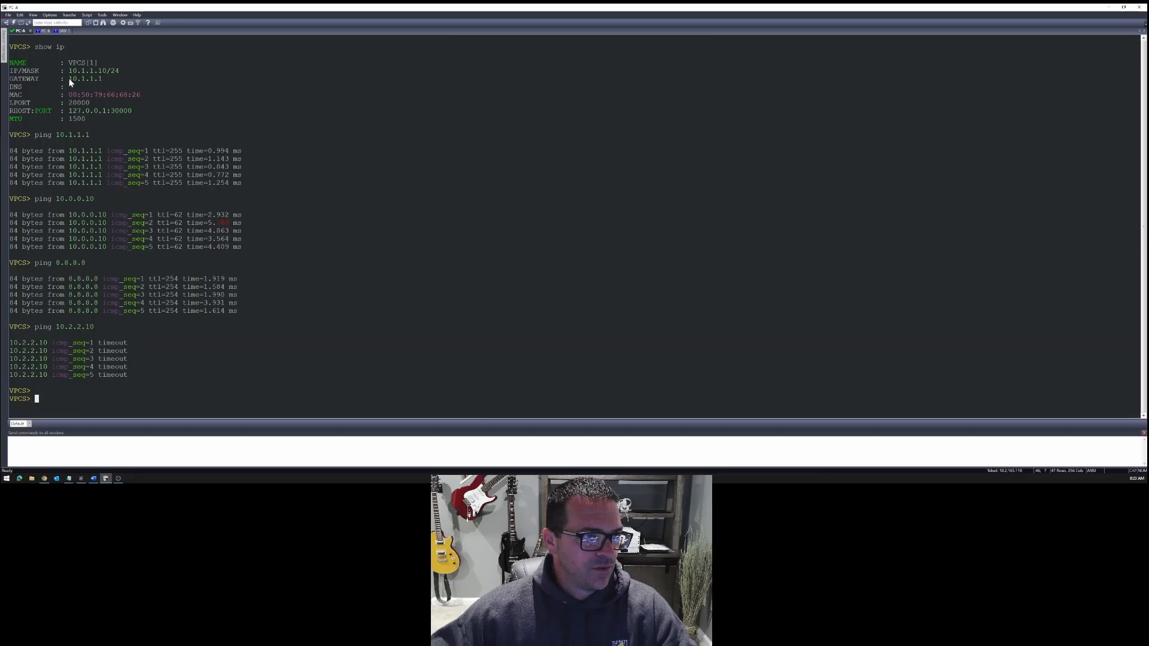
{"action": "left_click_drag", "start_coordinate": [70, 78], "coordinate": [103, 78]}
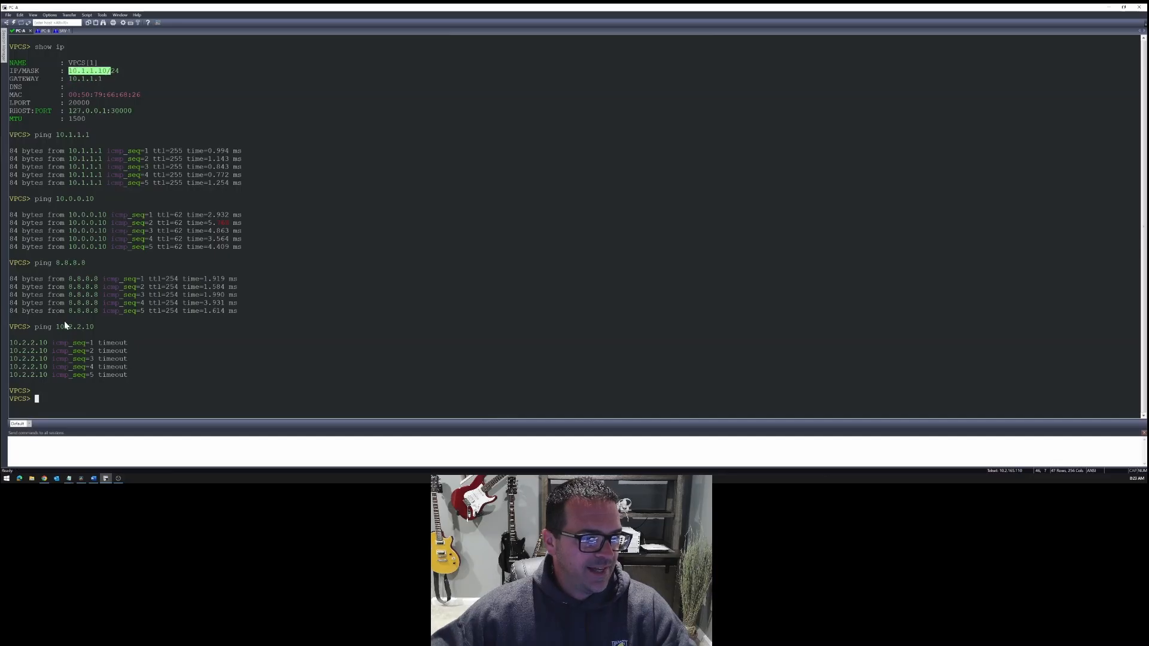
{"action": "left_click_drag", "start_coordinate": [52, 327], "coordinate": [114, 328]}
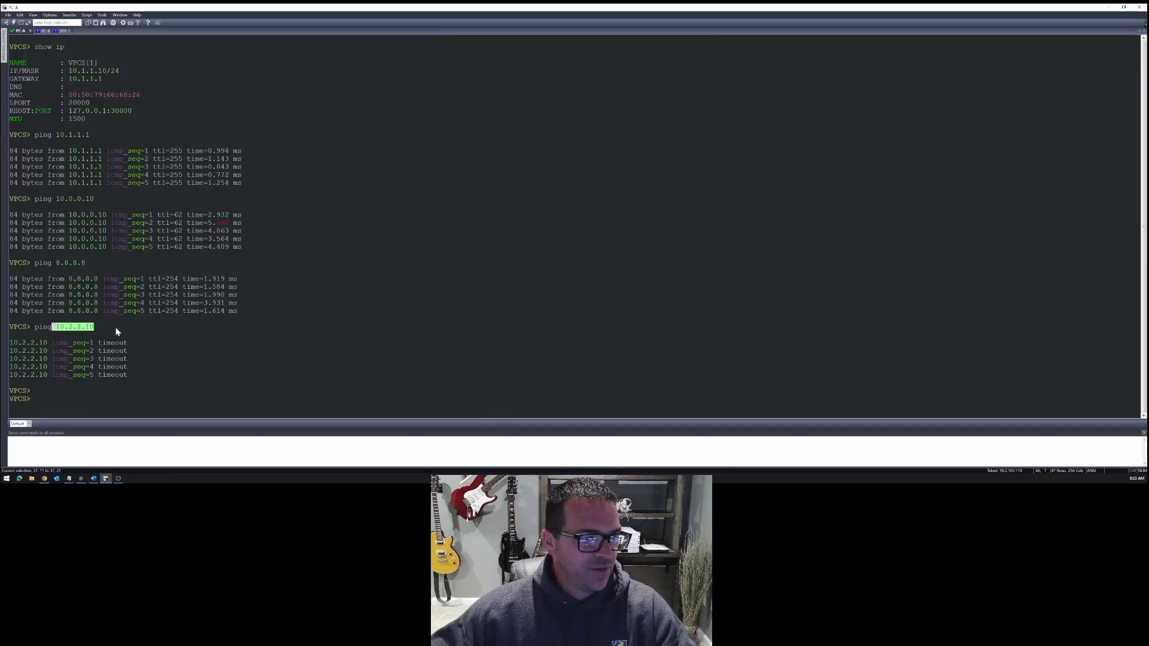
{"action": "left_click", "coordinate": [44, 478]}
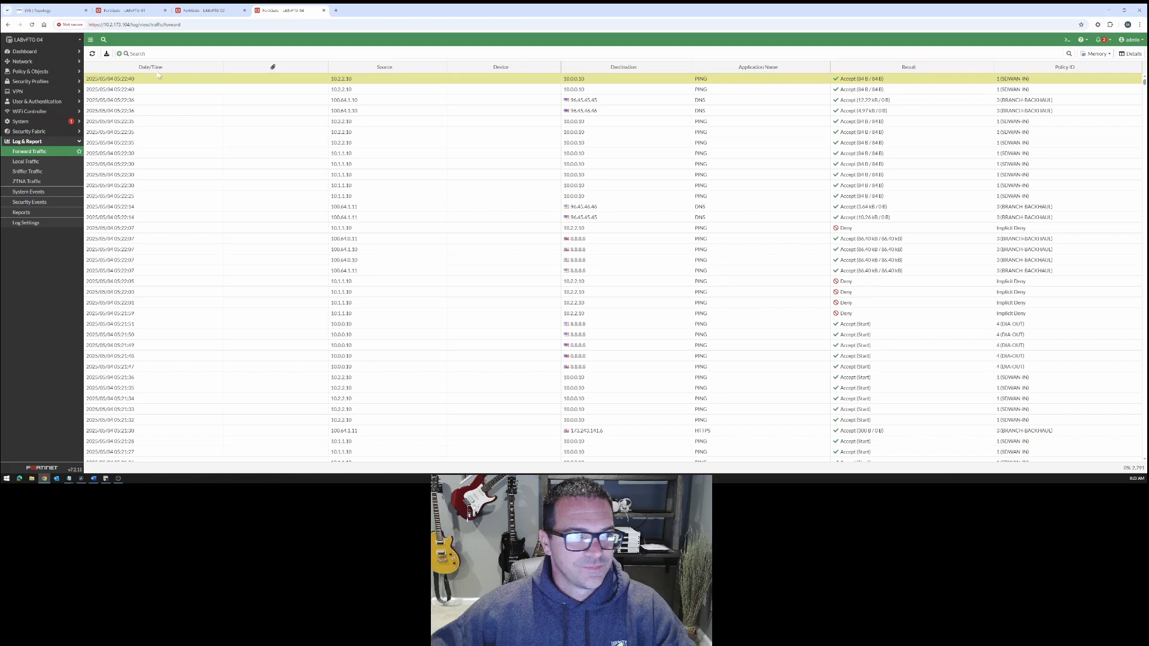
{"action": "left_click", "coordinate": [383, 54]}
{"action": "type", "text": "cip=10.1.1.10"}
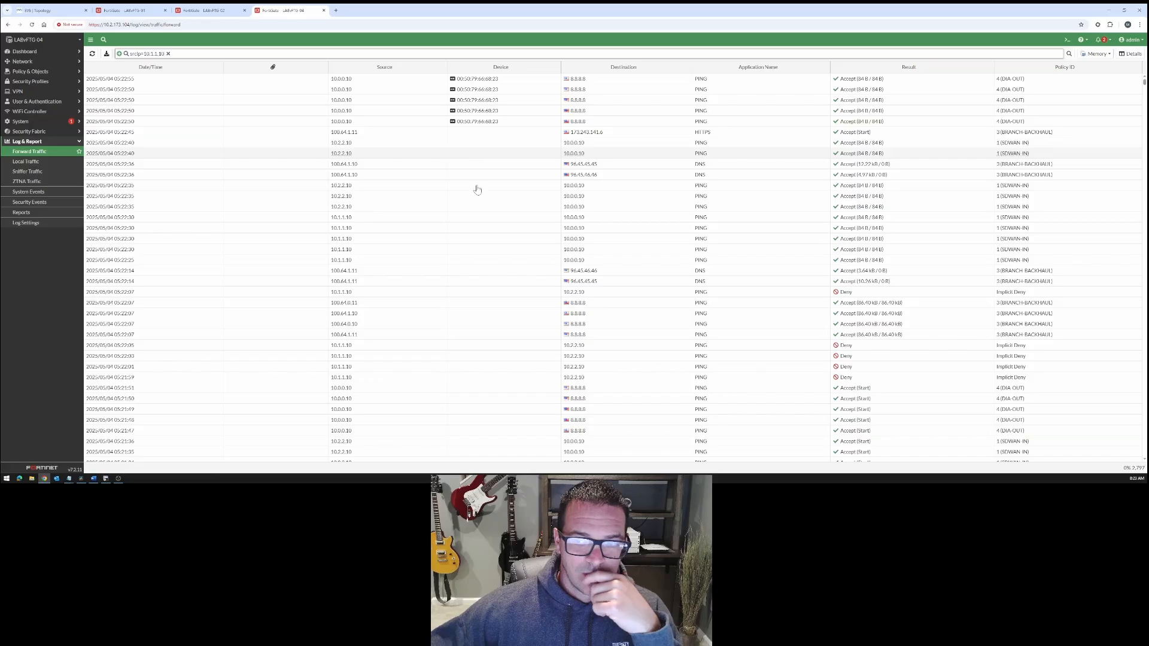
- Open the 05:22:07 ping log entry from 10.1.1.10 to 10.2.2.10 and examine its addresses, received bytes, action, and source and destination interfaces
{"action": "double_click", "coordinate": [485, 294]}
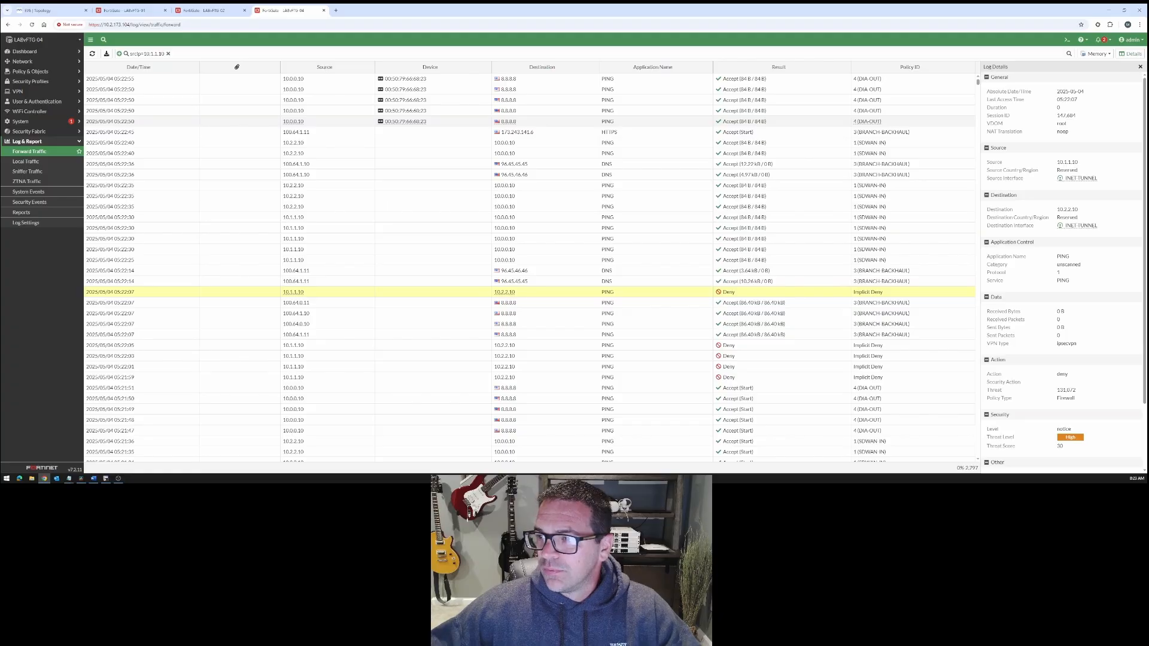
{"action": "left_click_drag", "start_coordinate": [1058, 162], "coordinate": [1072, 163]}
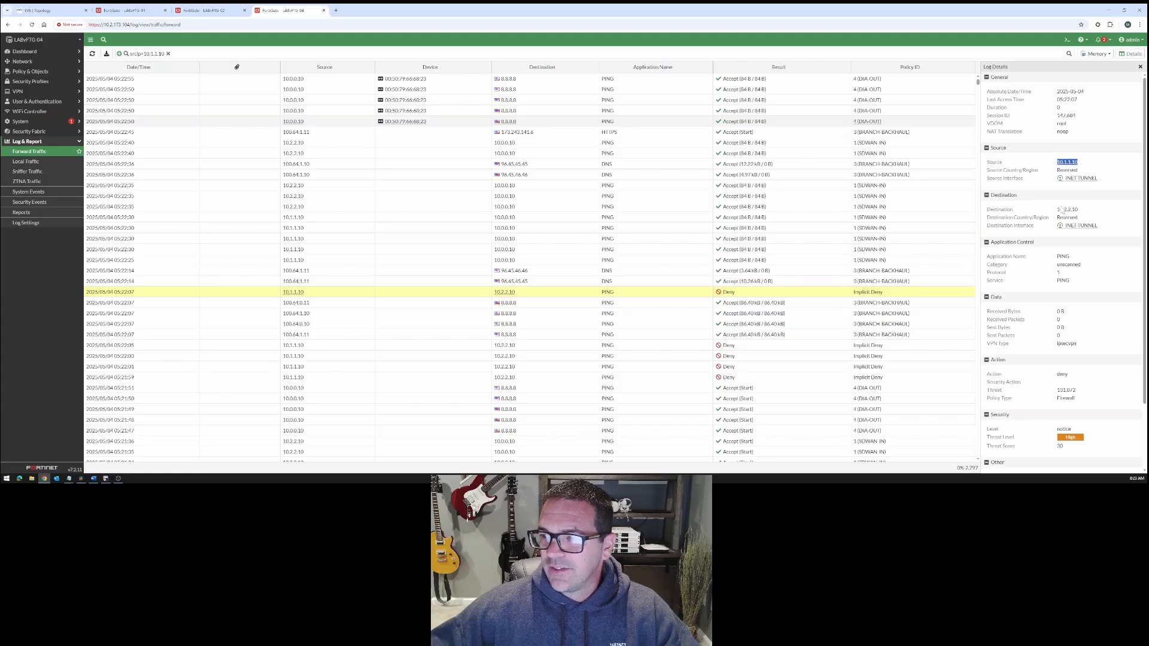
{"action": "left_click_drag", "start_coordinate": [1057, 210], "coordinate": [1082, 213]}
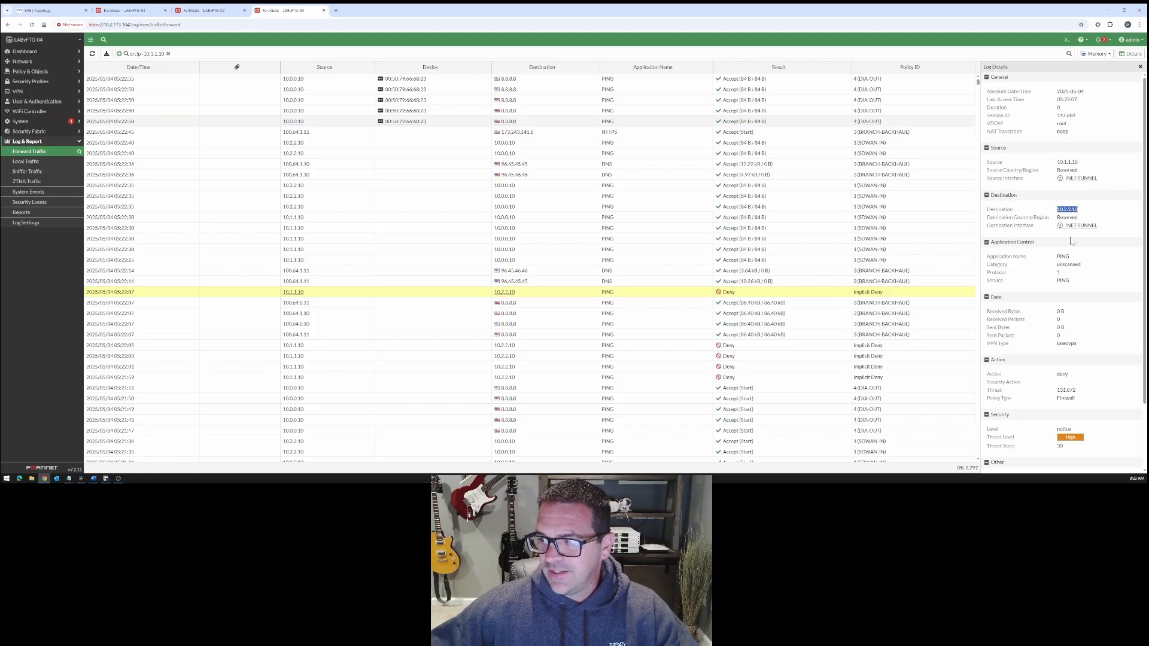
{"action": "scroll", "coordinate": [1058, 303], "scroll_direction": "down", "scroll_amount": 1}
{"action": "left_click_drag", "start_coordinate": [1057, 278], "coordinate": [1065, 279]}
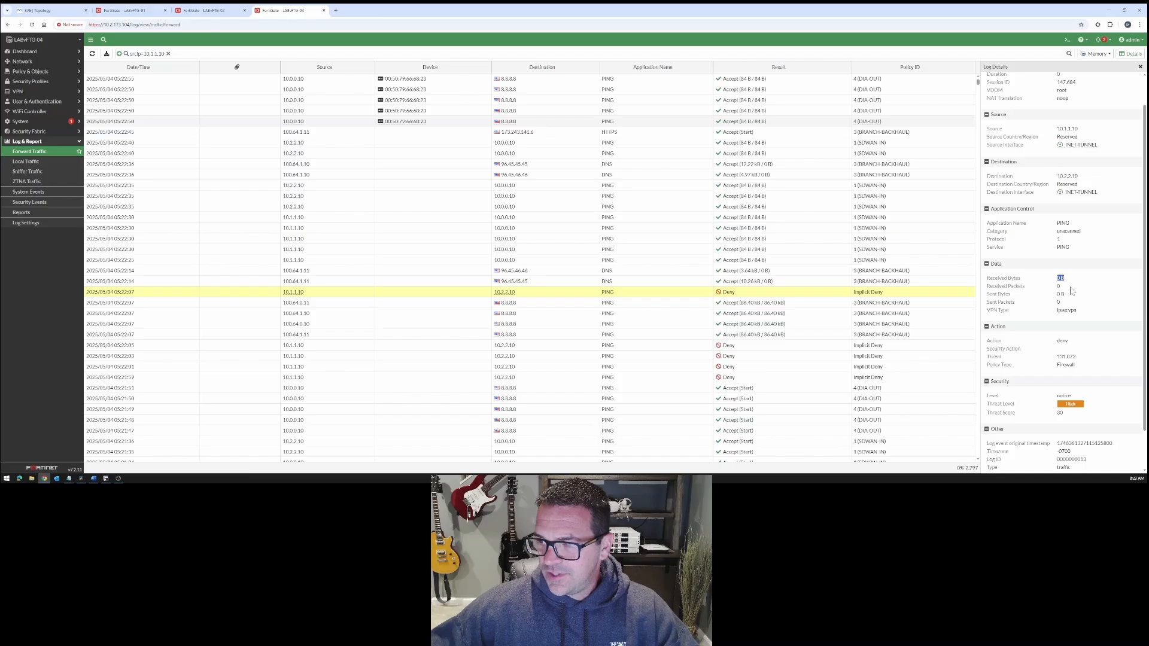
{"action": "left_click_drag", "start_coordinate": [1058, 342], "coordinate": [1071, 346]}
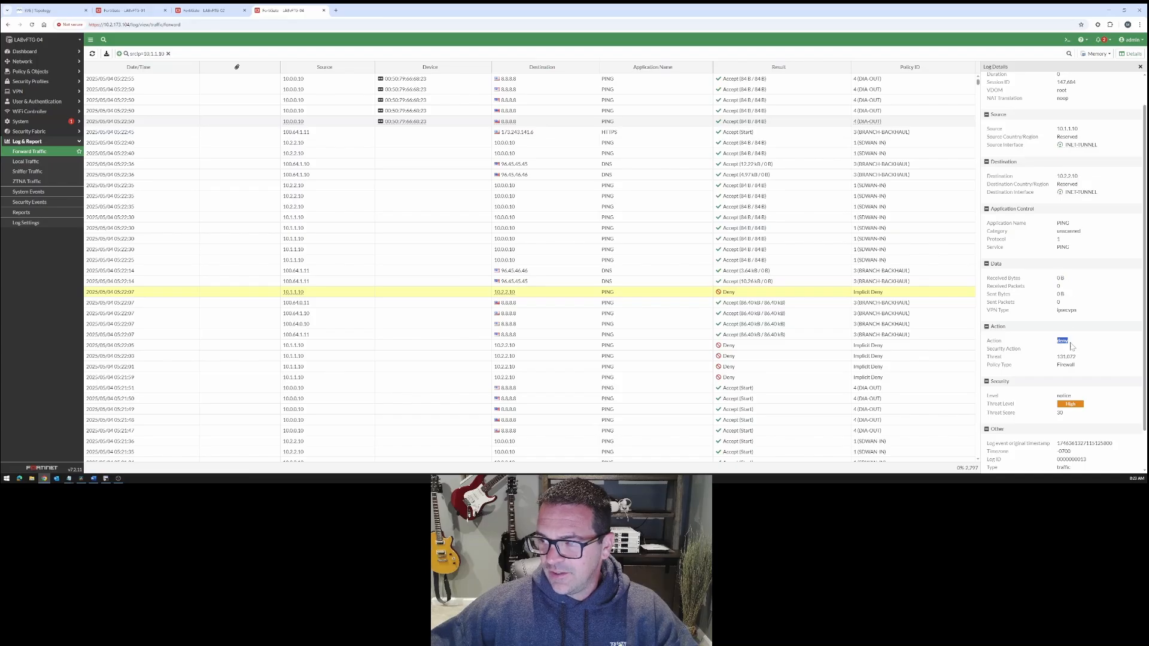
{"action": "scroll", "coordinate": [1092, 281], "scroll_direction": "up", "scroll_amount": 1}
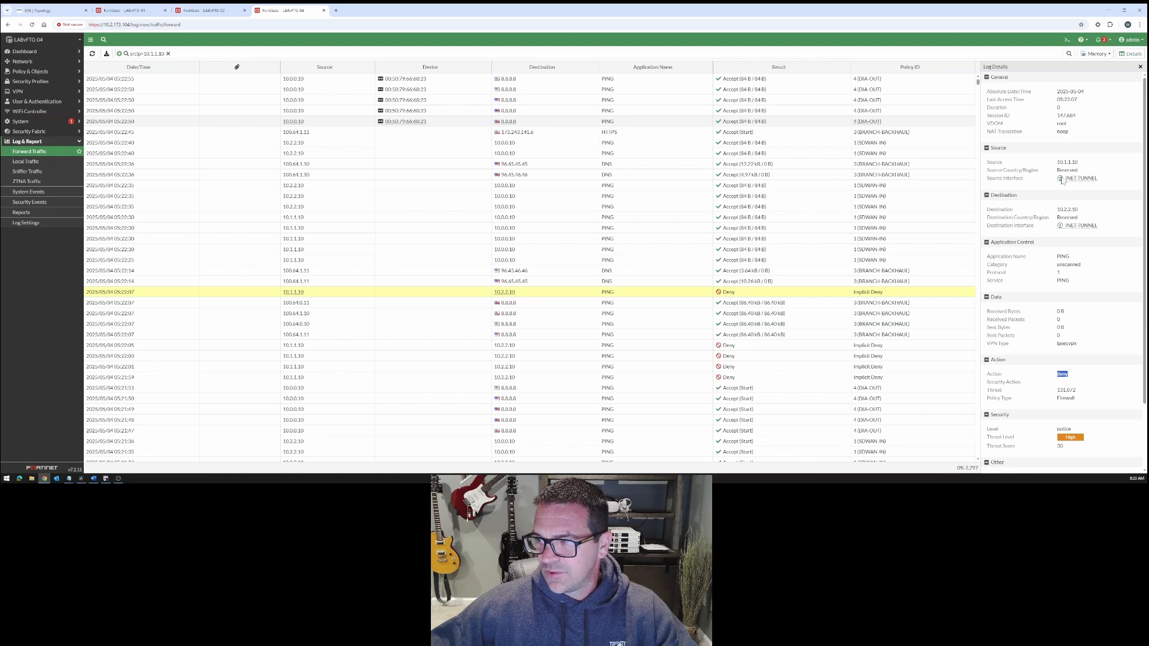
{"action": "left_click_drag", "start_coordinate": [1102, 179], "coordinate": [1063, 179]}
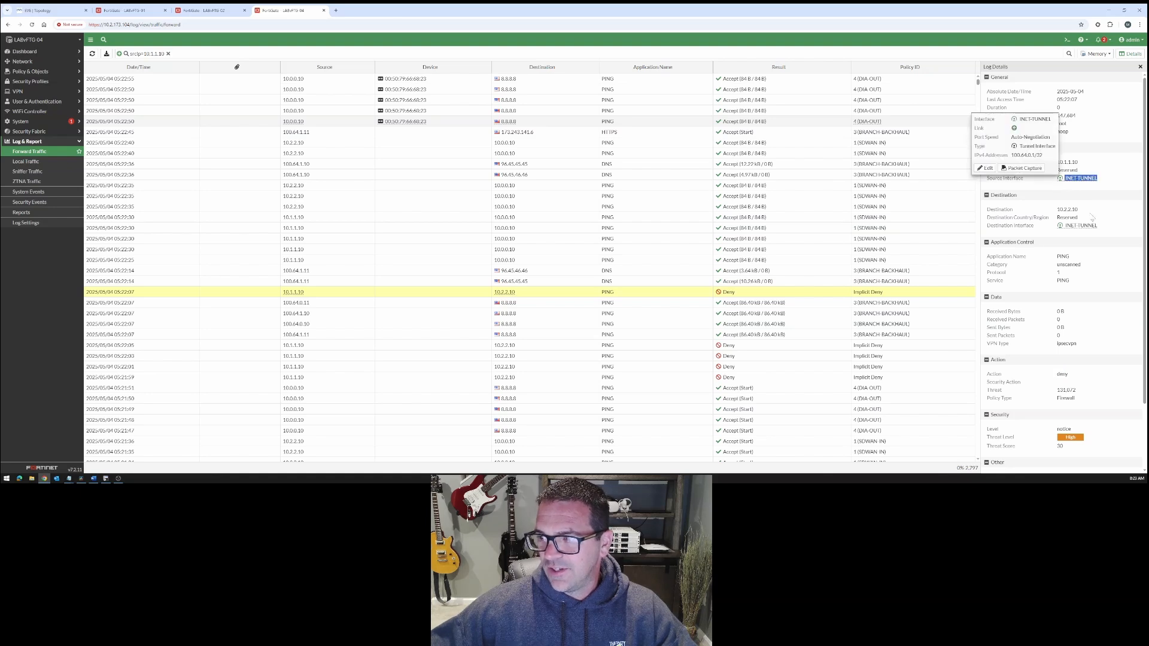
{"action": "left_click", "coordinate": [1104, 232]}
{"action": "left_click_drag", "start_coordinate": [1070, 231], "coordinate": [1065, 227]}
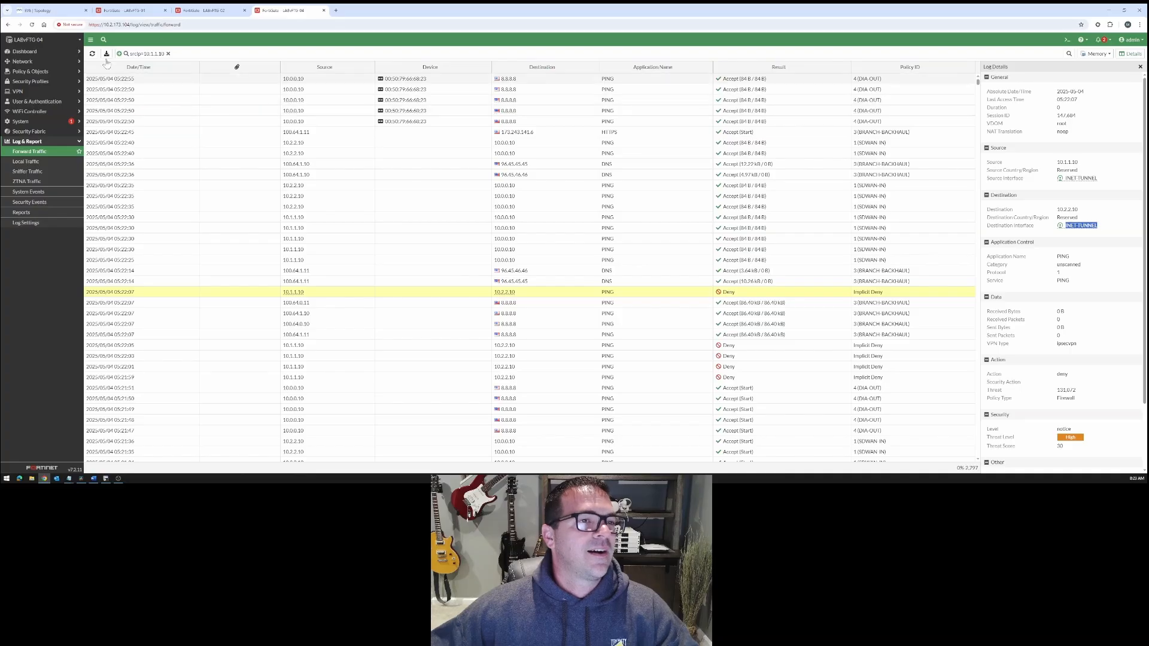
- Open the data center firewall policies and review the incoming and outgoing interfaces of SDWAN-OUT and SDWAN-IN
{"action": "left_click", "coordinate": [30, 71]}
{"action": "left_click", "coordinate": [29, 82]}
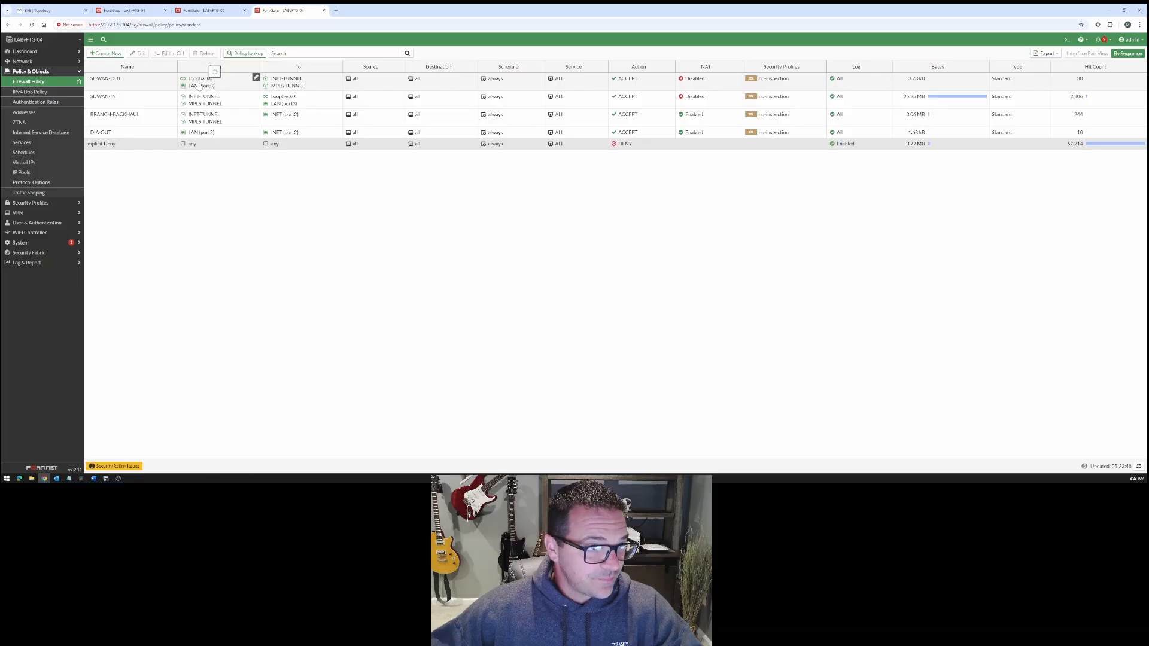
{"action": "left_click", "coordinate": [127, 84]}
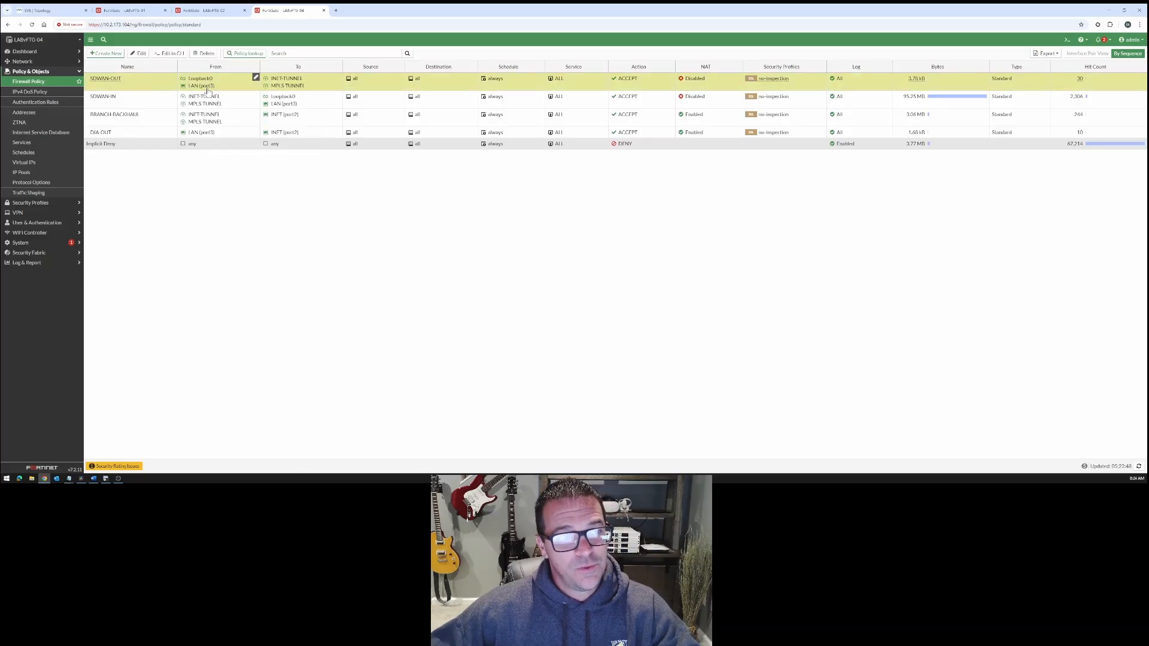
{"action": "mouse_move", "coordinate": [286, 79]}
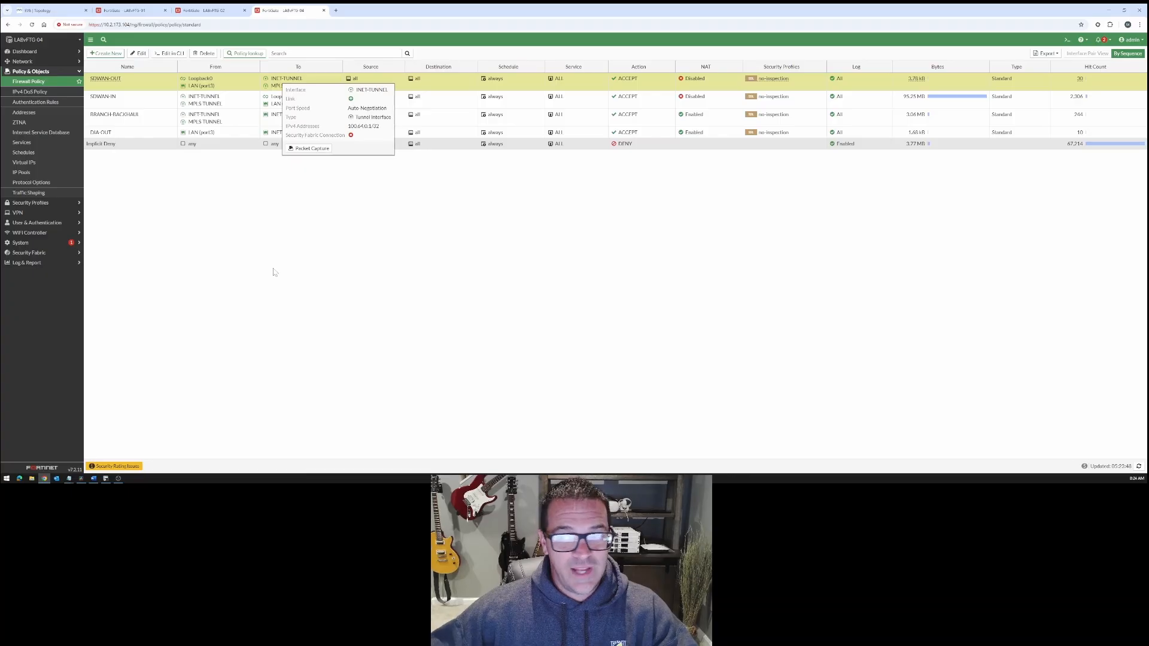
{"action": "left_click", "coordinate": [194, 105]}
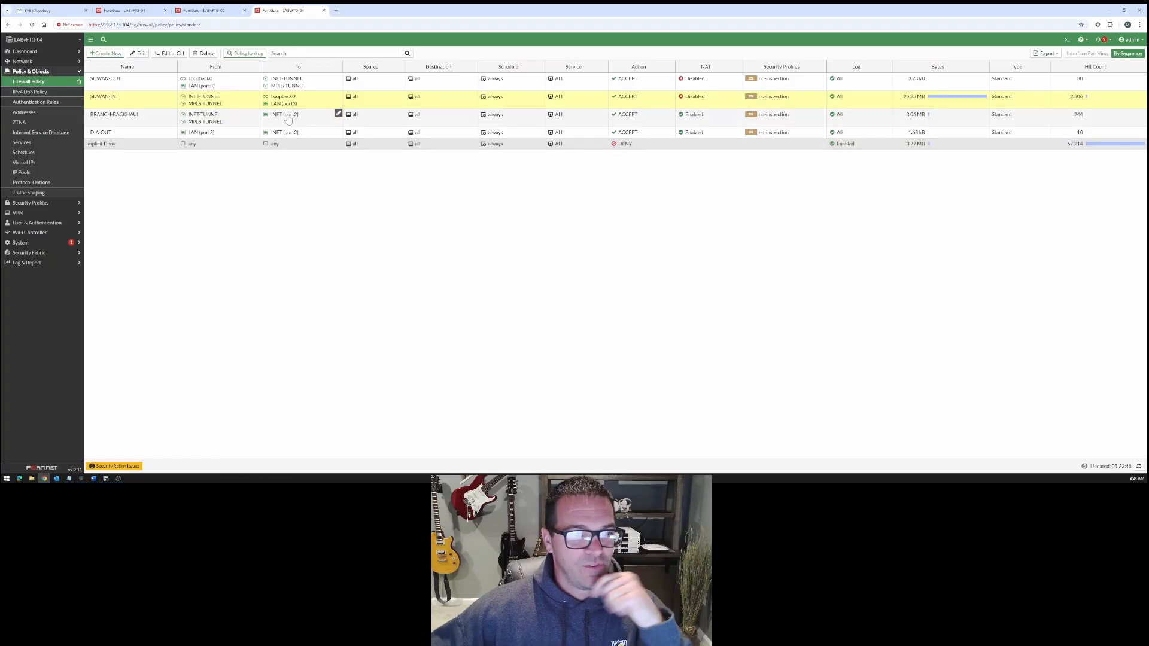
- Start a new firewall policy and name it BRANCH-TO-BRANCH
{"action": "left_click", "coordinate": [117, 57]}
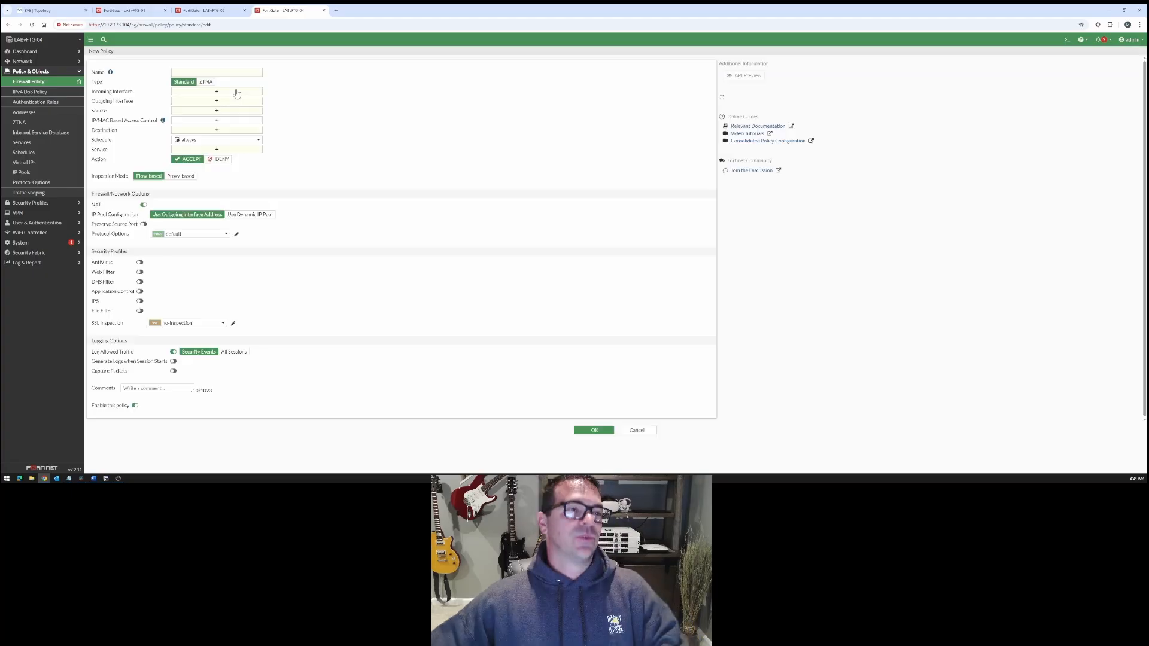
{"action": "left_click", "coordinate": [206, 72]}
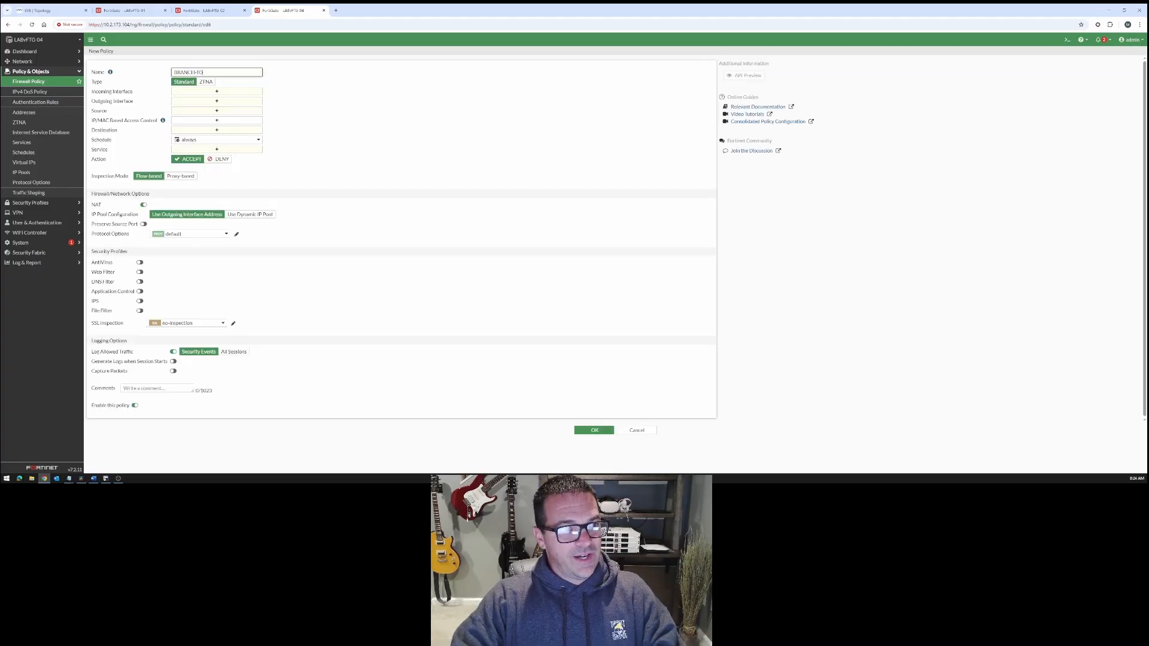
{"action": "type", "text": "BRANCH-TO-BRANCH"}
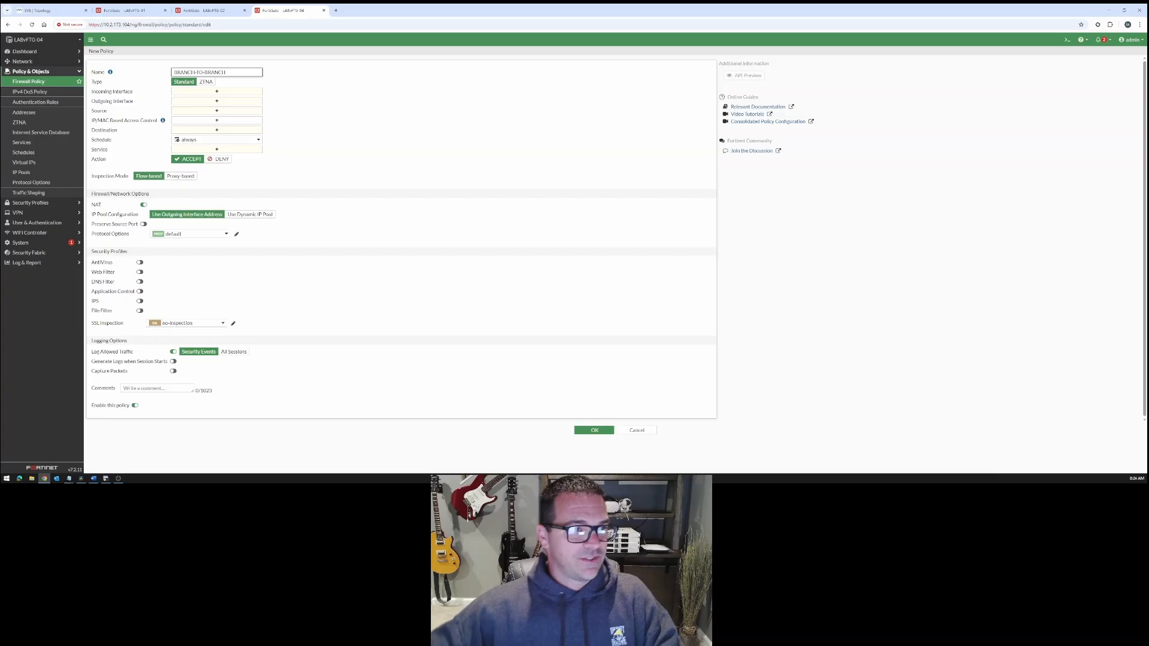
- Set the BRANCH-TO-BRANCH policy's incoming interfaces to INET-TUNNEL and MPLS-TUNNEL
{"action": "left_click", "coordinate": [217, 91]}
{"action": "left_click", "coordinate": [643, 85]}
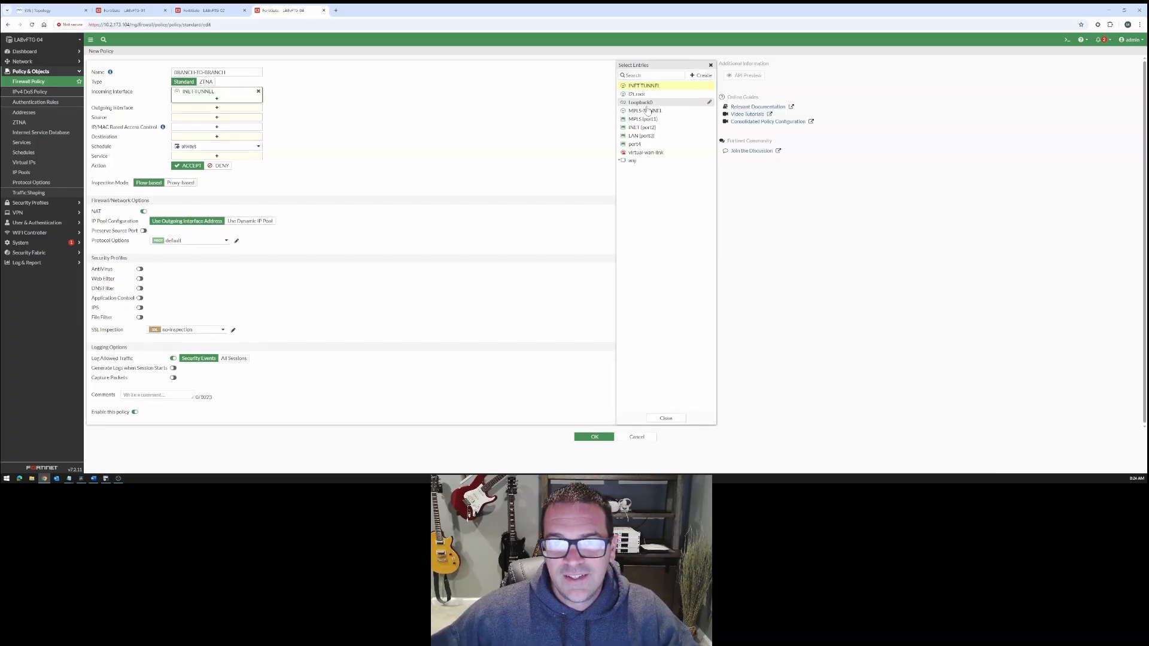
{"action": "left_click", "coordinate": [645, 111]}
{"action": "left_click", "coordinate": [666, 425]}
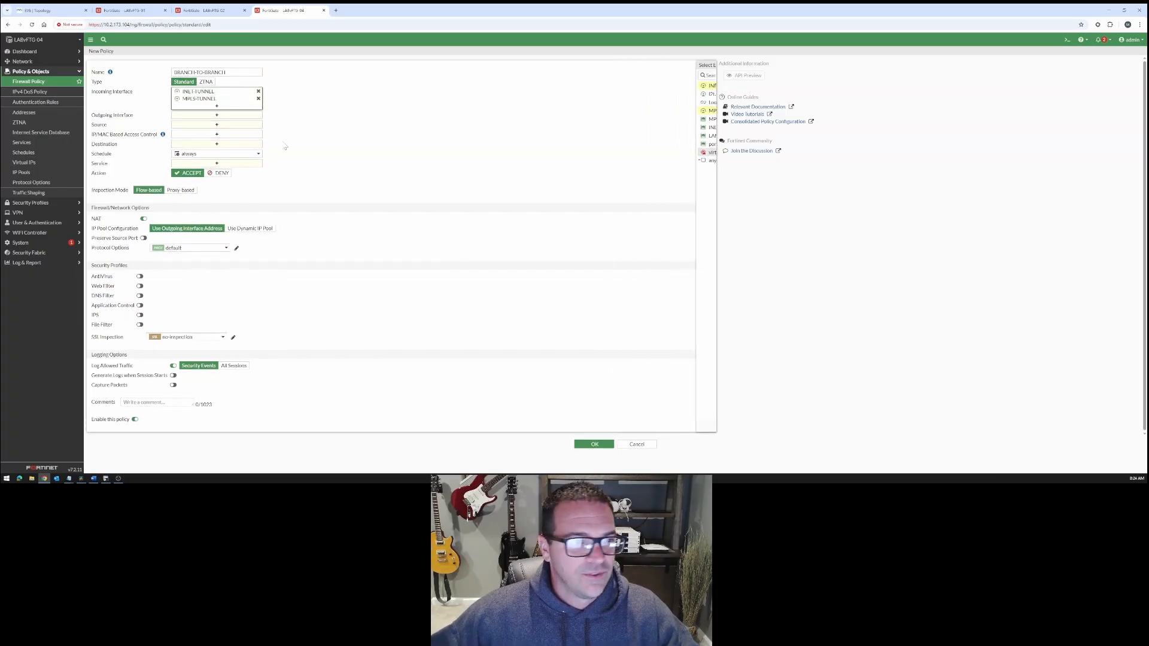
- Set the BRANCH-TO-BRANCH policy's outgoing interfaces to INET-TUNNEL and MPLS-TUNNEL
{"action": "left_click", "coordinate": [242, 115]}
{"action": "left_click", "coordinate": [643, 86]}
{"action": "left_click", "coordinate": [645, 111]}
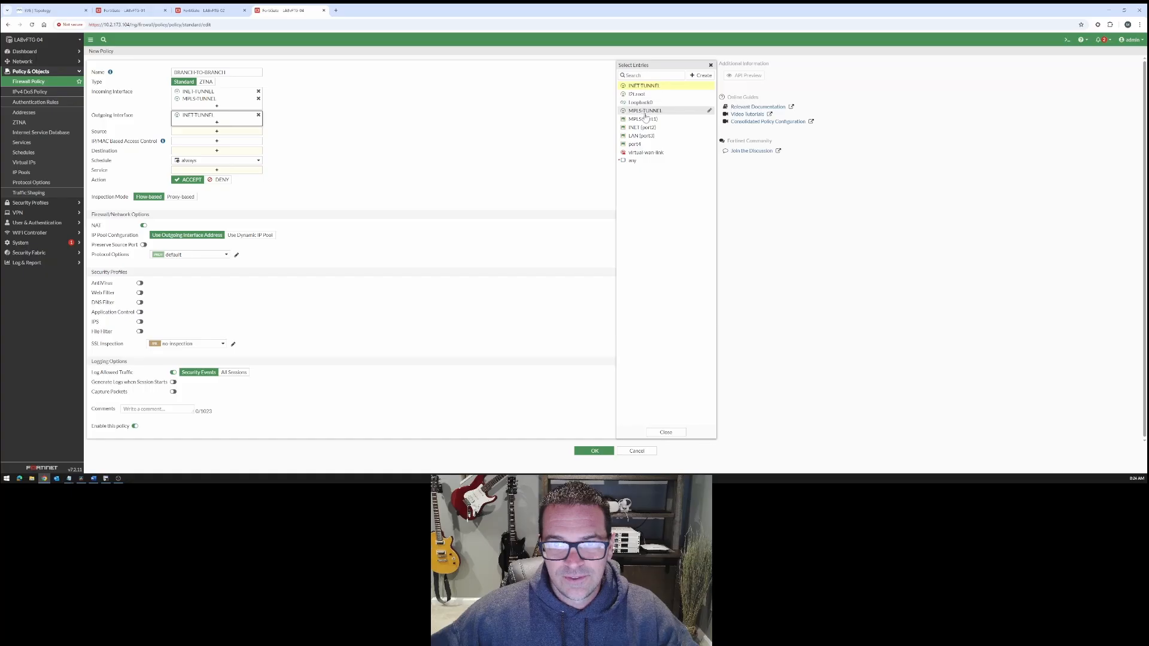
{"action": "left_click", "coordinate": [661, 440]}
- Set the policy's source and destination addresses to all and its service to ALL
{"action": "left_click", "coordinate": [242, 138]}
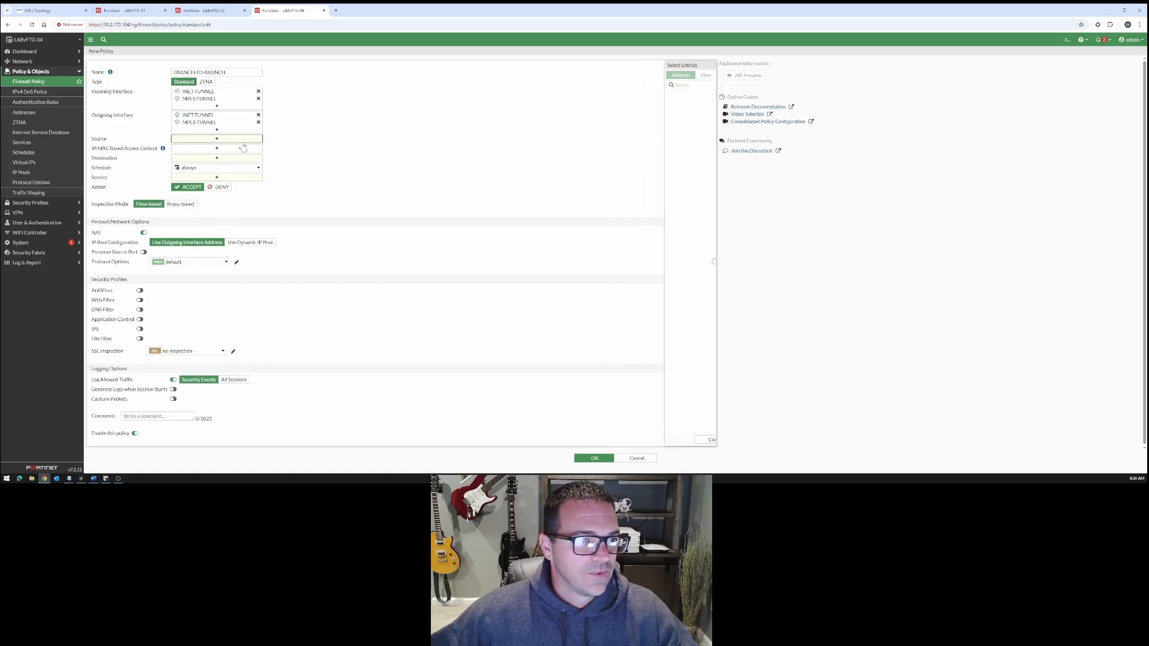
{"action": "left_click", "coordinate": [638, 104]}
{"action": "left_click", "coordinate": [666, 440]}
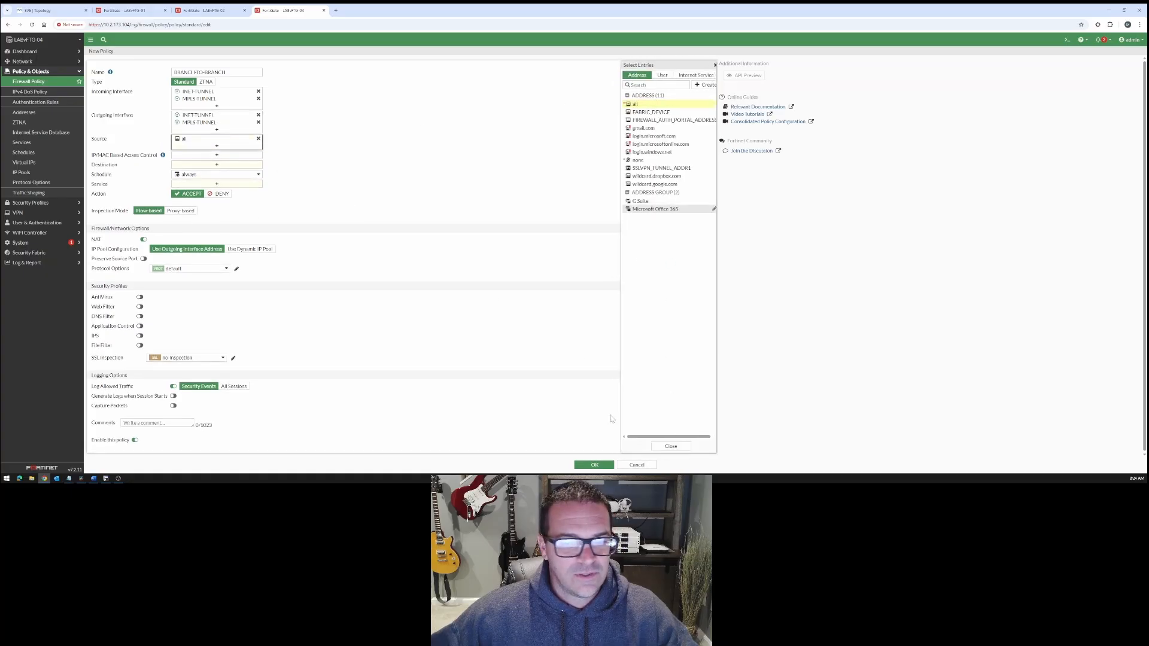
{"action": "left_click", "coordinate": [228, 164]}
{"action": "left_click", "coordinate": [629, 104]}
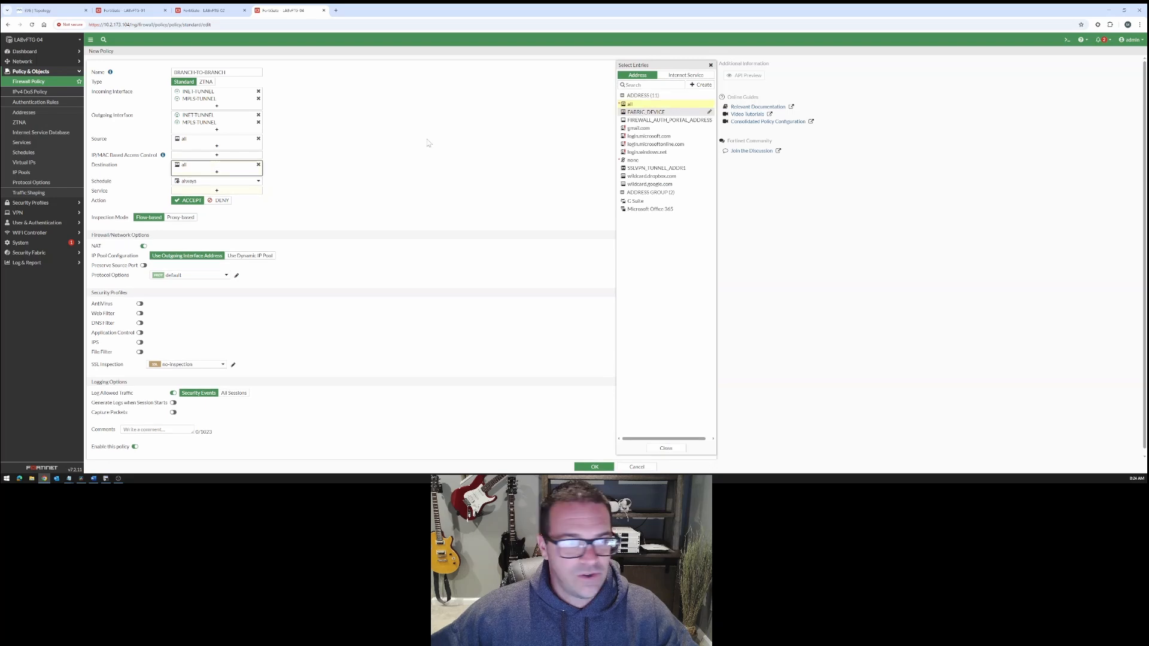
{"action": "left_click", "coordinate": [239, 192]}
{"action": "left_click", "coordinate": [631, 102]}
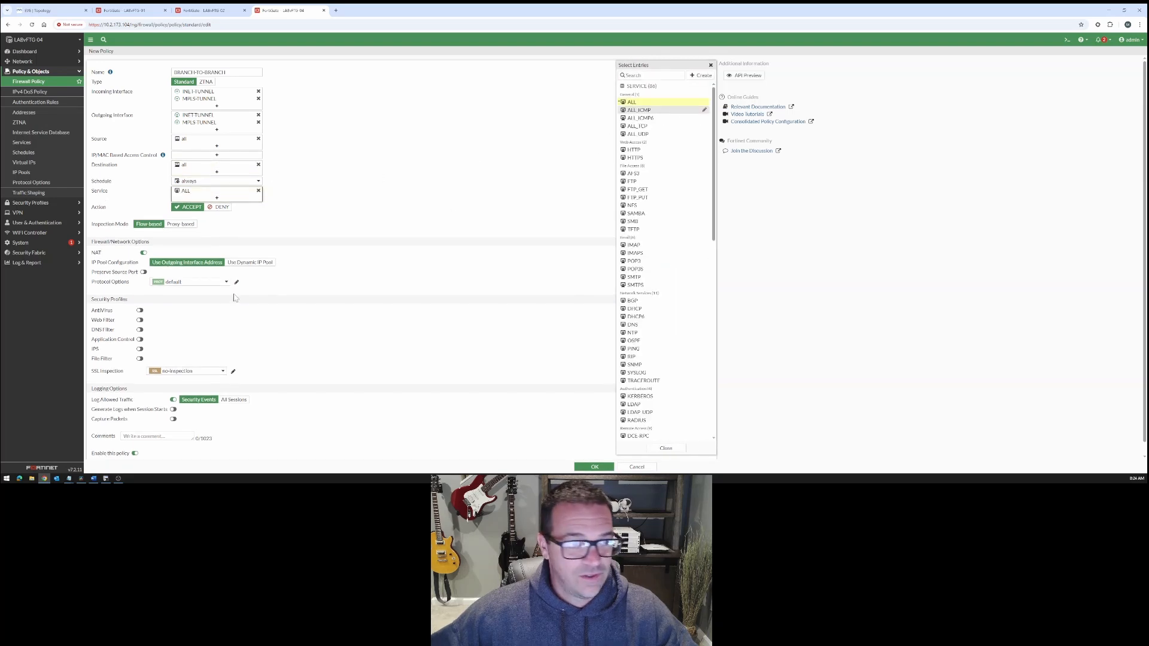
- Disable NAT on the policy and log all sessions, including logs generated when a session starts
{"action": "left_click", "coordinate": [144, 253]}
{"action": "left_click", "coordinate": [234, 381]}
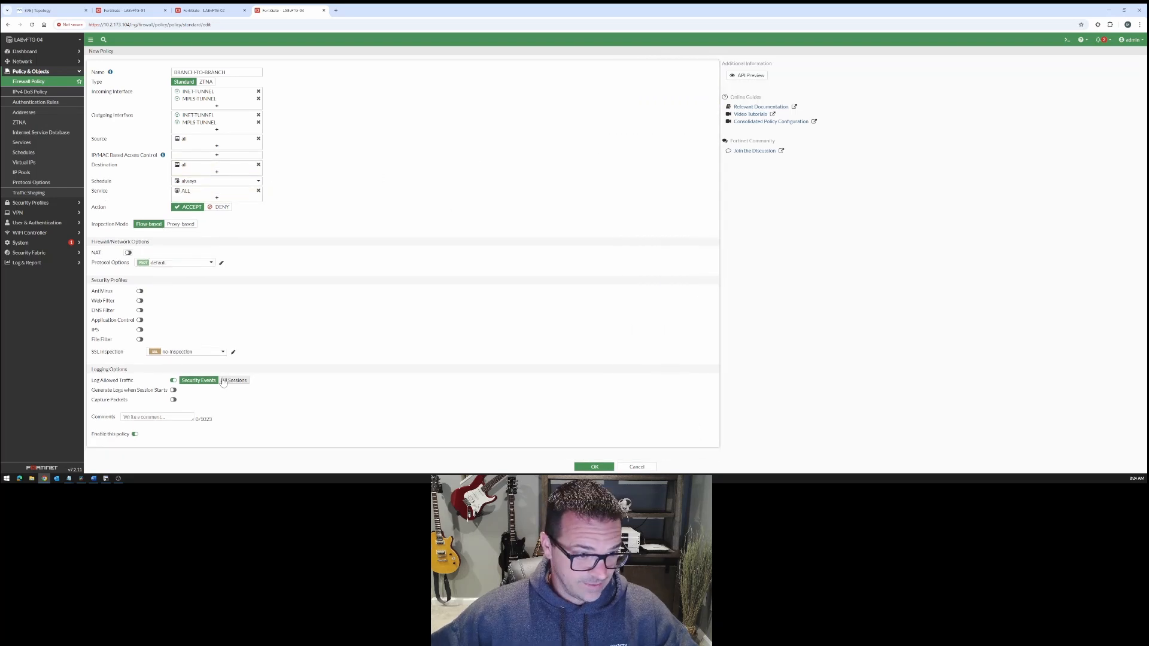
{"action": "left_click", "coordinate": [173, 390]}
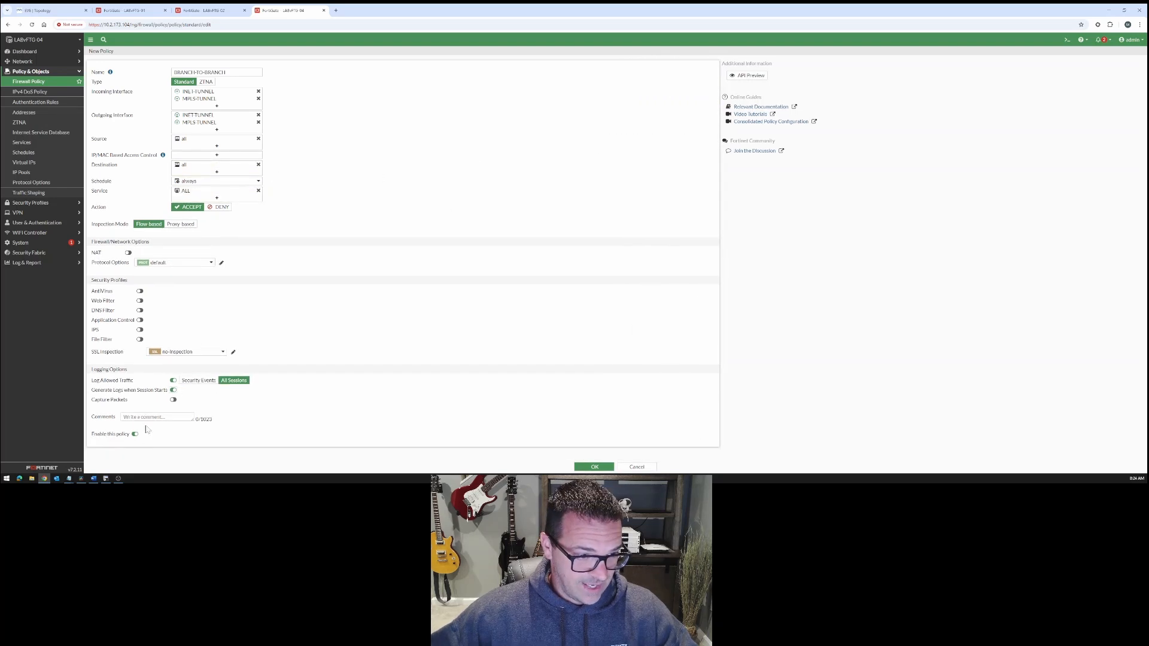
- Save the BRANCH-TO-BRANCH policy and move it above BRANCH-BACKHAUL in the policy order
{"action": "left_click", "coordinate": [594, 467]}
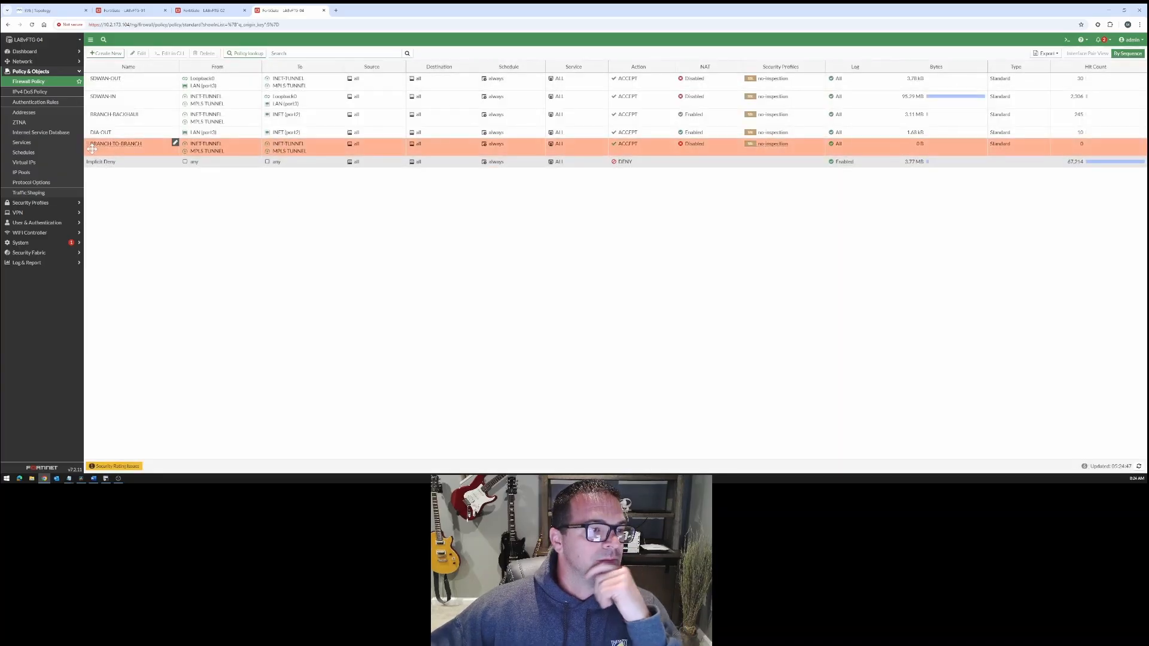
{"action": "left_click_drag", "start_coordinate": [92, 149], "coordinate": [99, 117]}
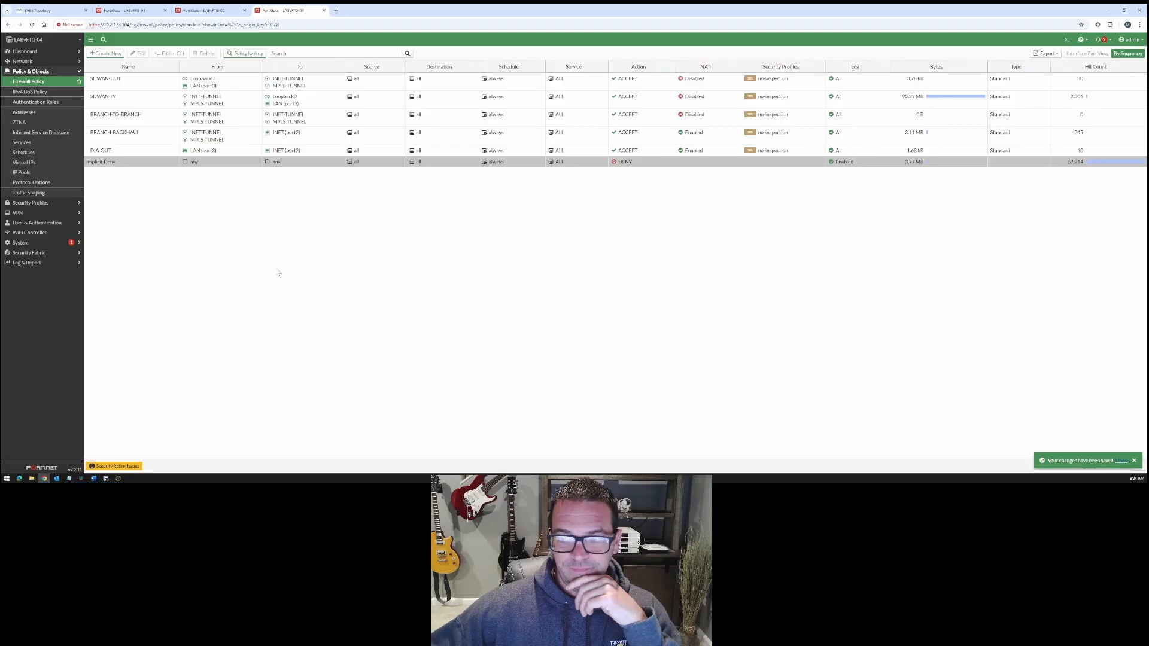
- Switch to the terminal and repeat the ping from PC-A to 10.2.2.10
{"action": "left_click", "coordinate": [105, 479]}
{"action": "key", "text": "Up"}
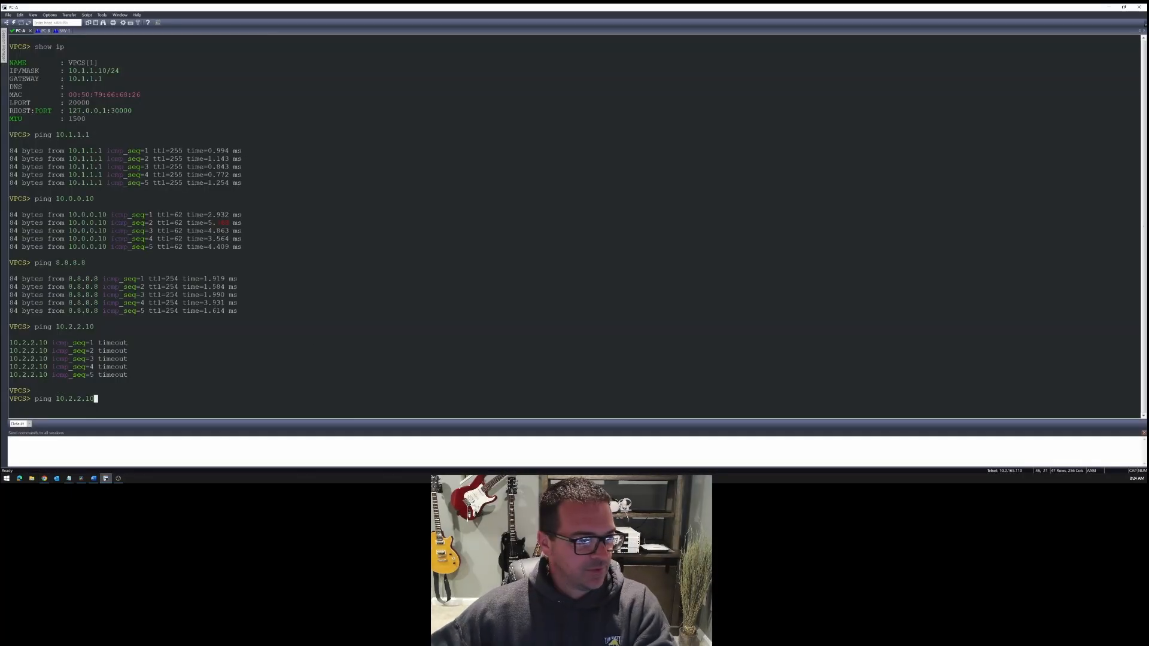
{"action": "key", "text": "Return"}
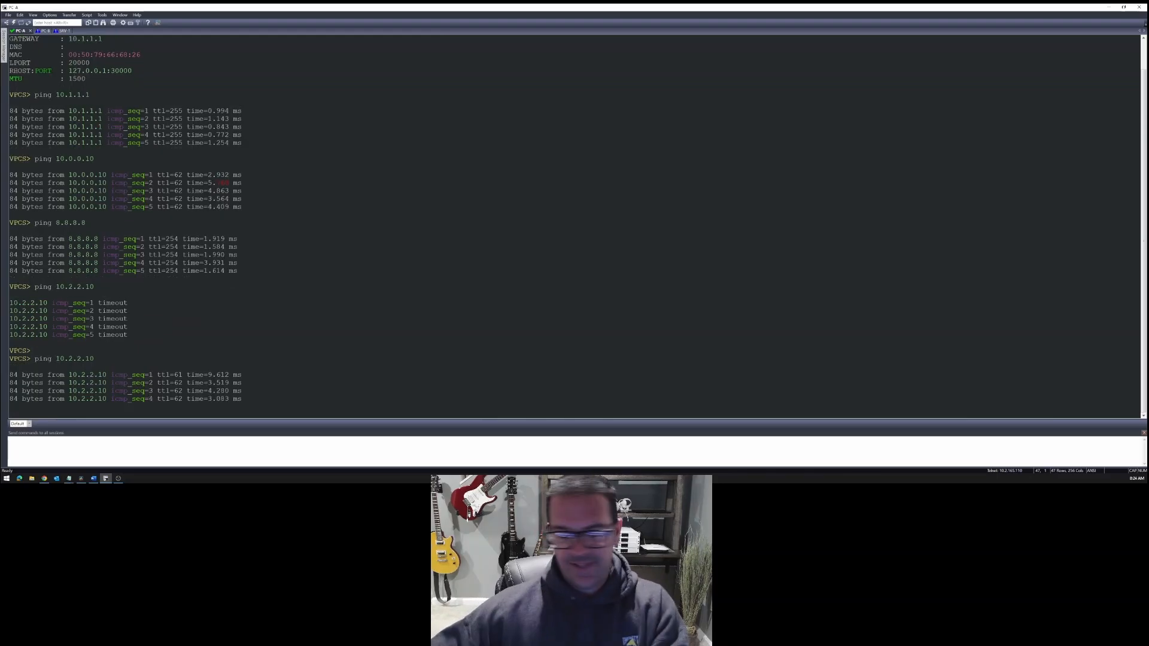
- Ping PC-A at 10.1.1.10 from the PC-B console
{"action": "left_click", "coordinate": [45, 30]}
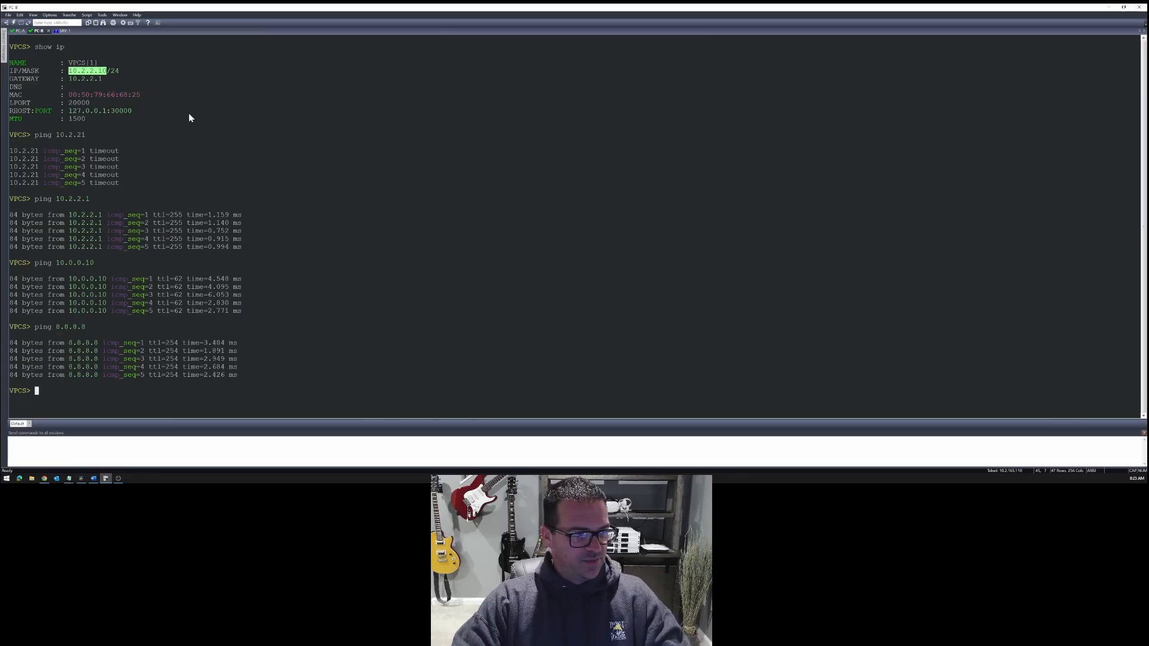
{"action": "type", "text": "PING 10"}
{"action": "key", "text": "BackSpace"}
{"action": "key", "text": "BackSpace"}
{"action": "key", "text": "BackSpace"}
{"action": "key", "text": "BackSpace"}
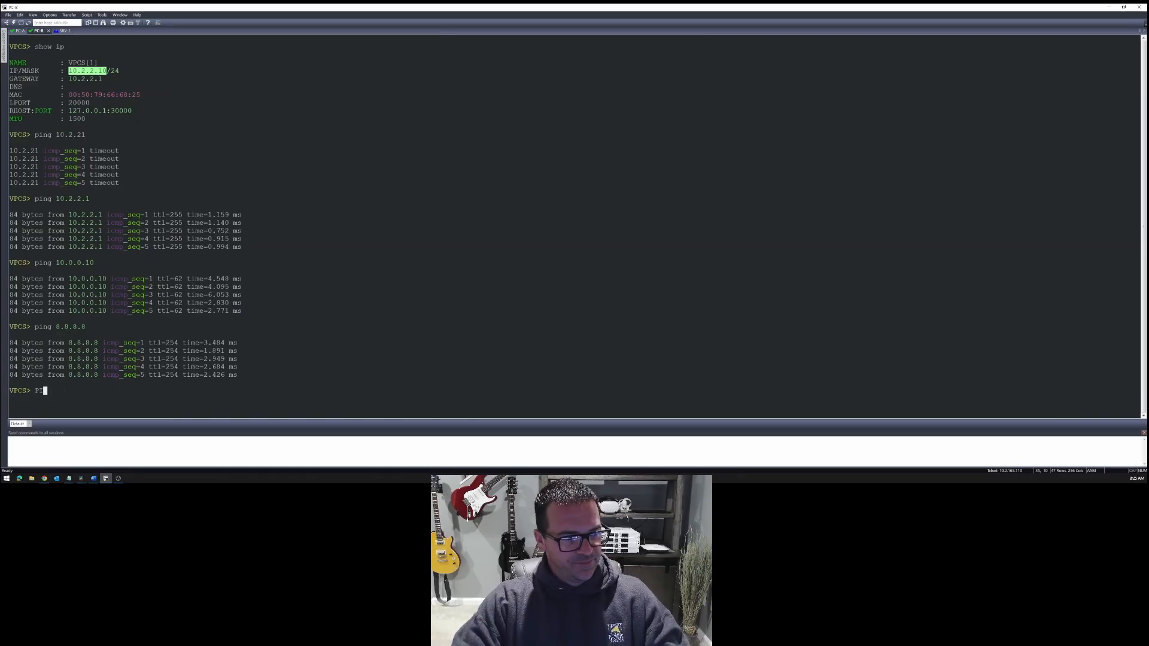
{"action": "type", "text": "ping 10.1."}
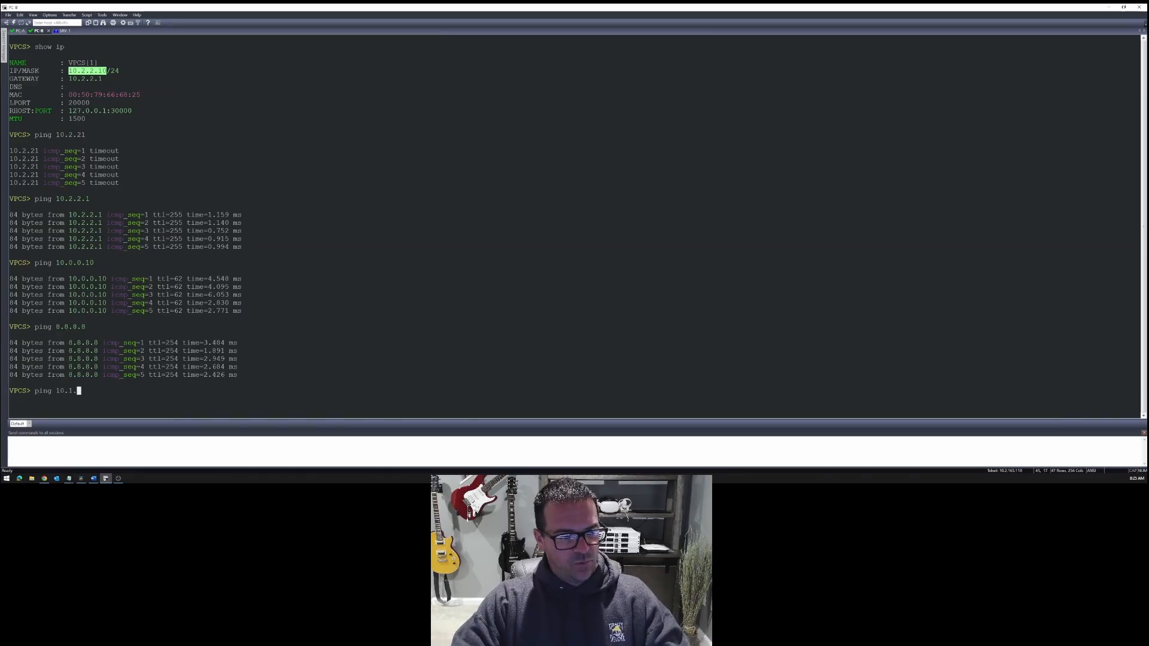
{"action": "type", "text": "1.10"}
{"action": "key", "text": "Return"}
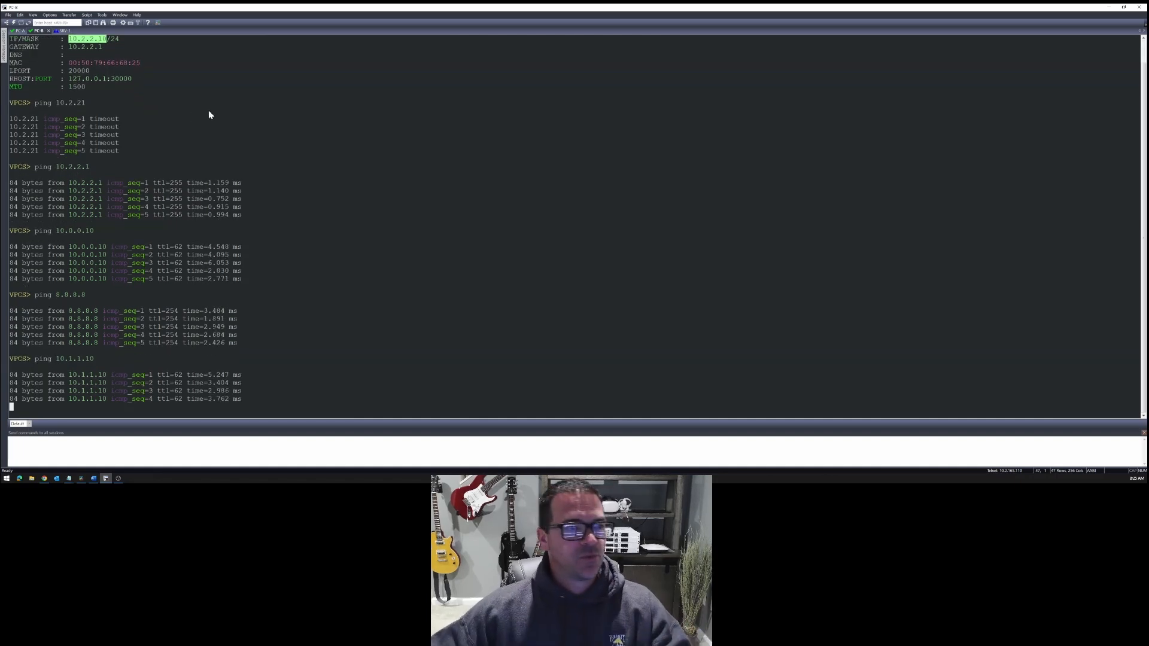
- Return to the browser and open the IPsec monitors of LABvFTG-02 and LABvFTG-01
{"action": "left_click", "coordinate": [47, 481]}
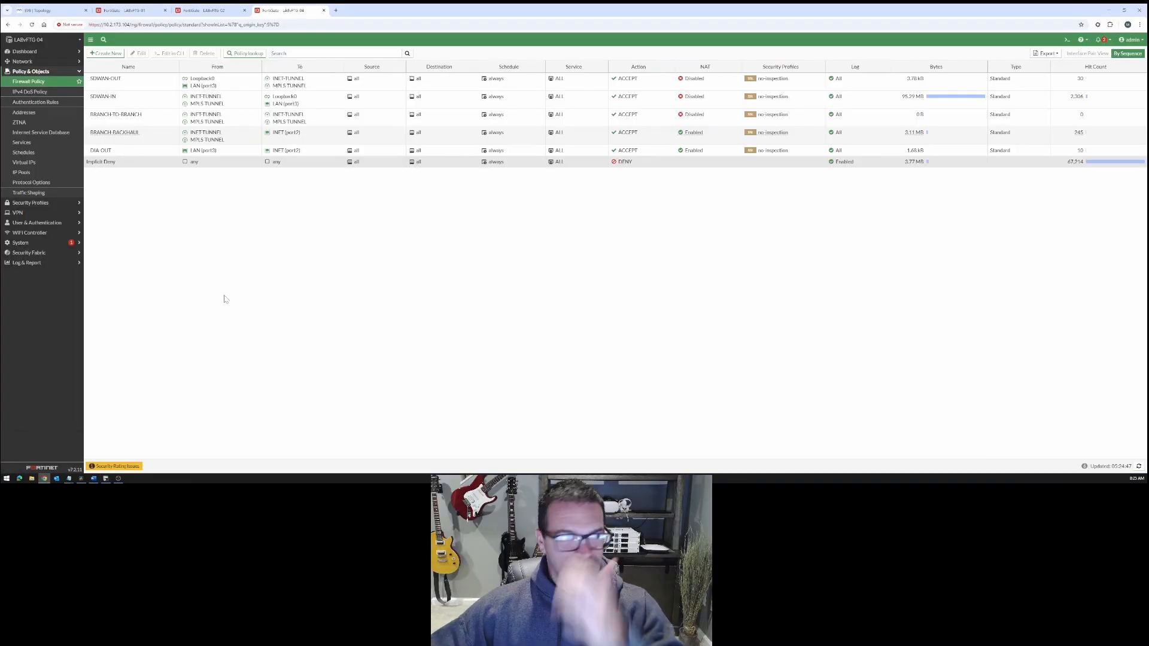
{"action": "left_click", "coordinate": [126, 10]}
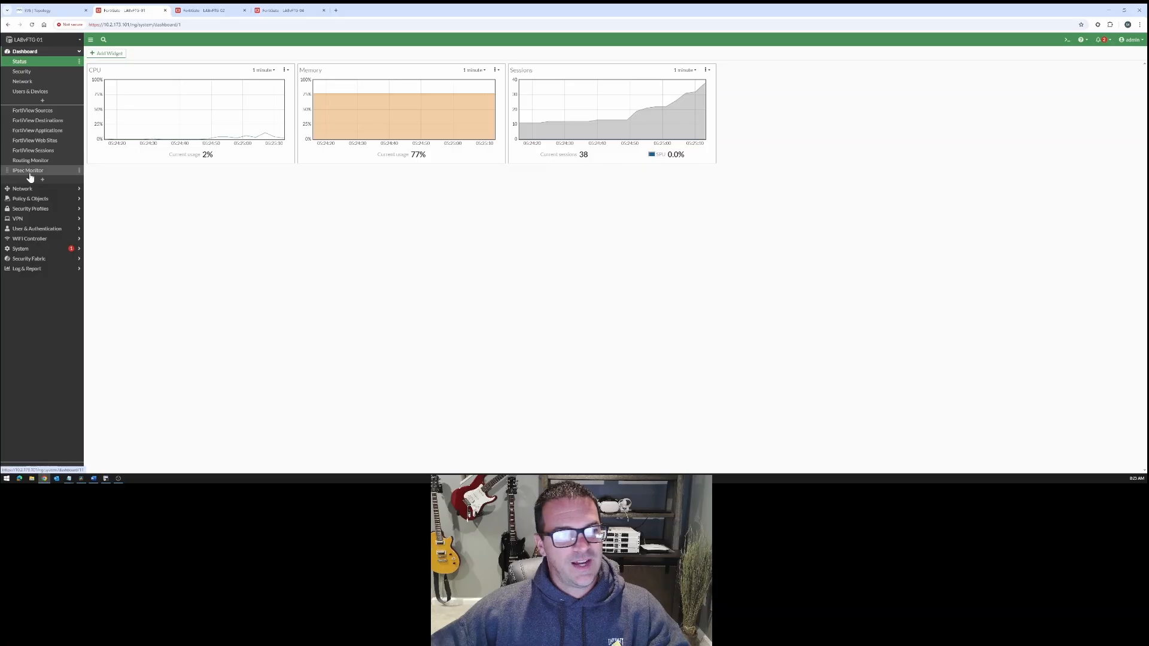
{"action": "left_click", "coordinate": [204, 10]}
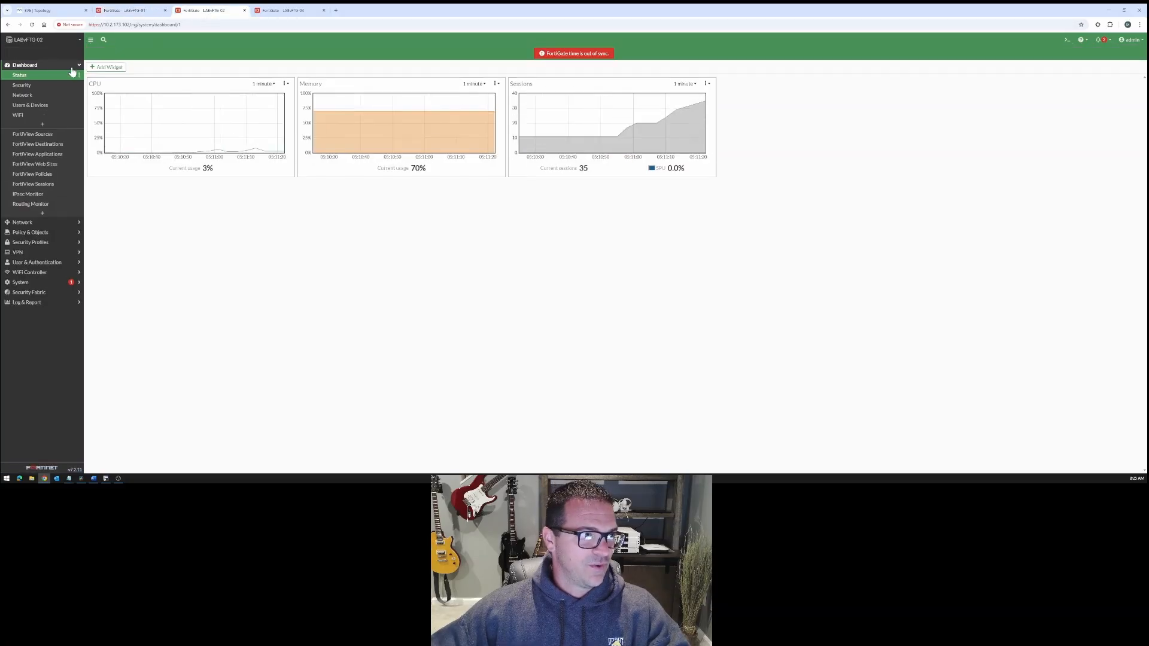
{"action": "left_click", "coordinate": [33, 65]}
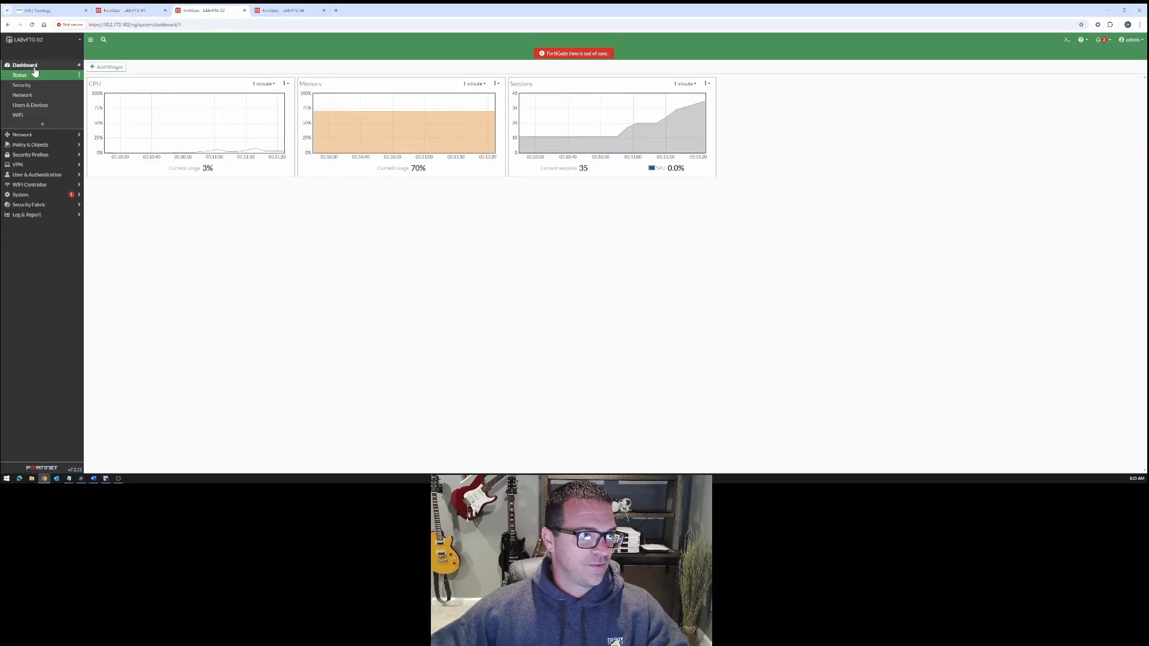
{"action": "left_click", "coordinate": [28, 195]}
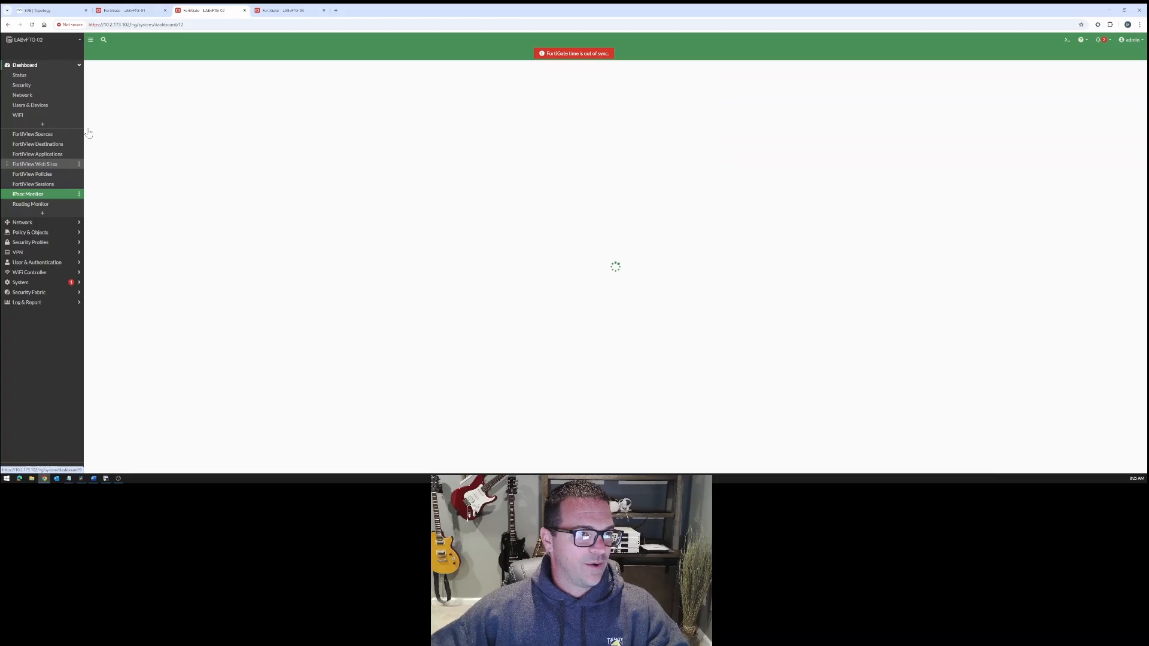
{"action": "left_click", "coordinate": [127, 10]}
{"action": "left_click", "coordinate": [63, 171]}
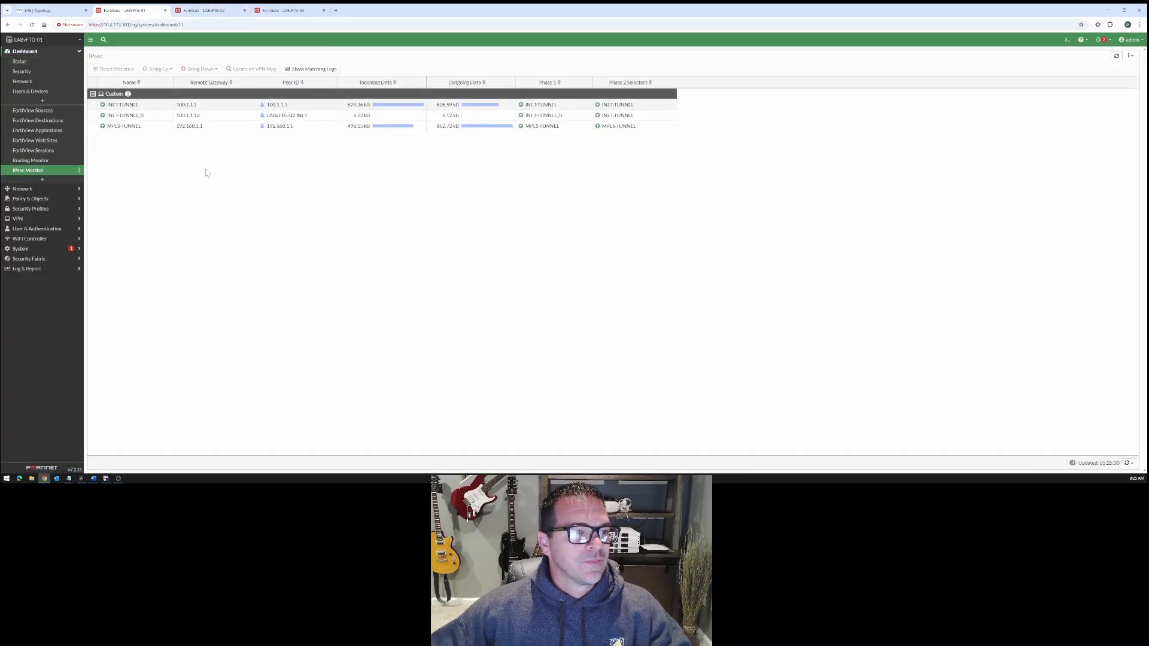
- Examine the INET-TUNNEL, INET-TUNNEL_0 and MPLS-TUNNEL entries on LABvFTG-01, including the remote gateway and phase 1 and 2 columns of INET-TUNNEL_0
{"action": "left_click", "coordinate": [160, 117]}
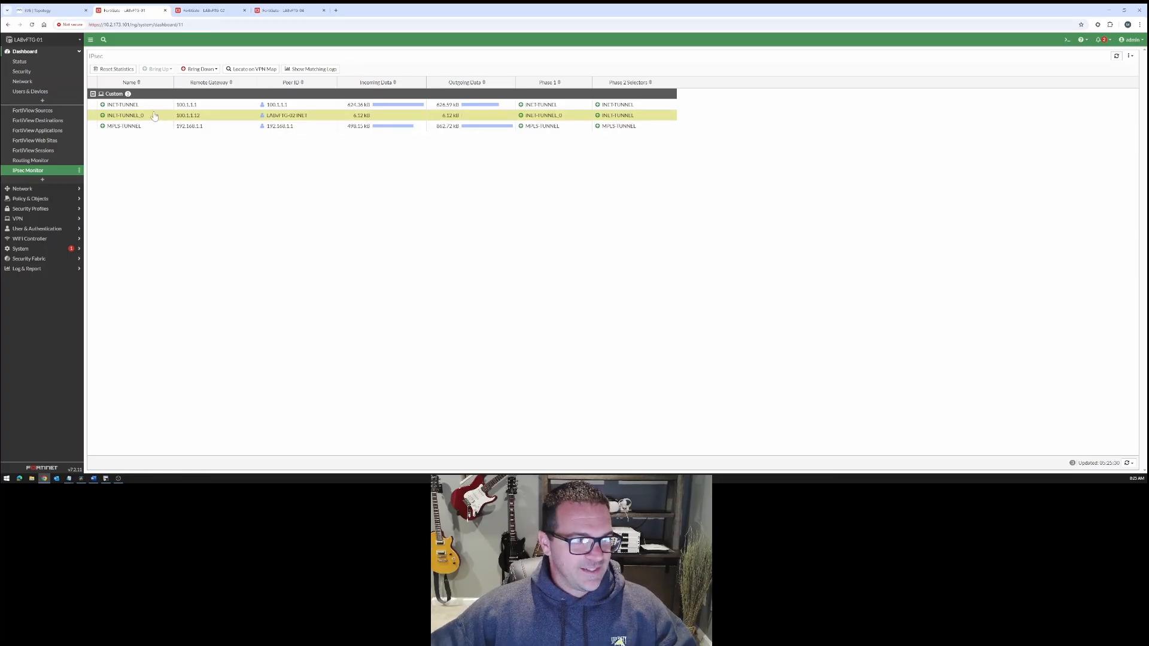
{"action": "left_click", "coordinate": [144, 106]}
{"action": "left_click", "coordinate": [154, 125]}
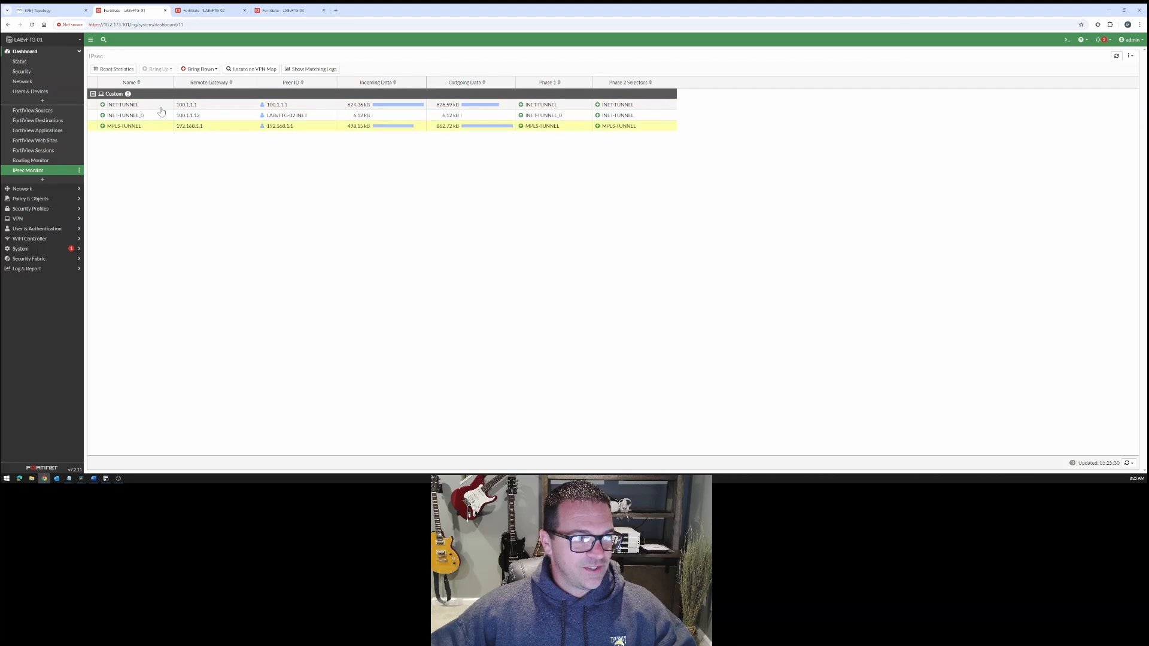
{"action": "left_click", "coordinate": [161, 126]}
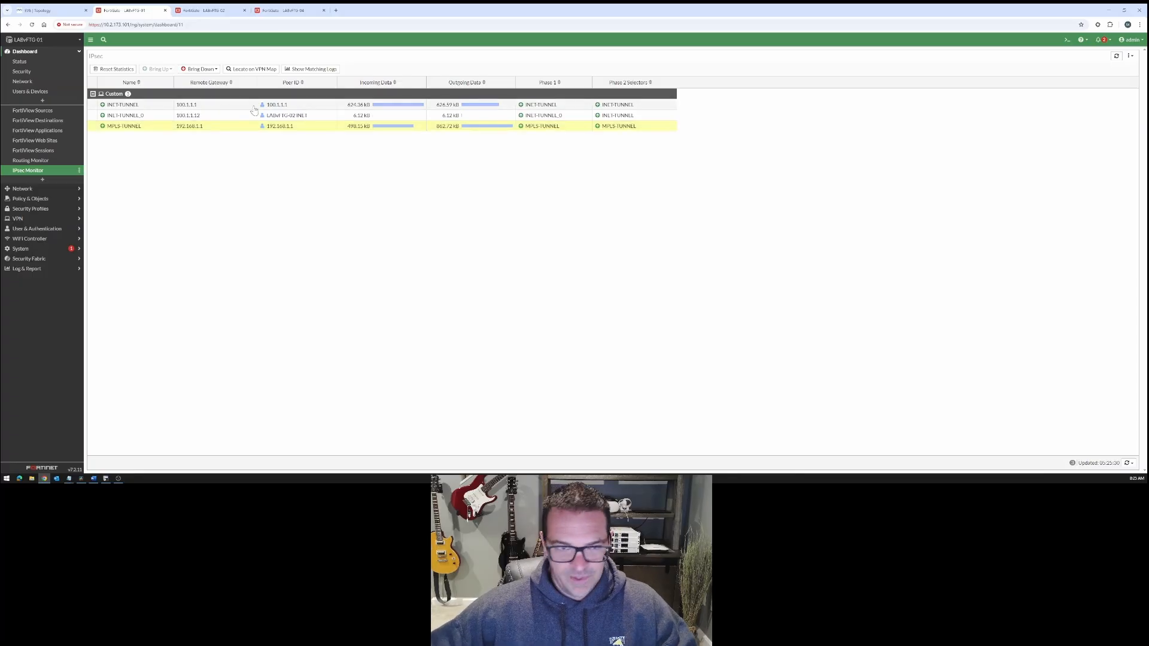
{"action": "left_click", "coordinate": [157, 118]}
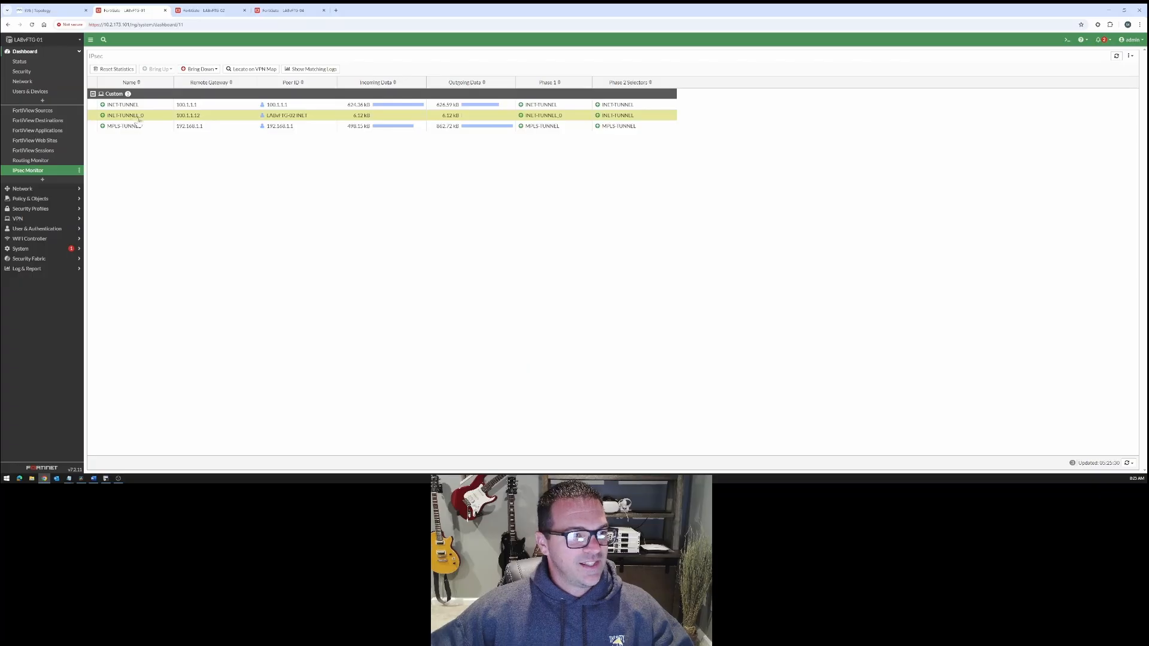
{"action": "mouse_move", "coordinate": [139, 119]}
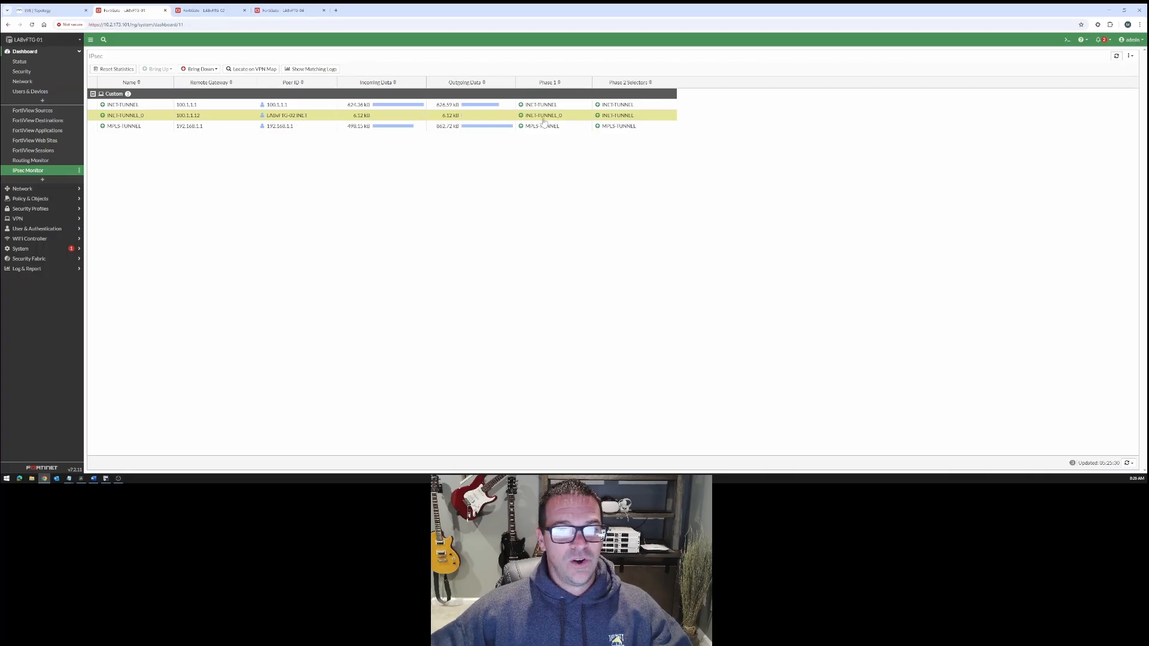
{"action": "mouse_move", "coordinate": [620, 115]}
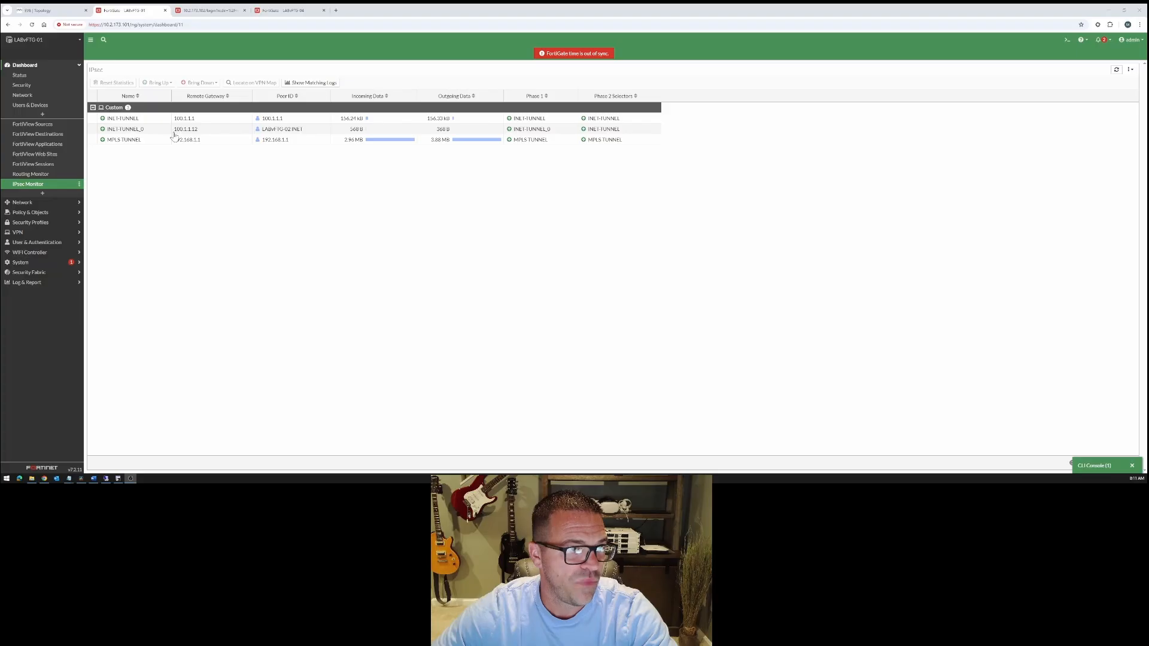
- Bring up the lab topology, arrange the browser and terminal windows side by side, and center the diagram
{"action": "mouse_move", "coordinate": [119, 482]}
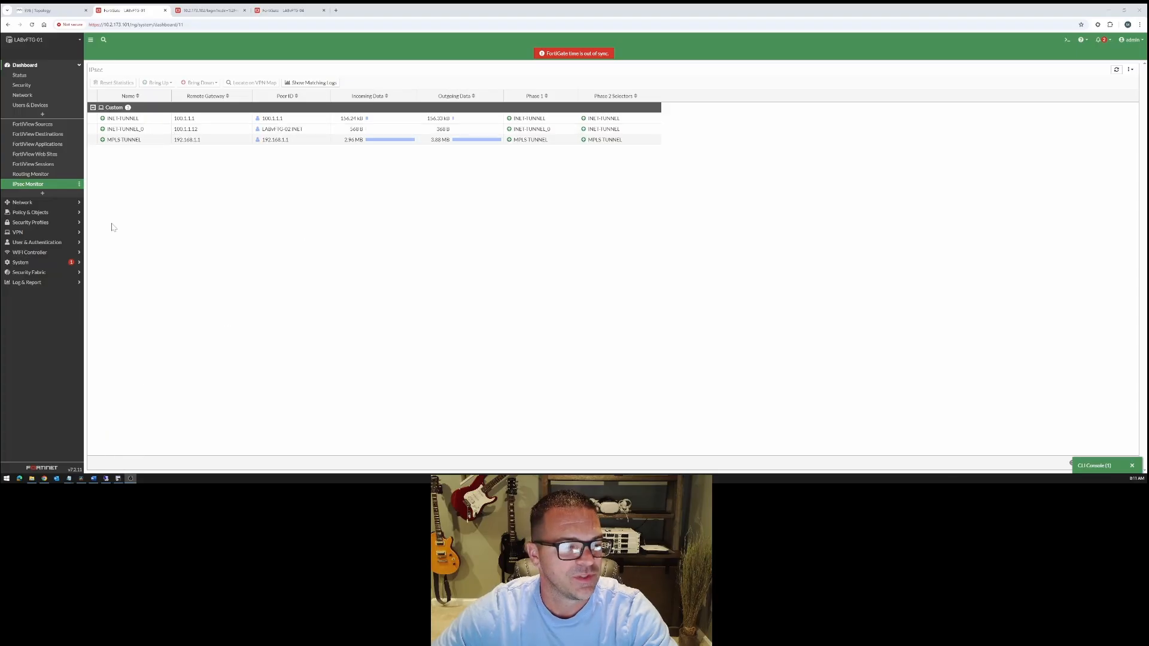
{"action": "left_click", "coordinate": [42, 11]}
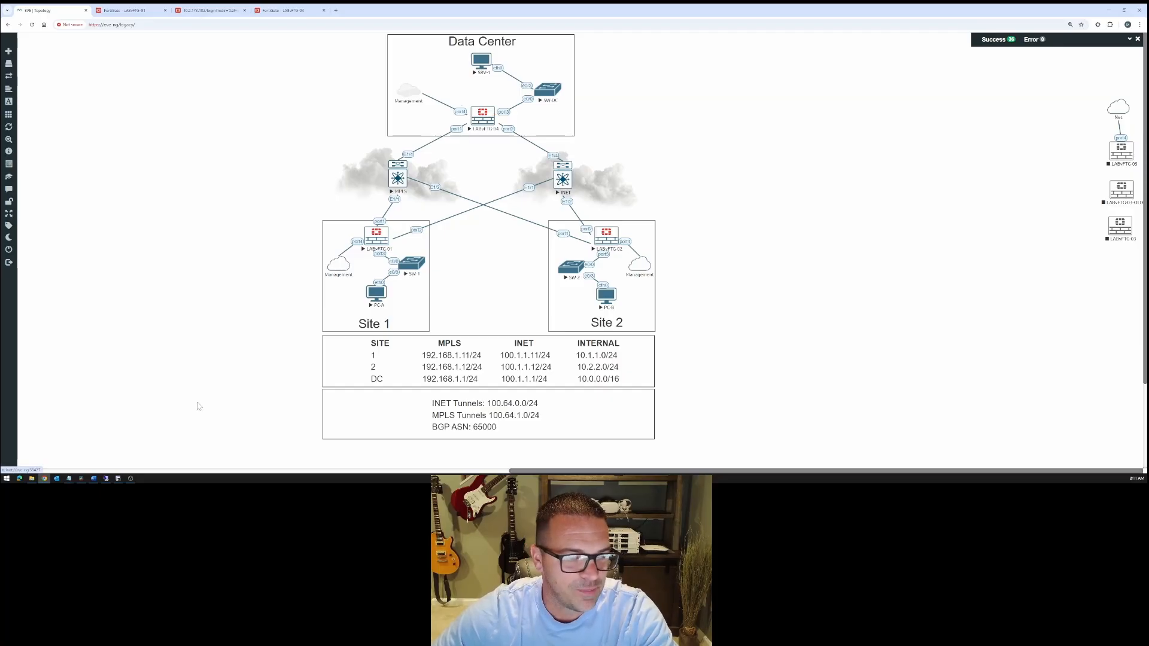
{"action": "left_click_drag", "start_coordinate": [477, 9], "coordinate": [338, 14]}
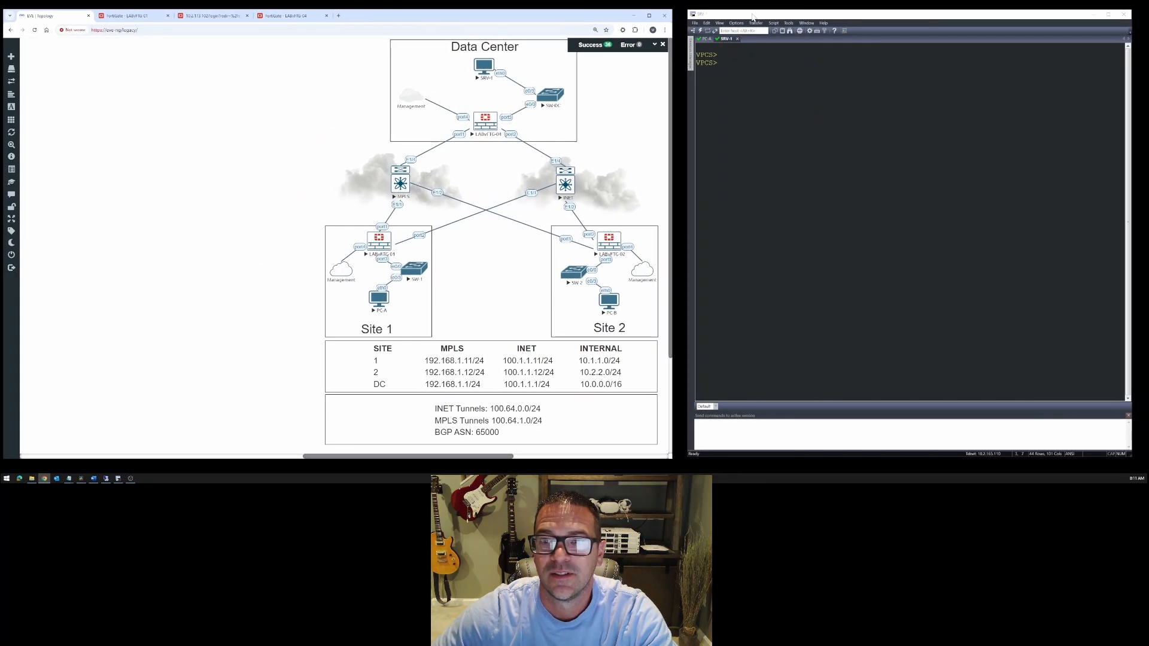
{"action": "left_click_drag", "start_coordinate": [752, 14], "coordinate": [739, 16]}
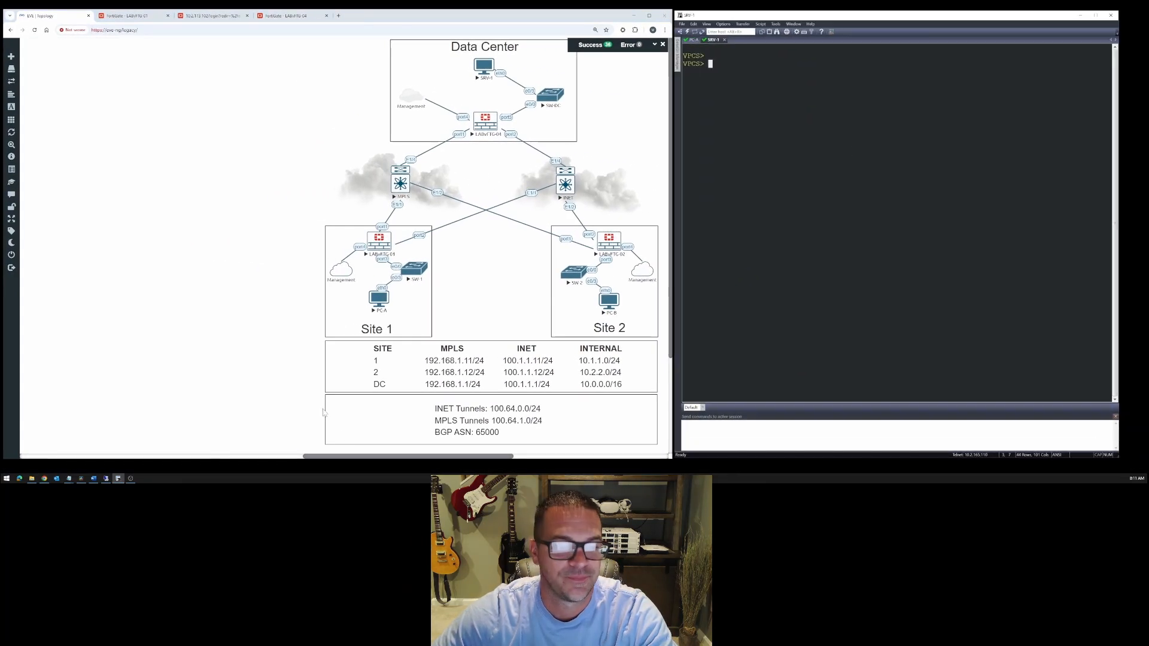
{"action": "left_click_drag", "start_coordinate": [352, 458], "coordinate": [398, 458]}
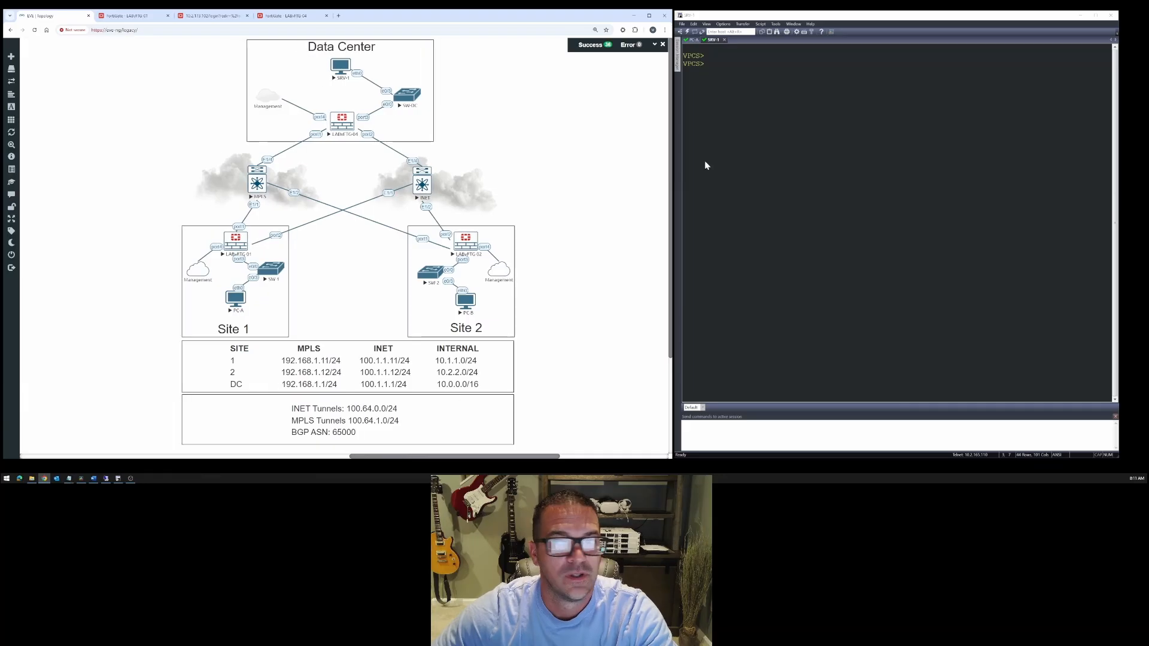
- Display PC-A's IP configuration with sh ip and highlight its IP address
{"action": "left_click", "coordinate": [693, 40]}
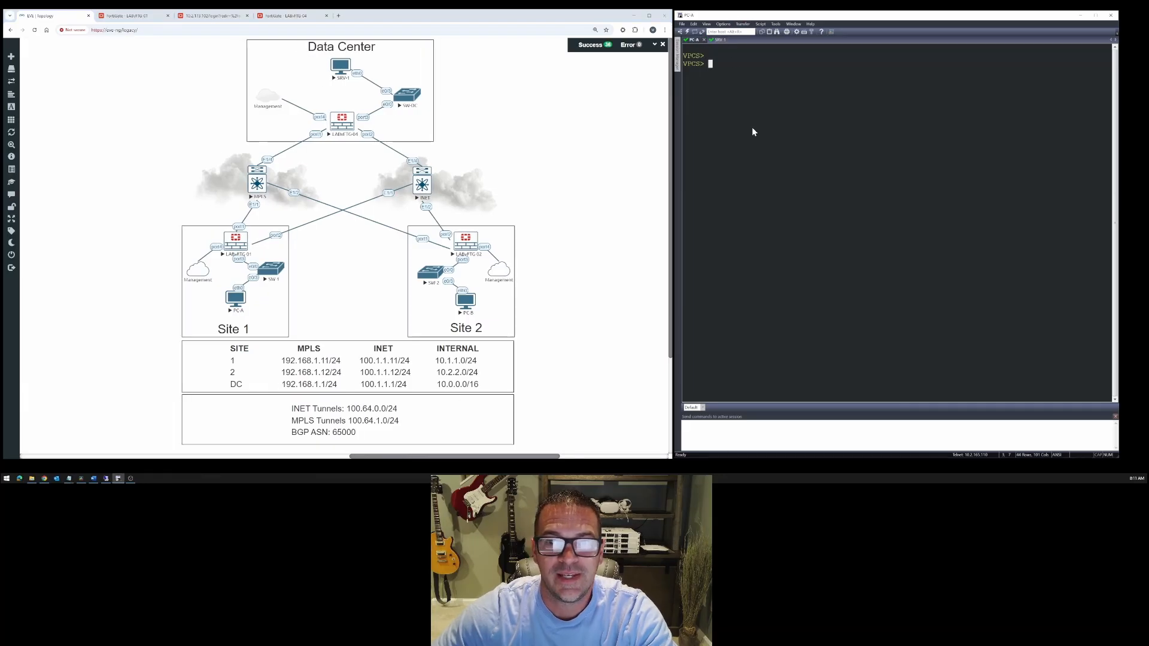
{"action": "key", "text": "Return"}
{"action": "type", "text": "sh ip"}
{"action": "key", "text": "Return"}
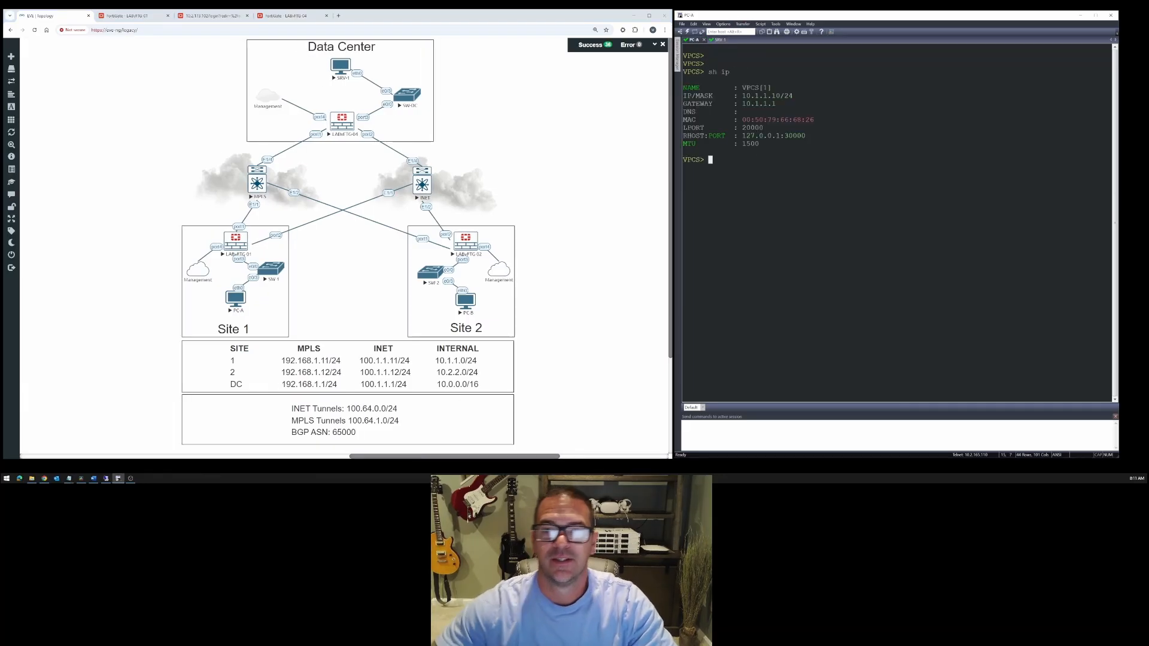
{"action": "left_click_drag", "start_coordinate": [744, 95], "coordinate": [777, 95]}
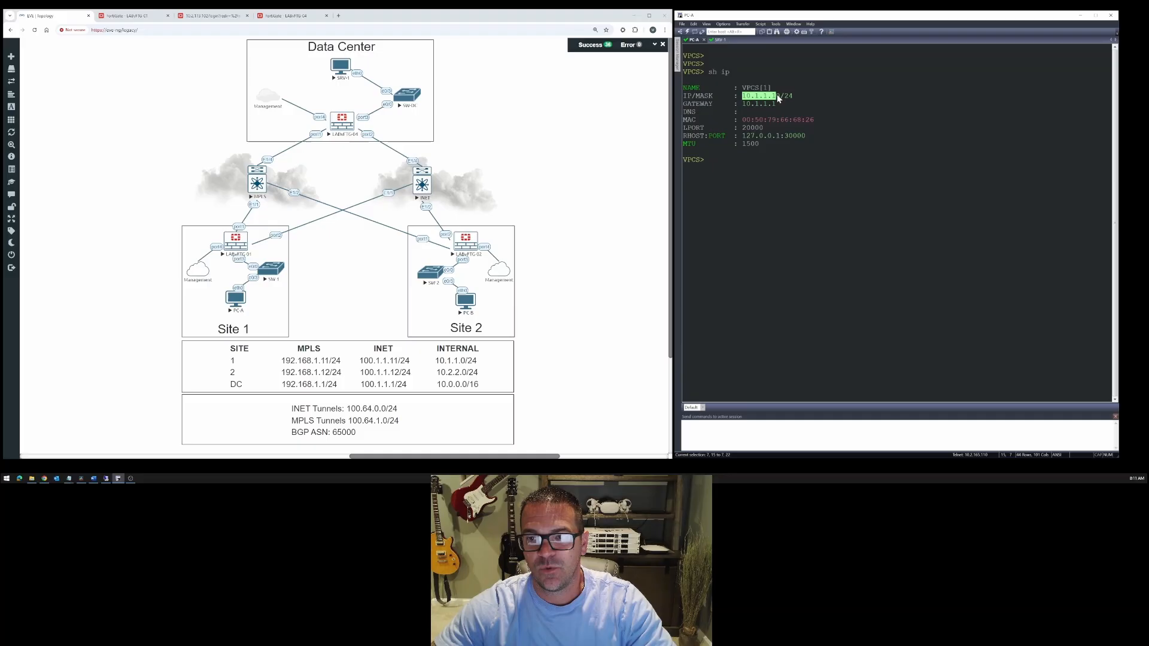
- Display SRV-1's IP configuration with sho ip and highlight its IP address
{"action": "left_click", "coordinate": [720, 40]}
{"action": "type", "text": "sho ip"}
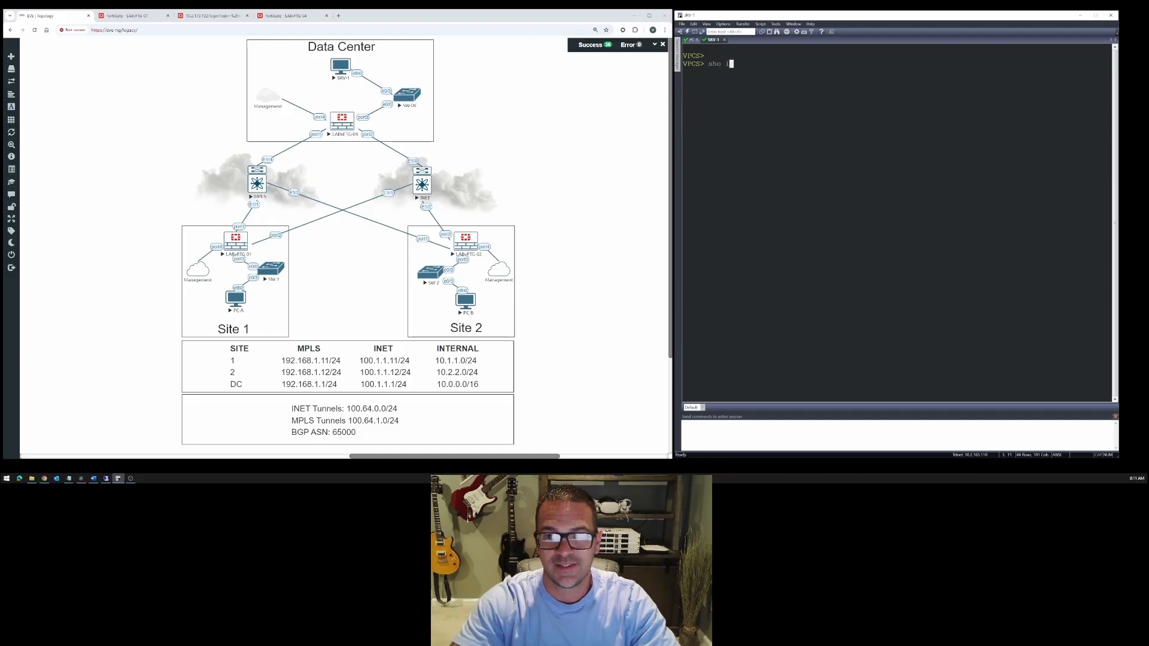
{"action": "key", "text": "Return"}
{"action": "left_click_drag", "start_coordinate": [743, 89], "coordinate": [787, 88]}
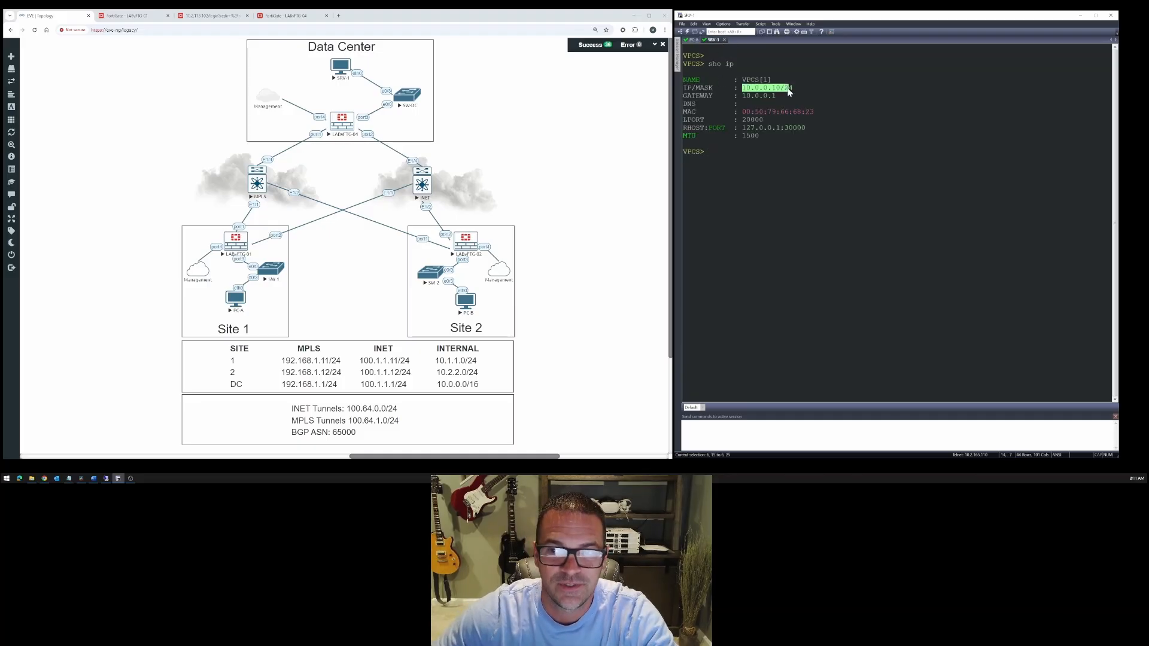
- Ping the data center server at 10.0.0.10 from PC-A
{"action": "left_click", "coordinate": [694, 40]}
{"action": "type", "text": "ping"}
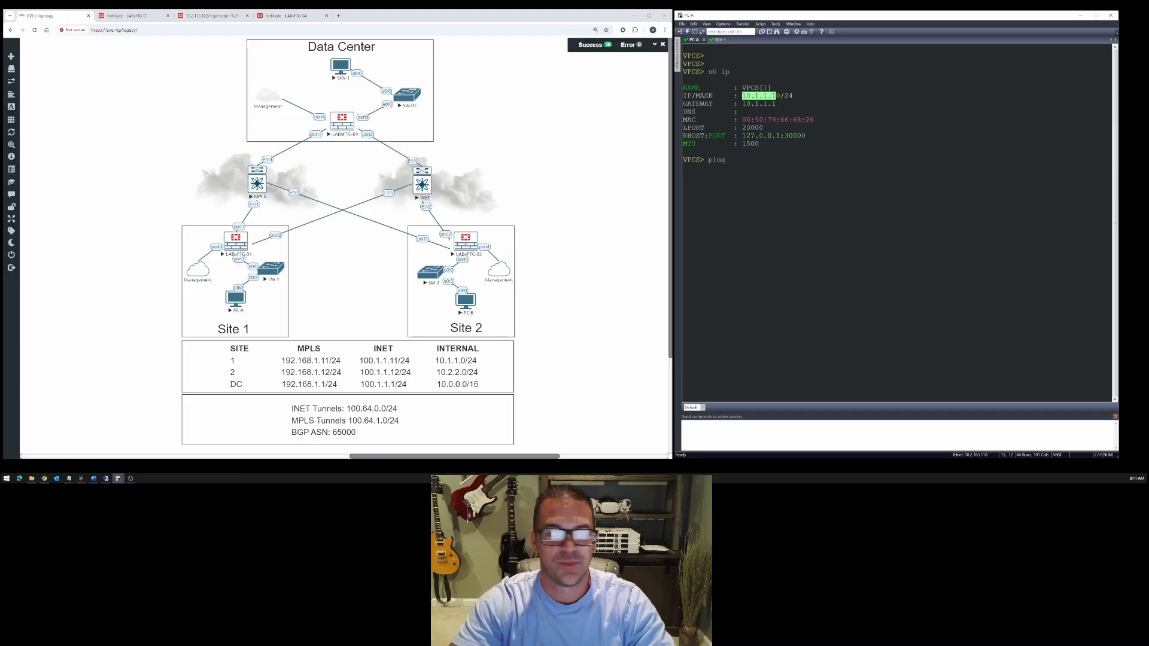
{"action": "type", "text": " 10.0.0.10"}
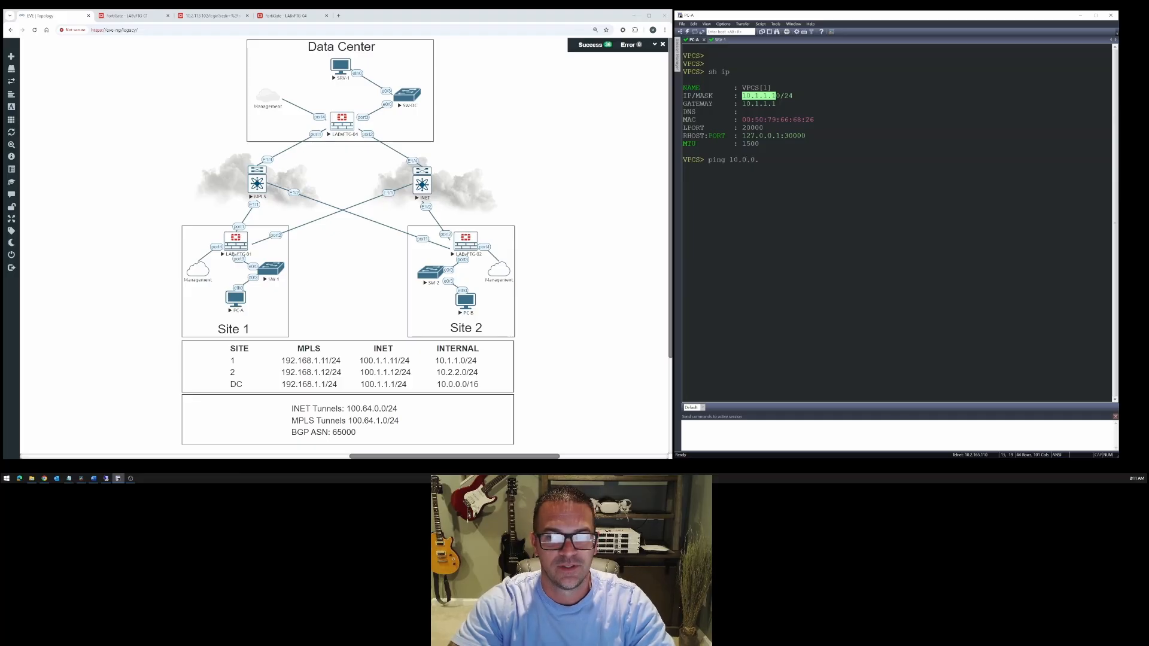
{"action": "key", "text": "Return"}
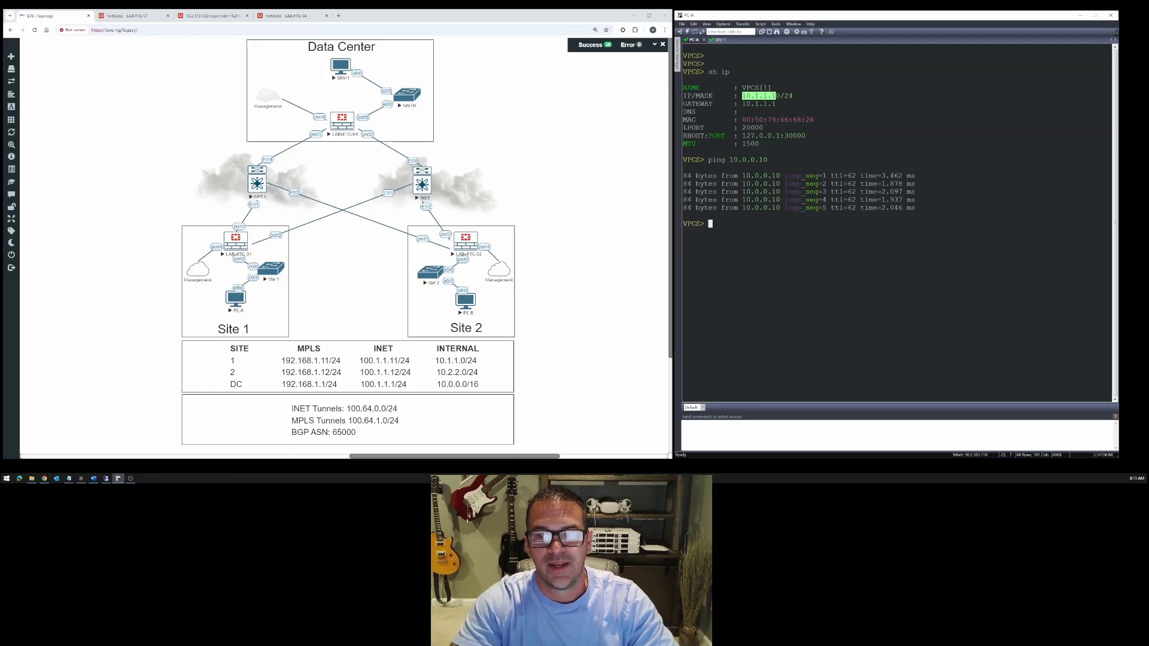
- Trace the route from PC-A to 10.0.0.10 and highlight the second hop's address
{"action": "type", "text": "trace 10.0.0.10"}
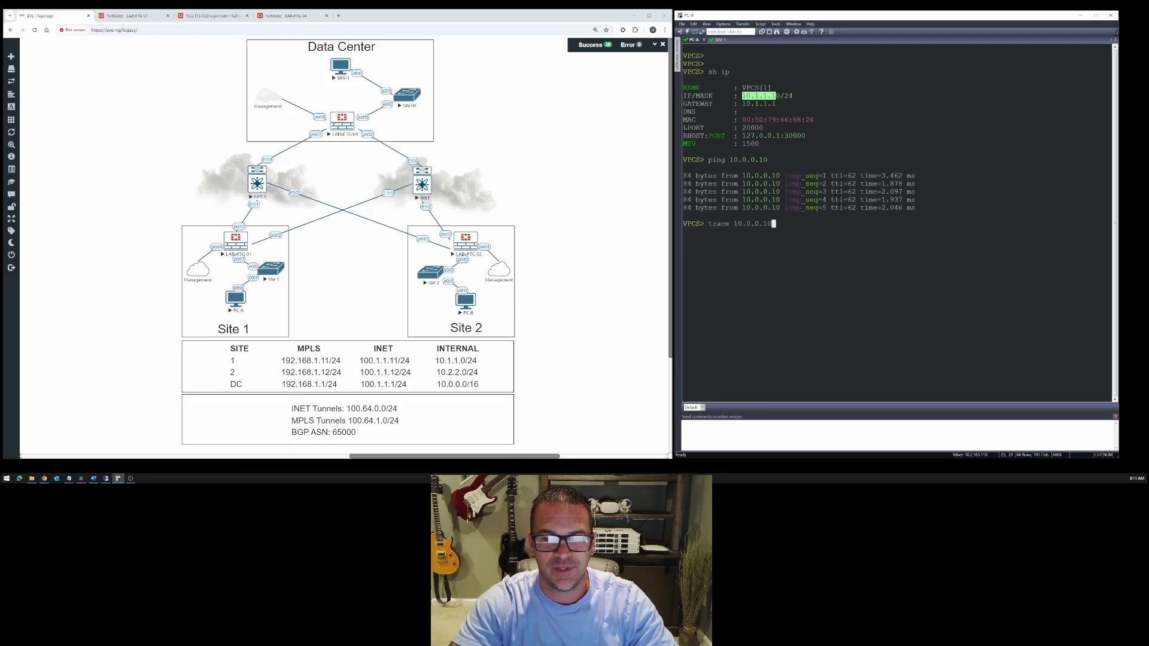
{"action": "key", "text": "Return"}
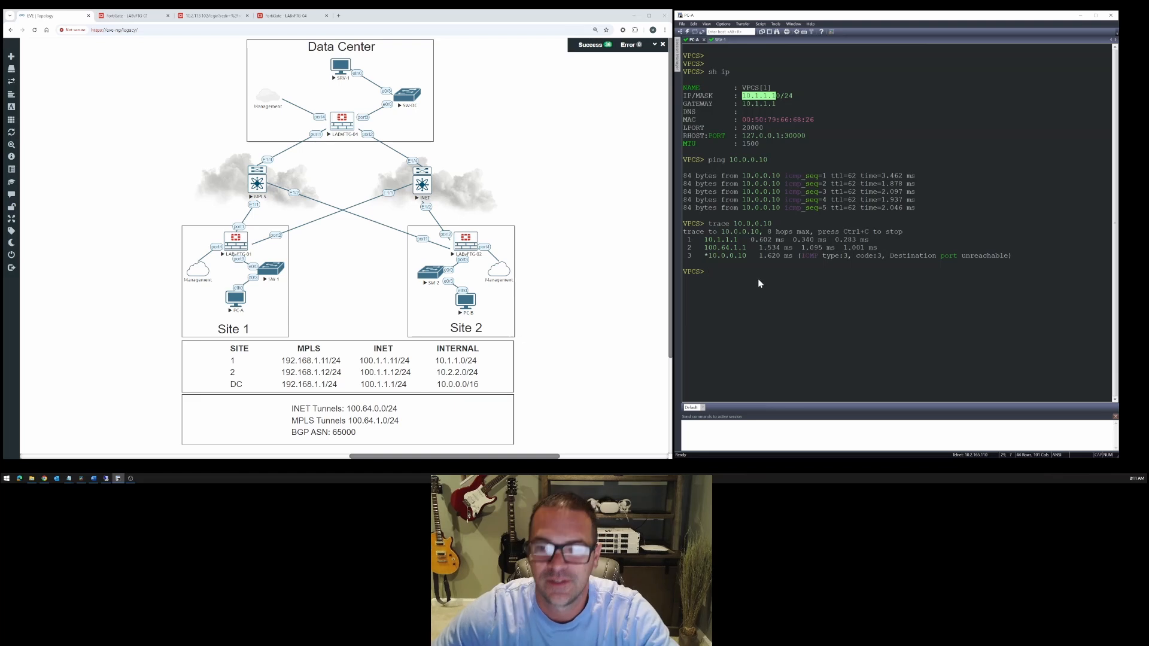
{"action": "left_click_drag", "start_coordinate": [706, 248], "coordinate": [739, 248]}
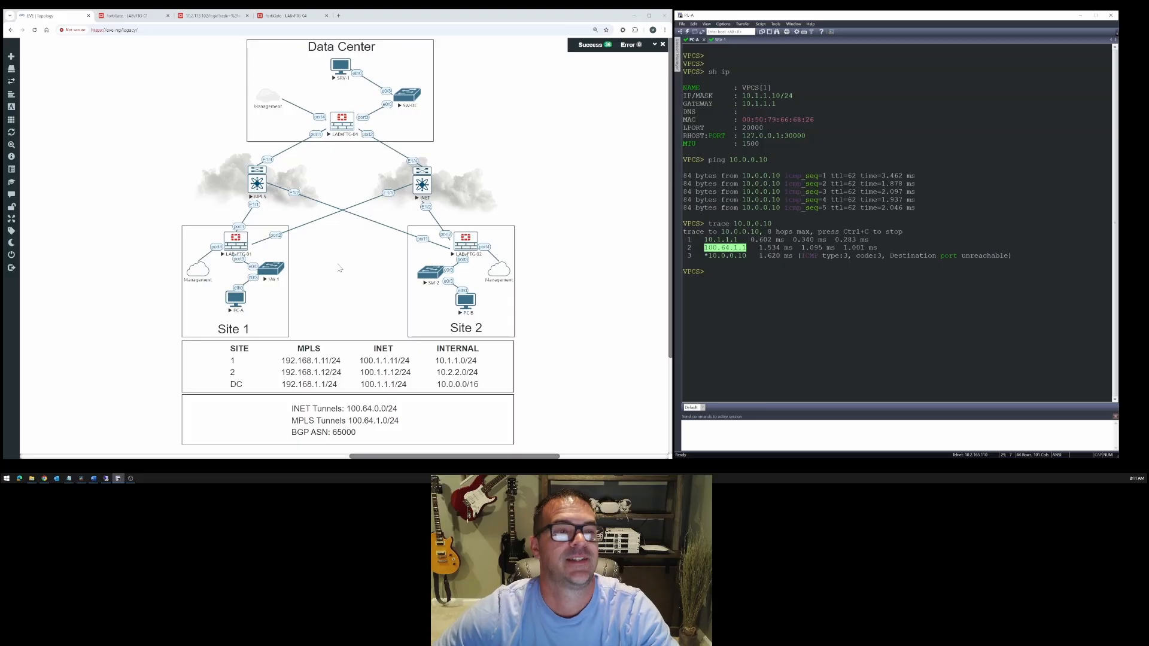
- Inspect the SDWAN-VPN member costs on LABvFTG-01 and the MPLS-TUNNEL member details in the SDWAN-OUT rule
{"action": "left_click", "coordinate": [129, 16]}
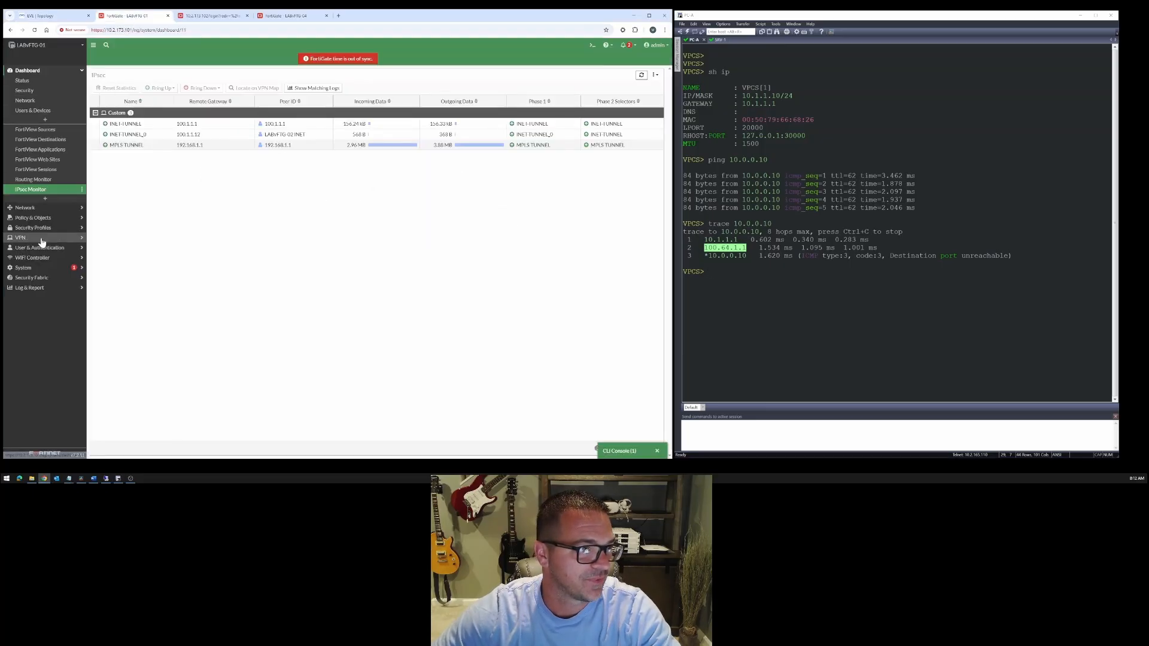
{"action": "left_click", "coordinate": [37, 207]}
{"action": "left_click", "coordinate": [27, 121]}
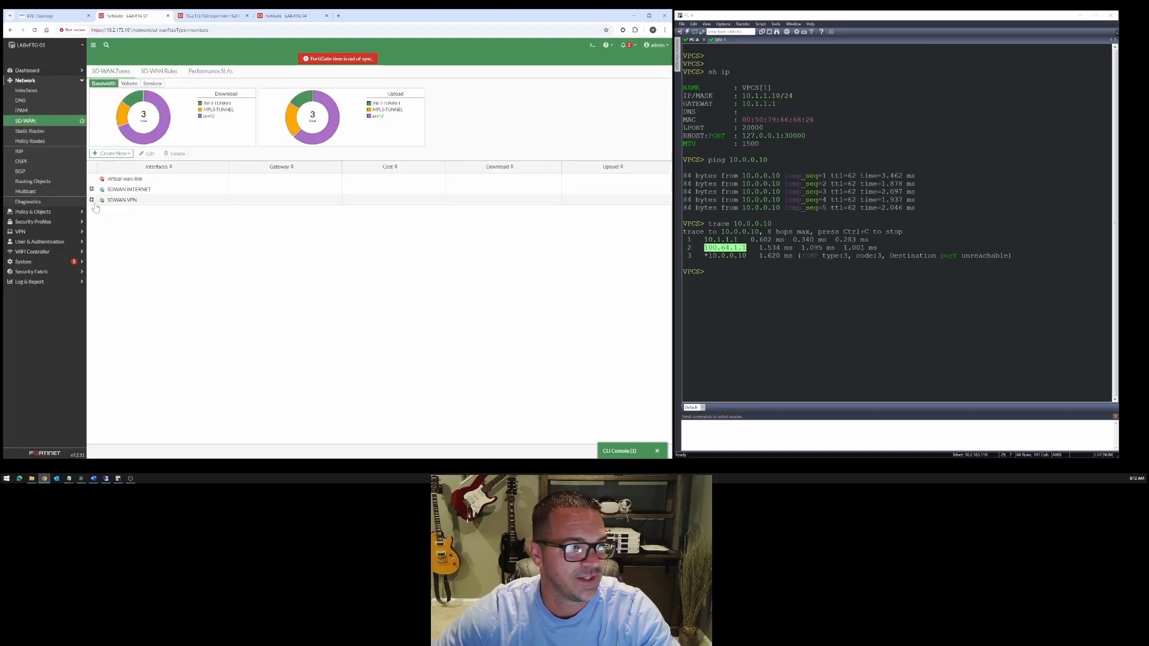
{"action": "left_click", "coordinate": [92, 201]}
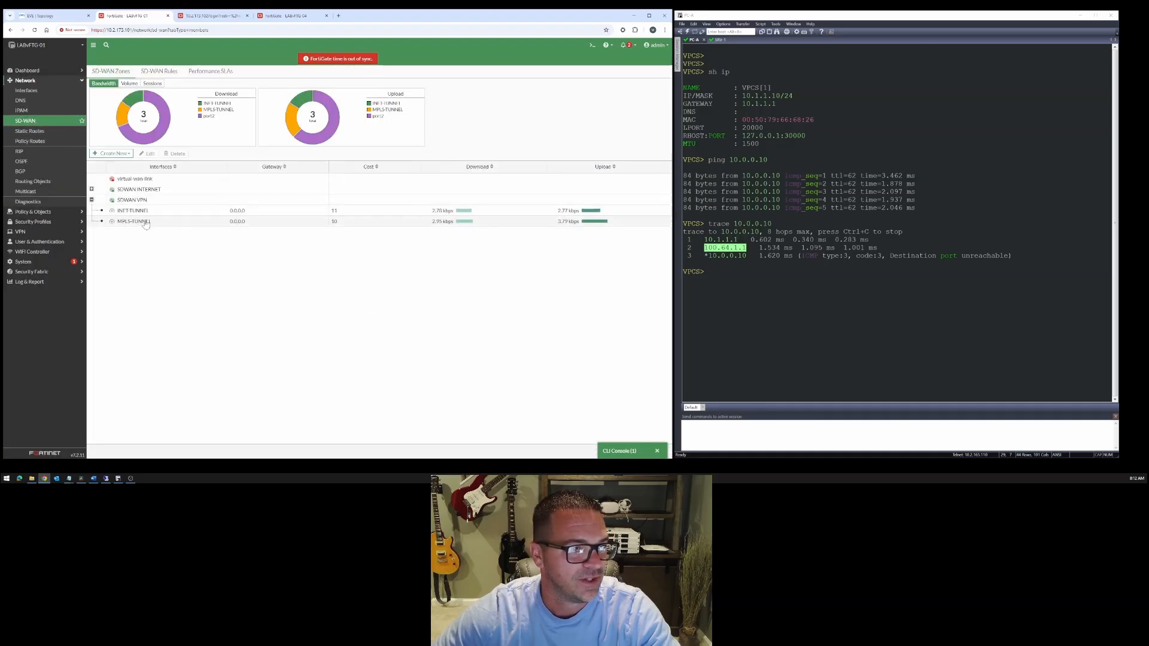
{"action": "left_click", "coordinate": [338, 223]}
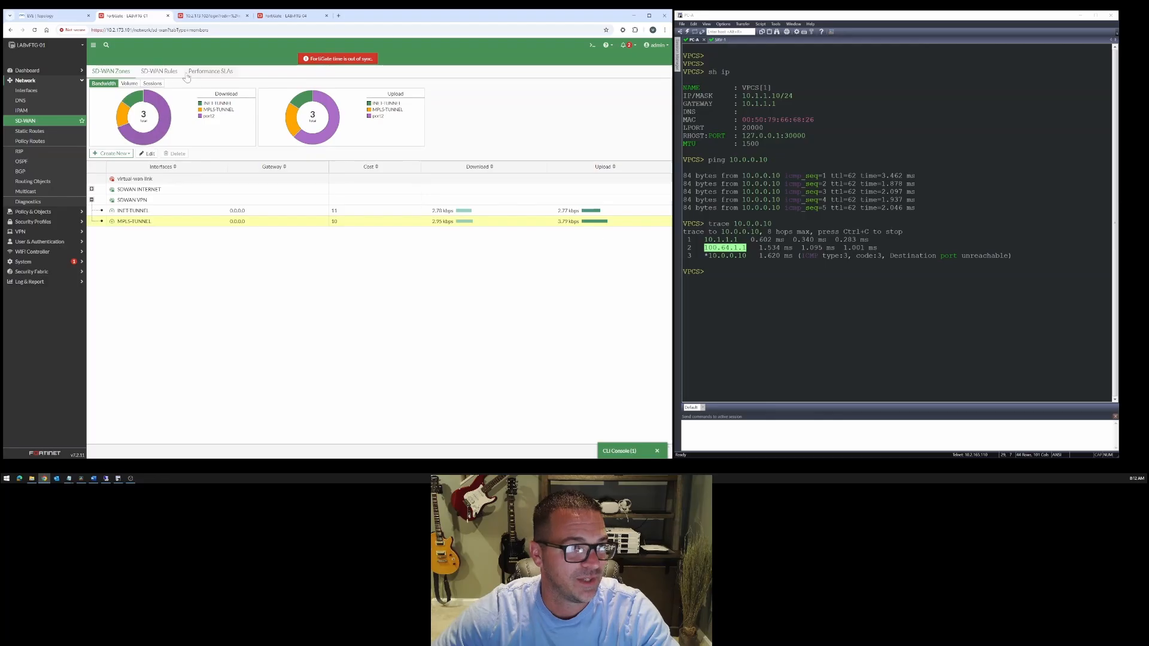
{"action": "left_click", "coordinate": [168, 73]}
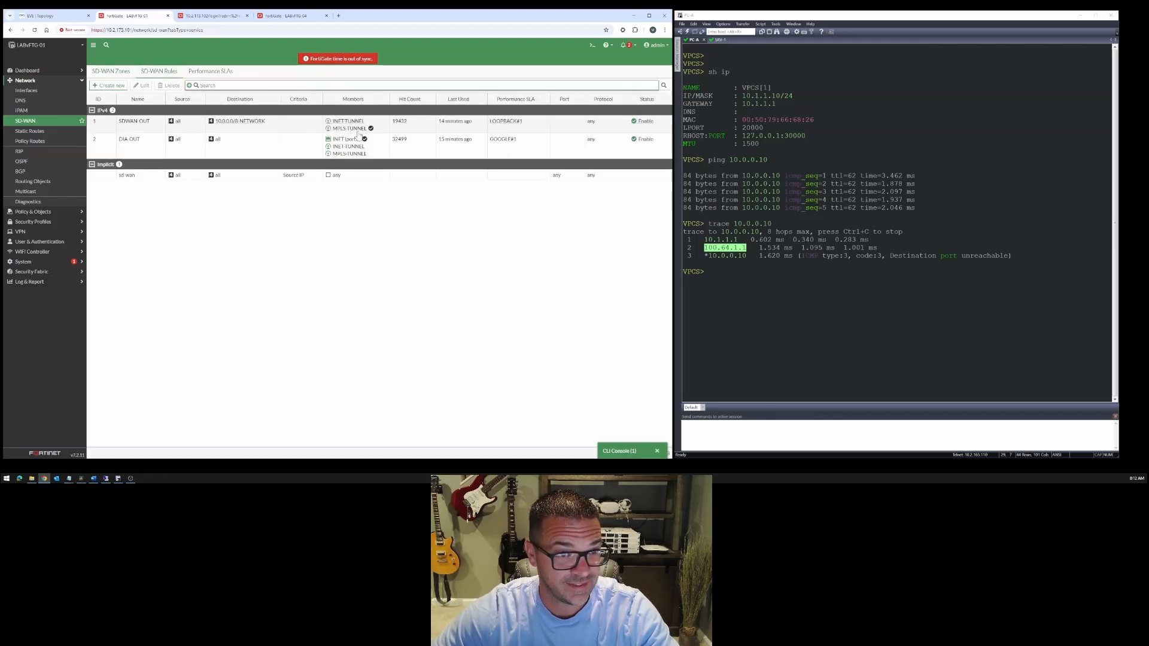
{"action": "mouse_move", "coordinate": [363, 131]}
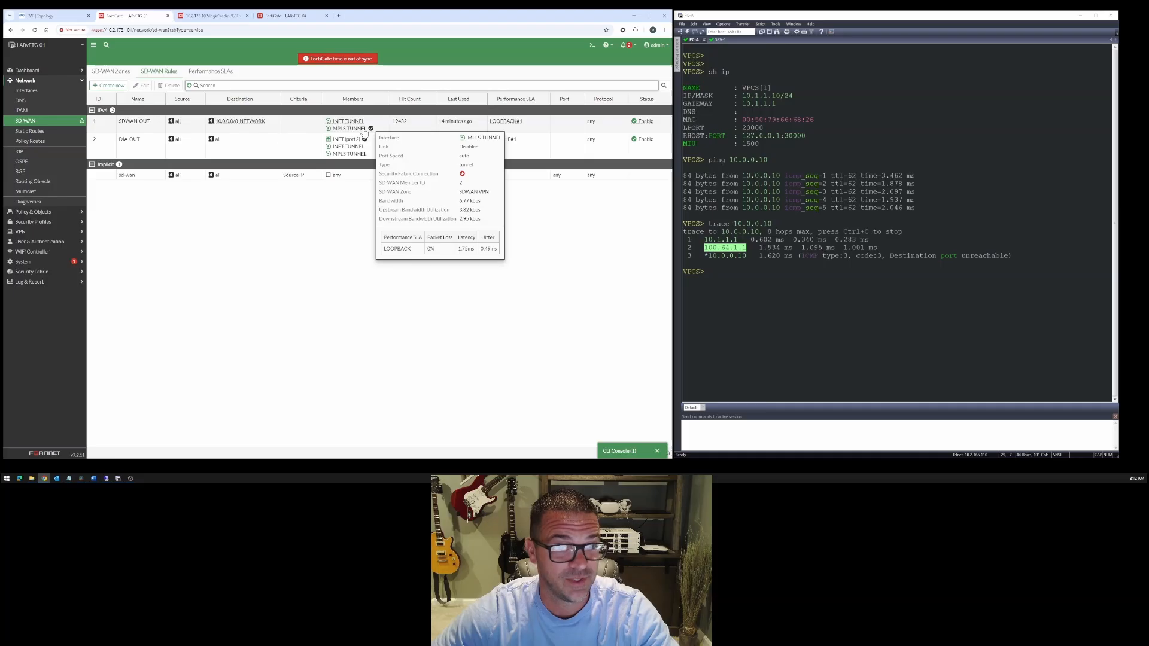
- Start a ping from PC-A to 10.0.0.10 with a count of 50
{"action": "left_click", "coordinate": [745, 279]}
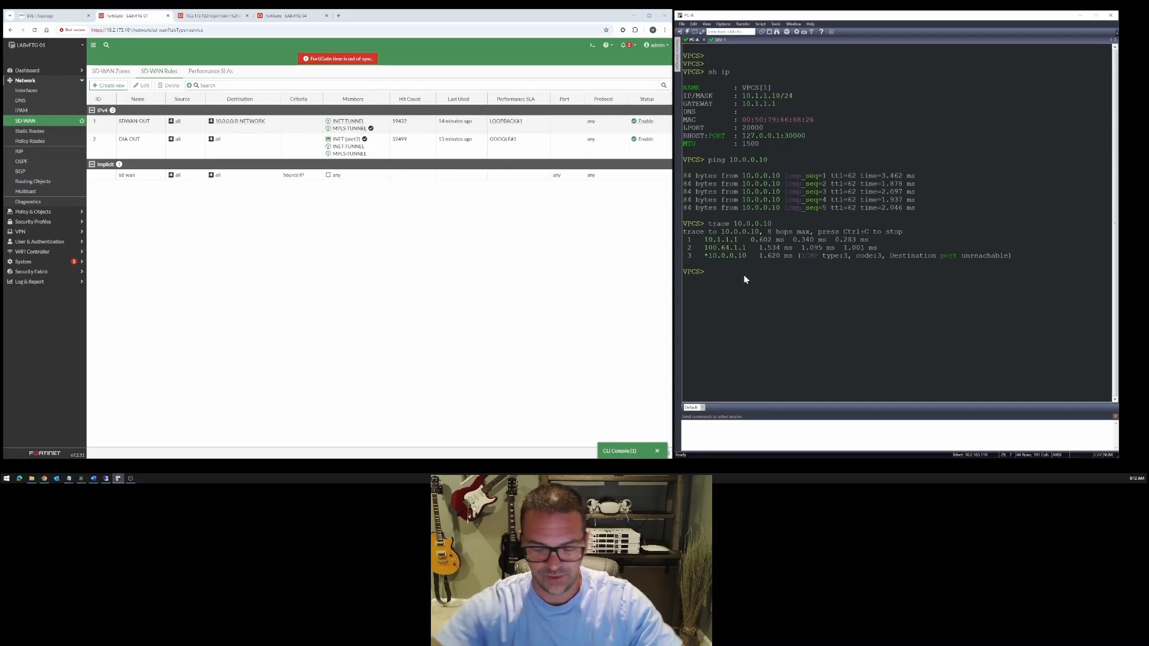
{"action": "type", "text": "ping "}
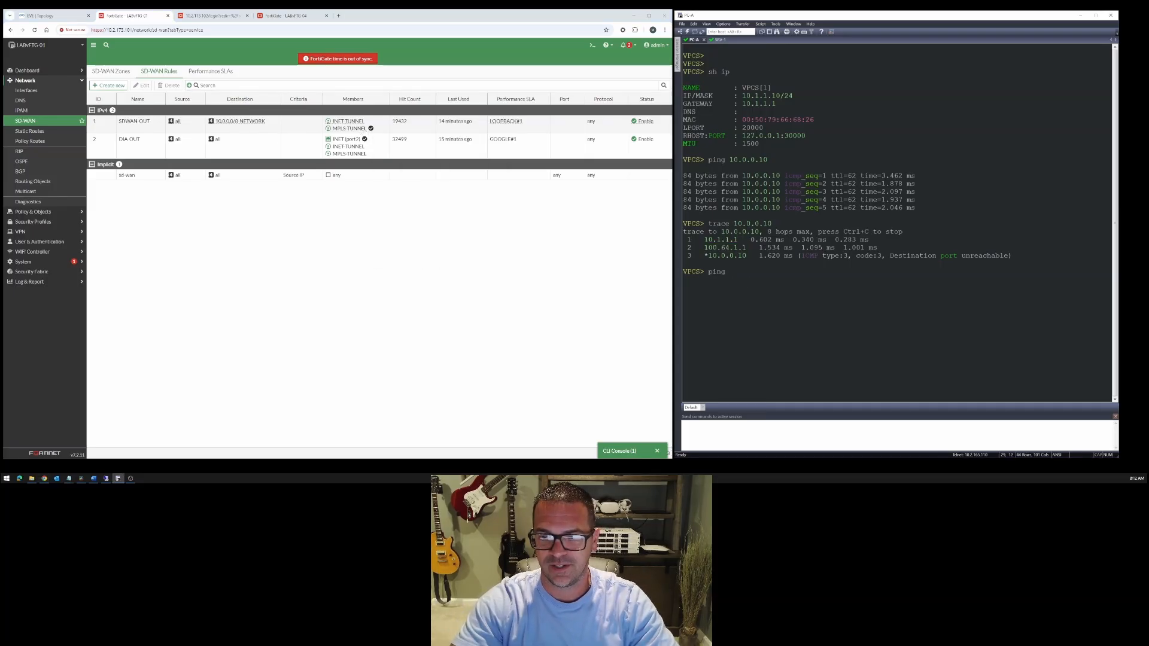
{"action": "type", "text": "10.0.0.10 -c 25"}
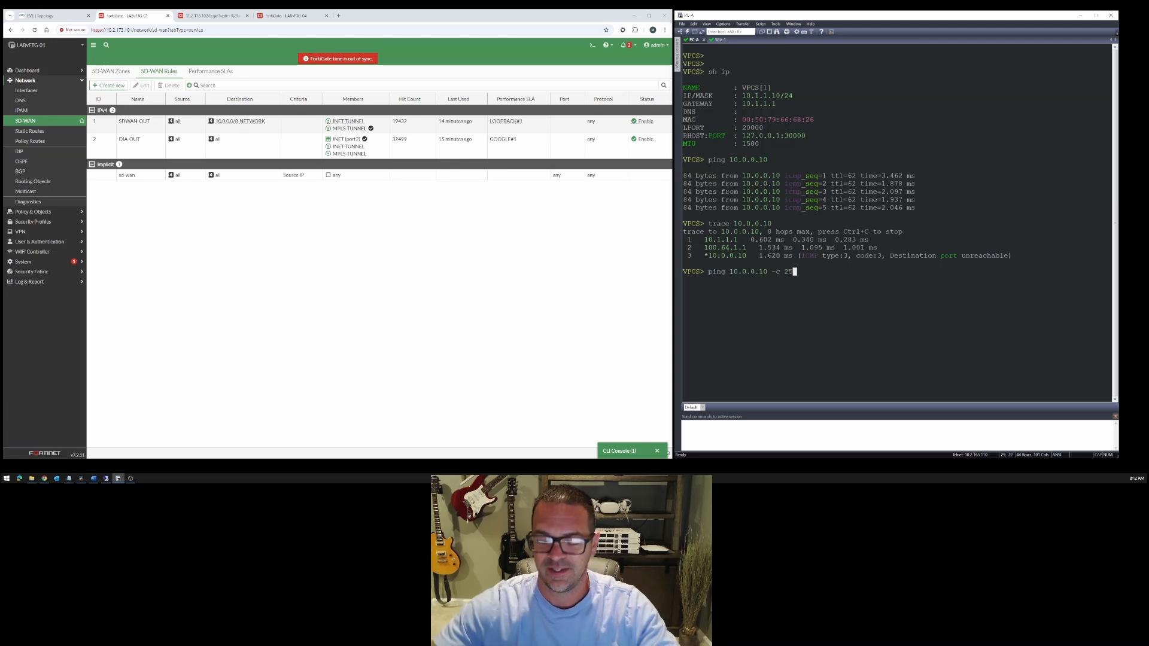
{"action": "key", "text": "BackSpace"}
{"action": "key", "text": "BackSpace"}
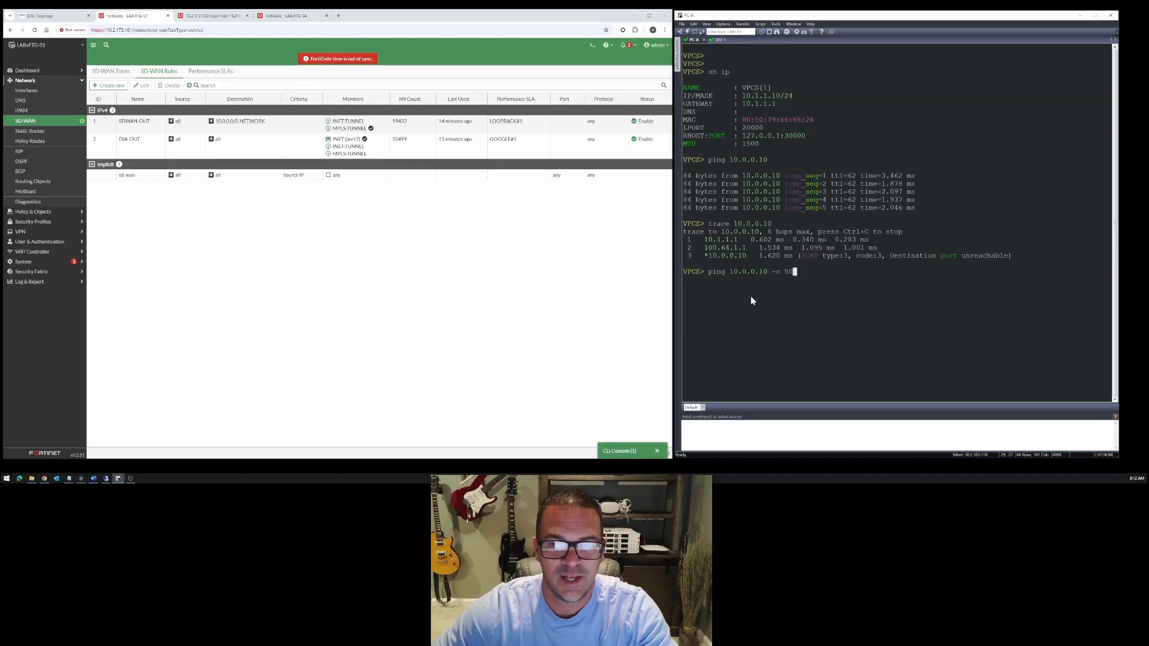
{"action": "key", "text": "Return"}
- Suspend the topology link between the MPLS node and LABvFTG-01 at Site 1
{"action": "left_click", "coordinate": [41, 16]}
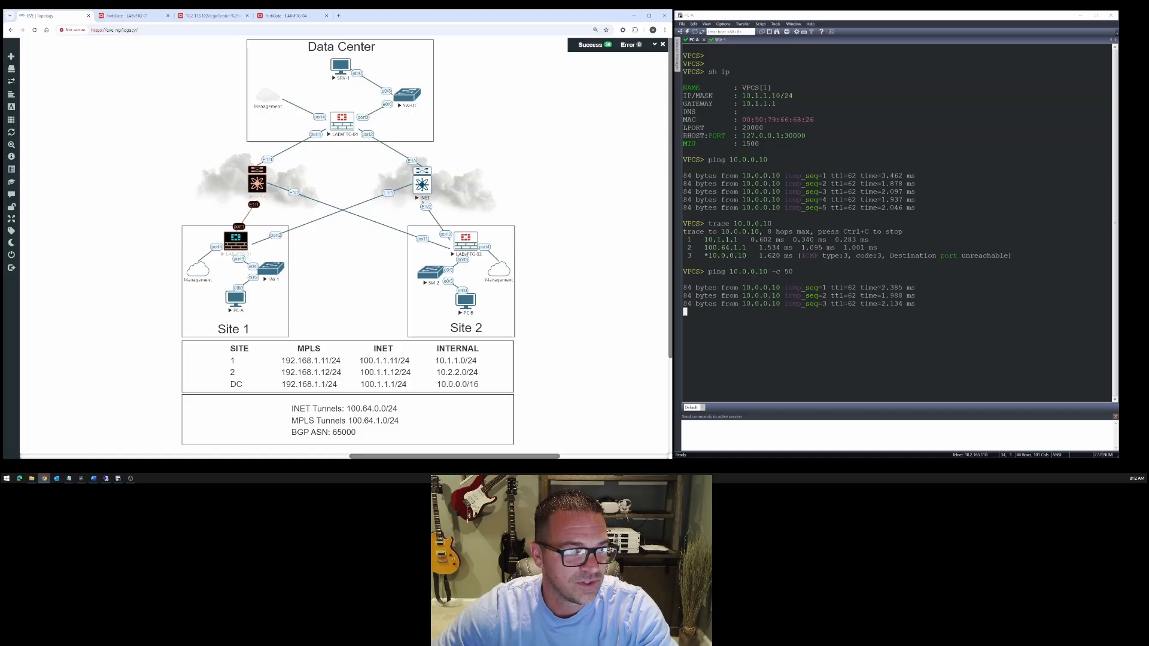
{"action": "right_click", "coordinate": [255, 205]}
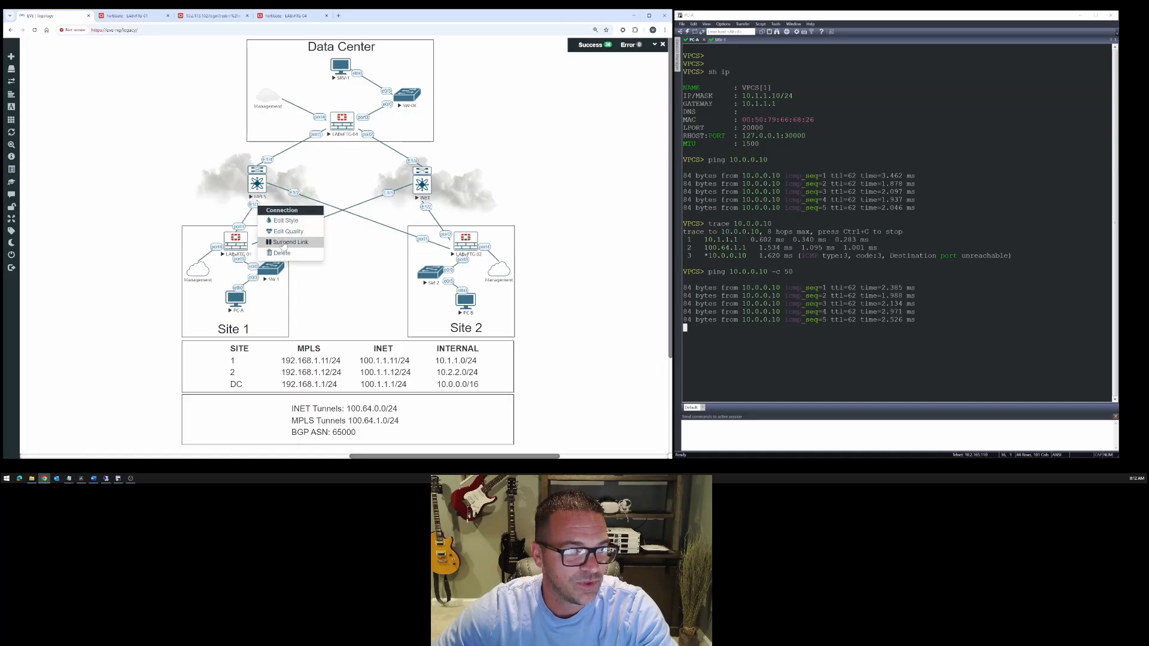
{"action": "left_click", "coordinate": [313, 256]}
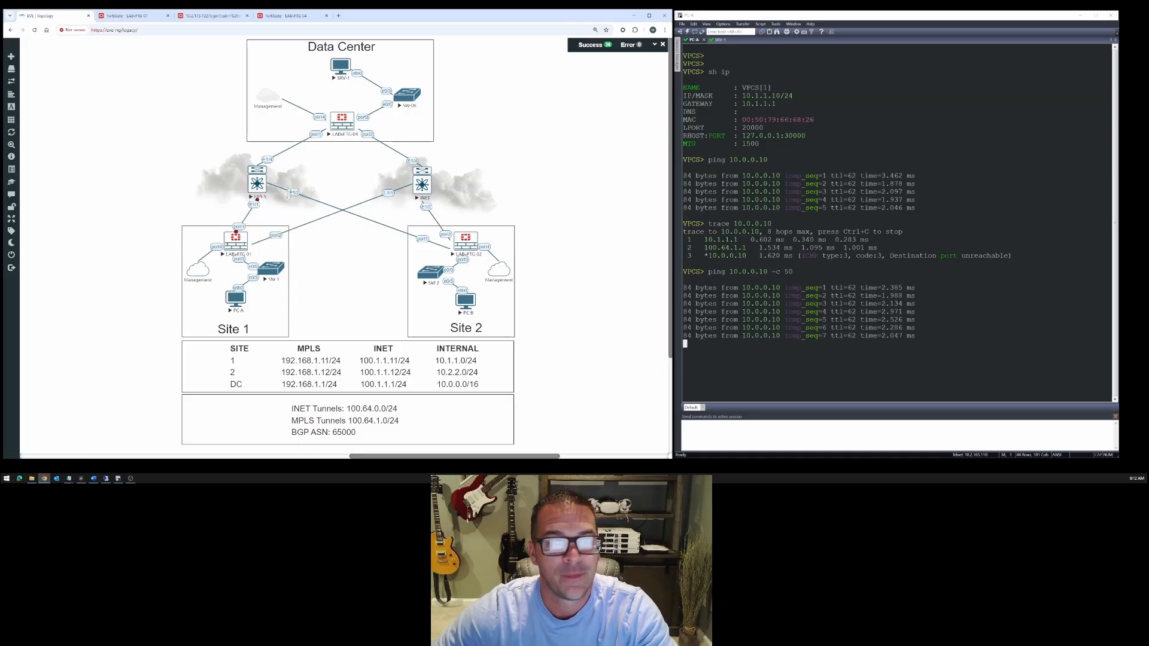
- Check the tunnel health in LABvFTG-01's performance SLAs and the selected member of the SDWAN-OUT rule
{"action": "left_click", "coordinate": [159, 18]}
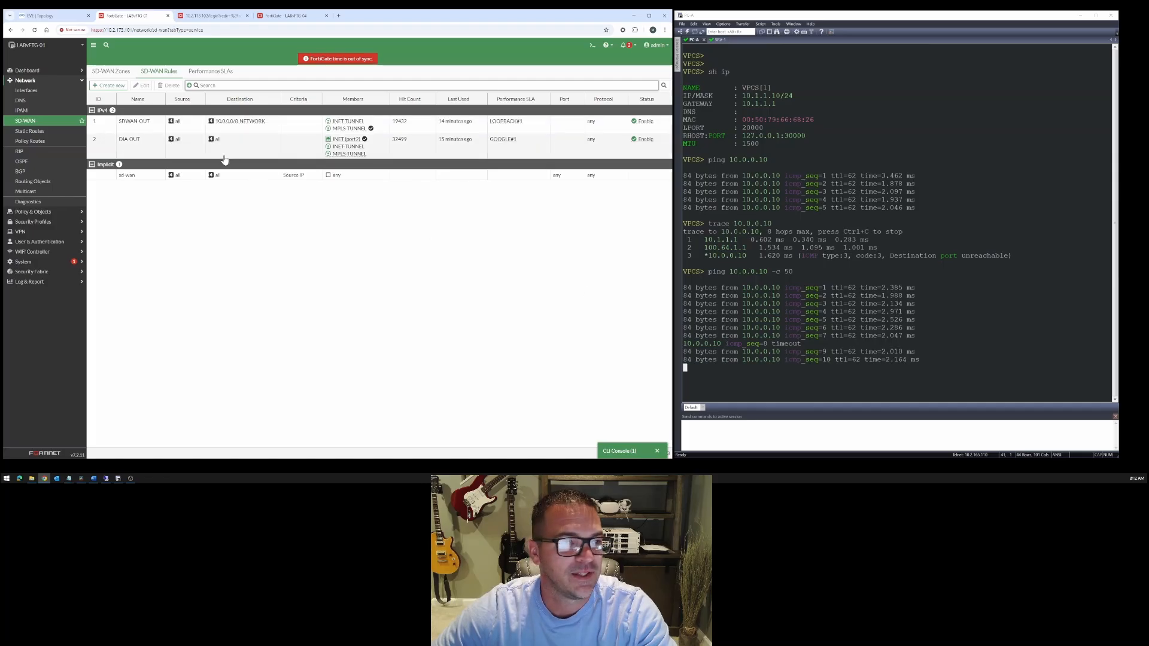
{"action": "left_click", "coordinate": [194, 72]}
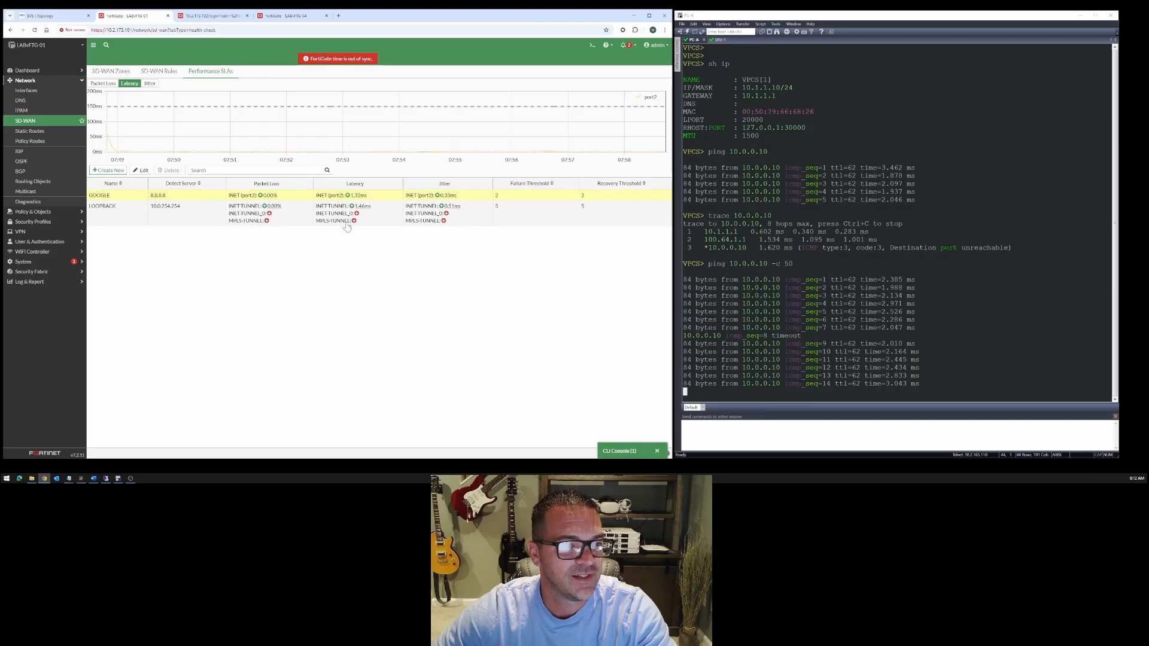
{"action": "left_click", "coordinate": [169, 72]}
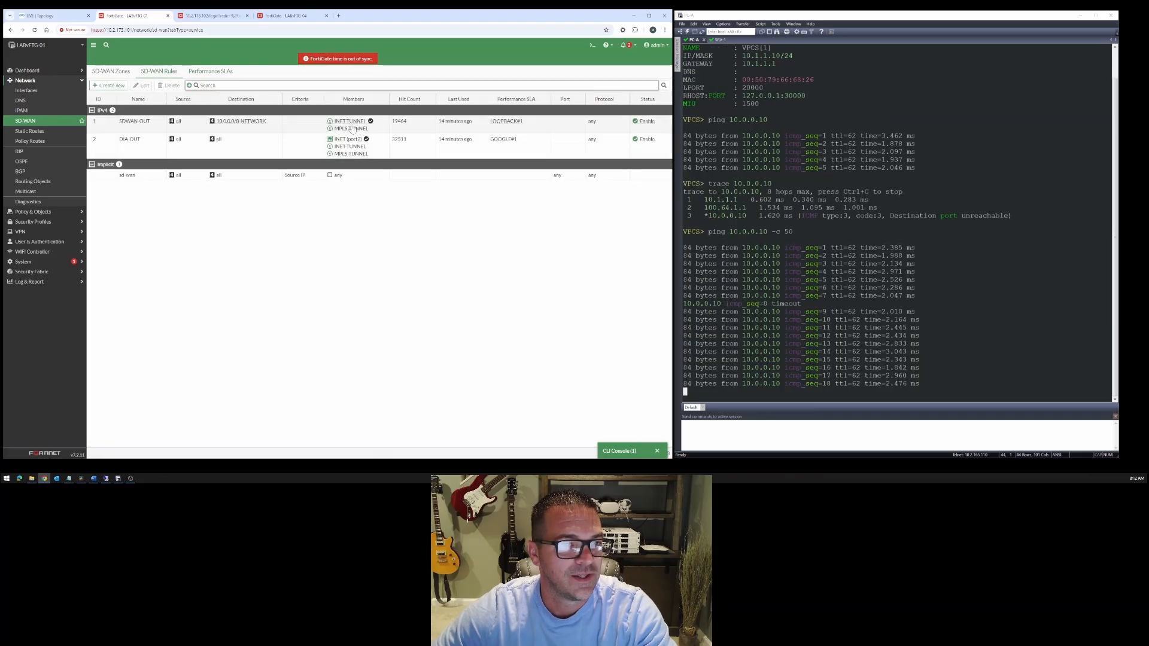
{"action": "mouse_move", "coordinate": [371, 123]}
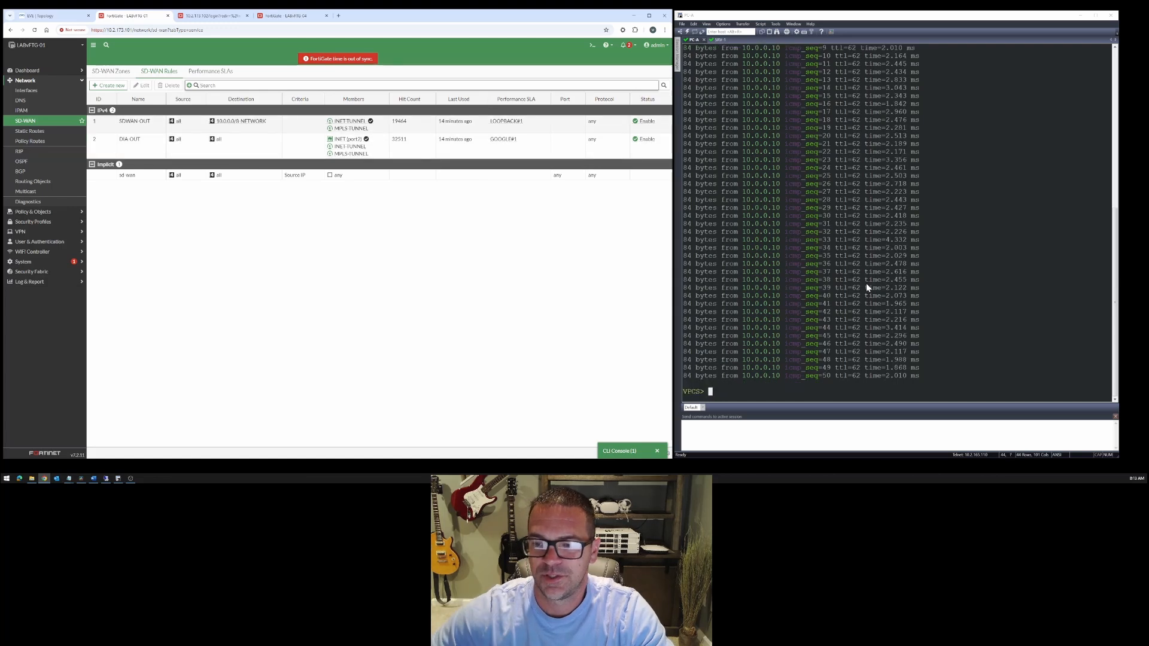
- Trace 10.0.0.10 again from PC-A and compare the second hop with the tunnel subnets listed in the topology
{"action": "left_click_drag", "start_coordinate": [857, 313], "coordinate": [859, 321]}
{"action": "type", "text": "trace 10.0.0.10"}
{"action": "key", "text": "Return"}
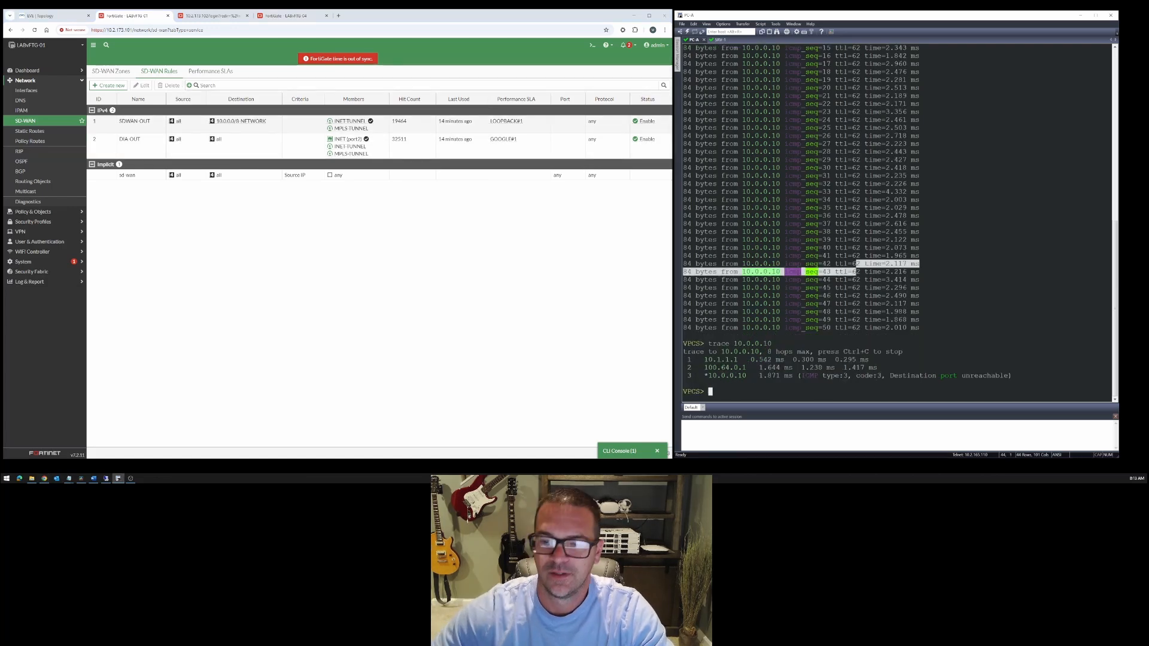
{"action": "left_click_drag", "start_coordinate": [706, 367], "coordinate": [745, 370]}
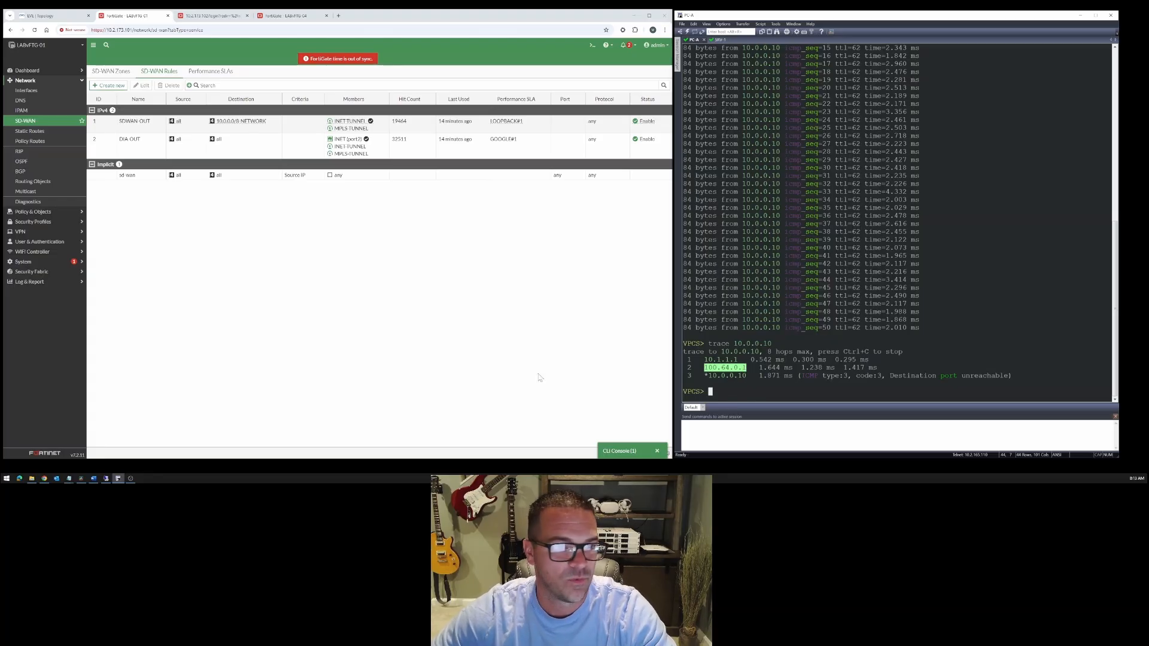
{"action": "left_click", "coordinate": [67, 16]}
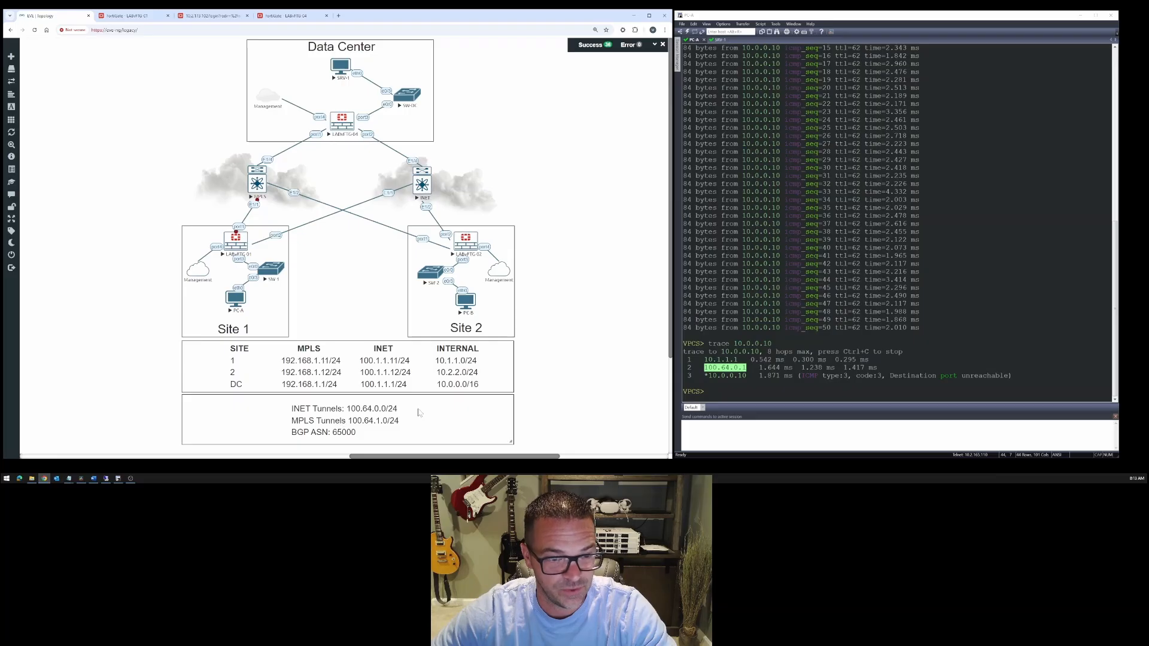
{"action": "left_click", "coordinate": [127, 16]}
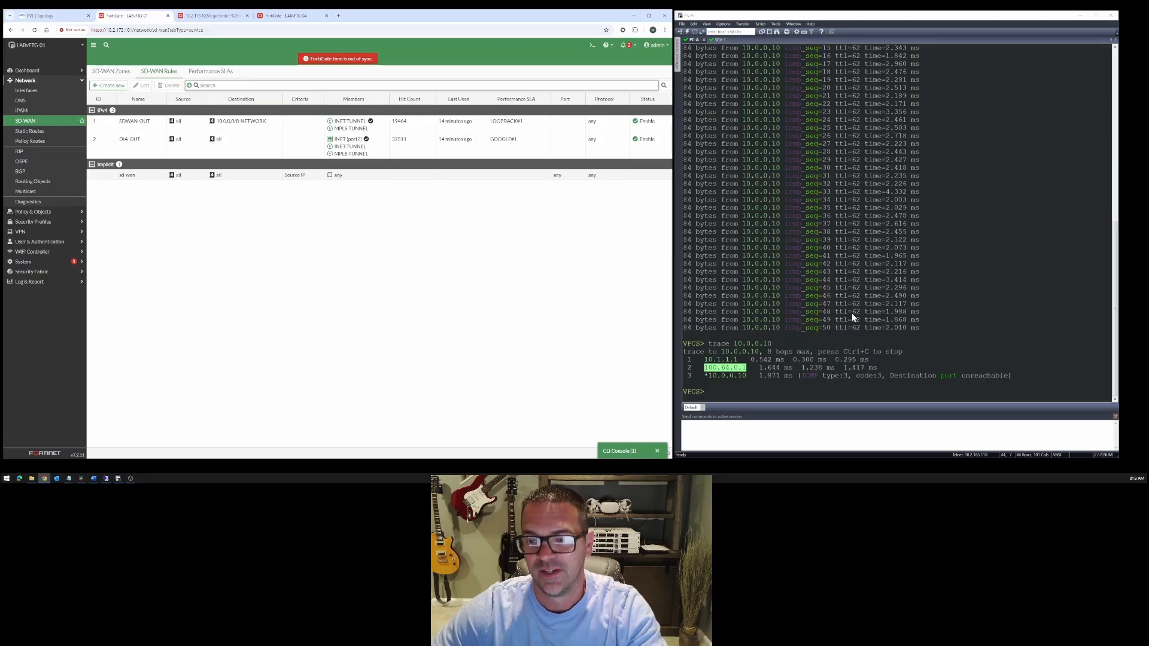
- Run another 50-packet ping from PC-A to 10.0.0.10
{"action": "left_click", "coordinate": [878, 329]}
{"action": "type", "text": "ping 10.0.0.10 -c 50"}
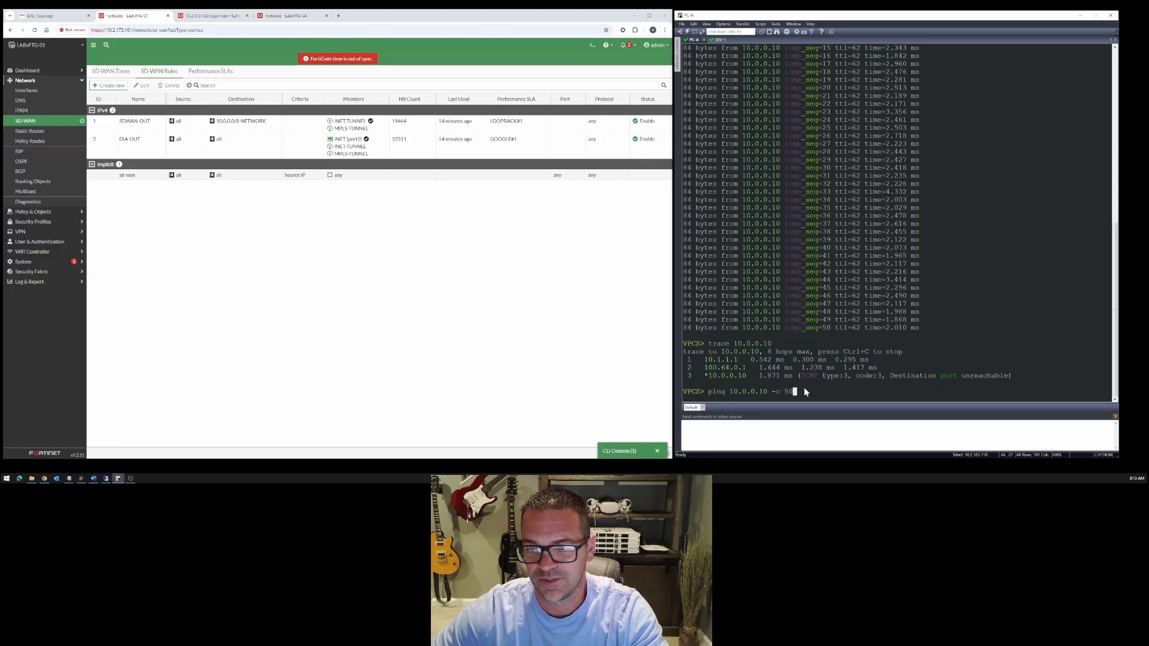
{"action": "key", "text": "Return"}
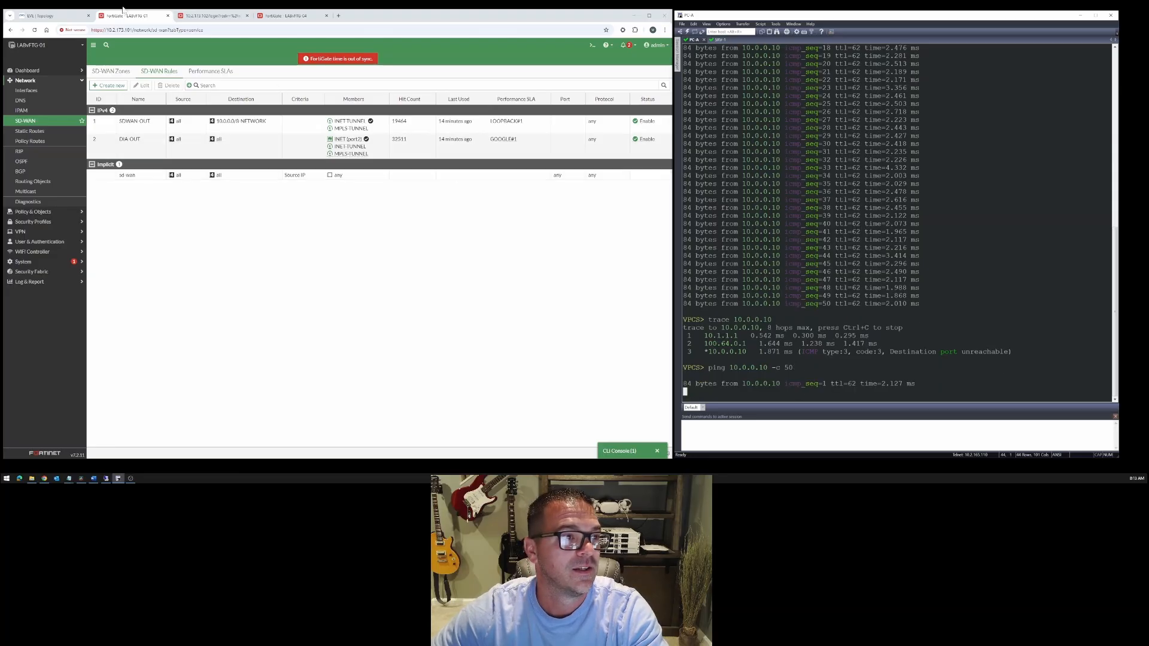
- Resume the suspended topology link between the MPLS node and LABvFTG-01
{"action": "left_click", "coordinate": [56, 17]}
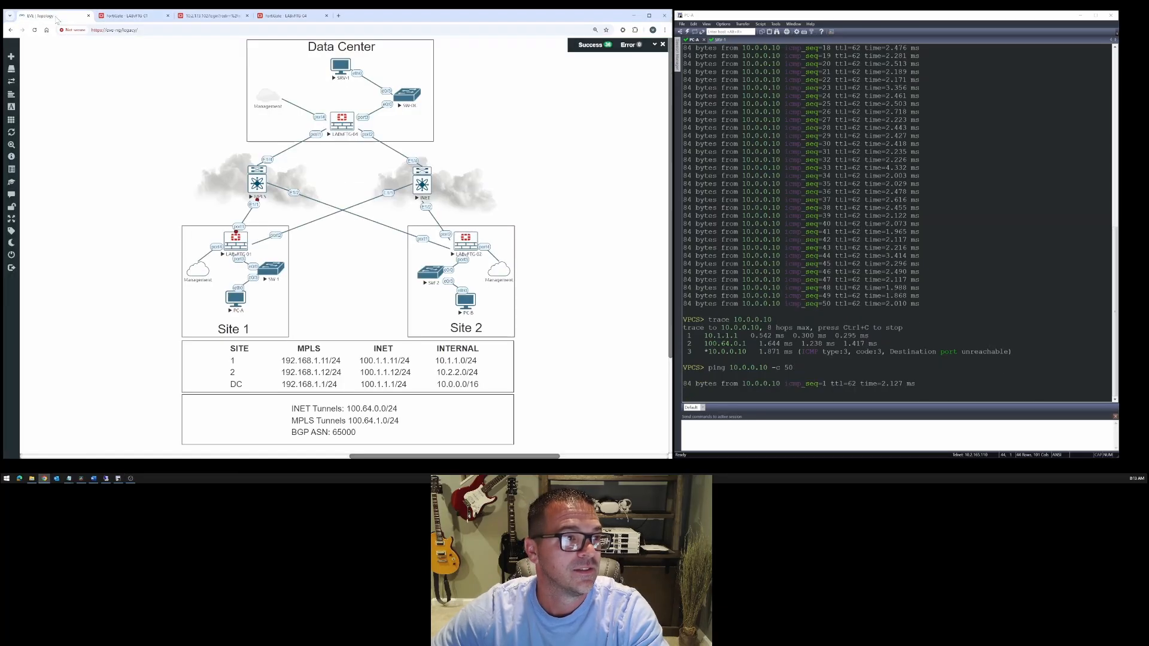
{"action": "right_click", "coordinate": [255, 207]}
{"action": "left_click", "coordinate": [281, 244]}
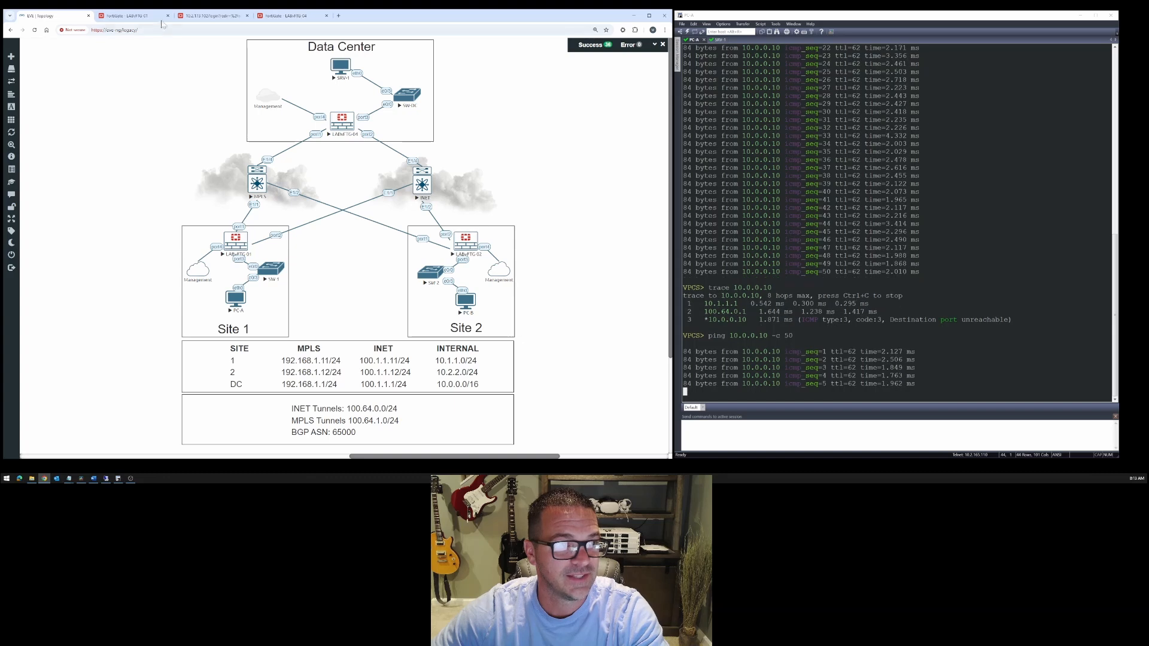
- Monitor MPLS-TUNNEL's recovery on LABvFTG-01, comparing the LOOPBACK performance SLA with the selected member of the SDWAN-OUT rule
{"action": "left_click", "coordinate": [125, 15]}
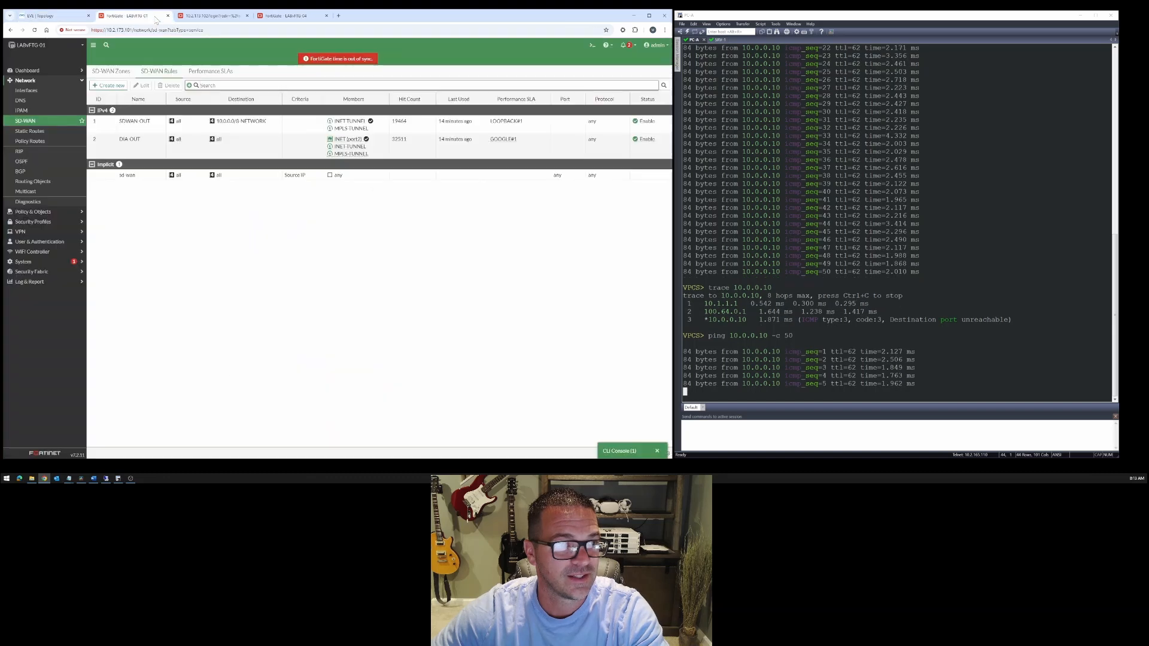
{"action": "left_click", "coordinate": [211, 71]}
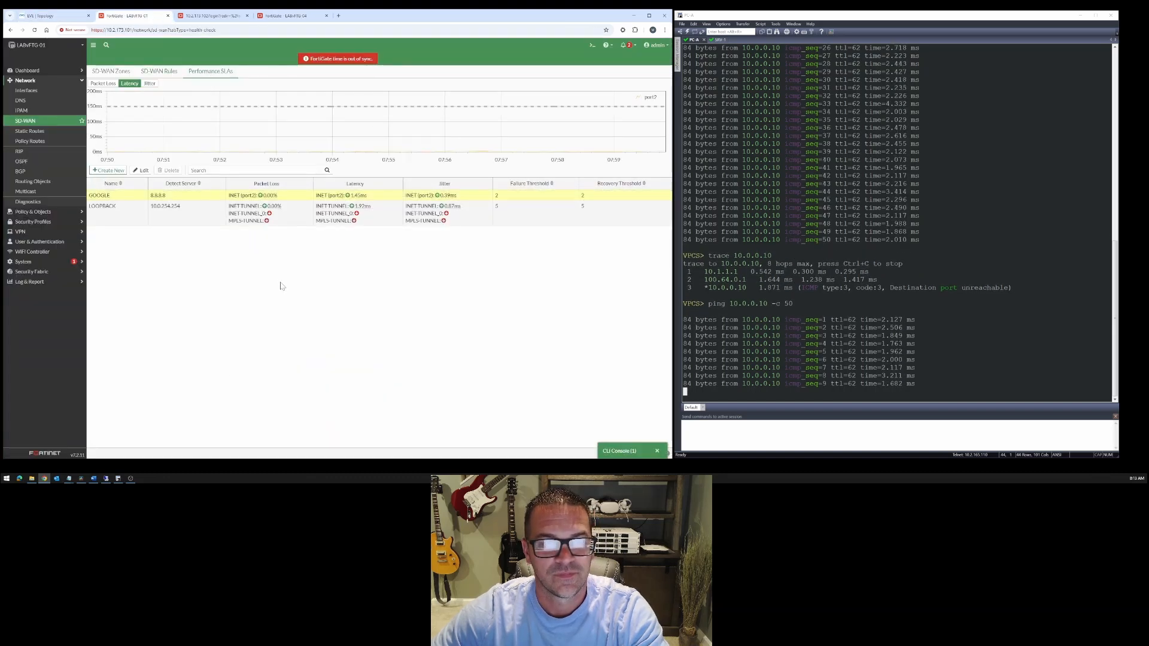
{"action": "left_click", "coordinate": [174, 72]}
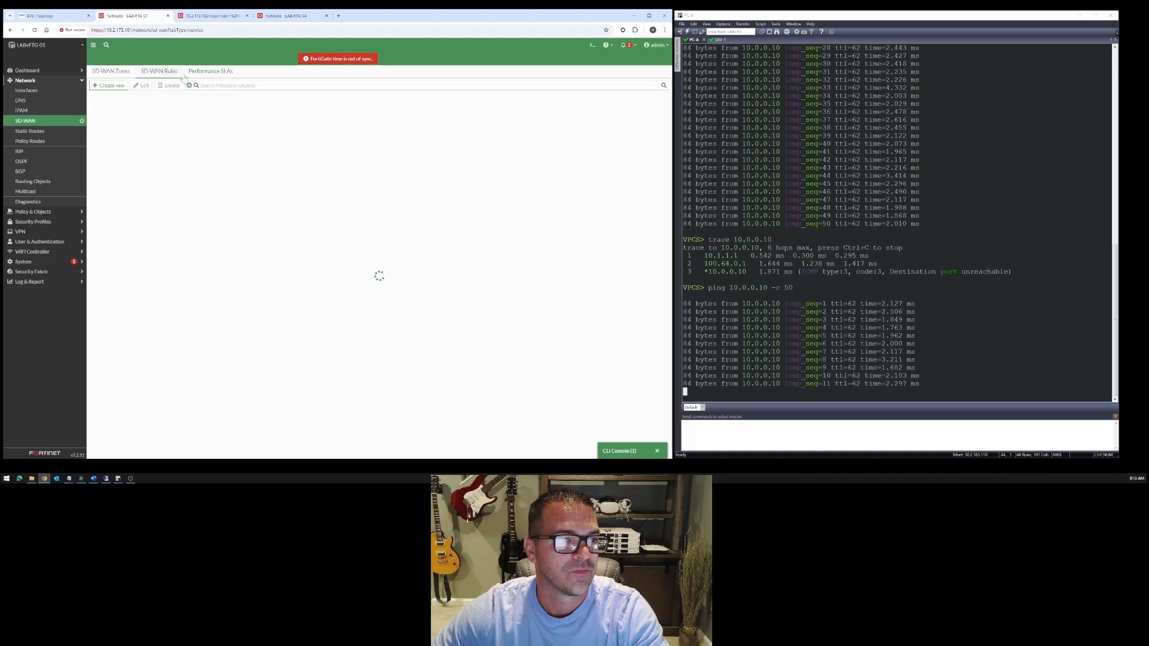
{"action": "left_click", "coordinate": [197, 72]}
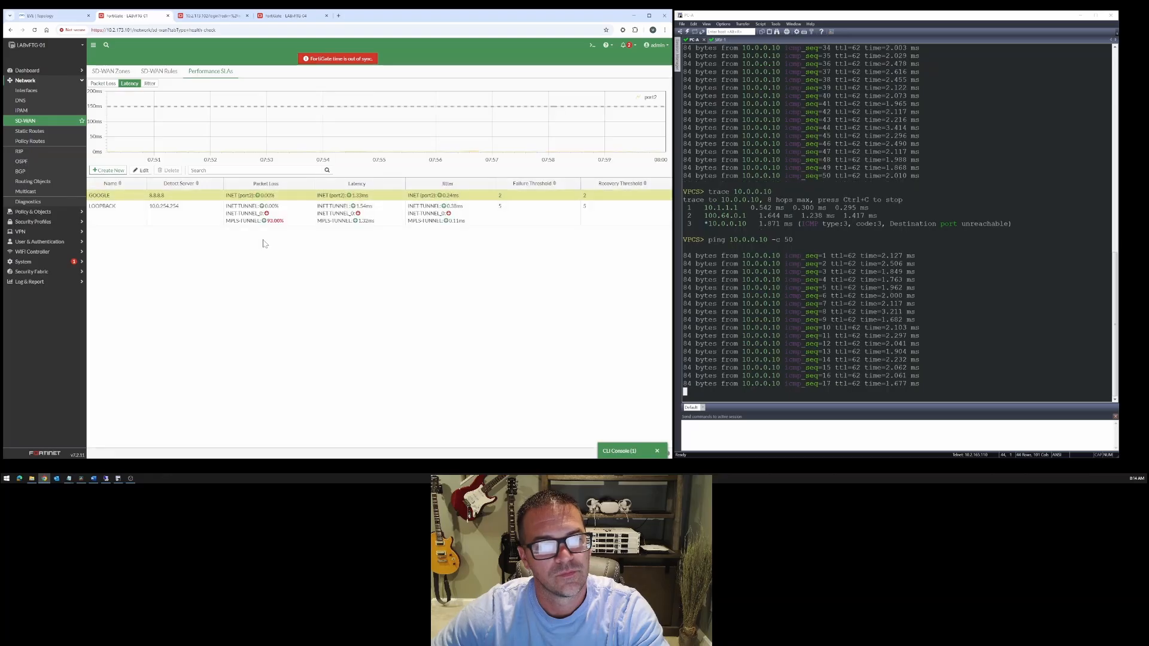
{"action": "mouse_move", "coordinate": [270, 225]}
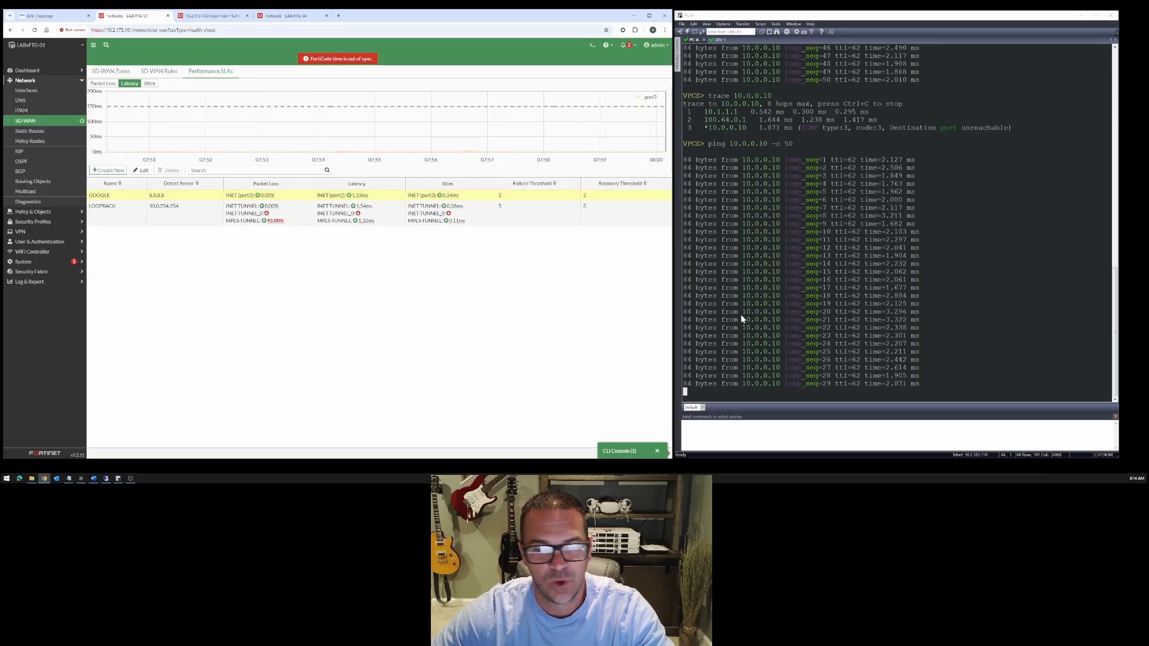
{"action": "left_click", "coordinate": [166, 73]}
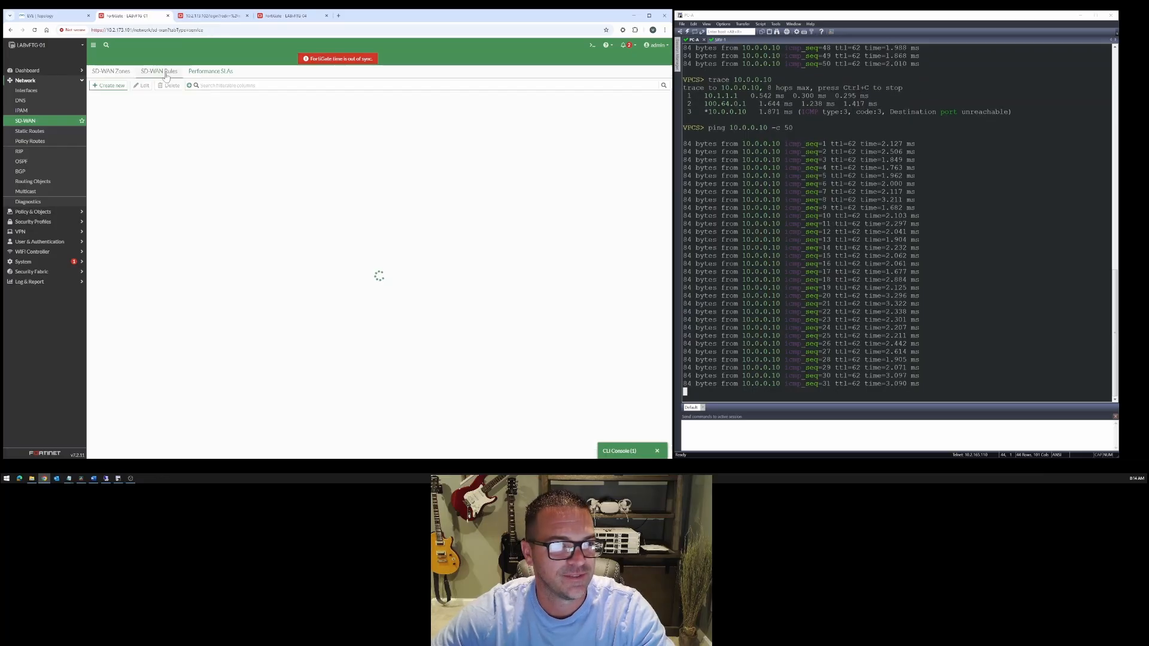
{"action": "left_click", "coordinate": [206, 71]}
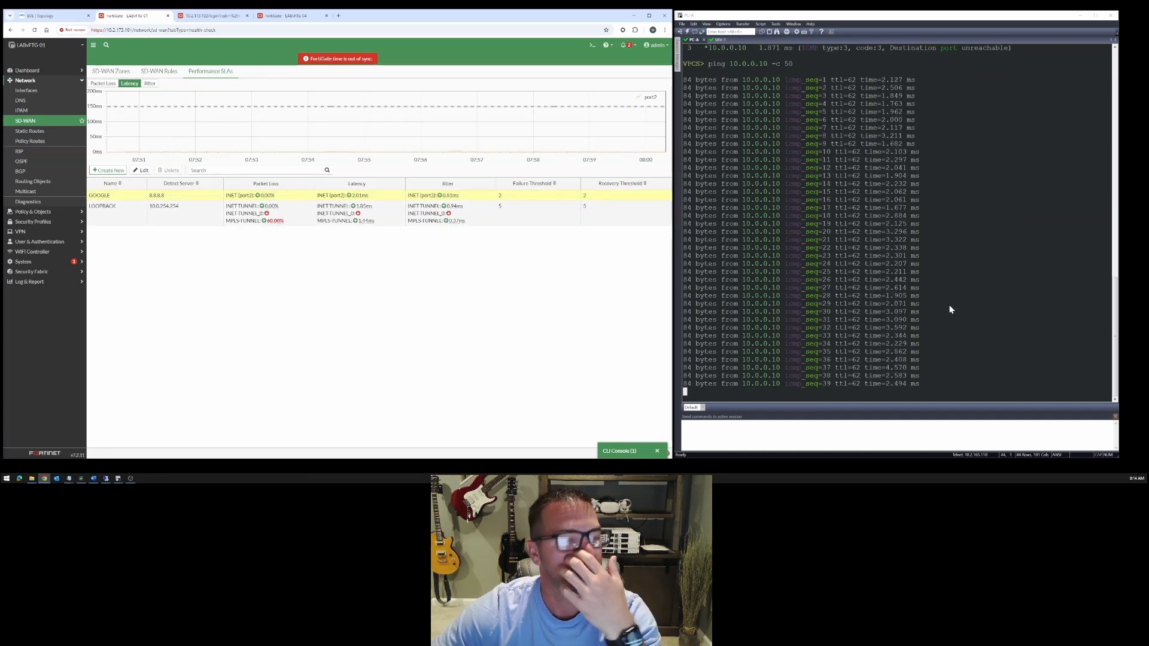
{"action": "left_click", "coordinate": [170, 73]}
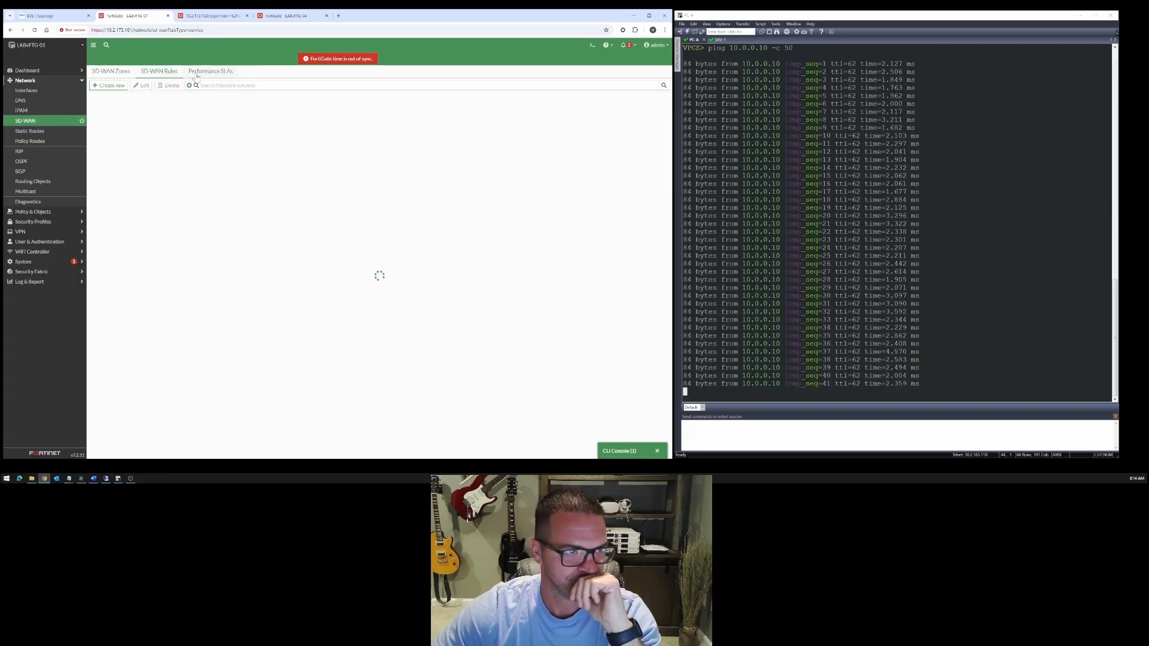
{"action": "left_click", "coordinate": [198, 72]}
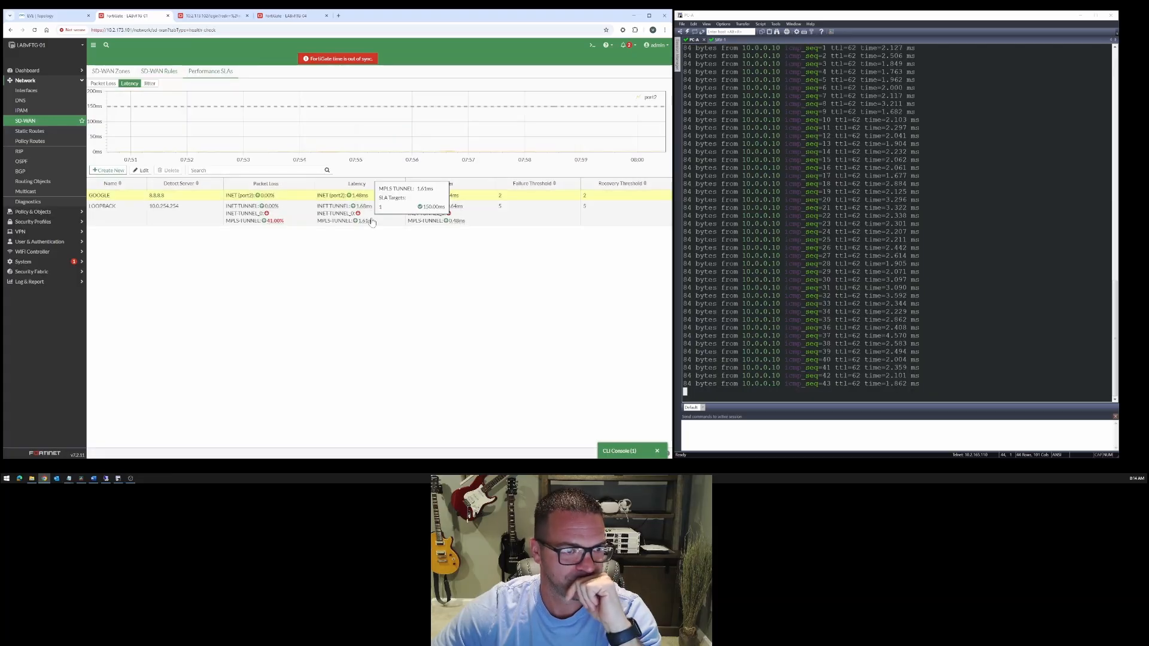
{"action": "left_click", "coordinate": [172, 72]}
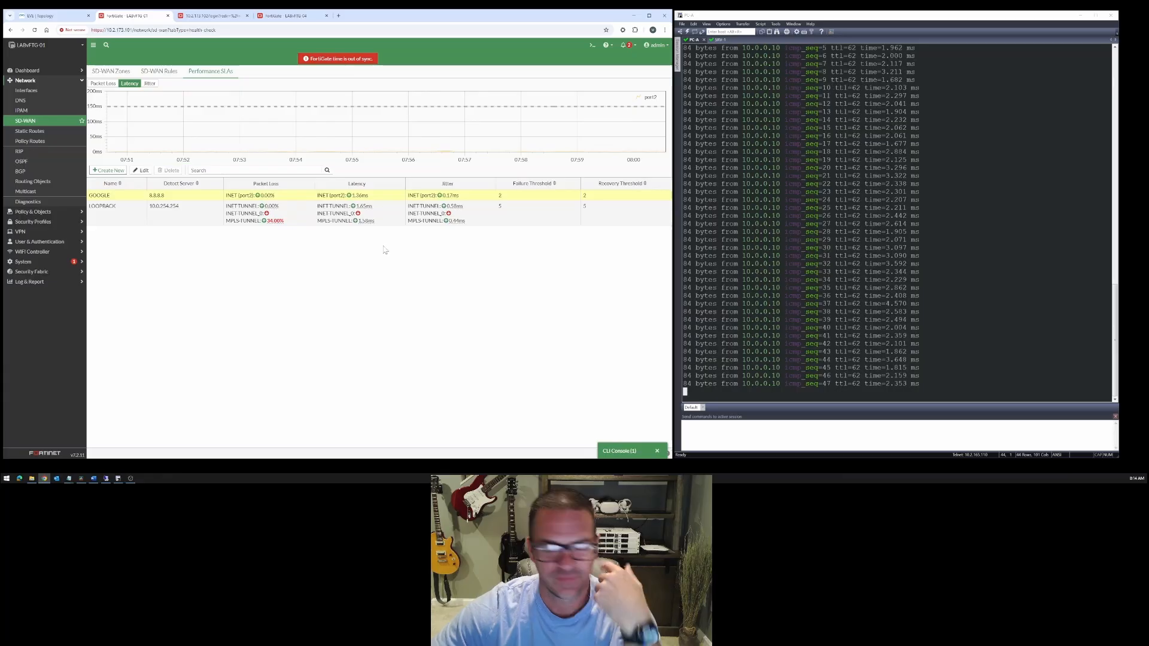
- Run the 50-packet ping to 10.0.0.10 from PC-A again
{"action": "left_click", "coordinate": [1003, 329]}
{"action": "key", "text": "Up"}
{"action": "key", "text": "Return"}
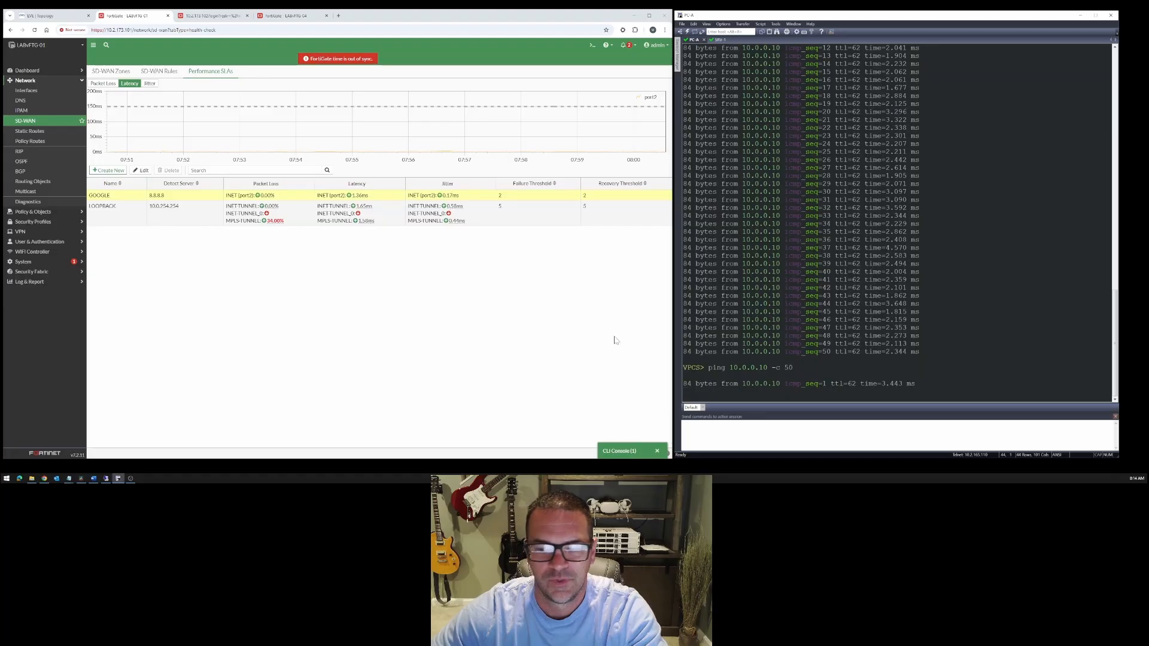
- Recheck MPLS-TUNNEL's packet loss in the LOOPBACK SLA and which member the SDWAN-OUT rule selects
{"action": "left_click", "coordinate": [167, 72]}
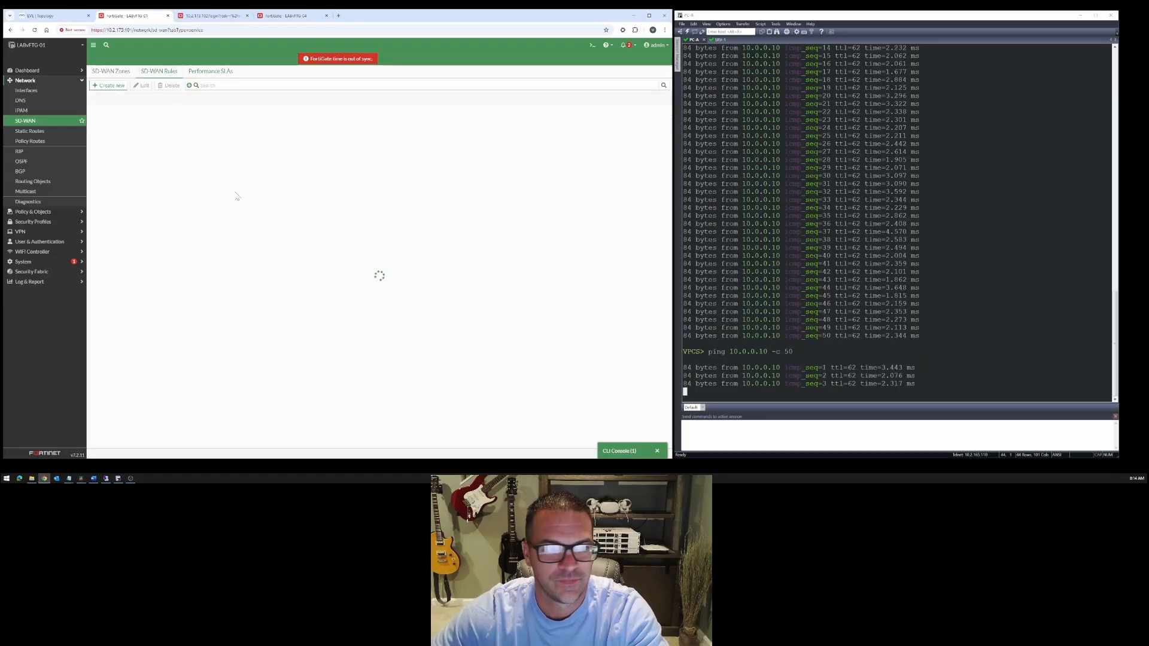
{"action": "left_click", "coordinate": [215, 74]}
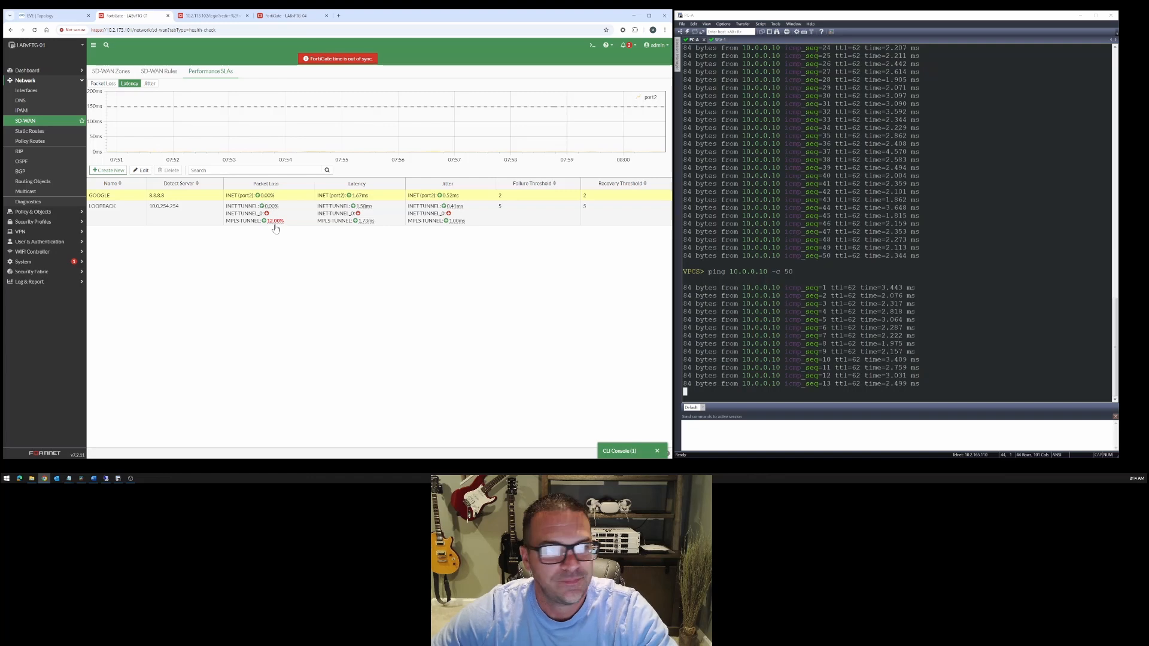
{"action": "left_click", "coordinate": [172, 74]}
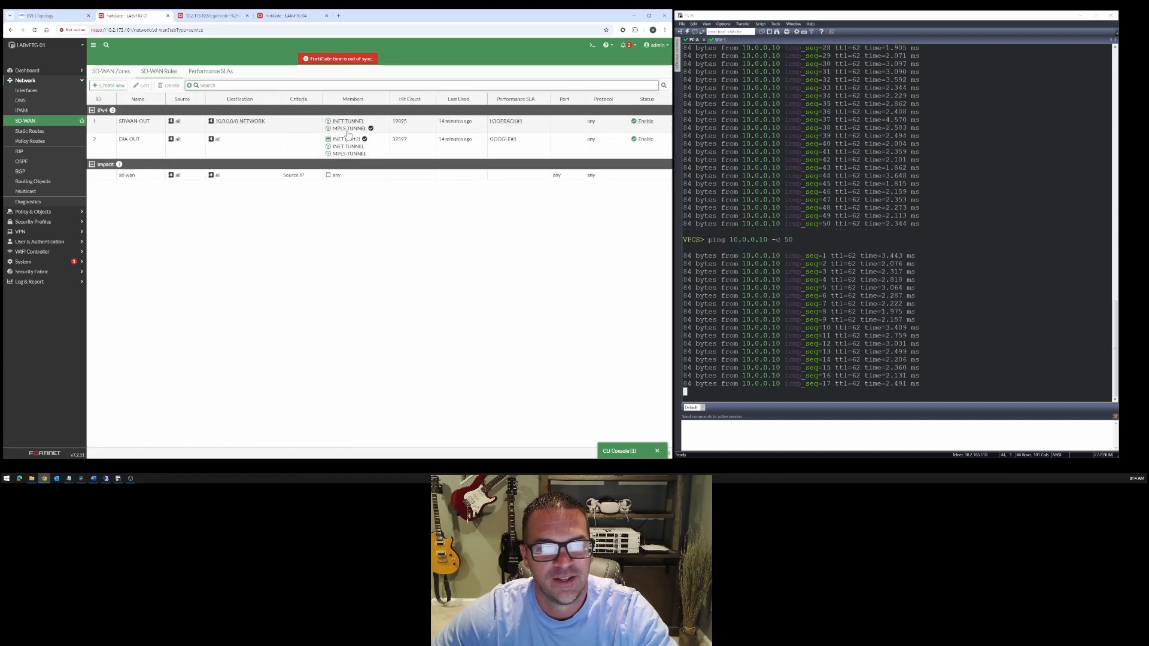
{"action": "mouse_move", "coordinate": [348, 132]}
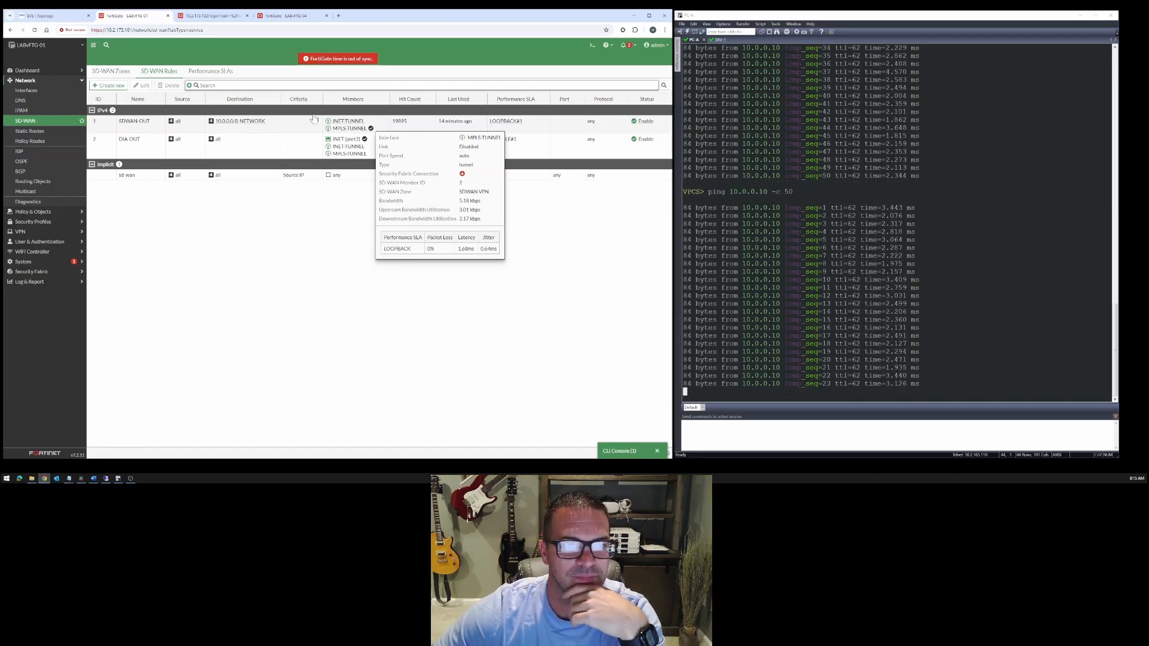
{"action": "left_click", "coordinate": [211, 71]}
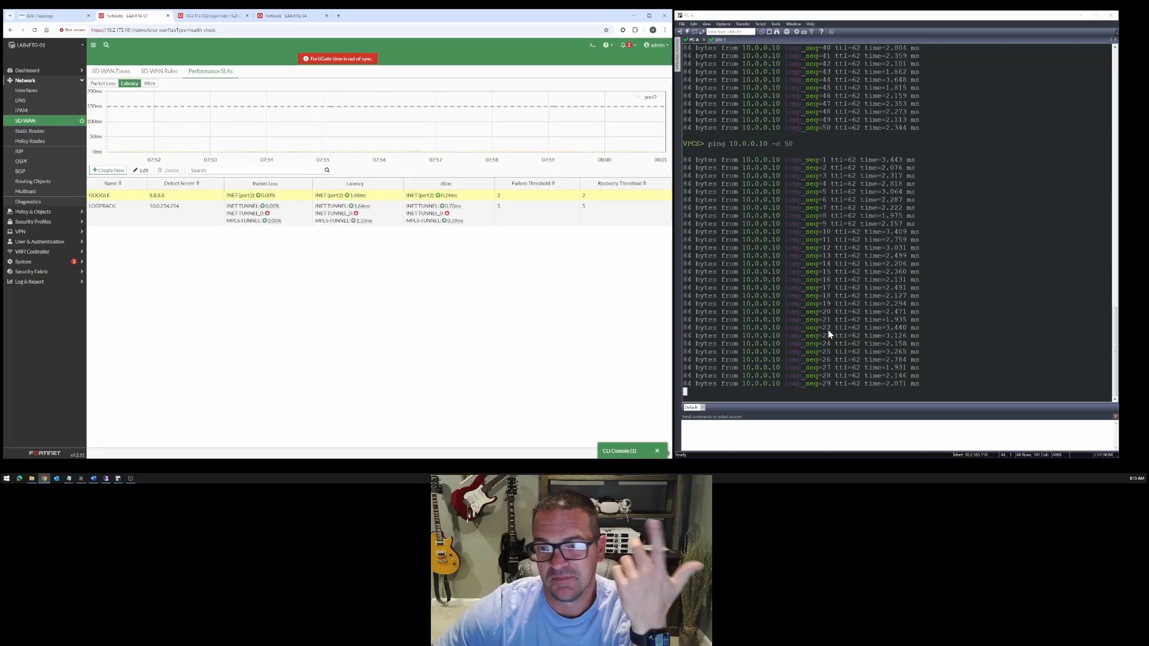
{"action": "left_click", "coordinate": [172, 71]}
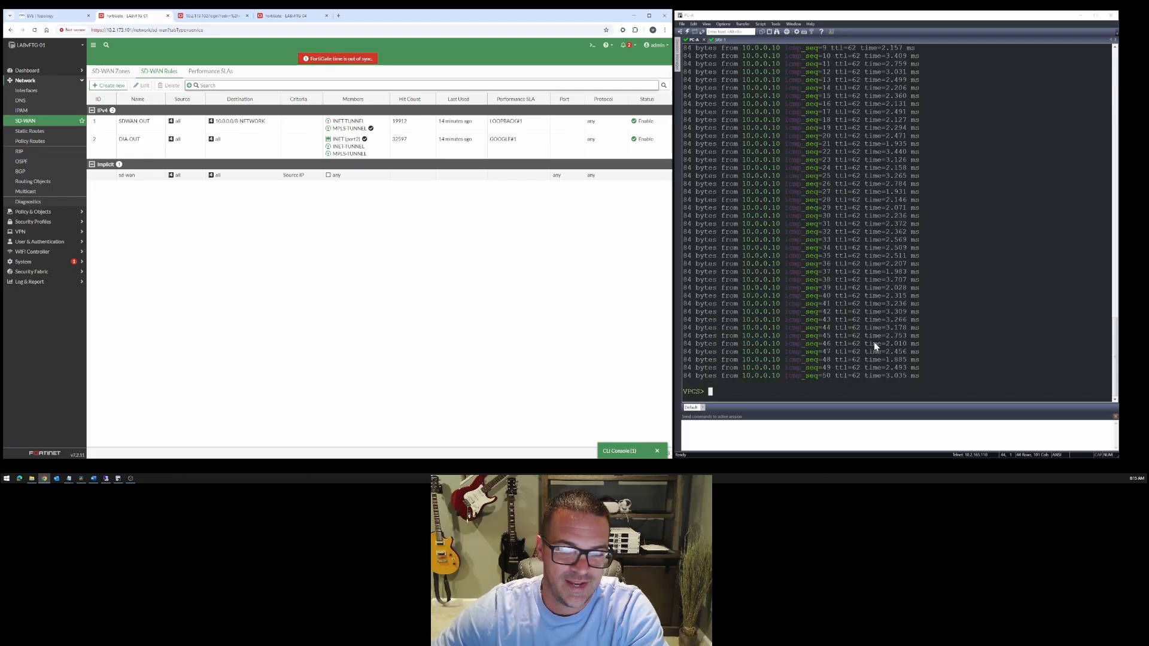
- Trace 10.0.0.10 from PC-A and compare the second hop with the tunnel subnets in the lab topology
{"action": "left_click", "coordinate": [819, 389]}
{"action": "key", "text": "Up"}
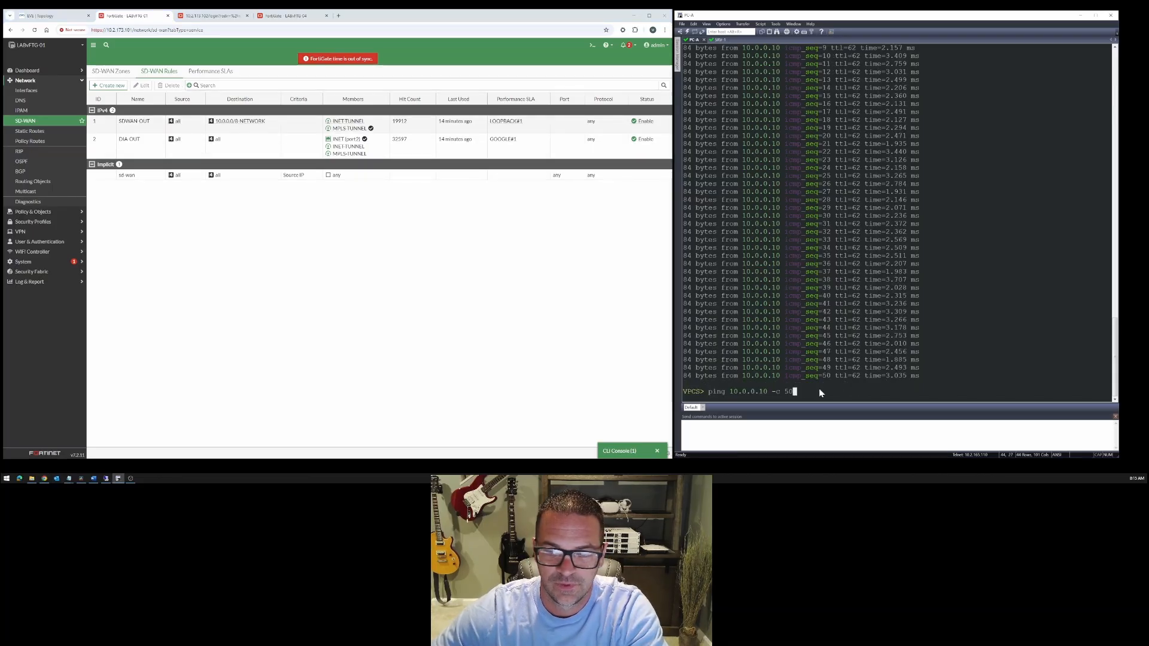
{"action": "key", "text": "Up"}
{"action": "key", "text": "Return"}
{"action": "left_click_drag", "start_coordinate": [704, 367], "coordinate": [756, 368]}
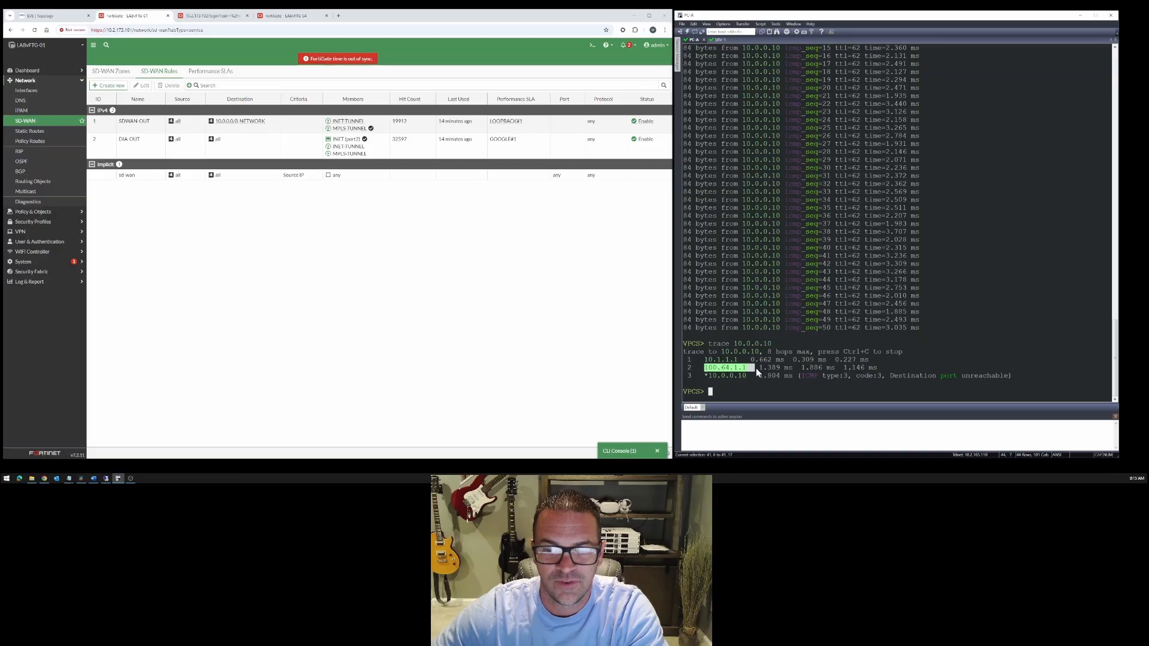
{"action": "left_click", "coordinate": [75, 18]}
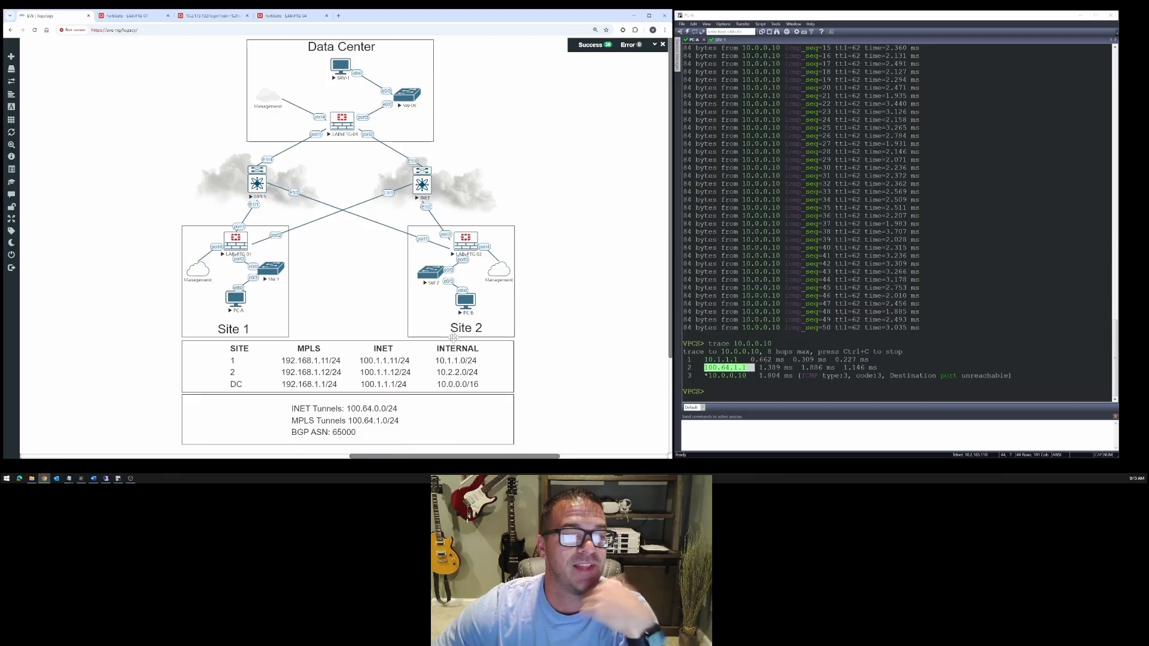
{"action": "left_click", "coordinate": [769, 283]}
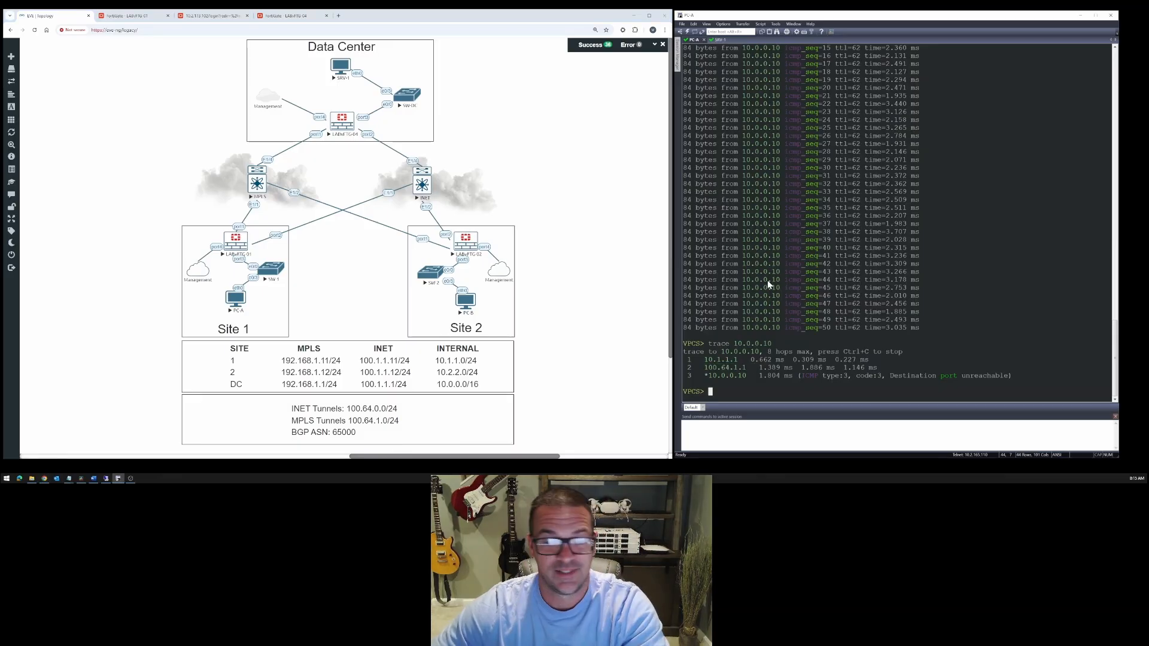
- Return to LABvFTG-01's SD-WAN rules and ping 8.8.8.8 from PC-A to test internet access
{"action": "left_click", "coordinate": [126, 16]}
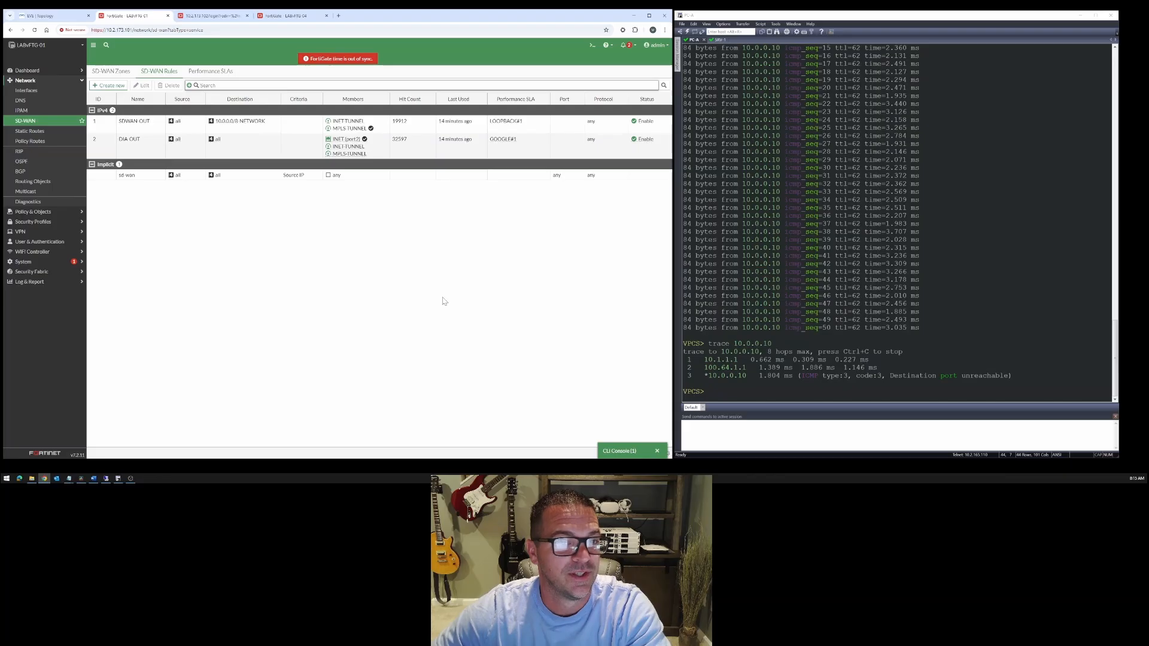
{"action": "left_click", "coordinate": [758, 258]}
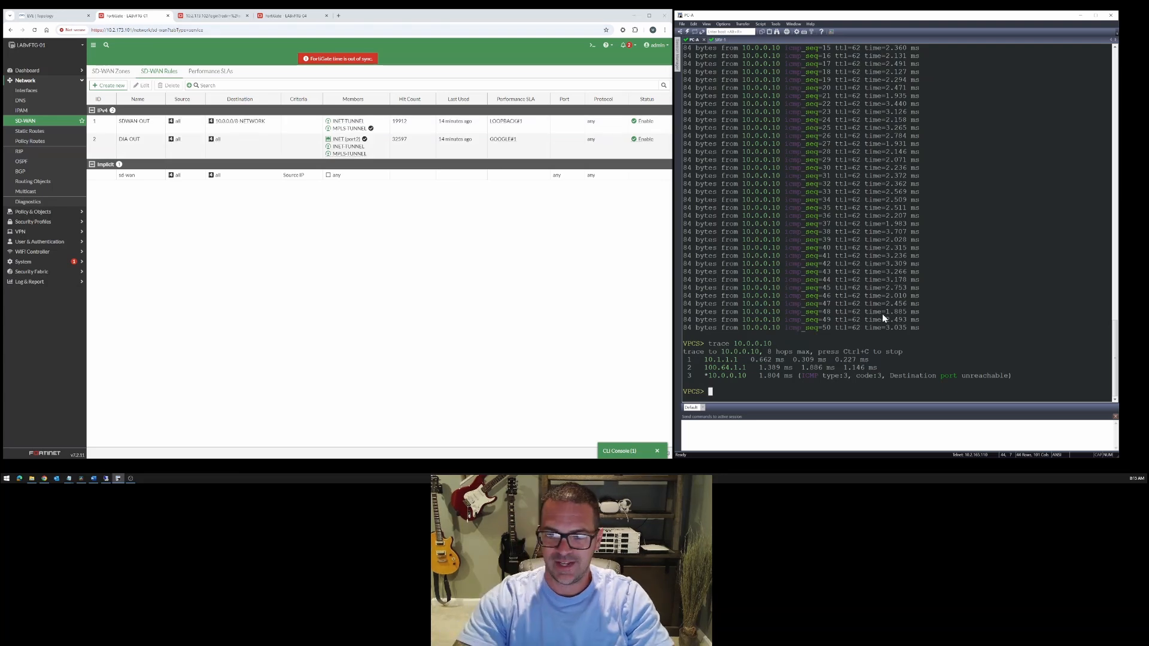
{"action": "type", "text": "ping 8.8.8.8"}
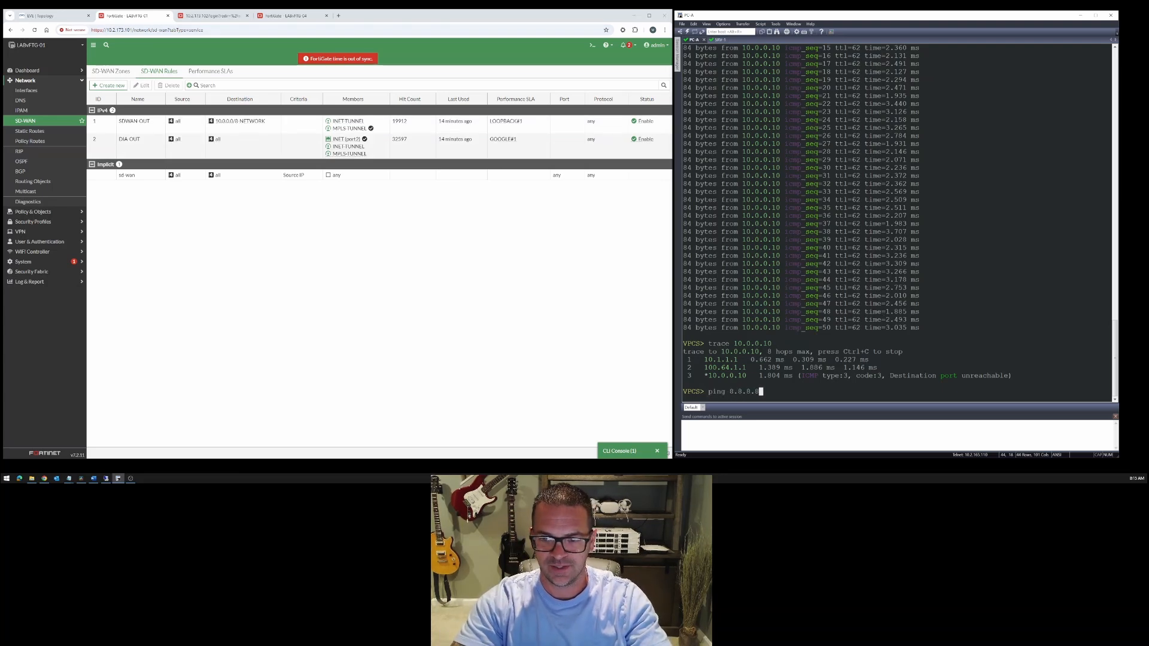
{"action": "key", "text": "Return"}
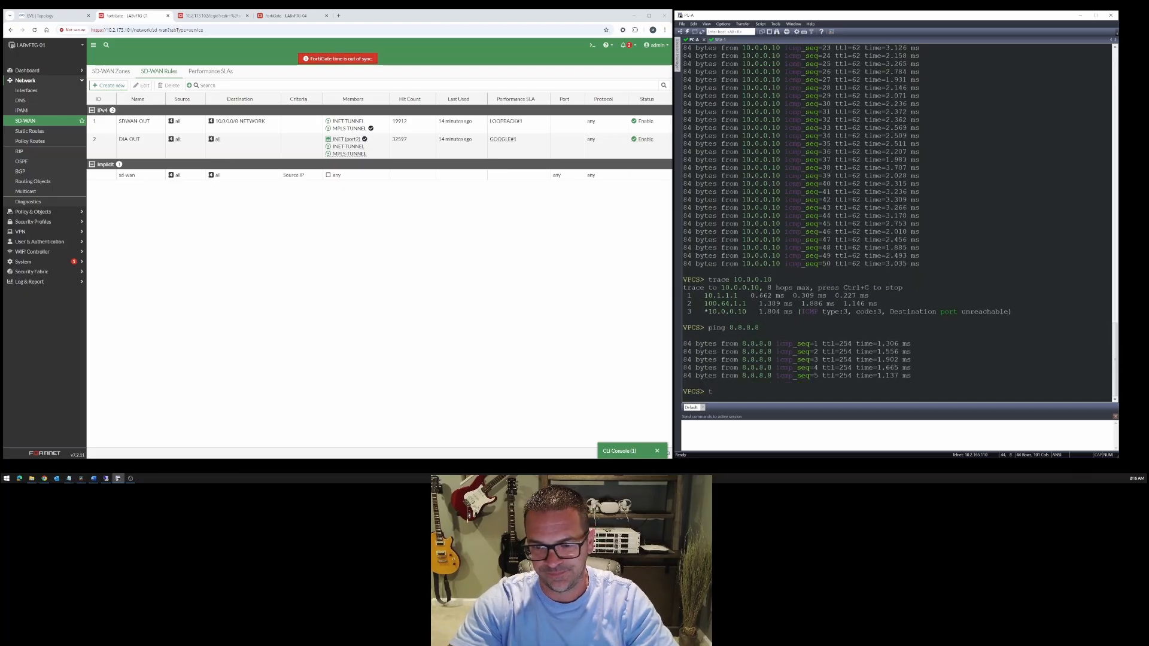
- Trace the route from PC-A to 8.8.8.8 and examine the first hop
{"action": "type", "text": "8.8.8."}
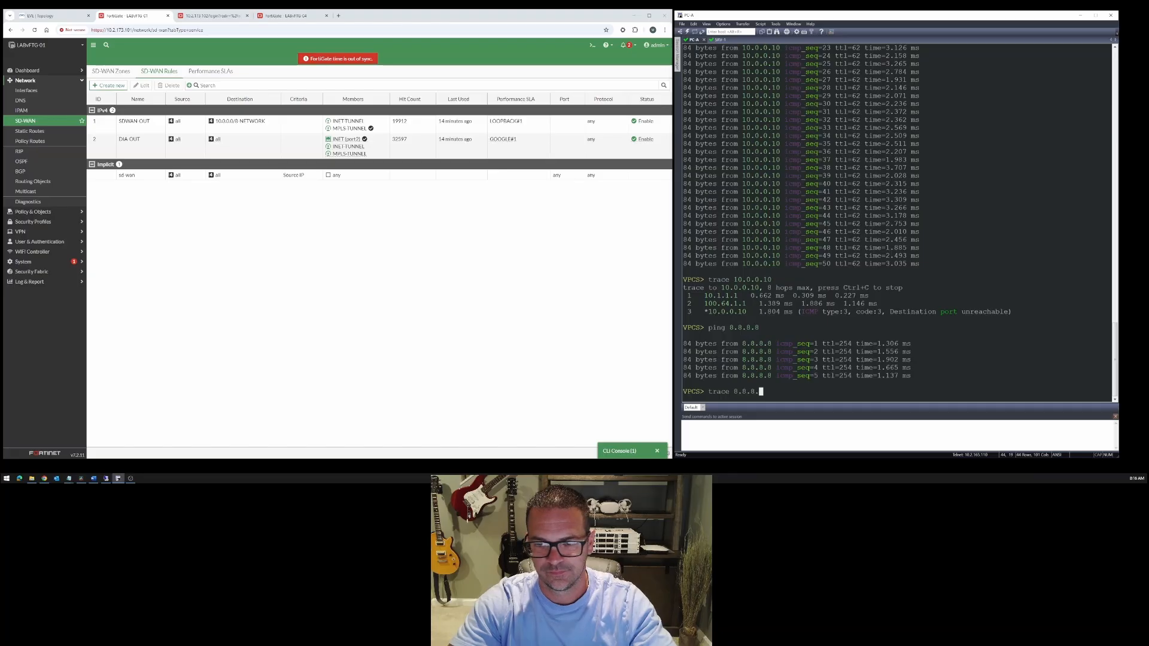
{"action": "type", "text": "8"}
{"action": "key", "text": "Return"}
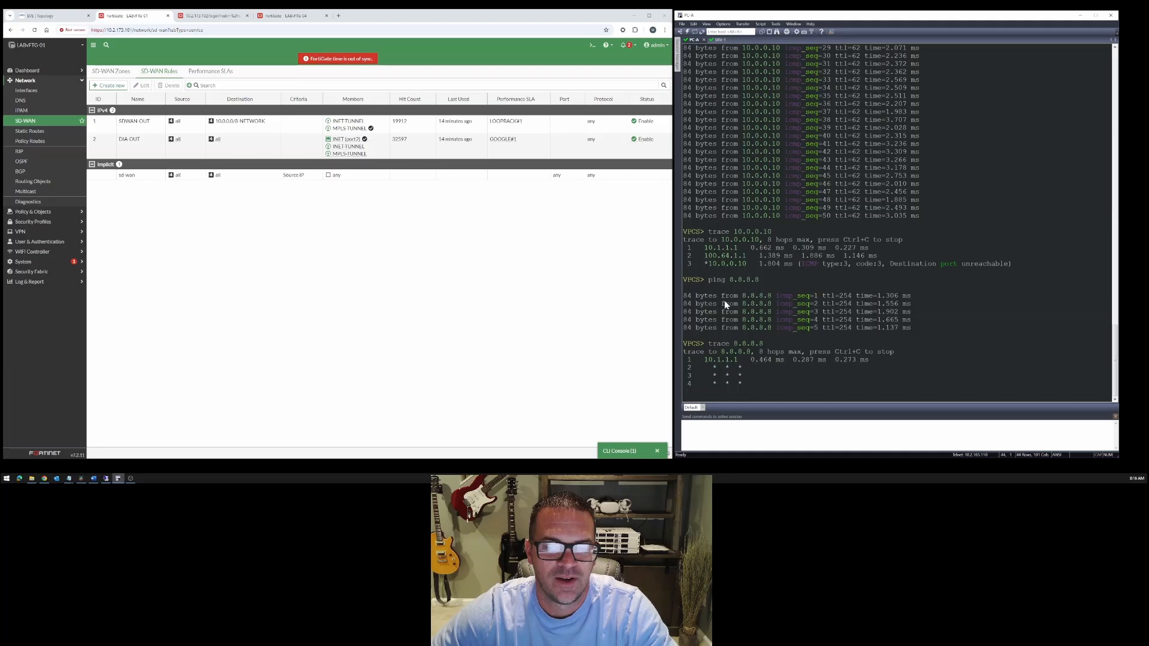
{"action": "left_click_drag", "start_coordinate": [724, 304], "coordinate": [916, 328]}
{"action": "left_click_drag", "start_coordinate": [708, 352], "coordinate": [726, 354]}
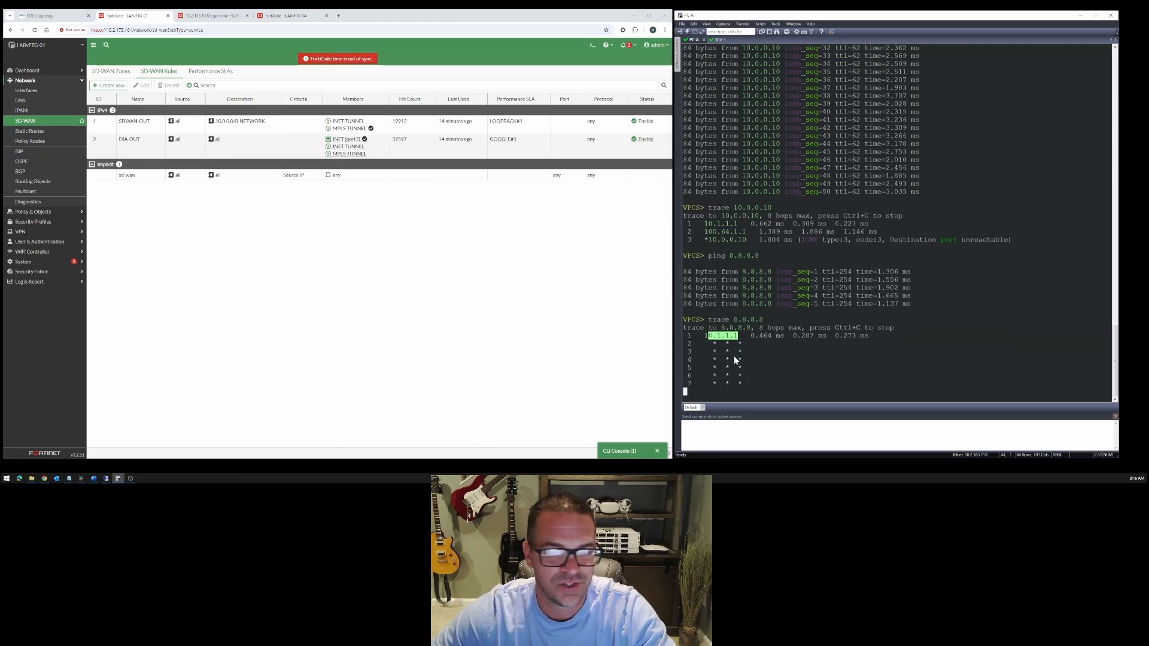
- Inspect the members of LABvFTG-01's DIA-OUT rule and the health of the GOOGLE performance SLA
{"action": "left_click", "coordinate": [255, 151]}
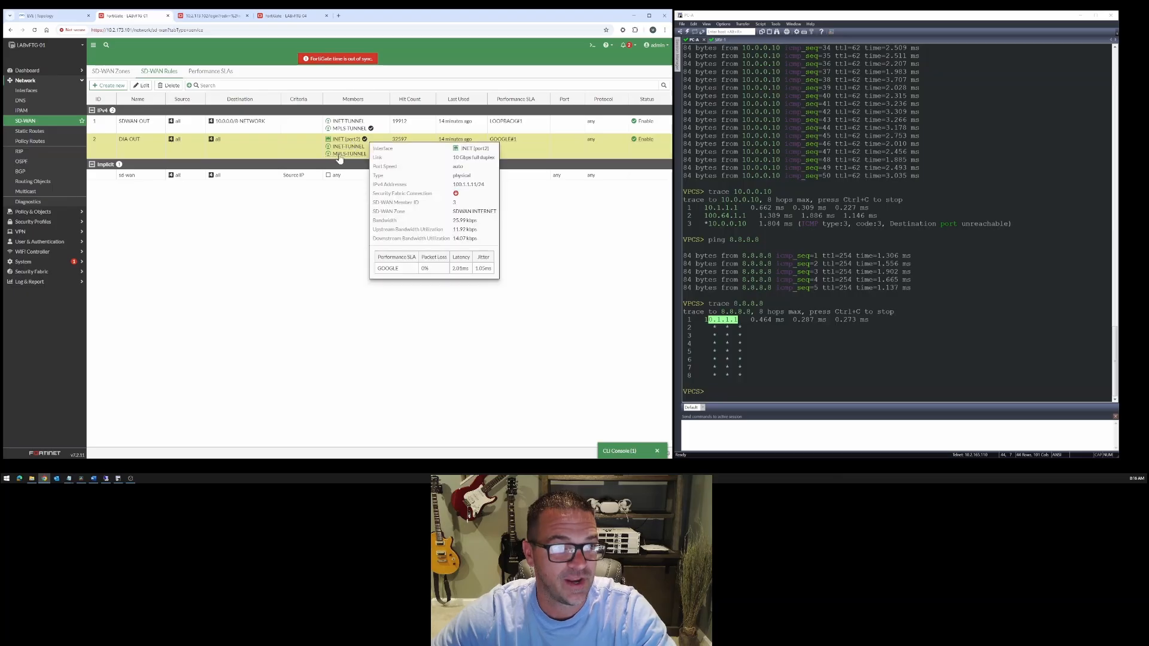
{"action": "left_click", "coordinate": [211, 72]}
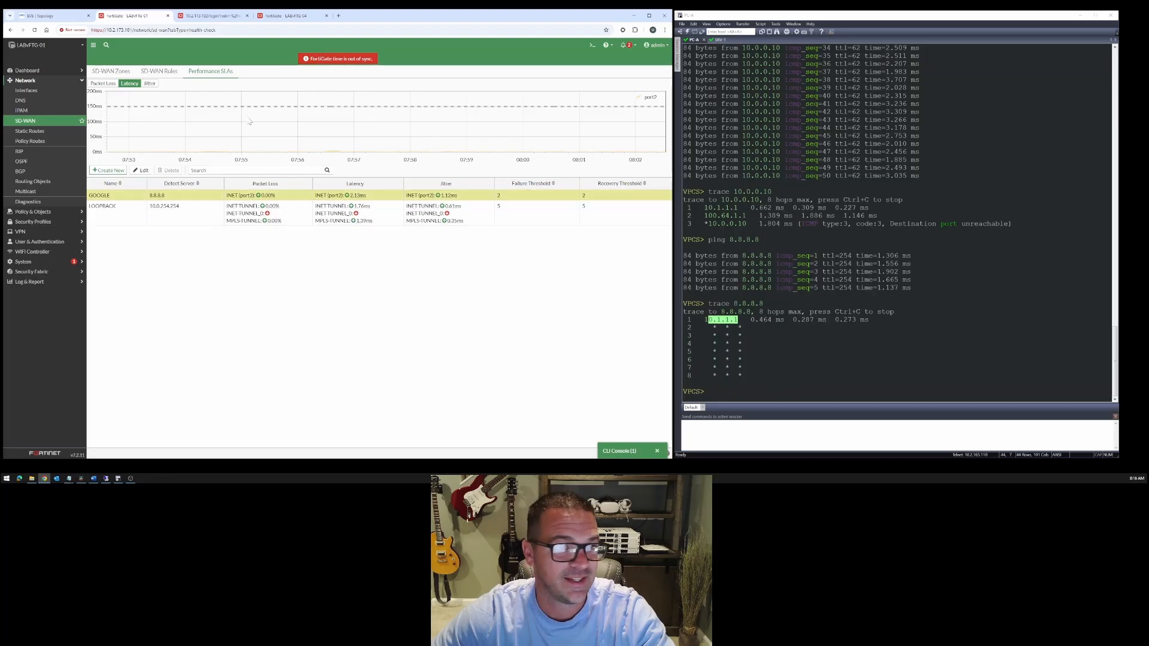
{"action": "left_click", "coordinate": [160, 72]}
- Start a 50-packet ping from PC-A to 8.8.8.8
{"action": "left_click", "coordinate": [797, 304]}
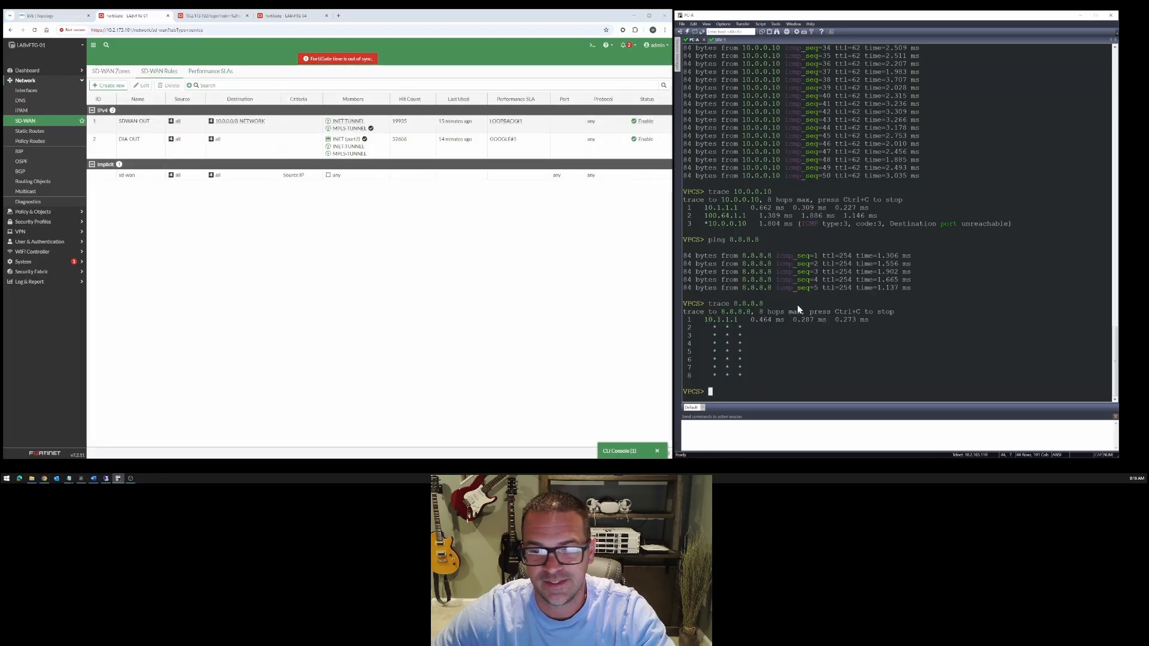
{"action": "key", "text": "Up"}
{"action": "key", "text": "Up"}
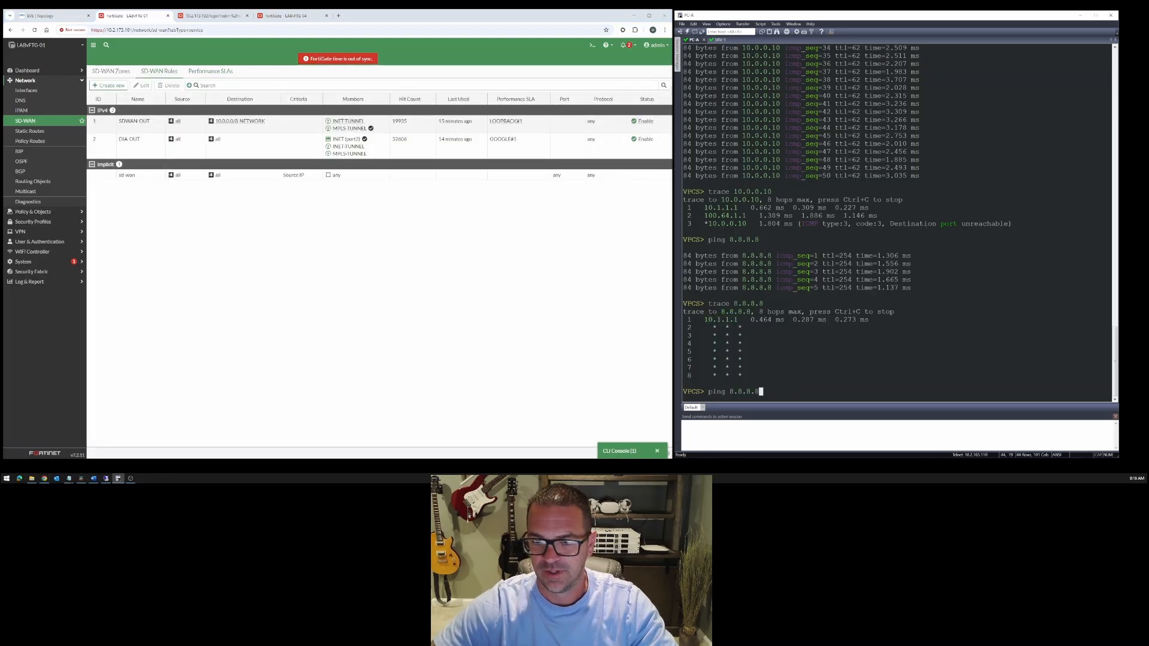
{"action": "type", "text": "-c "}
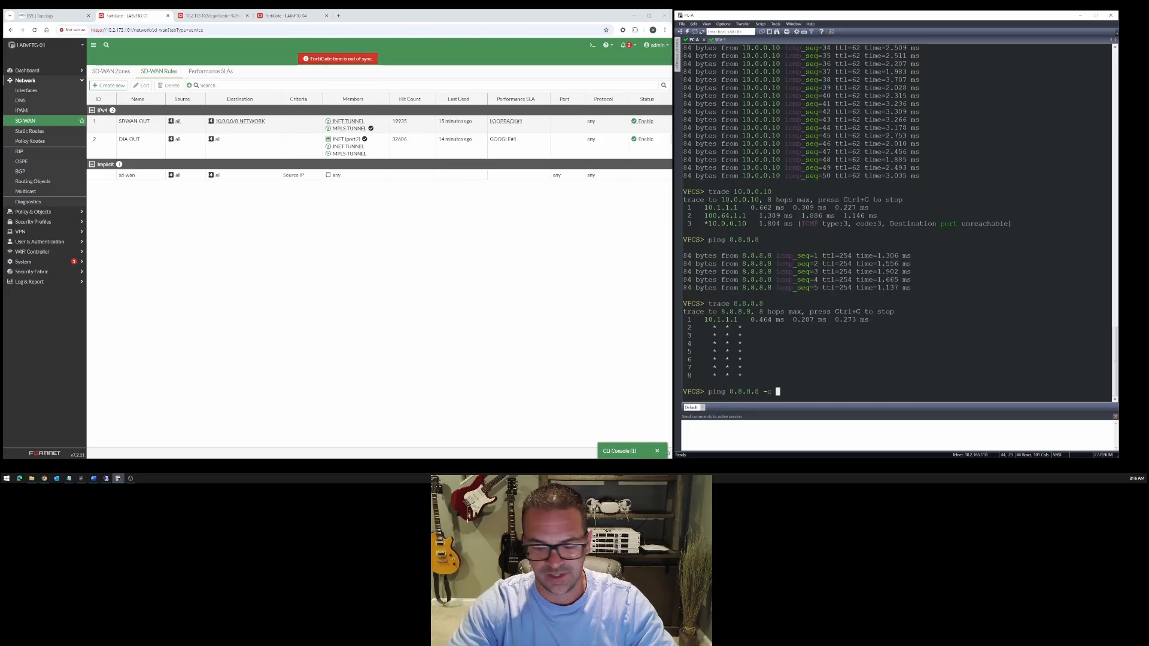
{"action": "type", "text": "50"}
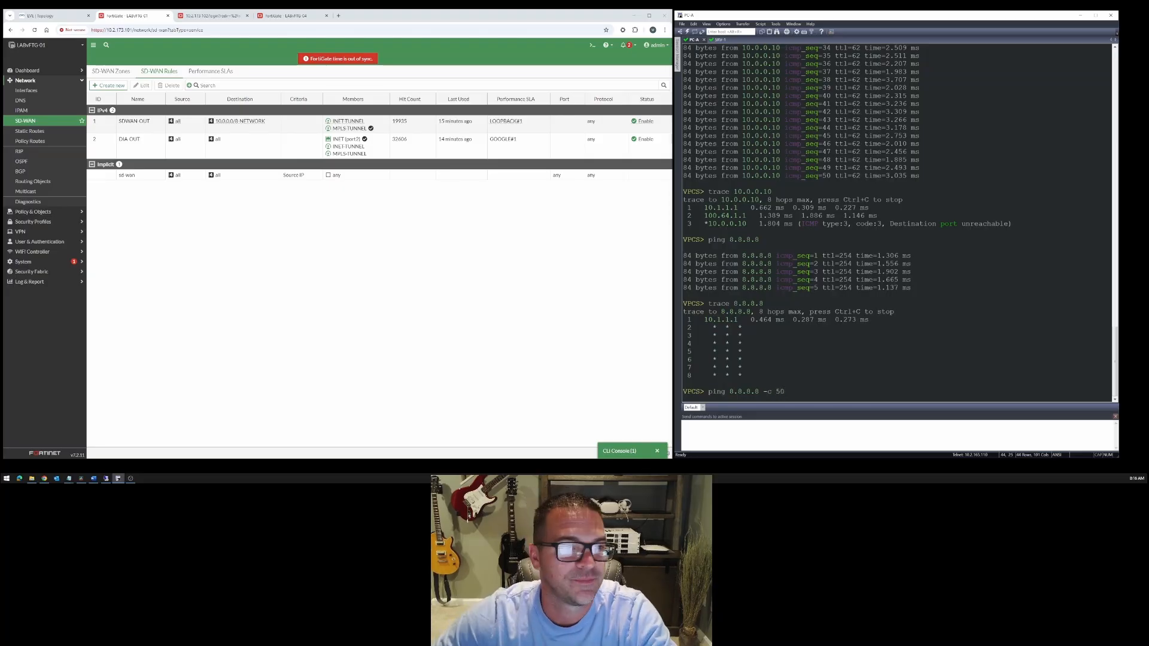
{"action": "key", "text": "Return"}
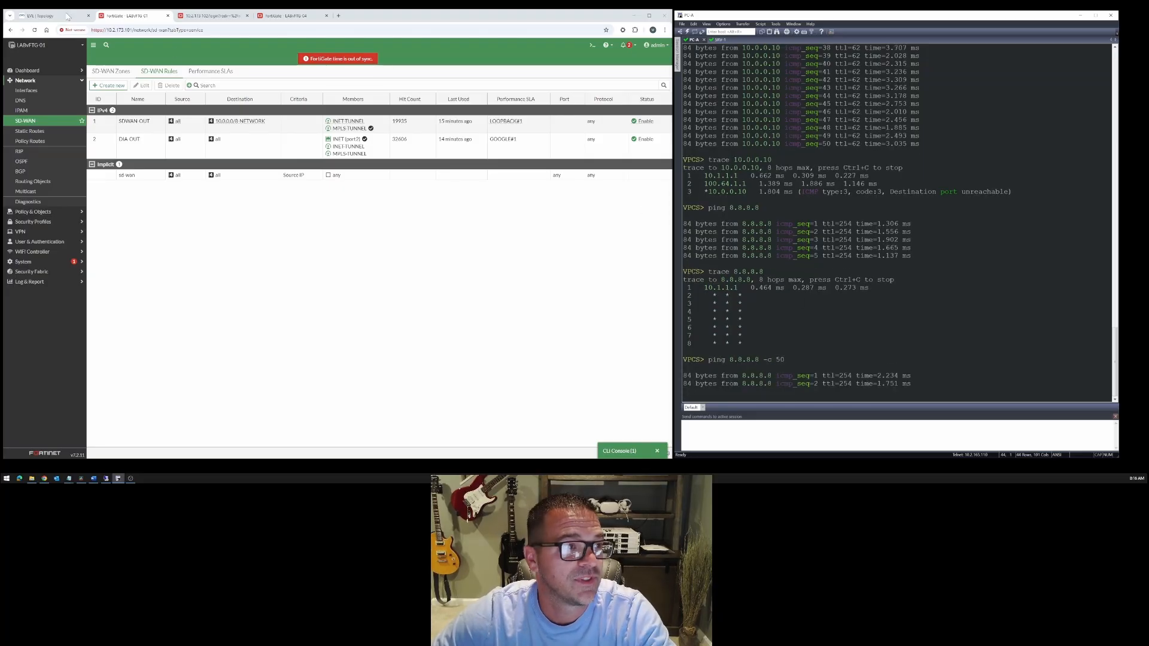
- Suspend the link between LABvFTG-01 and the INET router in the lab topology to force an internet failover
{"action": "left_click", "coordinate": [65, 17]}
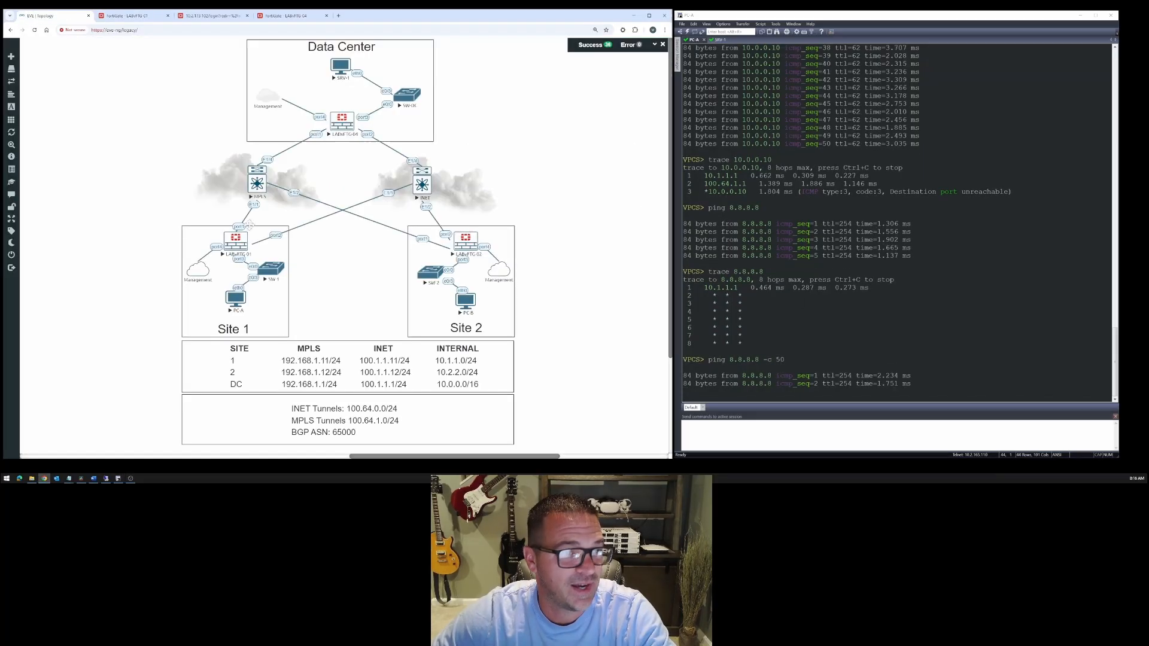
{"action": "right_click", "coordinate": [280, 238]}
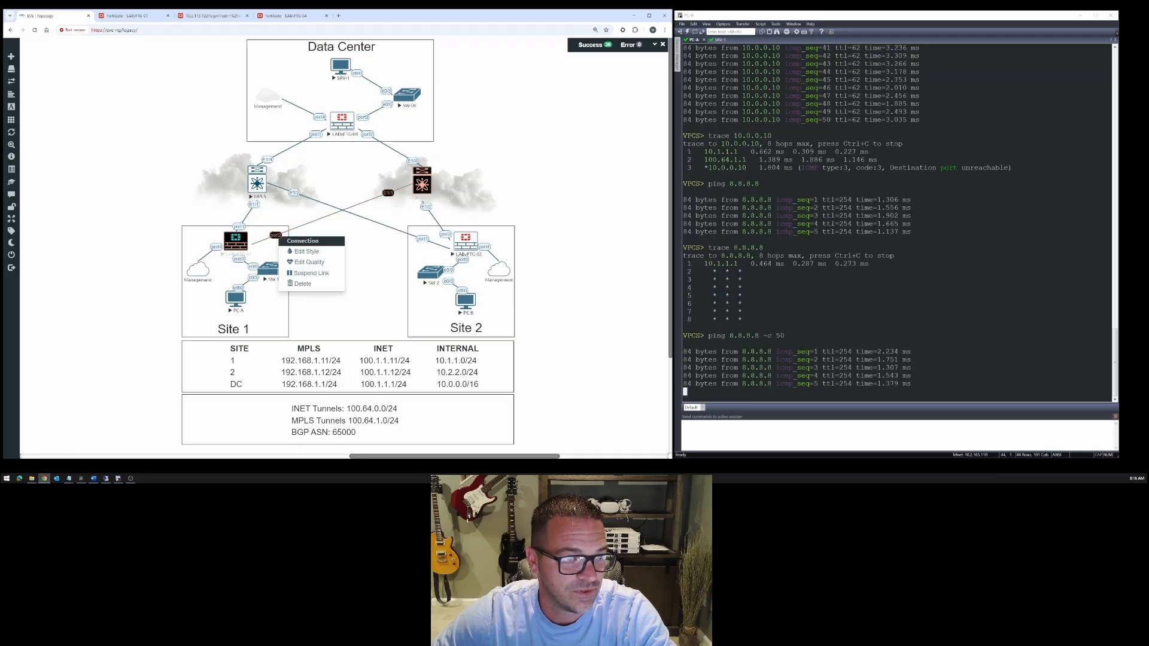
{"action": "left_click", "coordinate": [303, 275]}
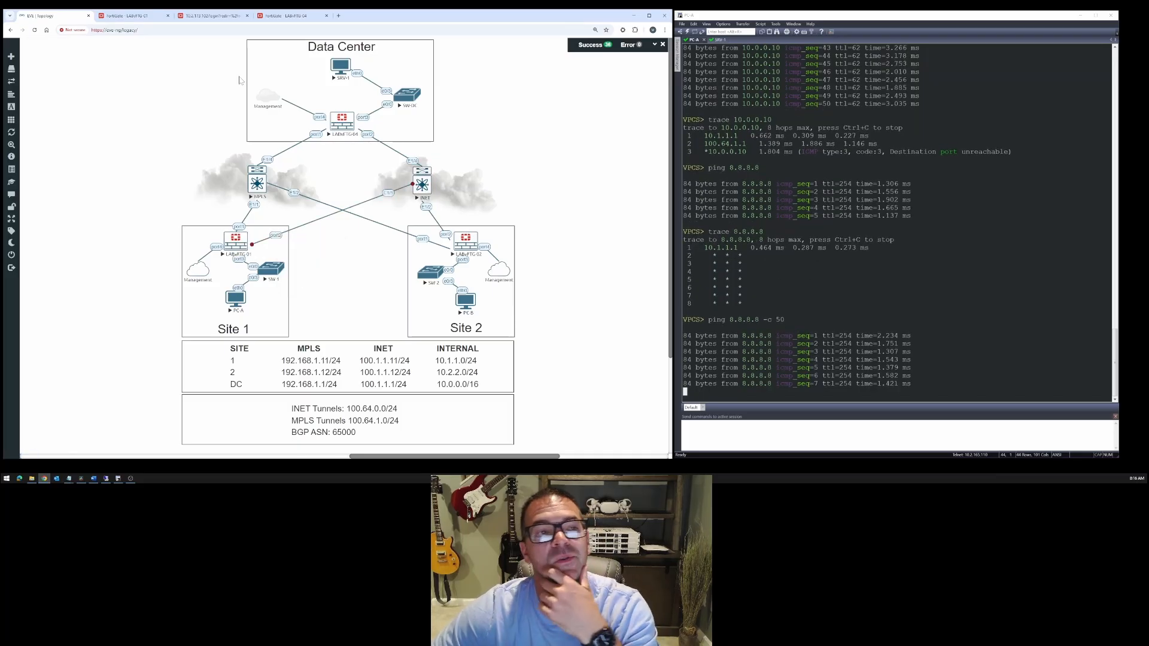
- Check the GOOGLE and LOOPBACK performance SLAs on LABvFTG-01, and inspect which member the DIA-OUT rule selects
{"action": "left_click", "coordinate": [140, 17]}
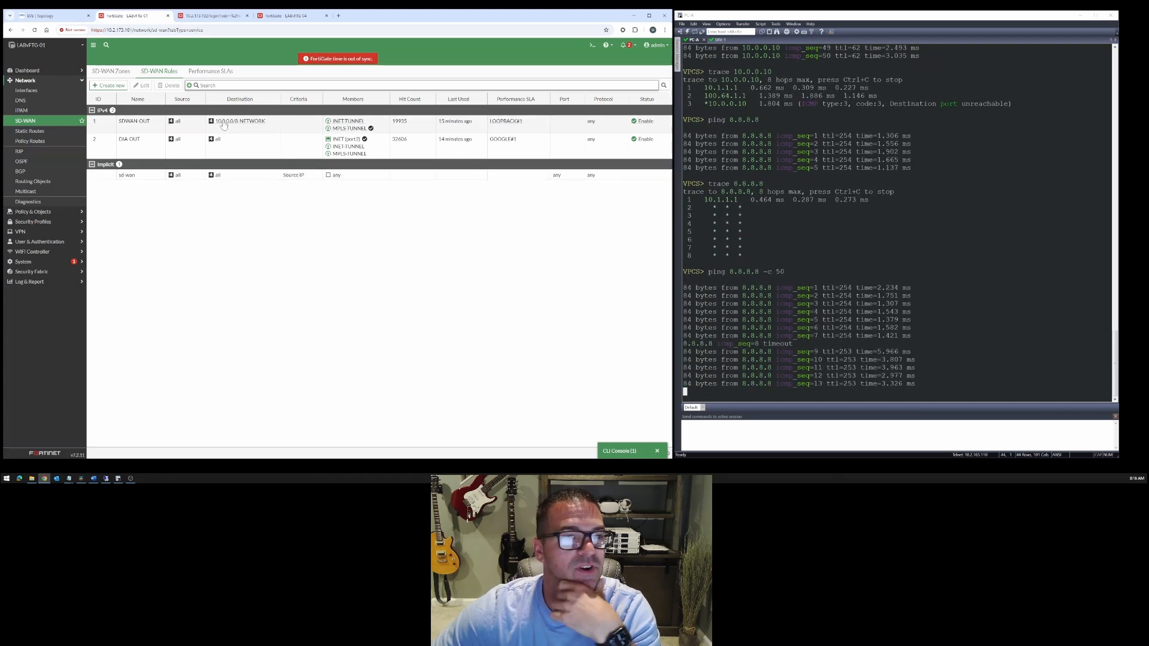
{"action": "left_click", "coordinate": [212, 71]}
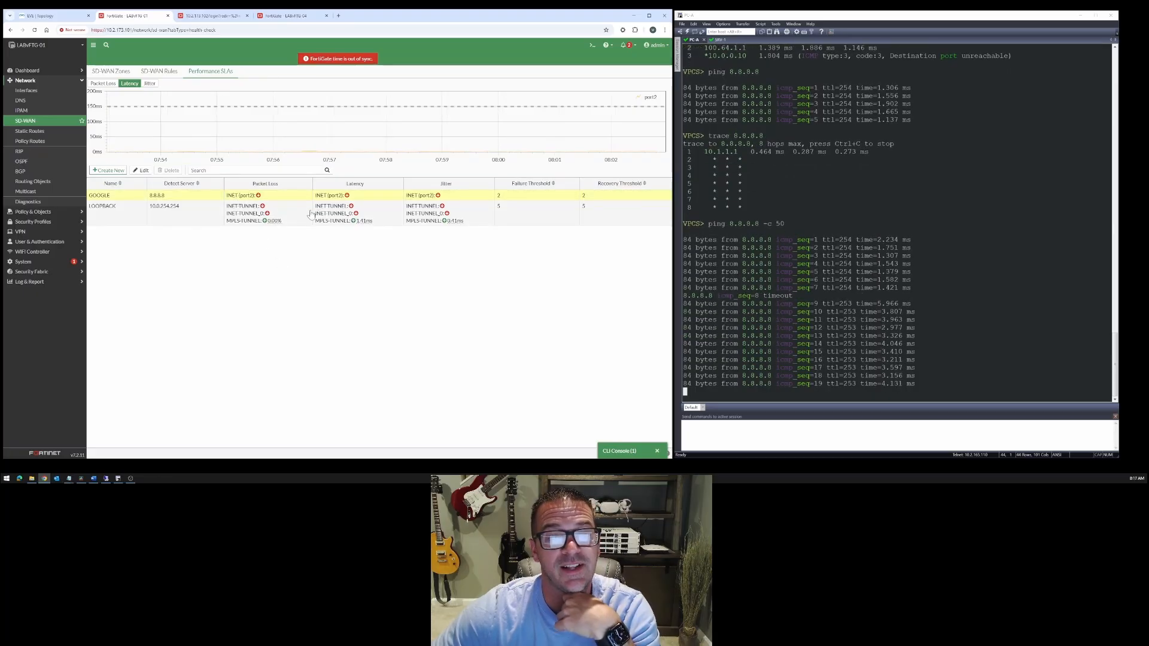
{"action": "left_click", "coordinate": [160, 72]}
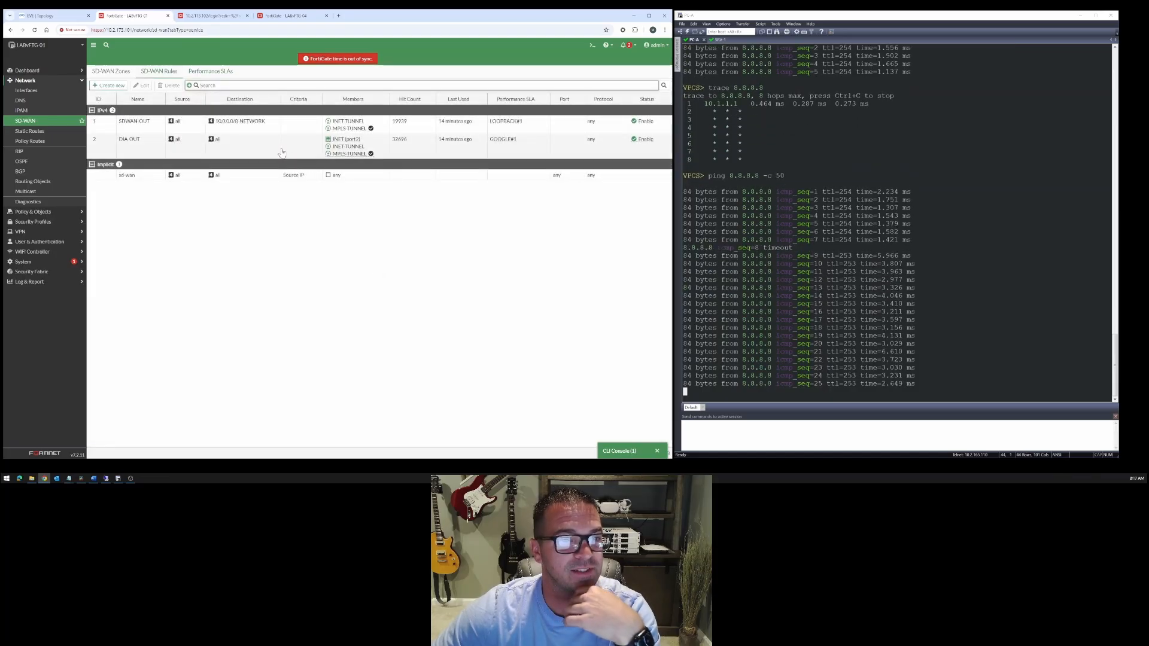
{"action": "left_click", "coordinate": [330, 156]}
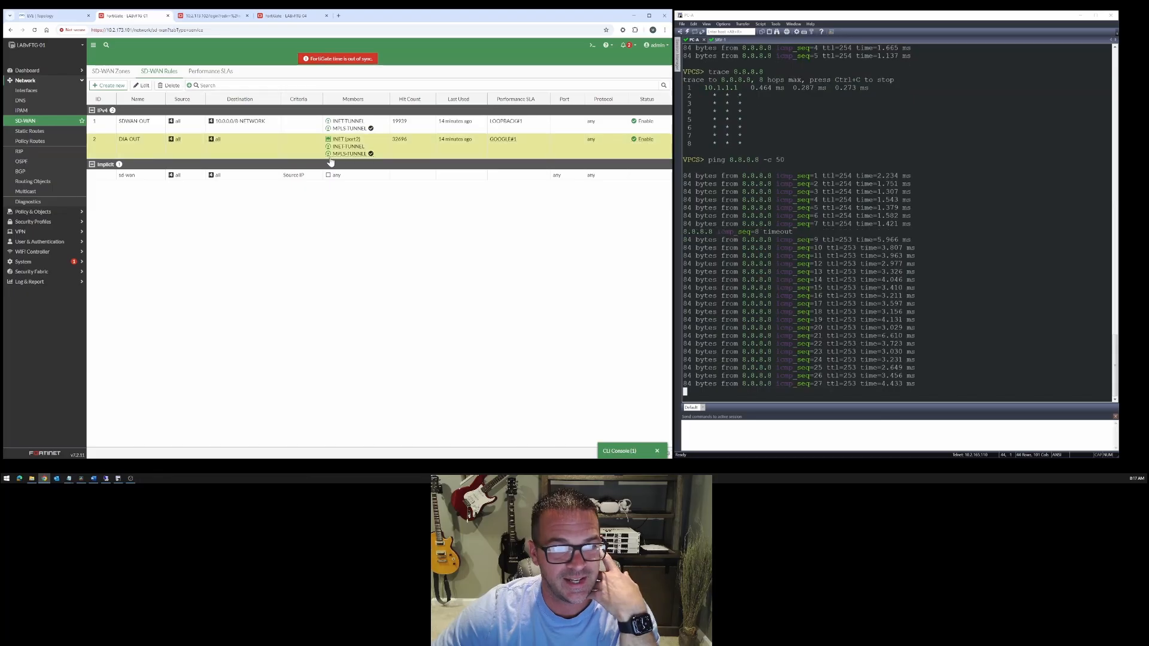
{"action": "mouse_move", "coordinate": [361, 157]}
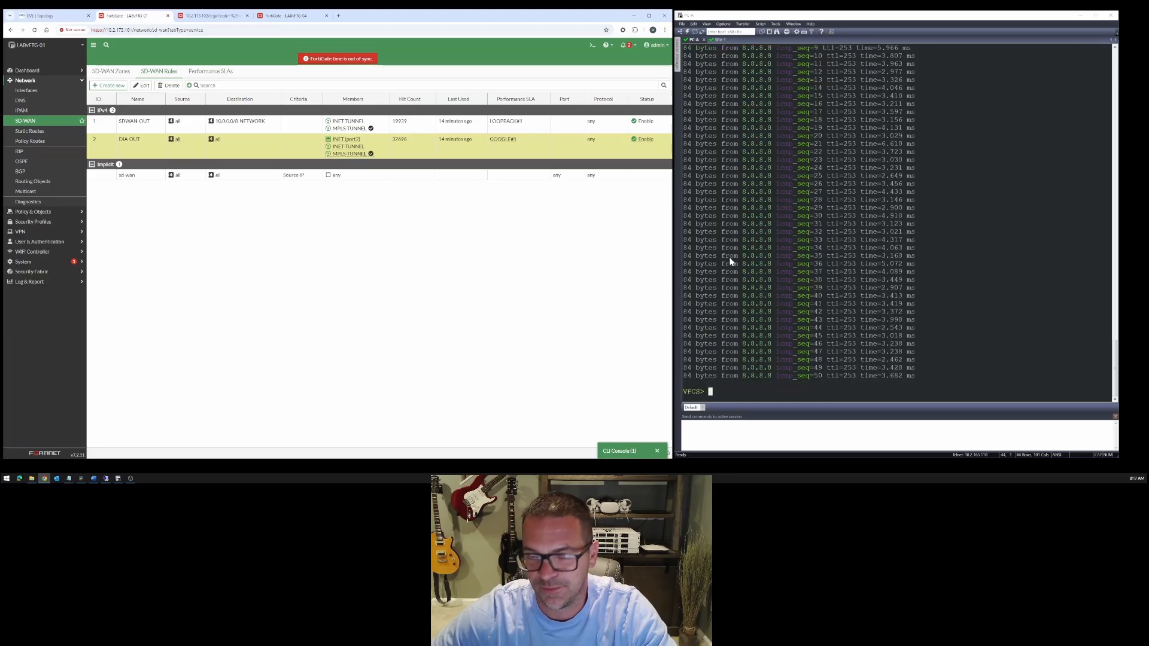
- Trace the route from PC-A to 8.8.8.8 and compare the hops with the tunnel subnets in the topology
{"action": "left_click", "coordinate": [874, 281]}
{"action": "type", "text": "trace 8.8.8.8"}
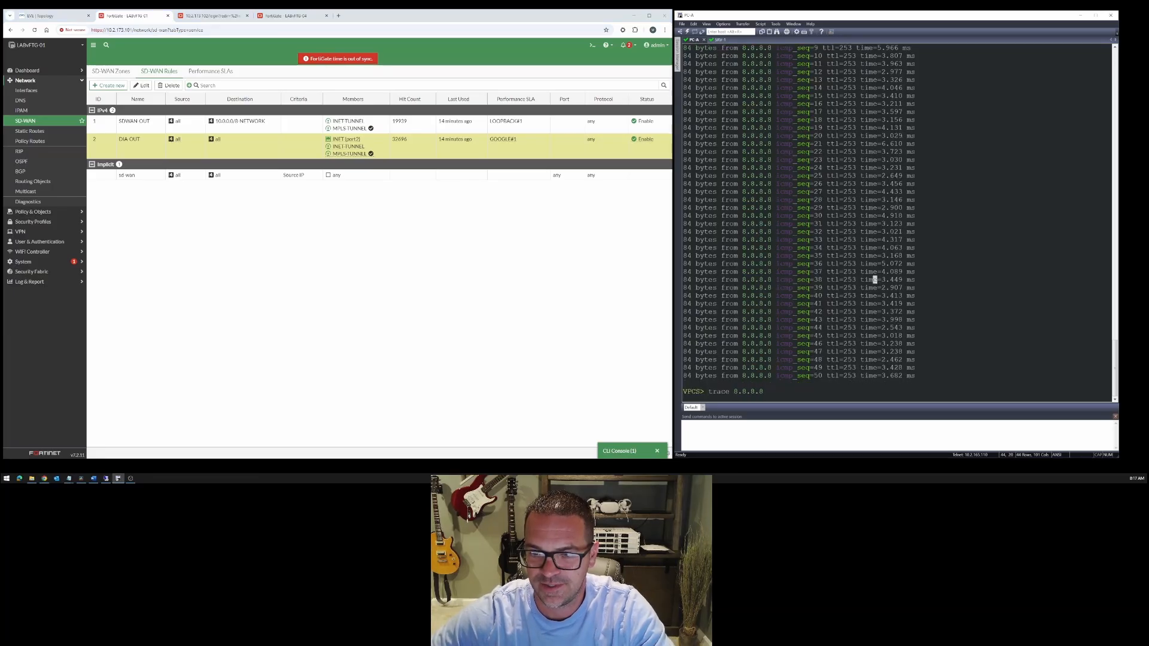
{"action": "key", "text": "Return"}
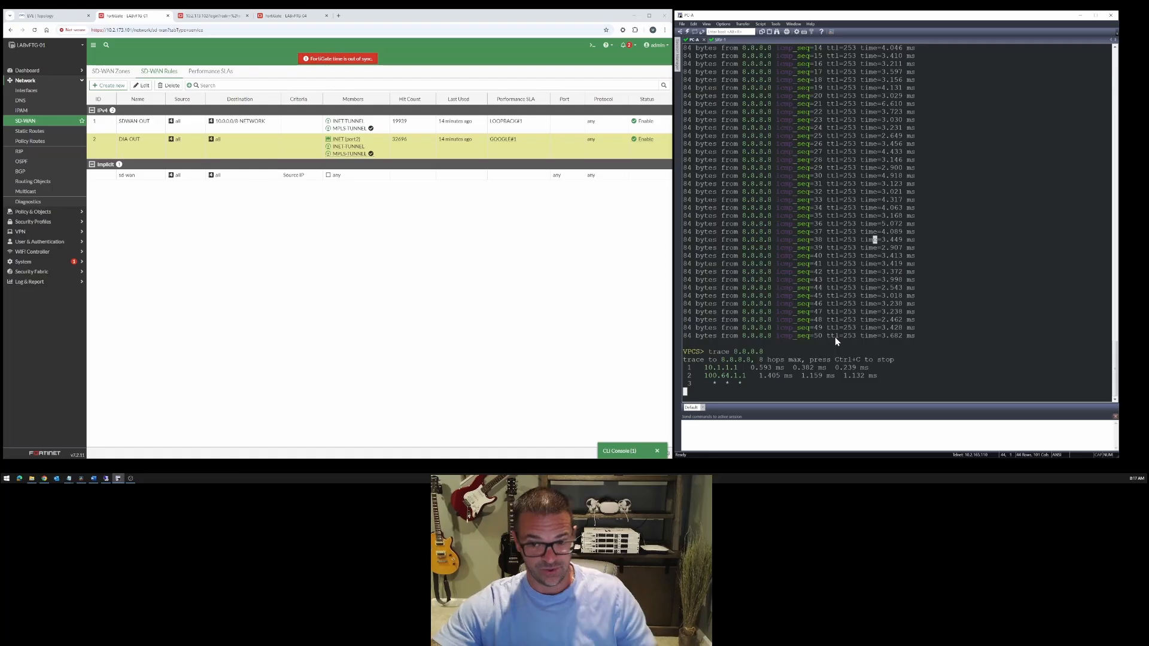
{"action": "left_click_drag", "start_coordinate": [705, 369], "coordinate": [739, 375]}
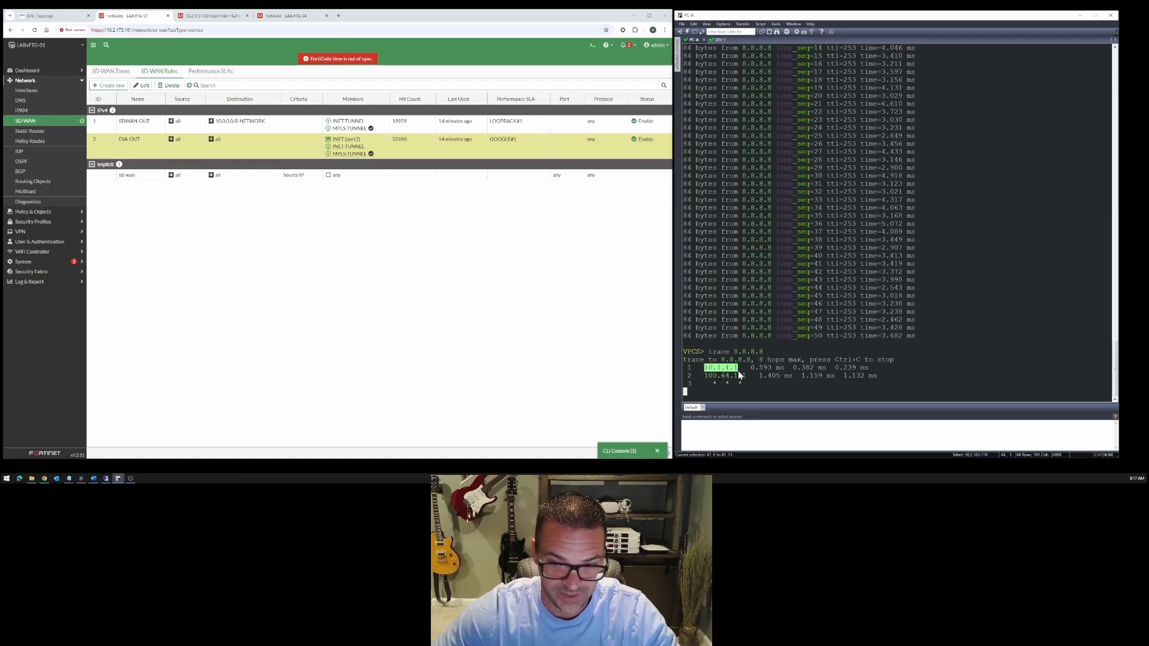
{"action": "left_click", "coordinate": [709, 368]}
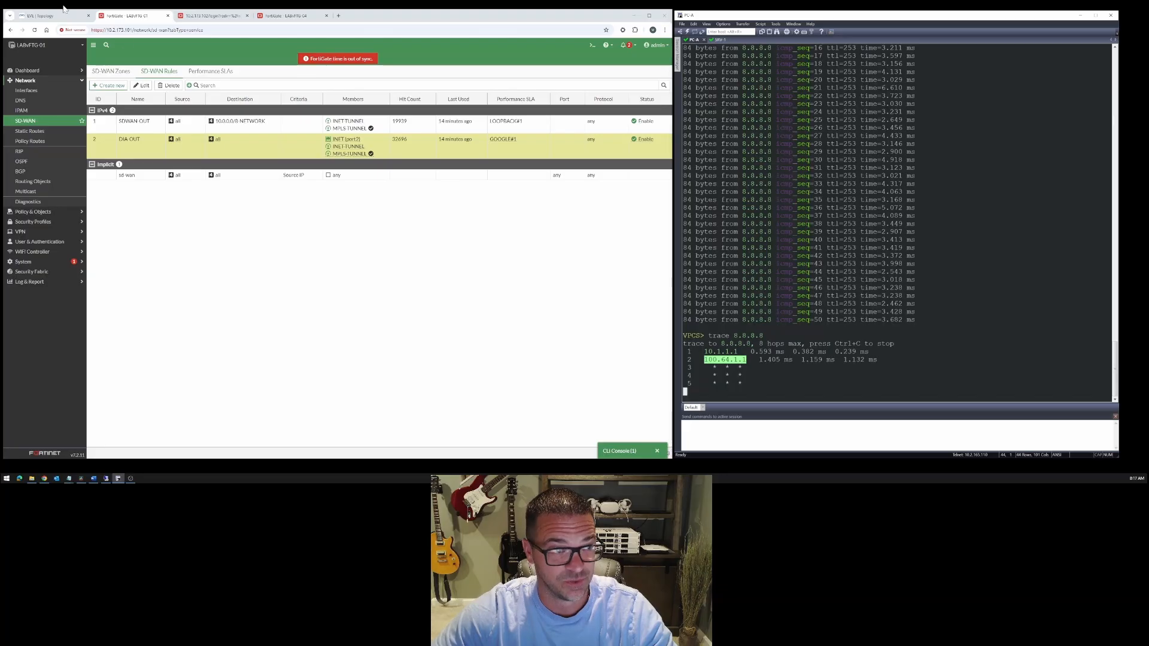
{"action": "left_click", "coordinate": [42, 15]}
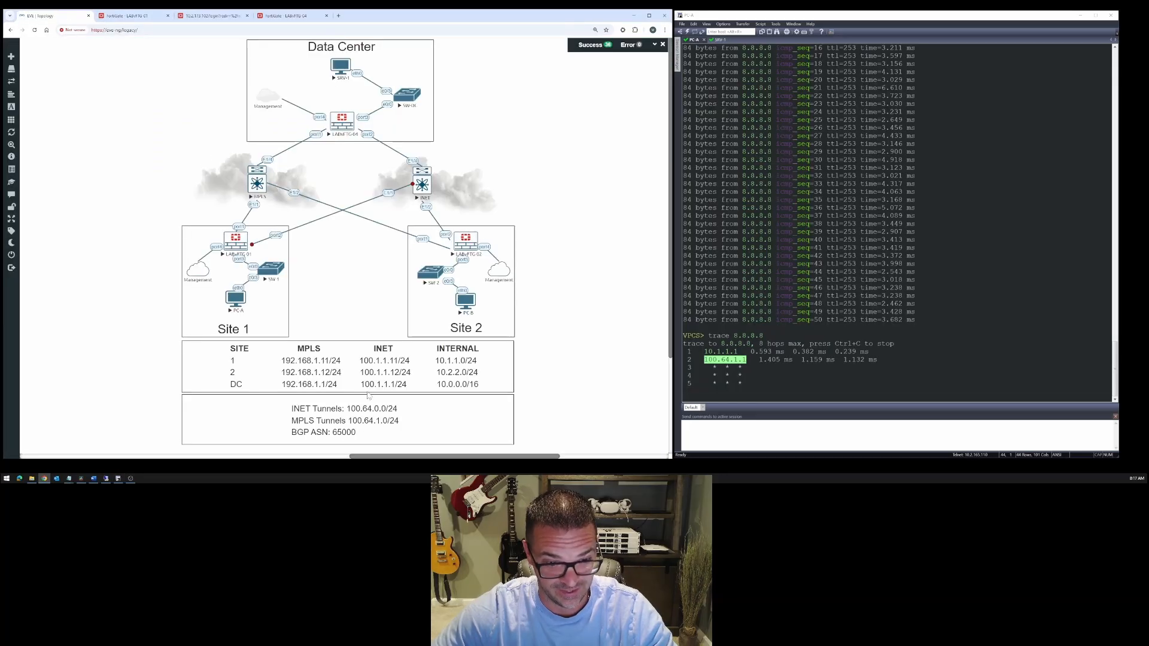
{"action": "left_click", "coordinate": [122, 15]}
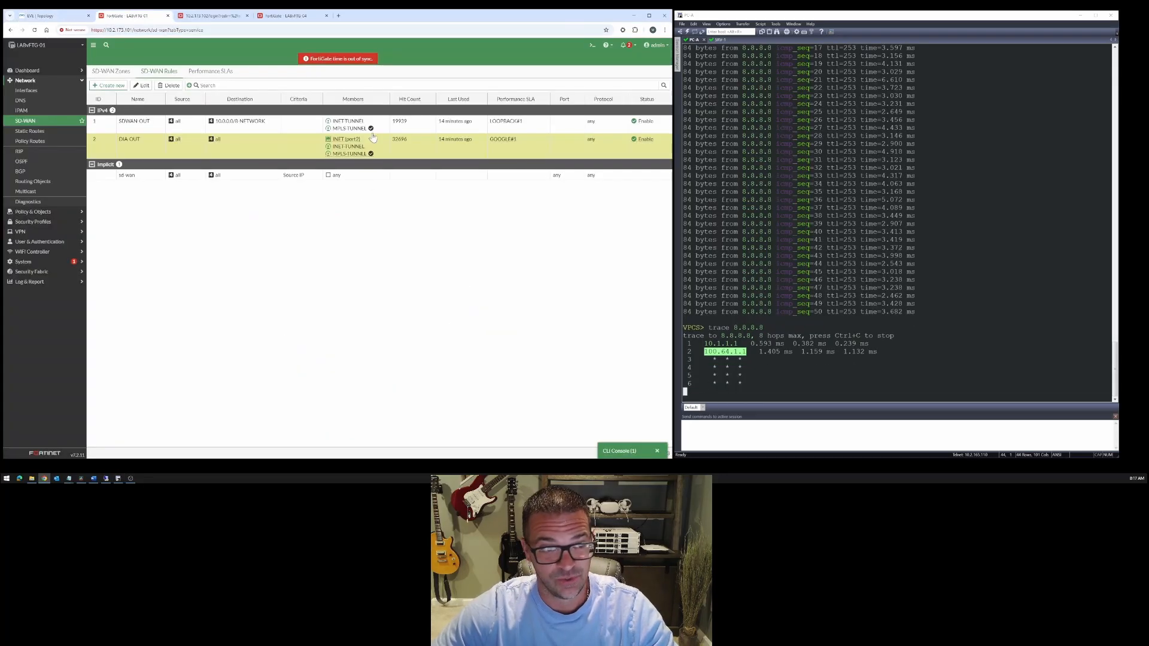
- Show LABvFTG-04's forward traffic log and filter it by source IP 10.1.1.10
{"action": "left_click", "coordinate": [289, 17]}
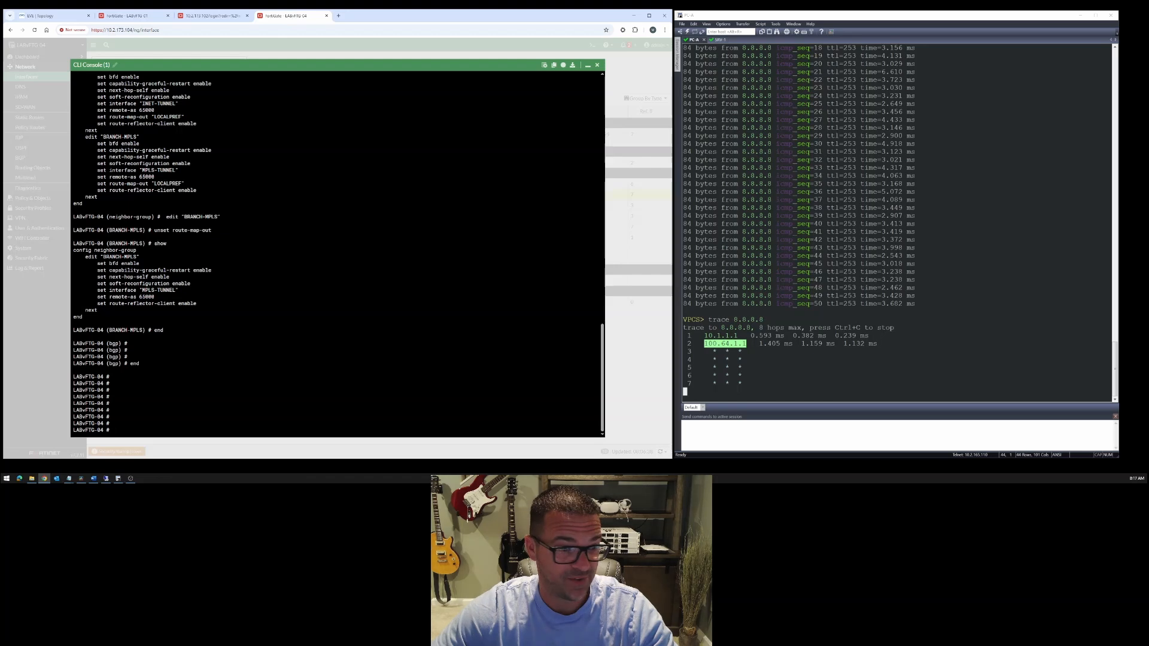
{"action": "left_click", "coordinate": [596, 65]}
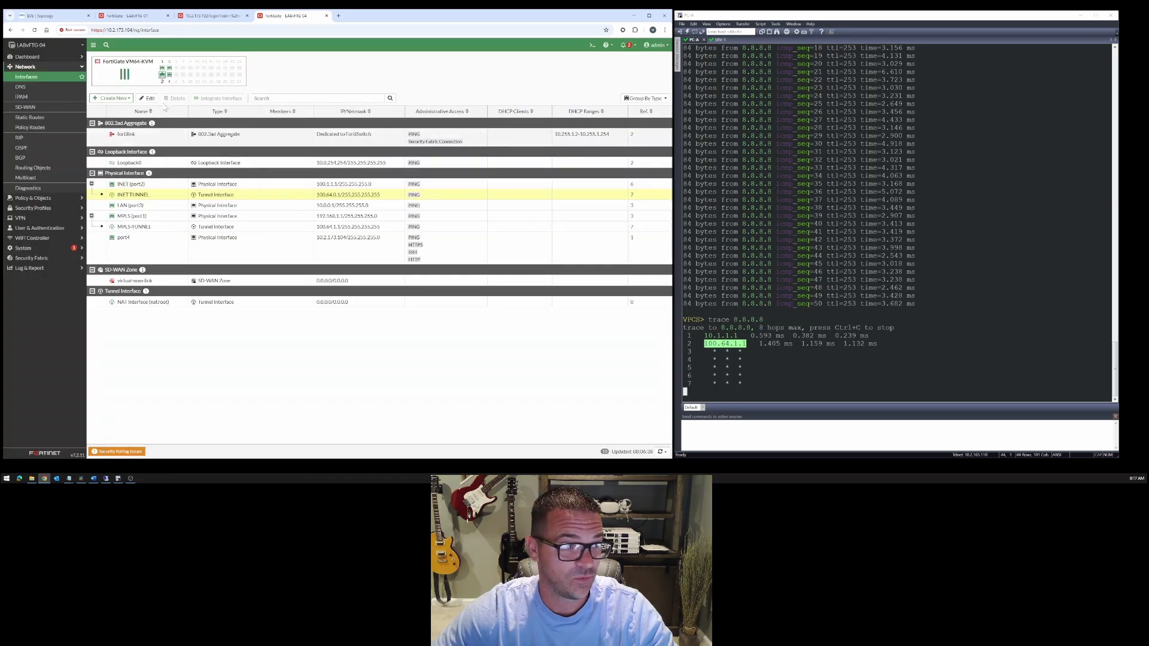
{"action": "left_click", "coordinate": [31, 269]}
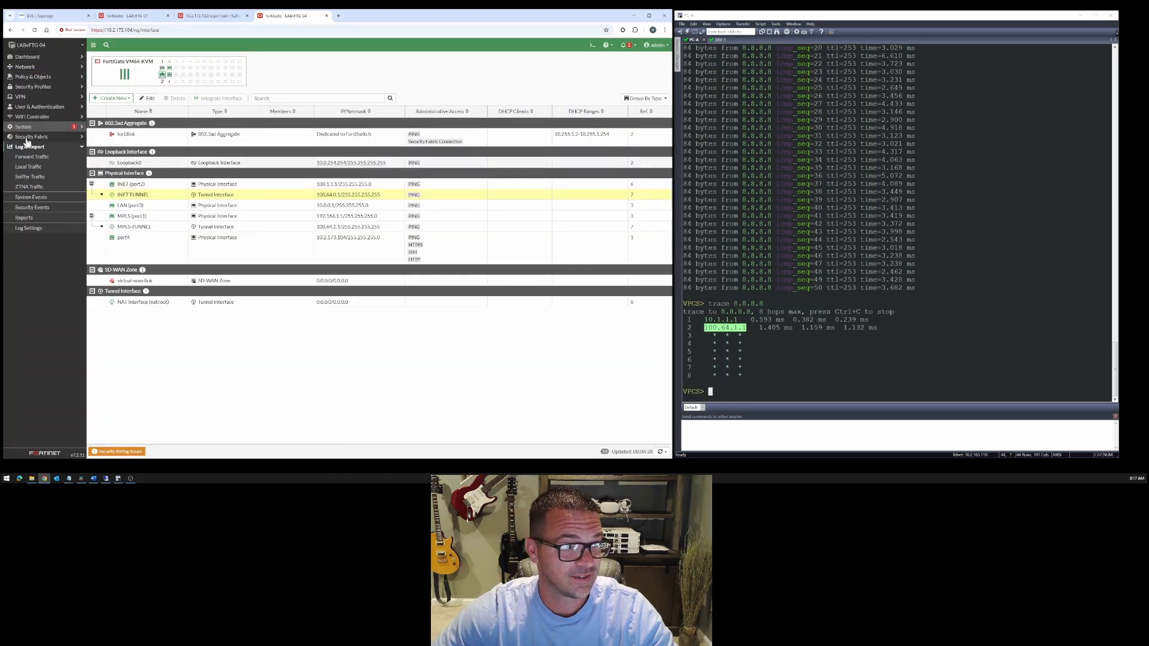
{"action": "left_click", "coordinate": [32, 157]}
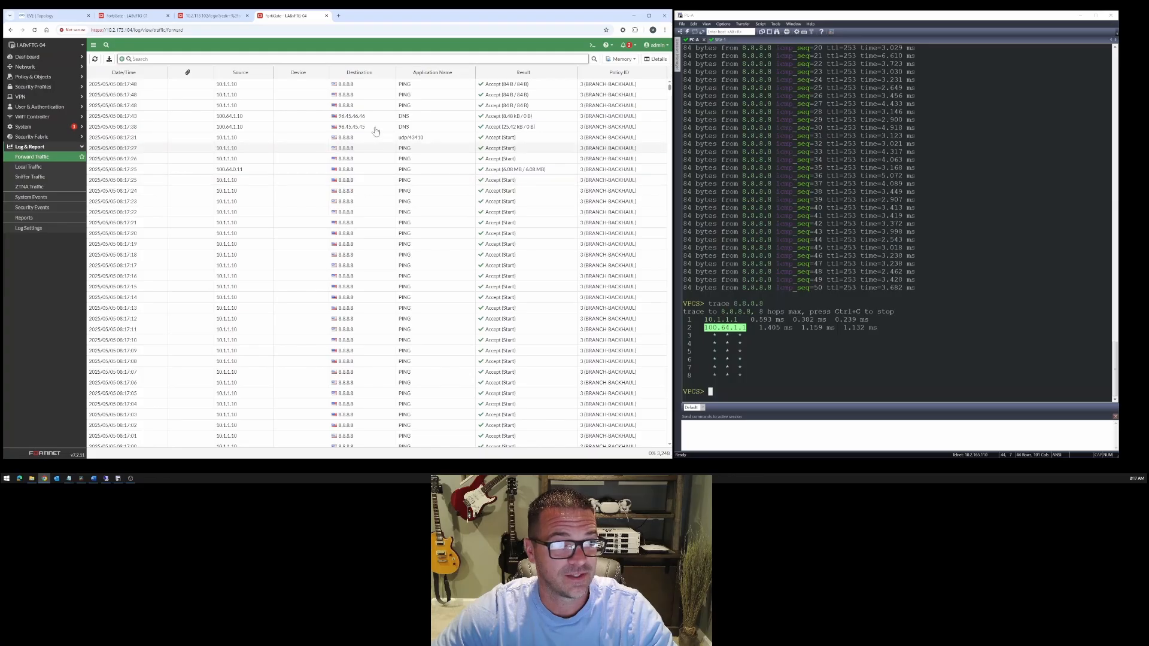
{"action": "left_click", "coordinate": [131, 58]}
{"action": "type", "text": "sr"}
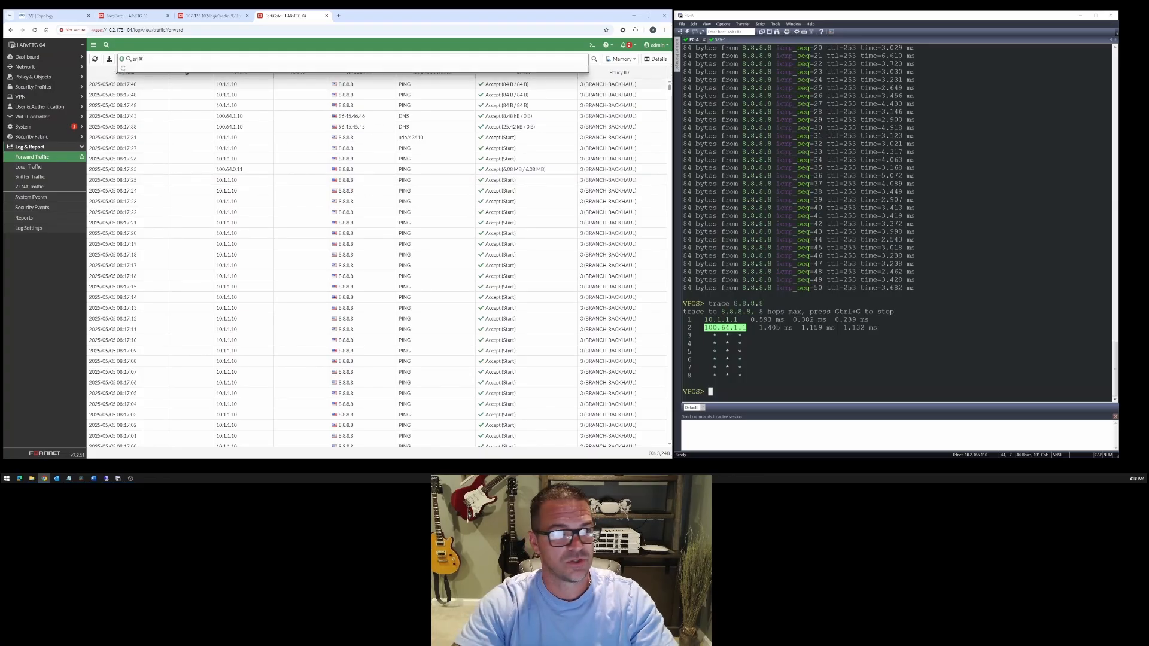
{"action": "type", "text": "cip=10"}
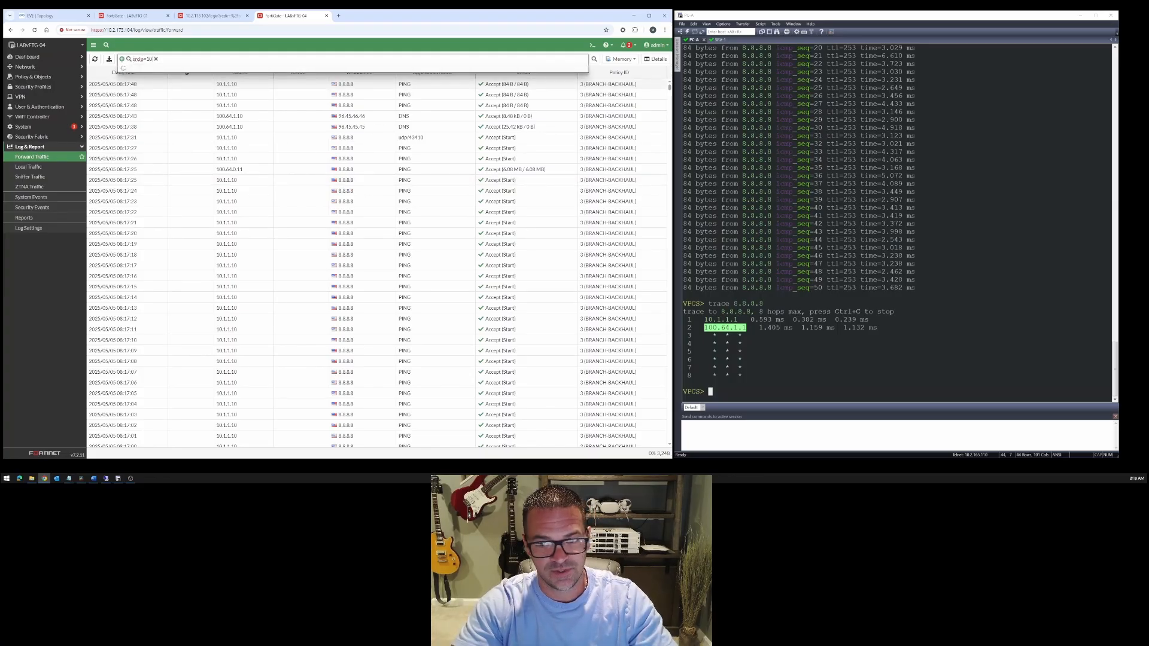
{"action": "type", "text": ".1.1.10"}
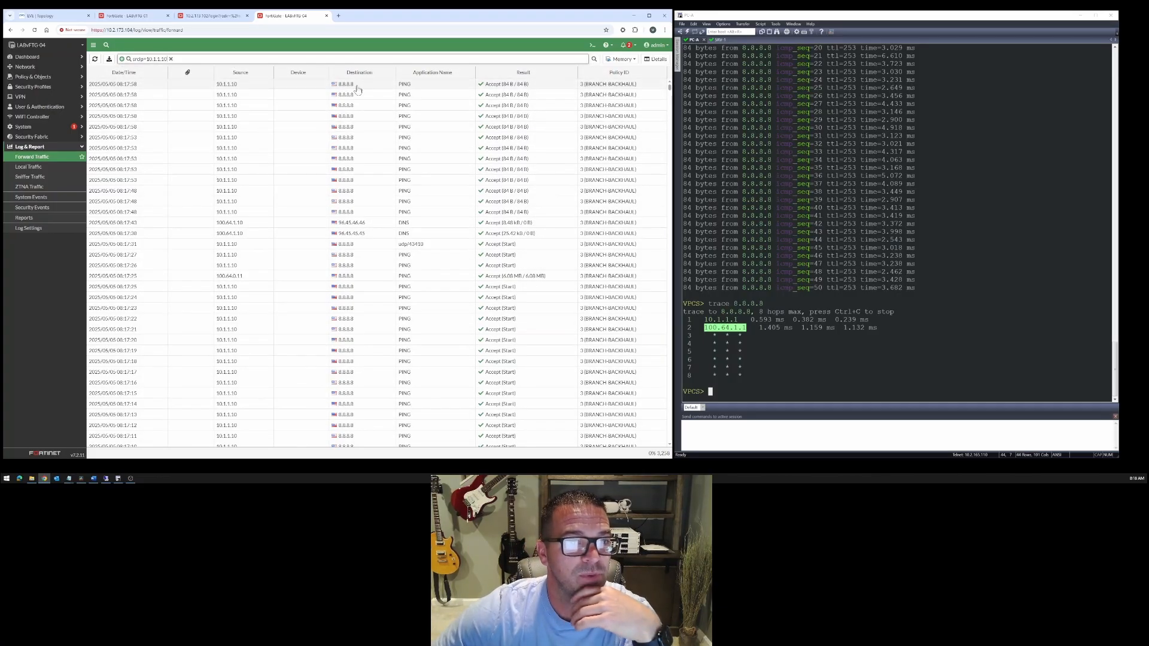
- Open the newest 8.8.8.8 ping log entry and examine its source NAT IP, source and destination interfaces, and policy
{"action": "left_click", "coordinate": [178, 87]}
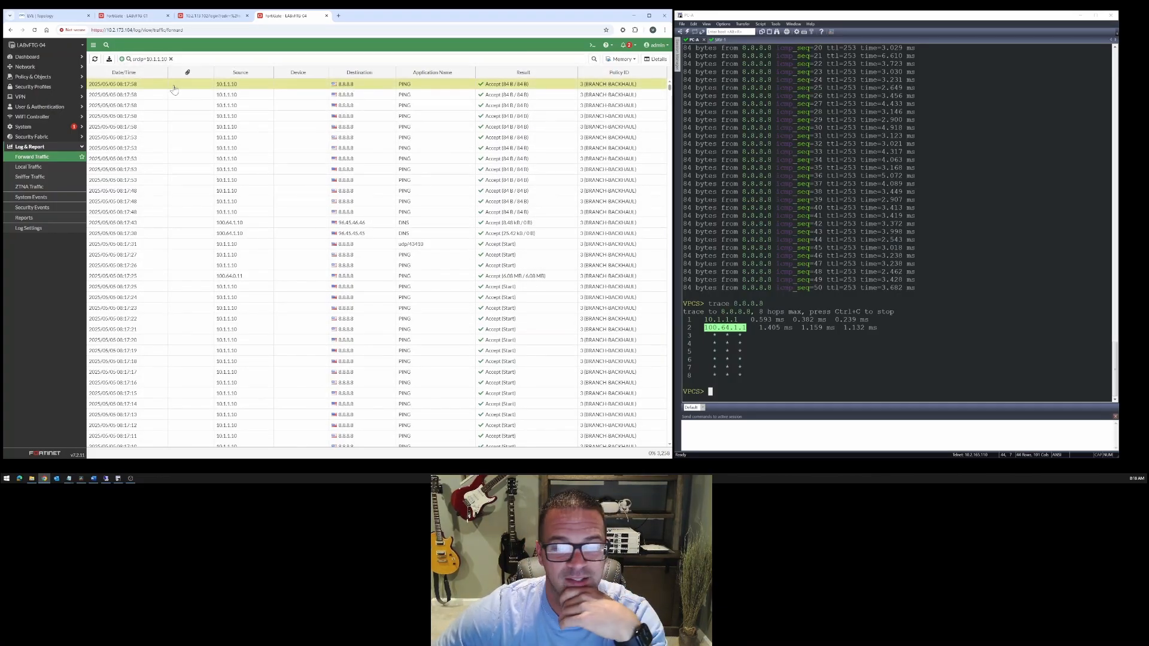
{"action": "double_click", "coordinate": [279, 88]}
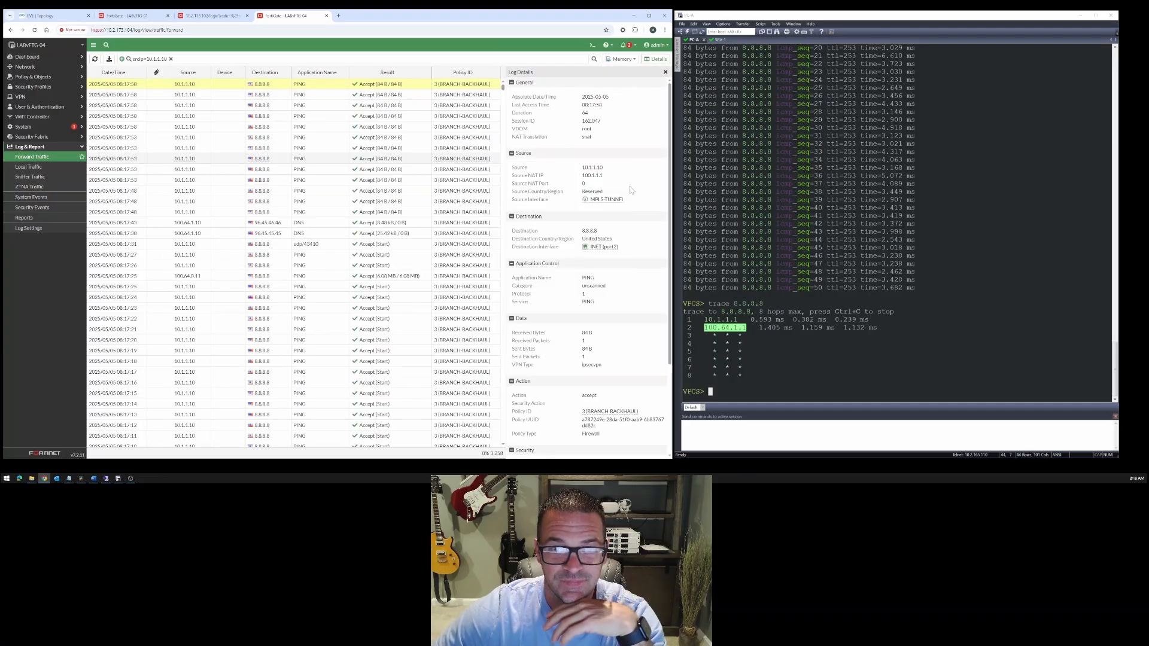
{"action": "left_click_drag", "start_coordinate": [582, 168], "coordinate": [606, 179]}
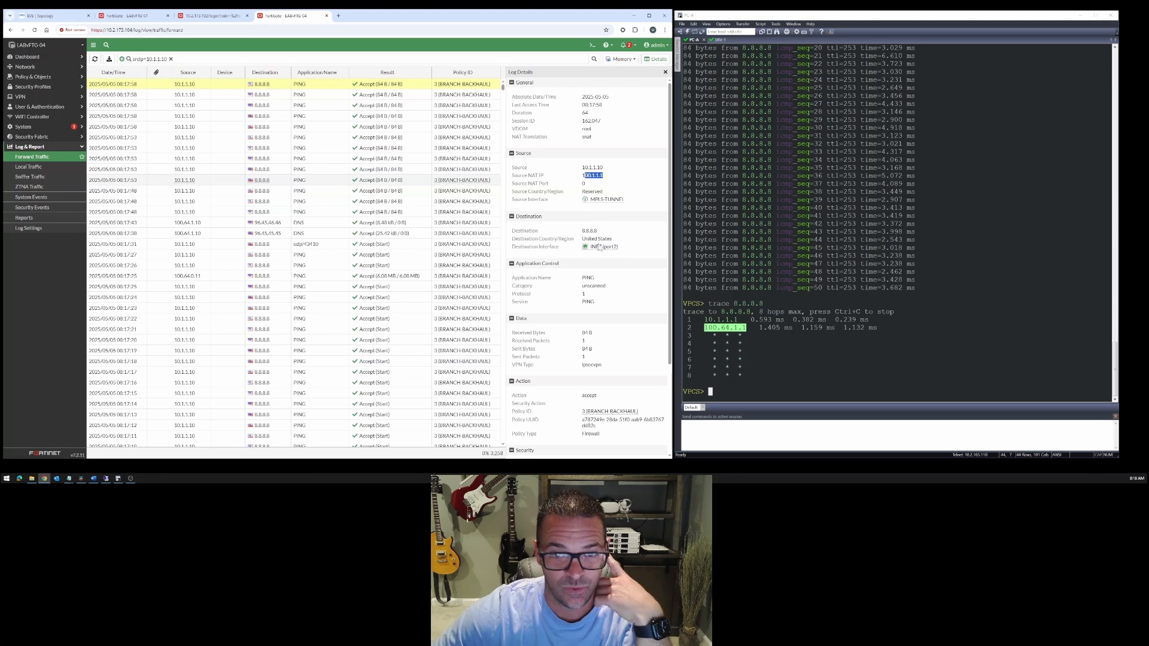
{"action": "left_click_drag", "start_coordinate": [590, 199], "coordinate": [627, 204]}
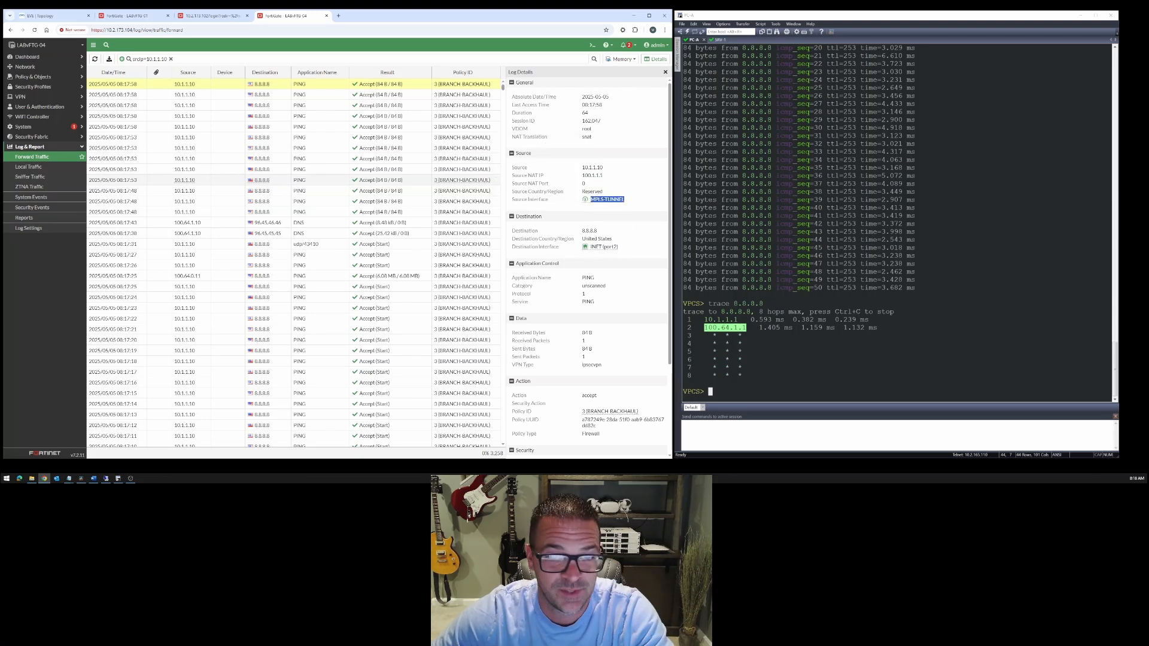
{"action": "left_click_drag", "start_coordinate": [620, 248], "coordinate": [589, 252]}
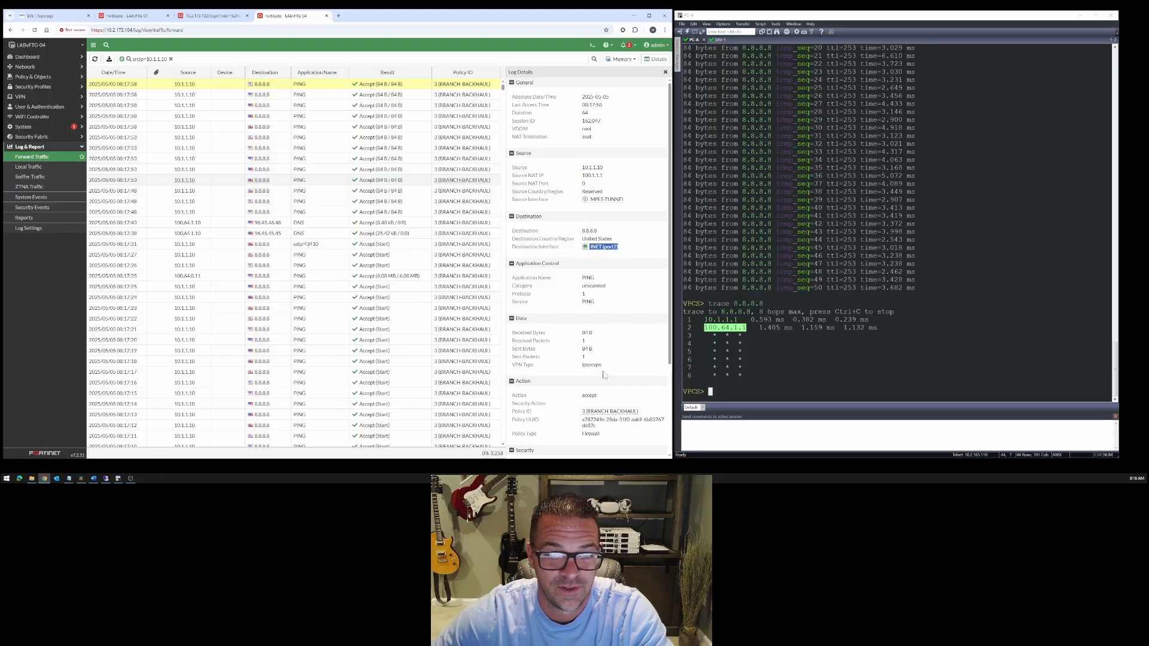
{"action": "scroll", "coordinate": [604, 375], "scroll_direction": "down", "scroll_amount": 2}
{"action": "left_click", "coordinate": [580, 295]}
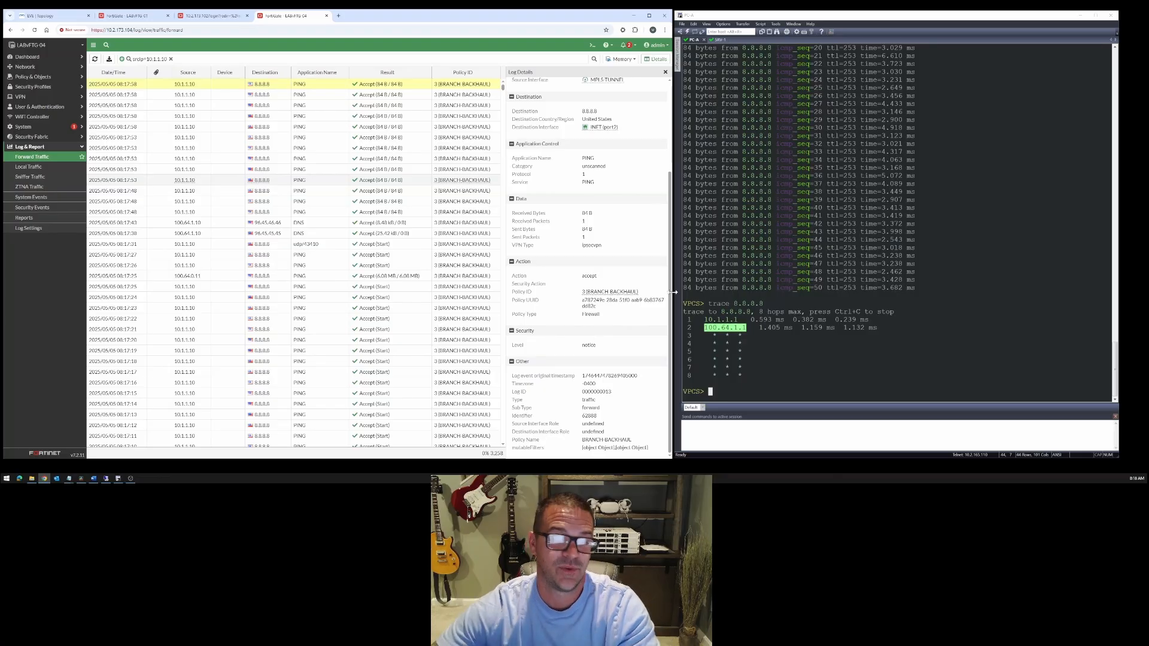
- Return to the lab topology and start another 50-packet ping from PC-A to 8.8.8.8
{"action": "left_click", "coordinate": [776, 324]}
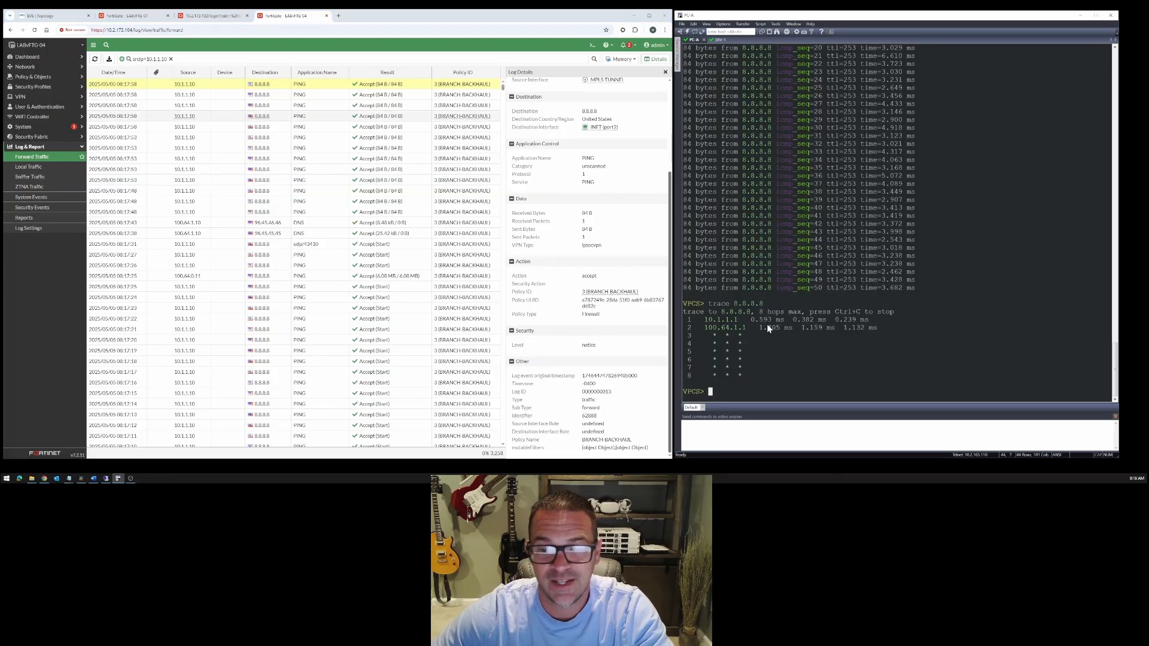
{"action": "key", "text": "Return"}
{"action": "key", "text": "Return"}
{"action": "key", "text": "Return"}
{"action": "key", "text": "Return"}
{"action": "left_click", "coordinate": [126, 15]}
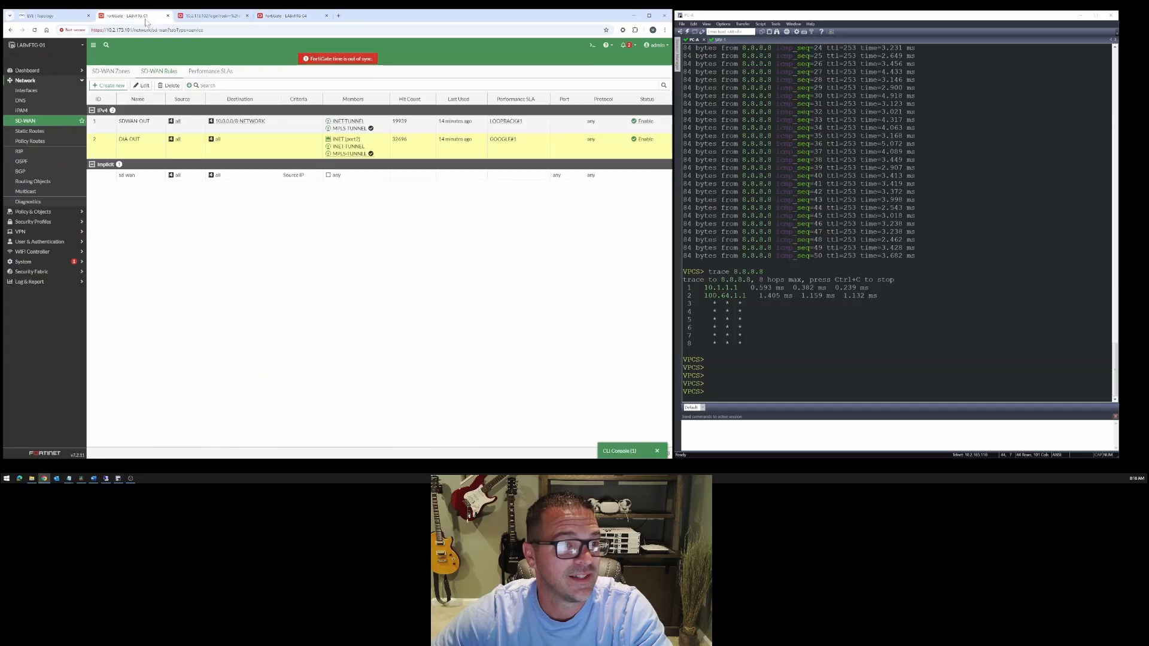
{"action": "left_click", "coordinate": [59, 16]}
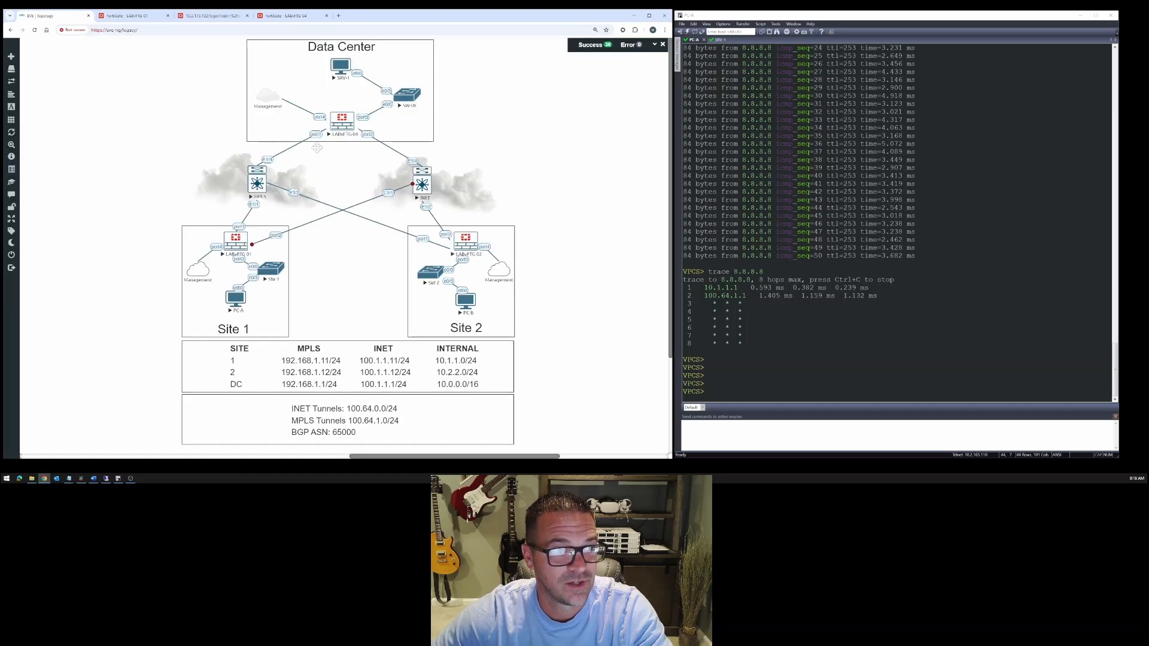
{"action": "left_click", "coordinate": [832, 341]}
{"action": "type", "text": "ping 8.8.8.8 -c 50"}
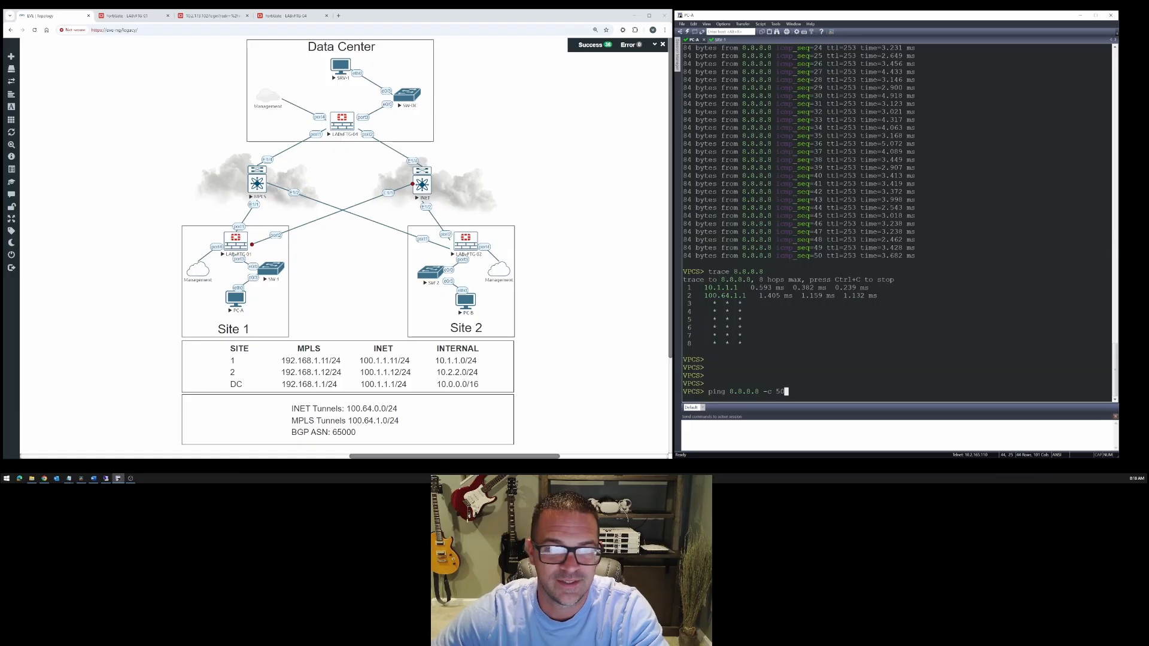
{"action": "key", "text": "Return"}
- Resume the suspended link between LABvFTG-01 and the INET router, and check LABvFTG-01's SD-WAN rules
{"action": "right_click", "coordinate": [388, 193]}
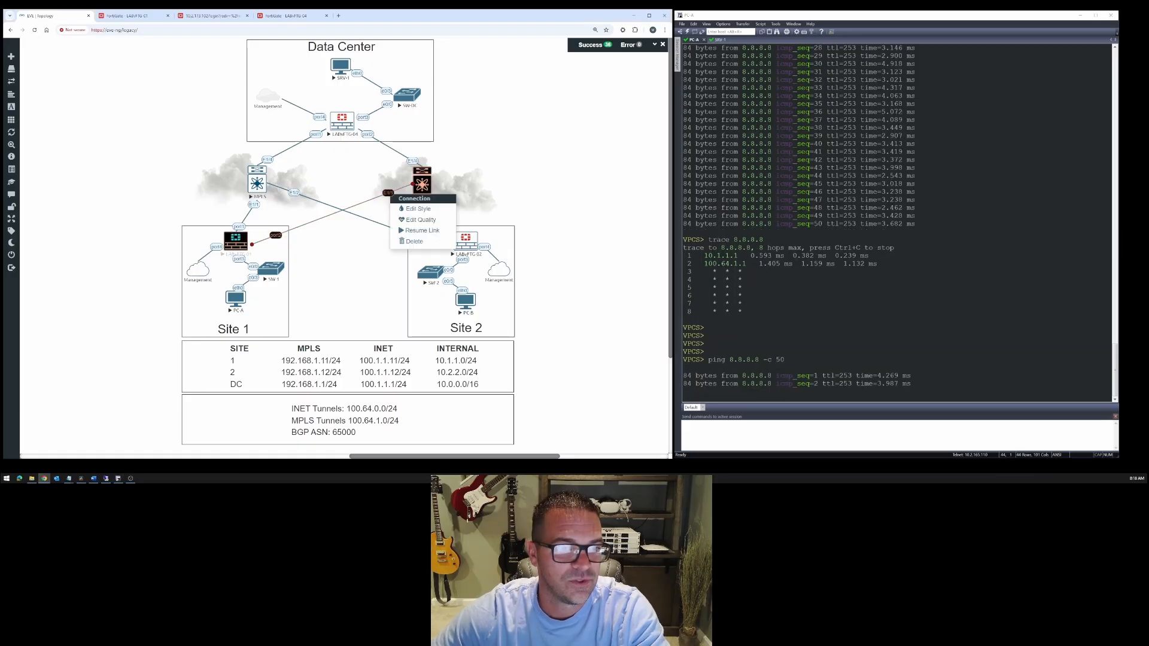
{"action": "left_click", "coordinate": [419, 232]}
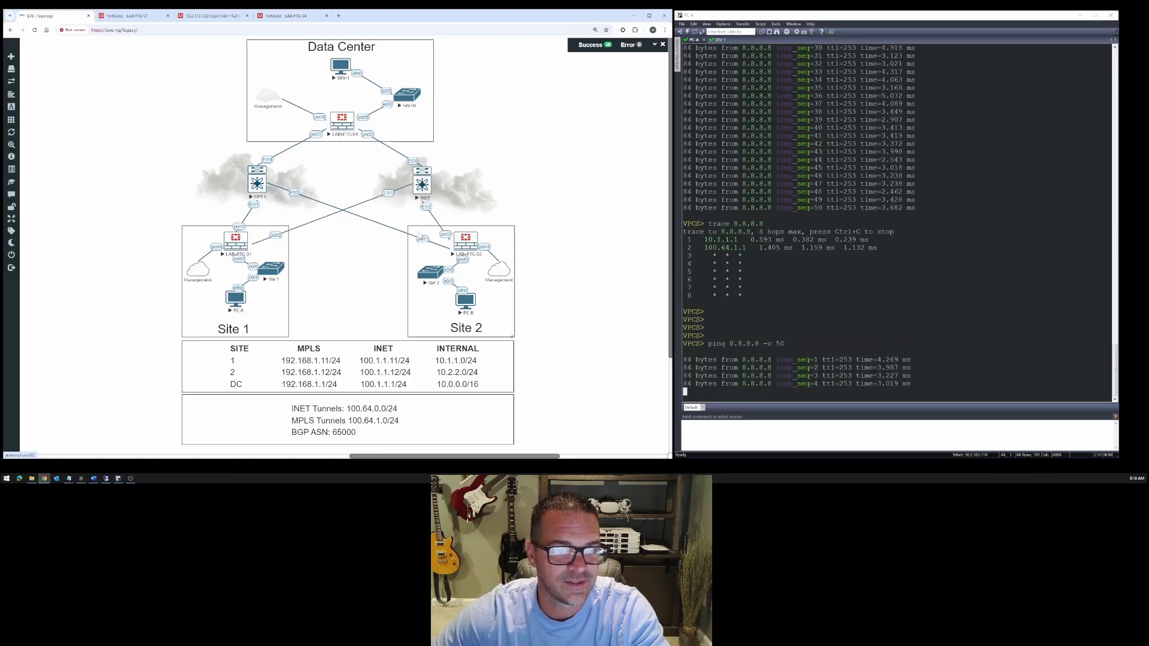
{"action": "left_click", "coordinate": [128, 15]}
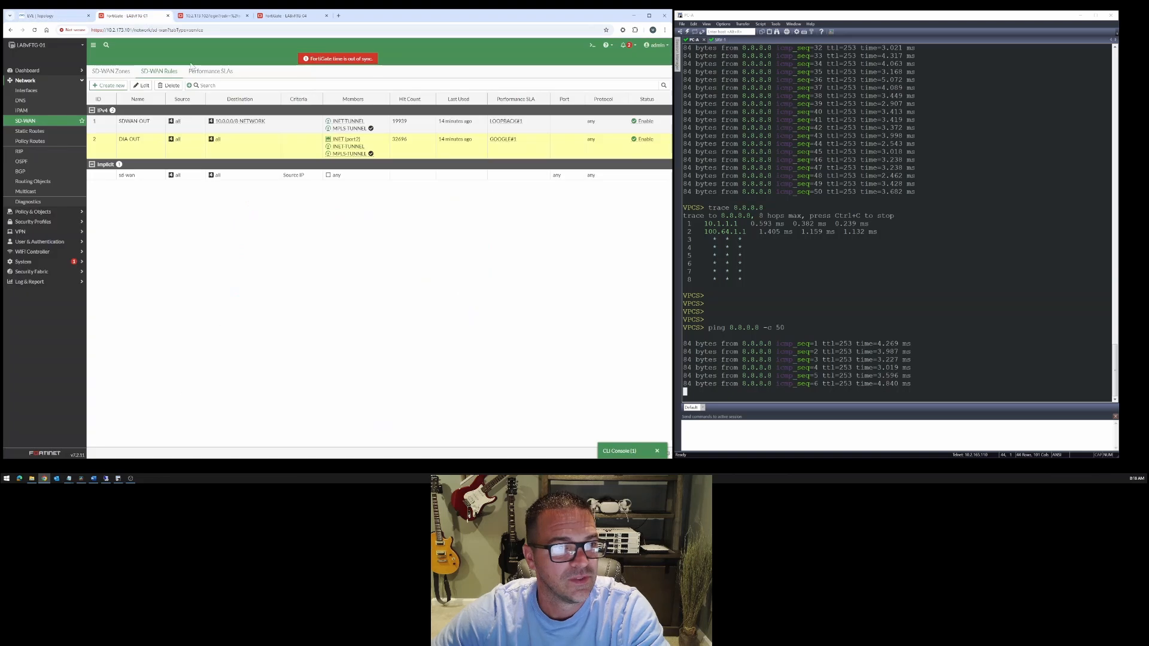
{"action": "left_click", "coordinate": [210, 16]}
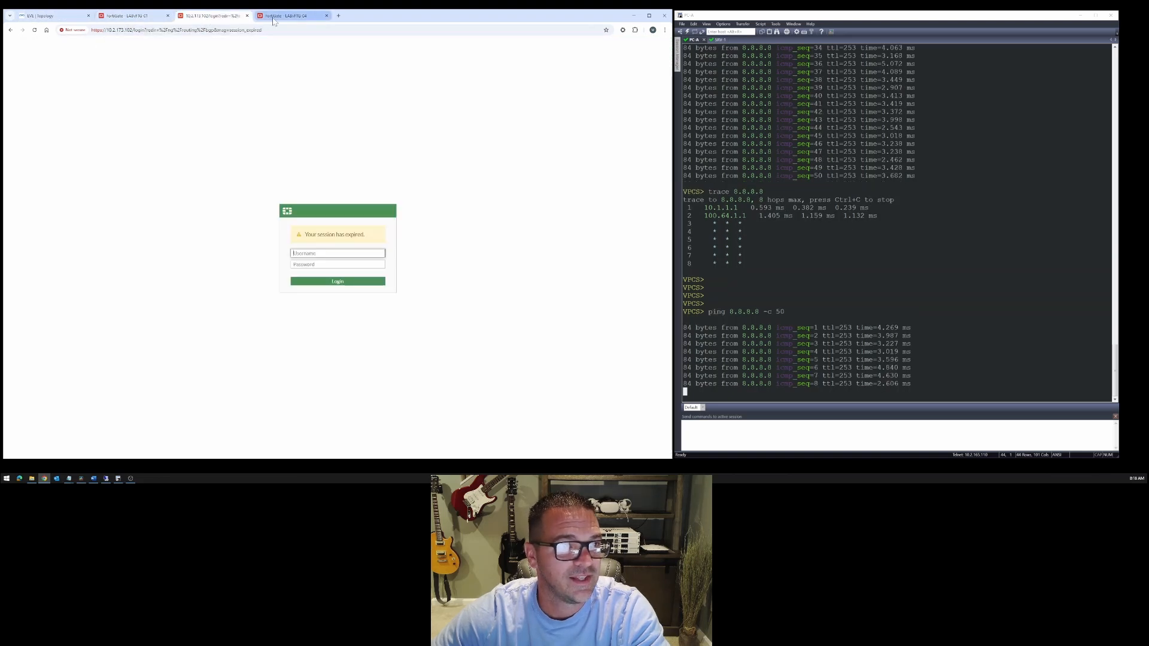
- Open the GOOGLE performance SLA on LABvFTG-01, examine its check interval, failure and restore thresholds, and leave it without saving
{"action": "left_click", "coordinate": [129, 16]}
{"action": "left_click", "coordinate": [210, 70]}
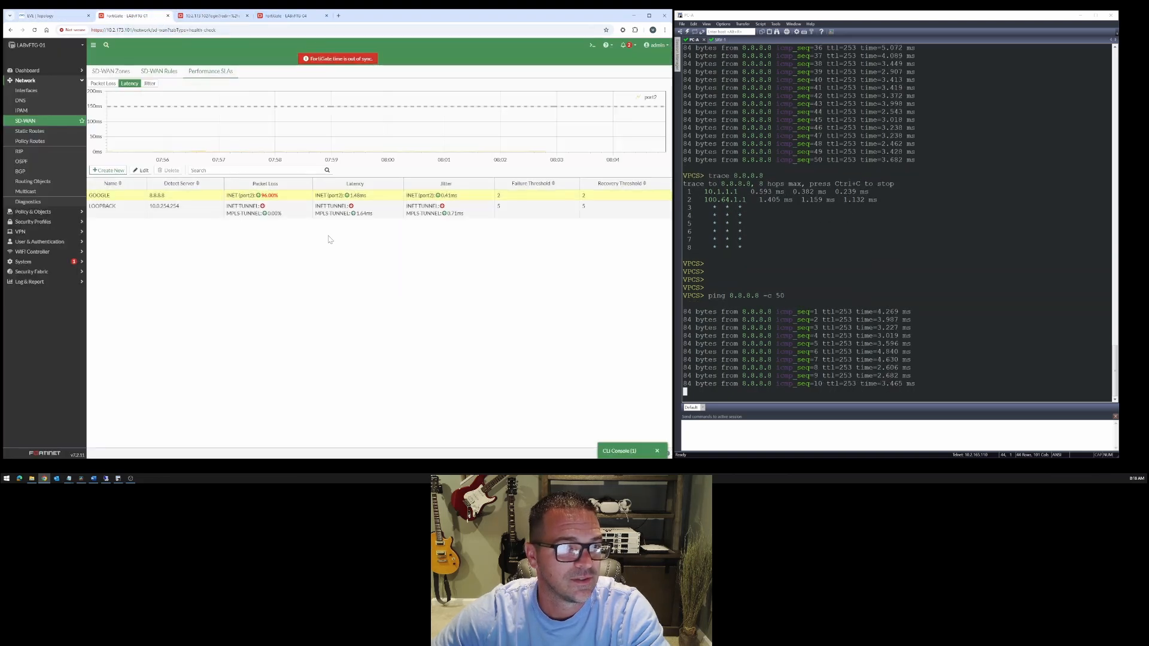
{"action": "mouse_move", "coordinate": [273, 203]}
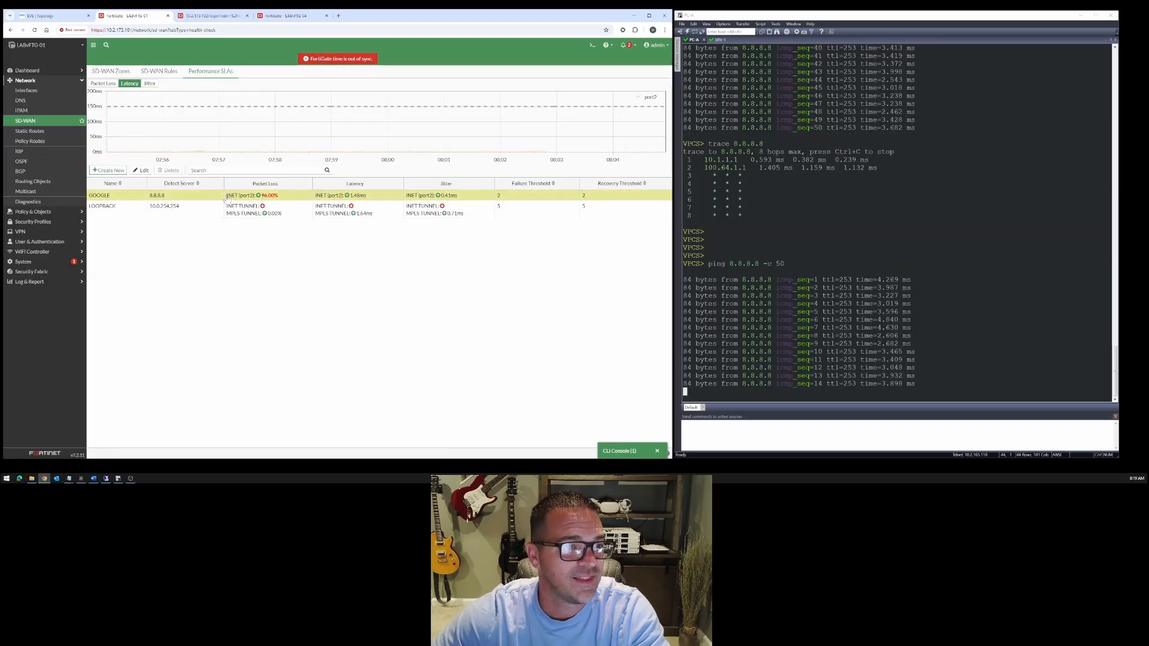
{"action": "double_click", "coordinate": [127, 196]}
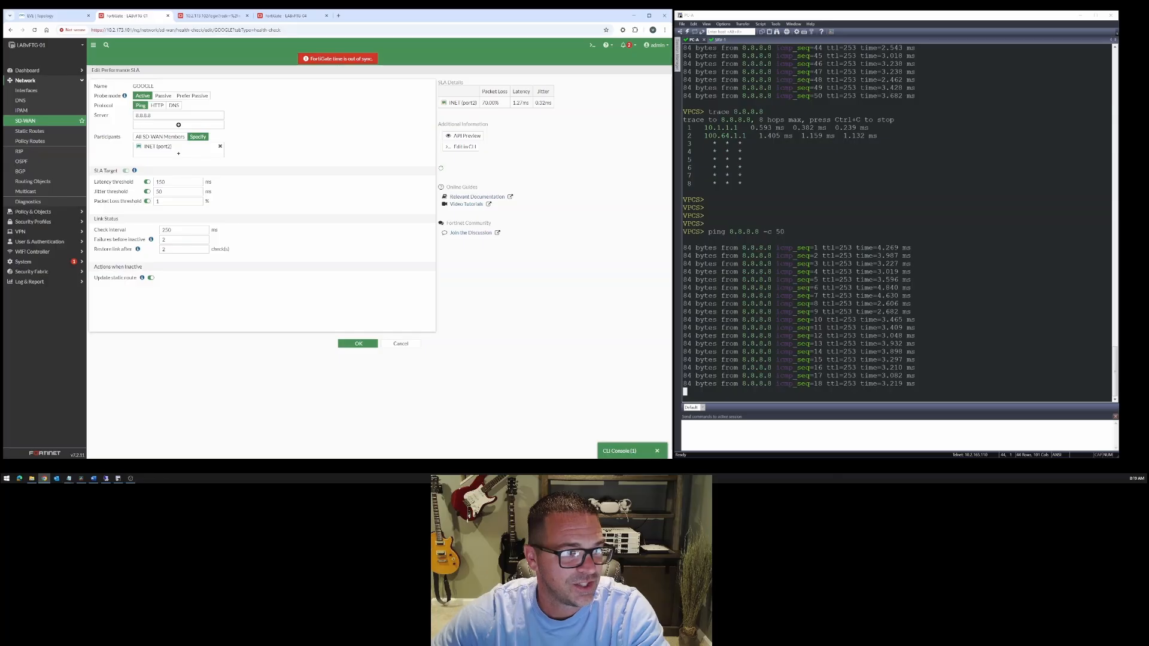
{"action": "double_click", "coordinate": [167, 230]}
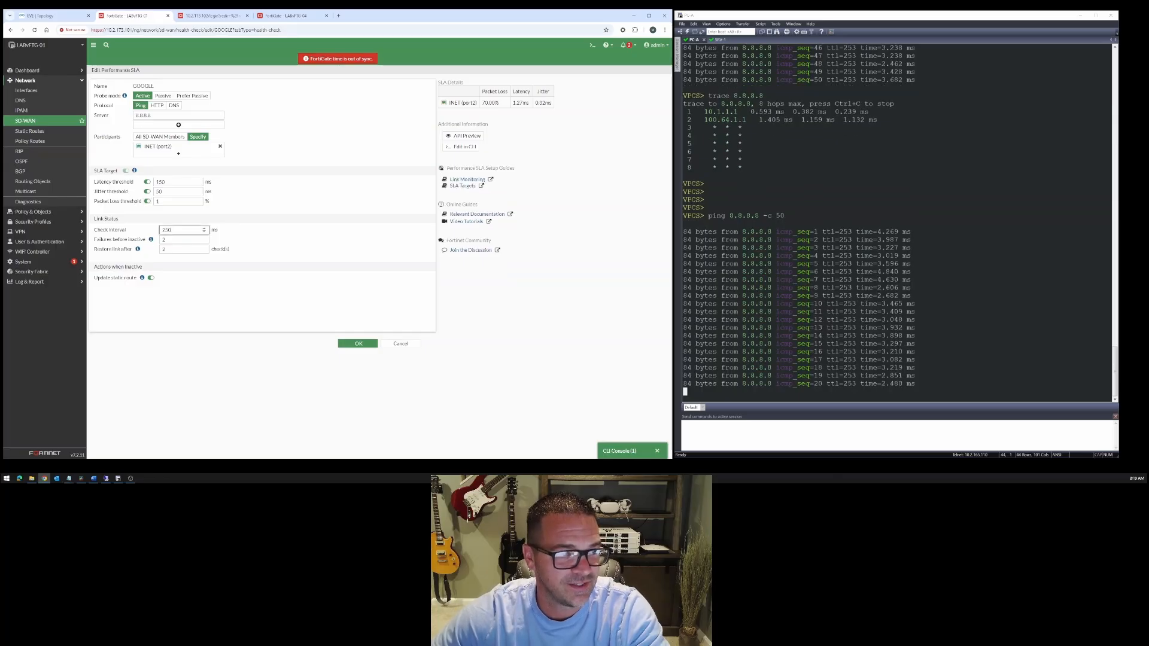
{"action": "double_click", "coordinate": [164, 239]}
{"action": "double_click", "coordinate": [164, 250]}
{"action": "left_click", "coordinate": [289, 214]}
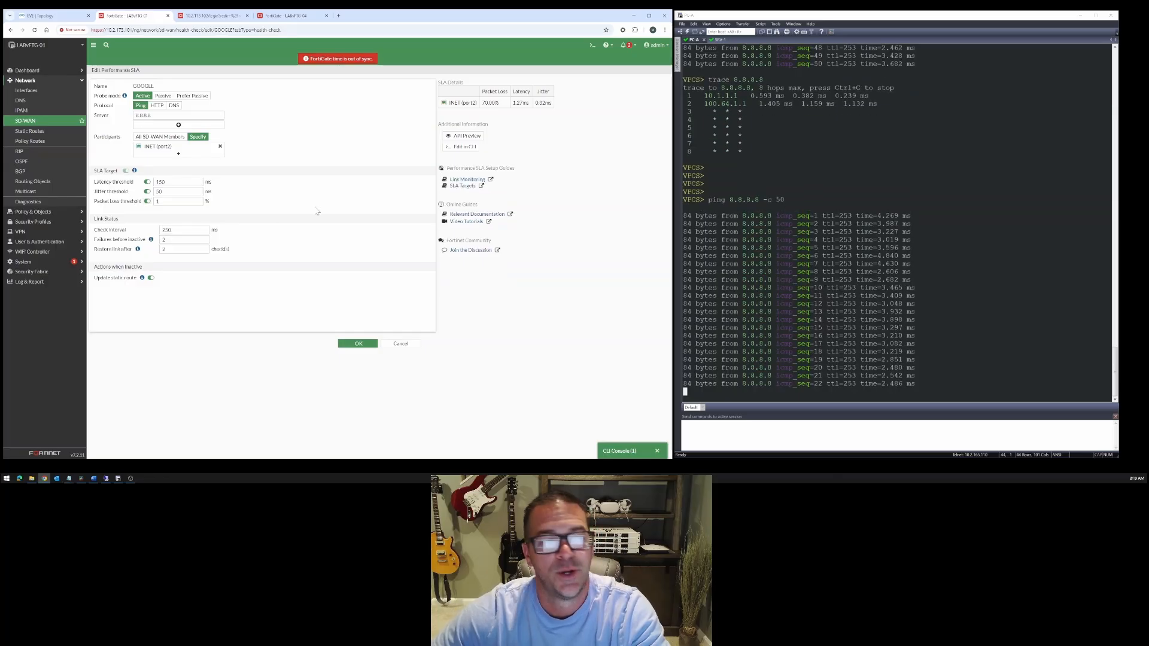
{"action": "left_click", "coordinate": [399, 344]}
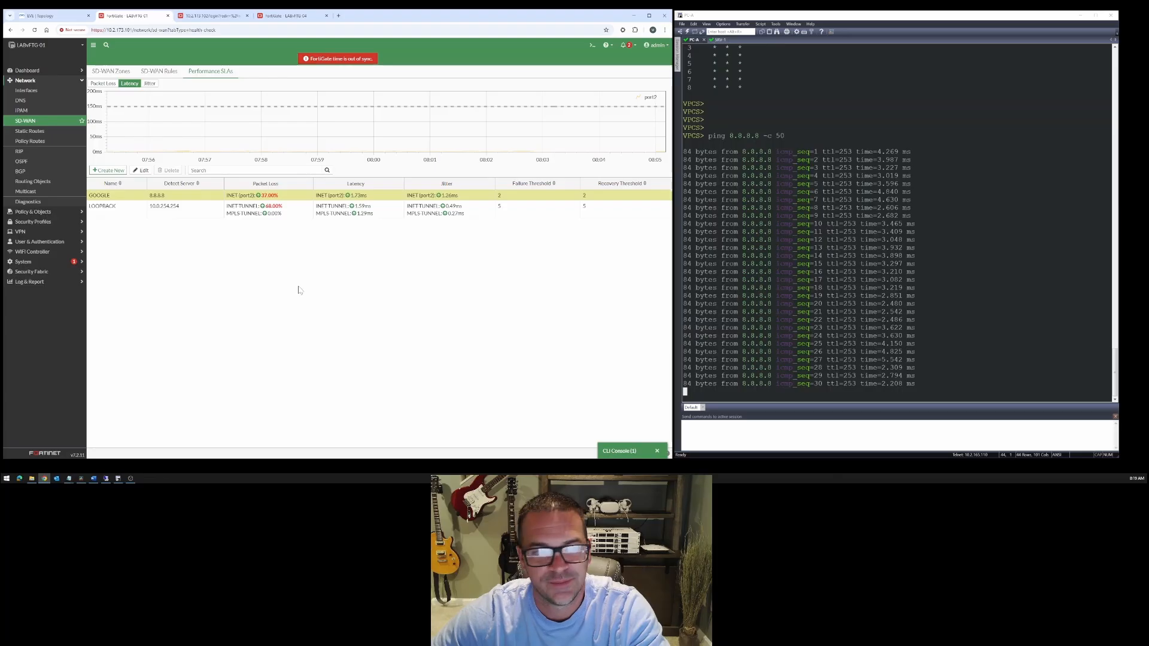
- Monitor INET recovery on LABvFTG-01 by comparing the SD-WAN rules with the packet loss in the performance SLAs
{"action": "left_click", "coordinate": [159, 71]}
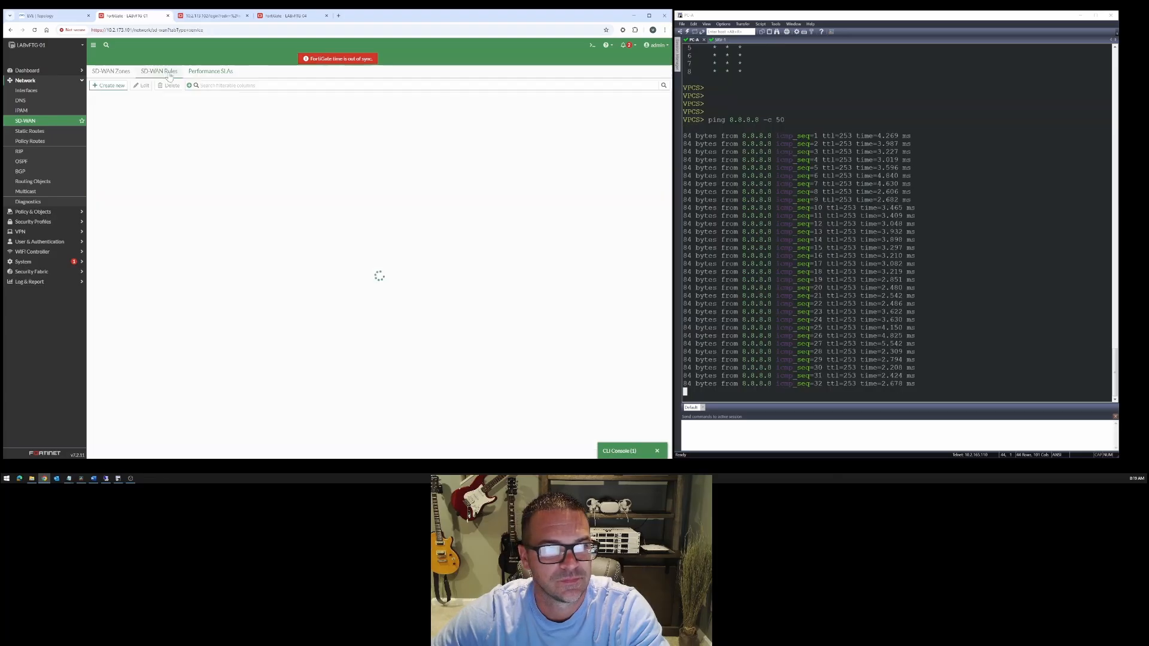
{"action": "left_click", "coordinate": [201, 72]}
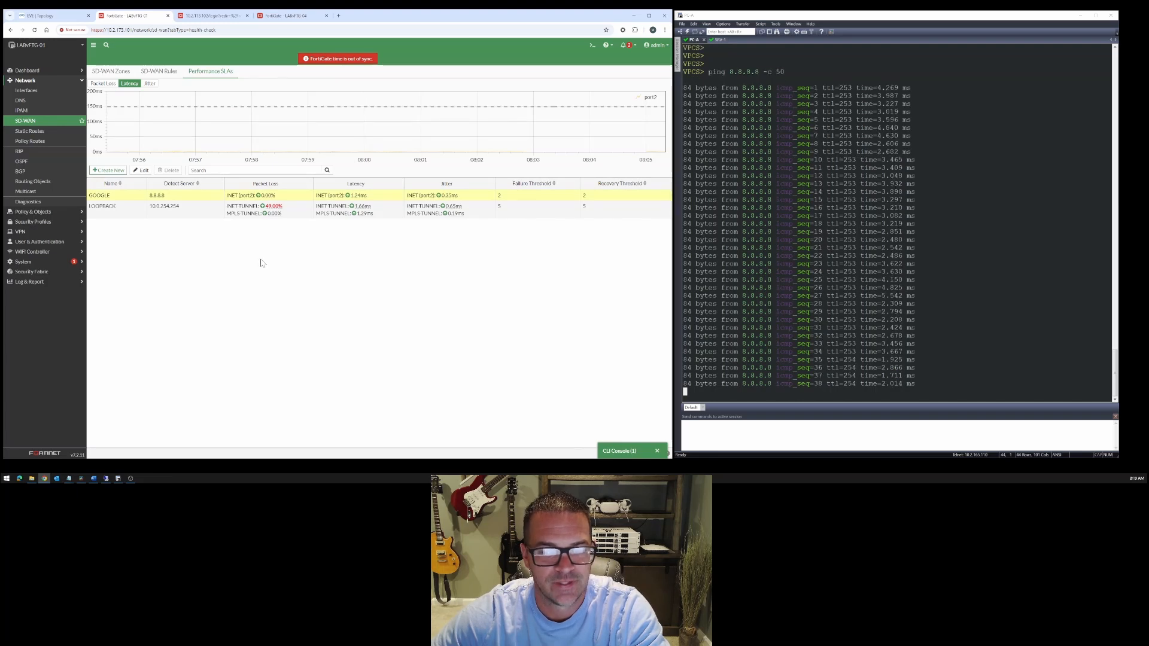
{"action": "left_click", "coordinate": [175, 72]}
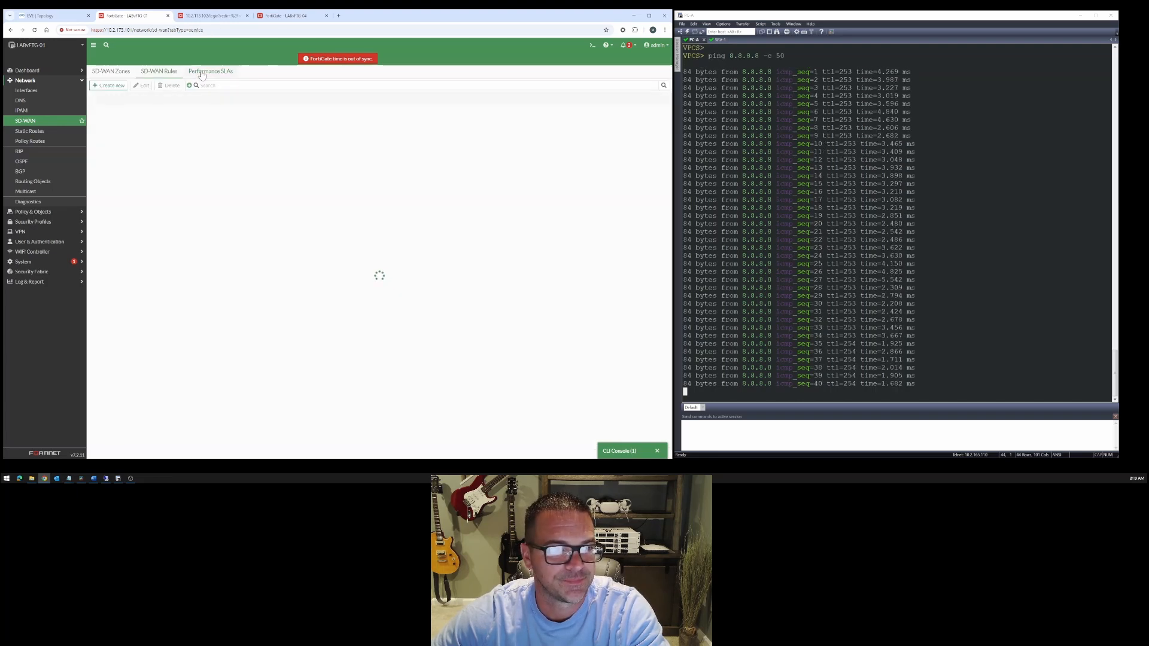
{"action": "left_click", "coordinate": [204, 72]}
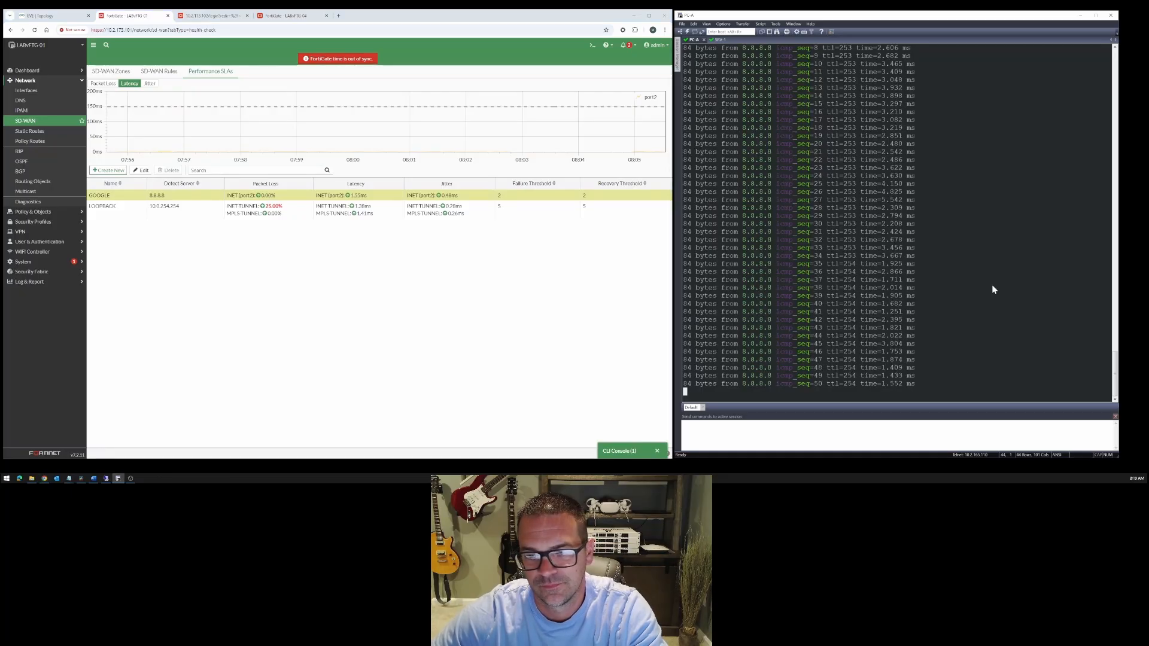
- Run another 50-packet ping from PC-A to 8.8.8.8 while checking LABvFTG-01's preferred rule members and SLA packet loss
{"action": "key", "text": "Up"}
{"action": "key", "text": "Return"}
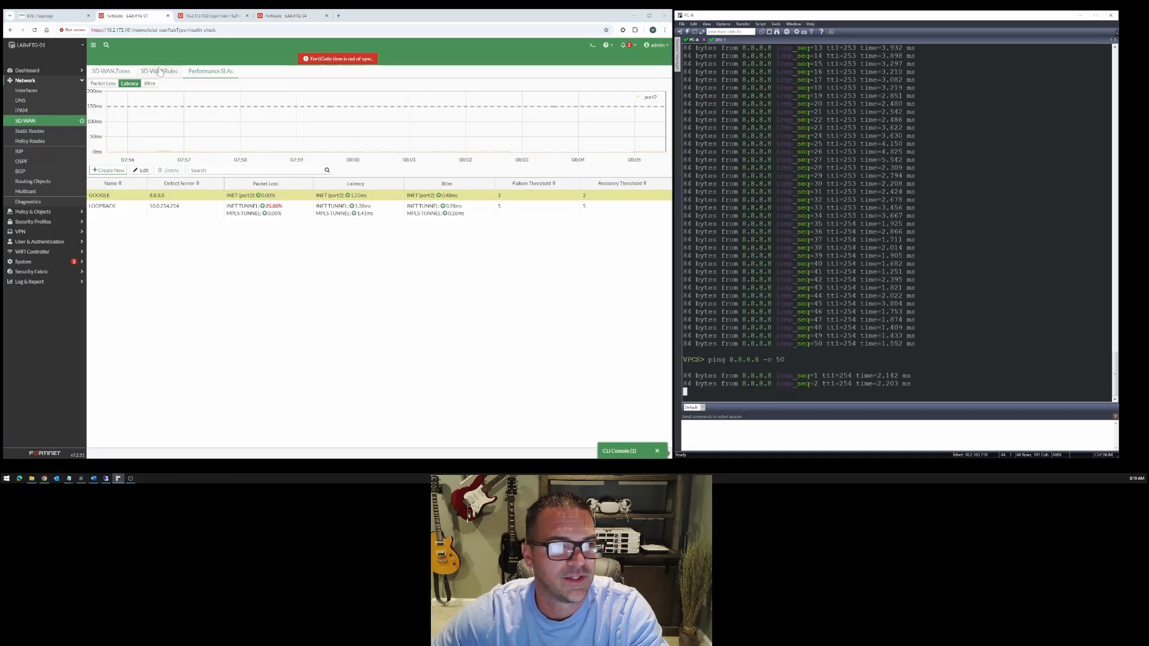
{"action": "left_click", "coordinate": [160, 72]}
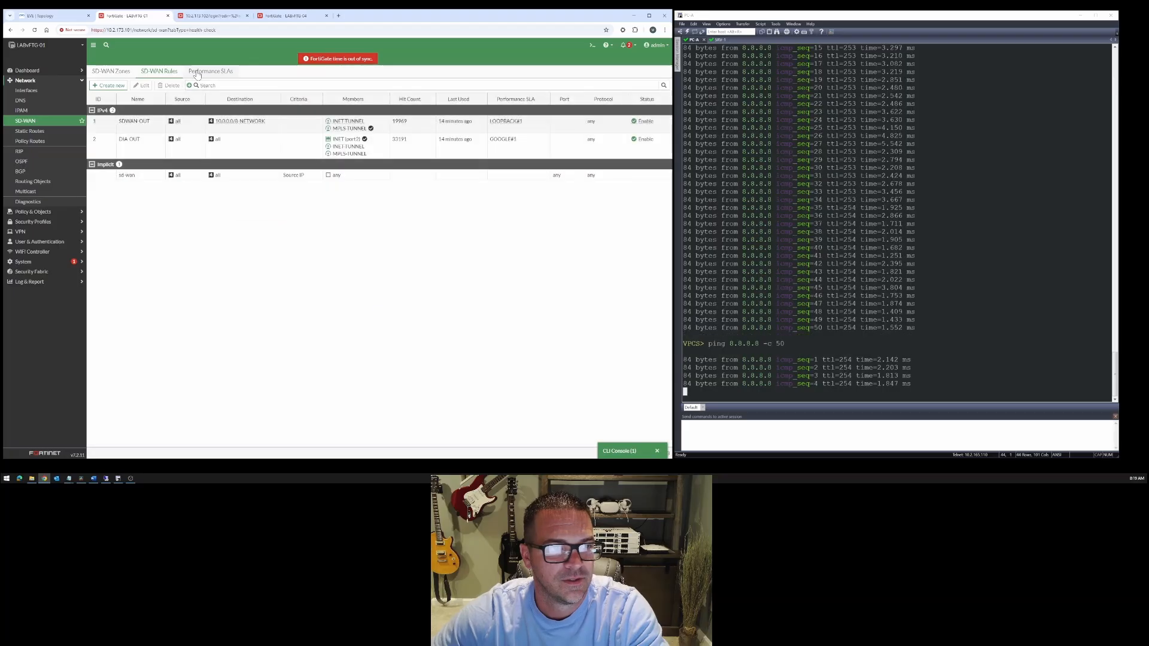
{"action": "left_click", "coordinate": [198, 72]}
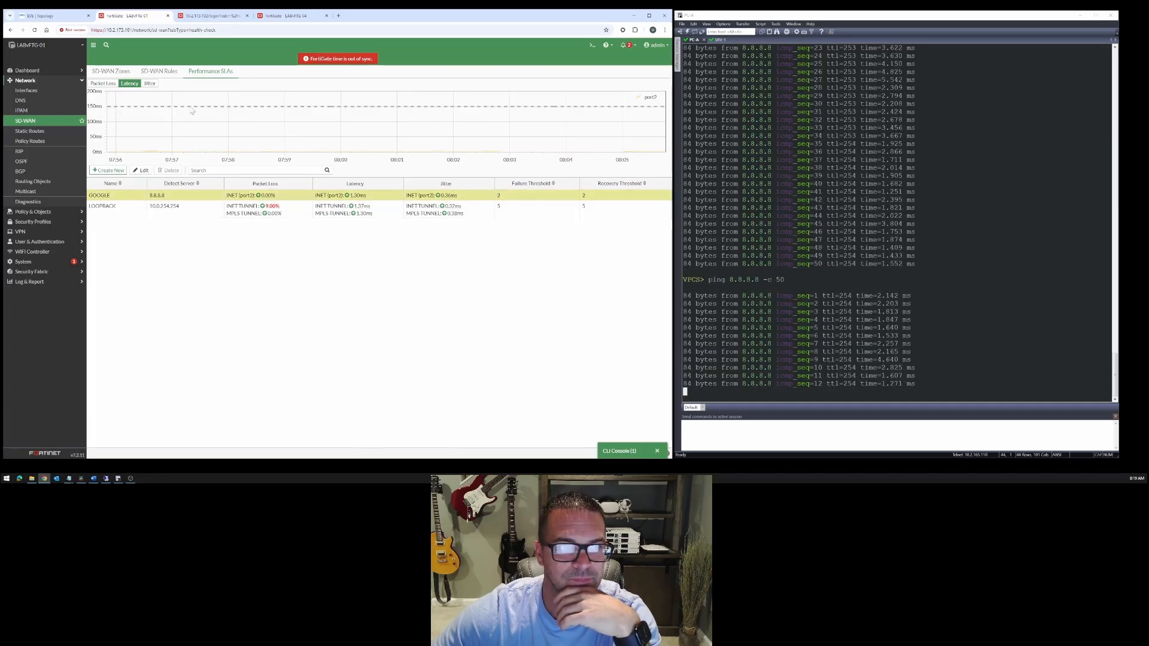
{"action": "left_click", "coordinate": [160, 71]}
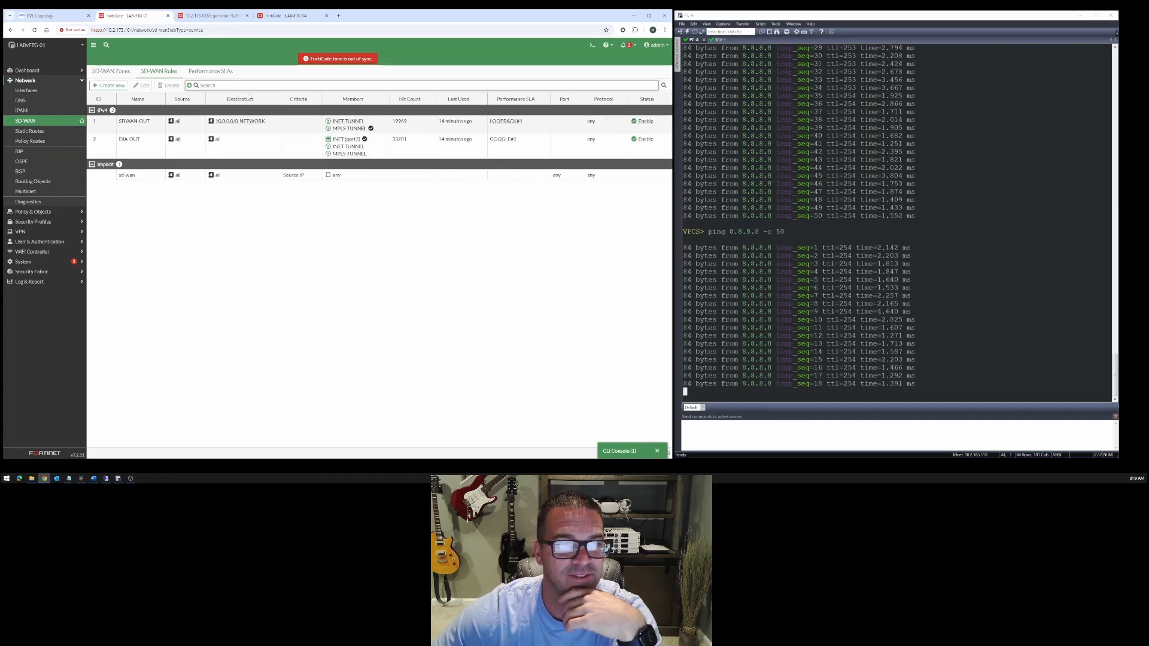
{"action": "left_click", "coordinate": [219, 74]}
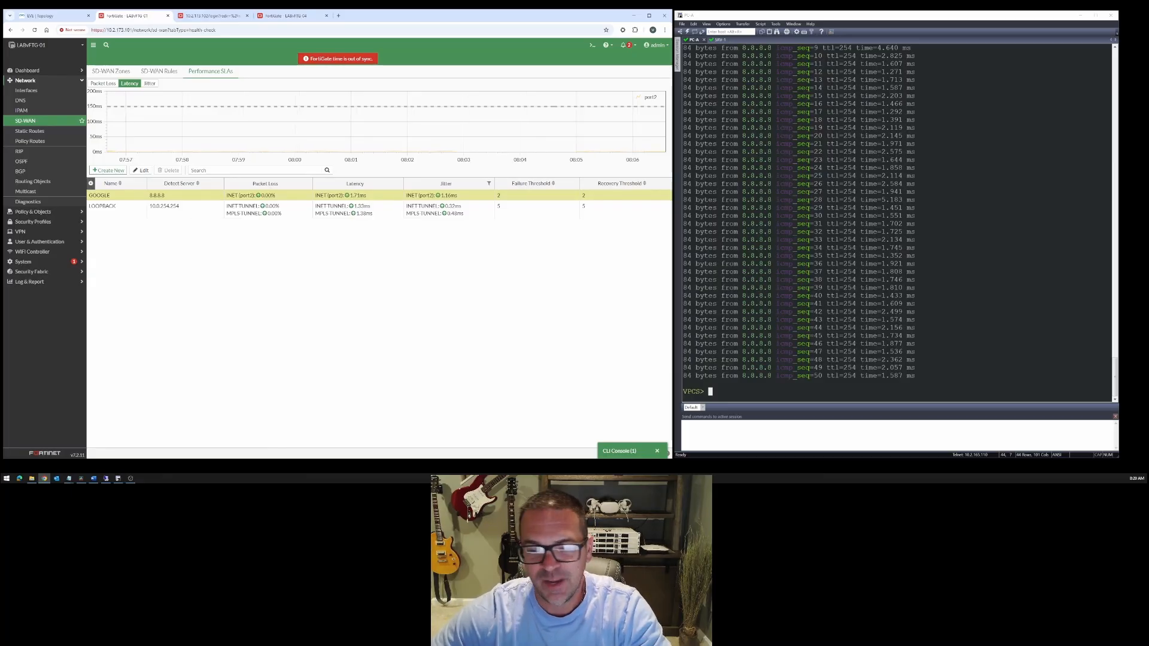
- Recall and run the trace to 10.0.0.10 in the PC-A console
{"action": "left_click", "coordinate": [763, 139]}
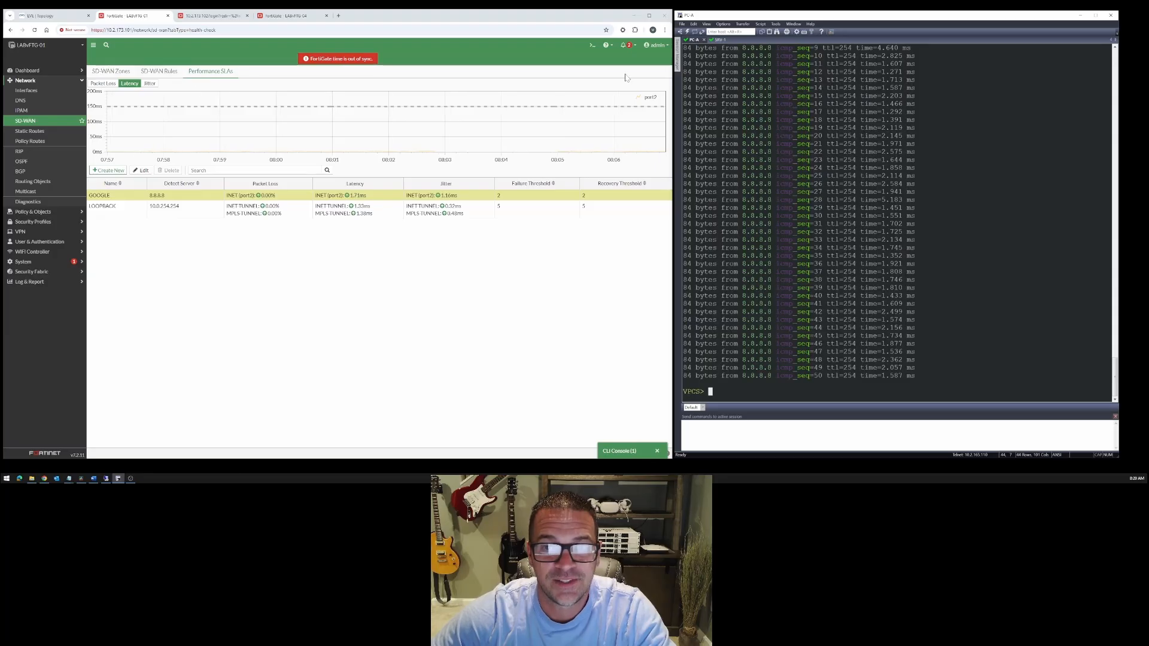
{"action": "key", "text": "Up"}
{"action": "key", "text": "Up"}
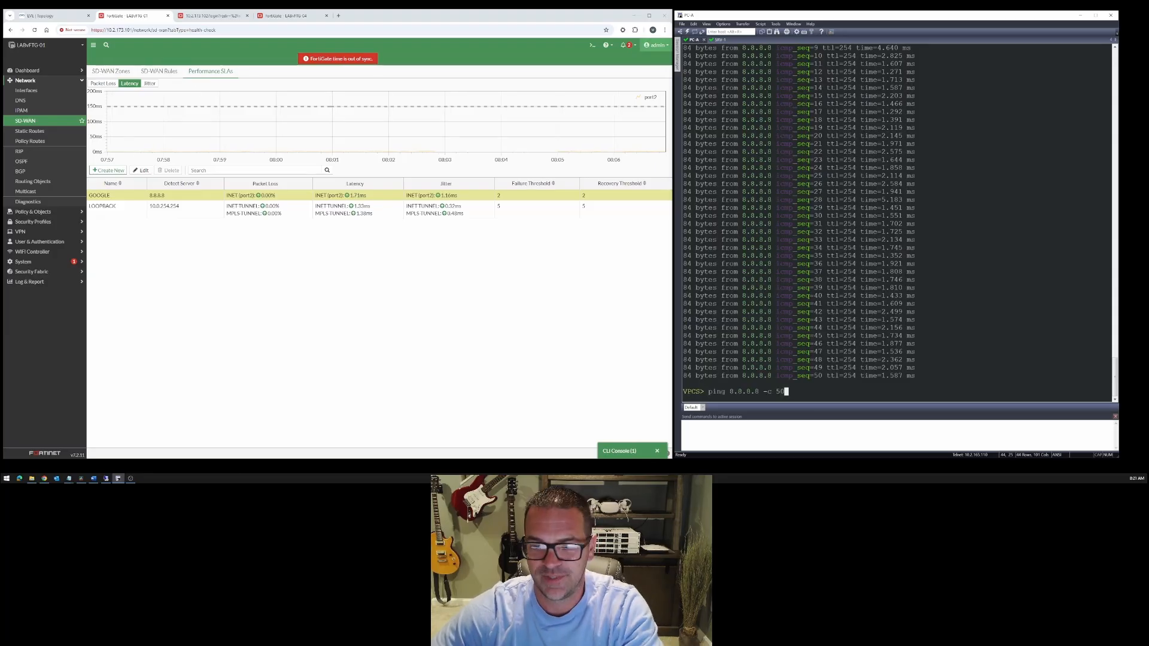
{"action": "key", "text": "Down"}
{"action": "key", "text": "Up"}
{"action": "key", "text": "Up"}
{"action": "key", "text": "Up"}
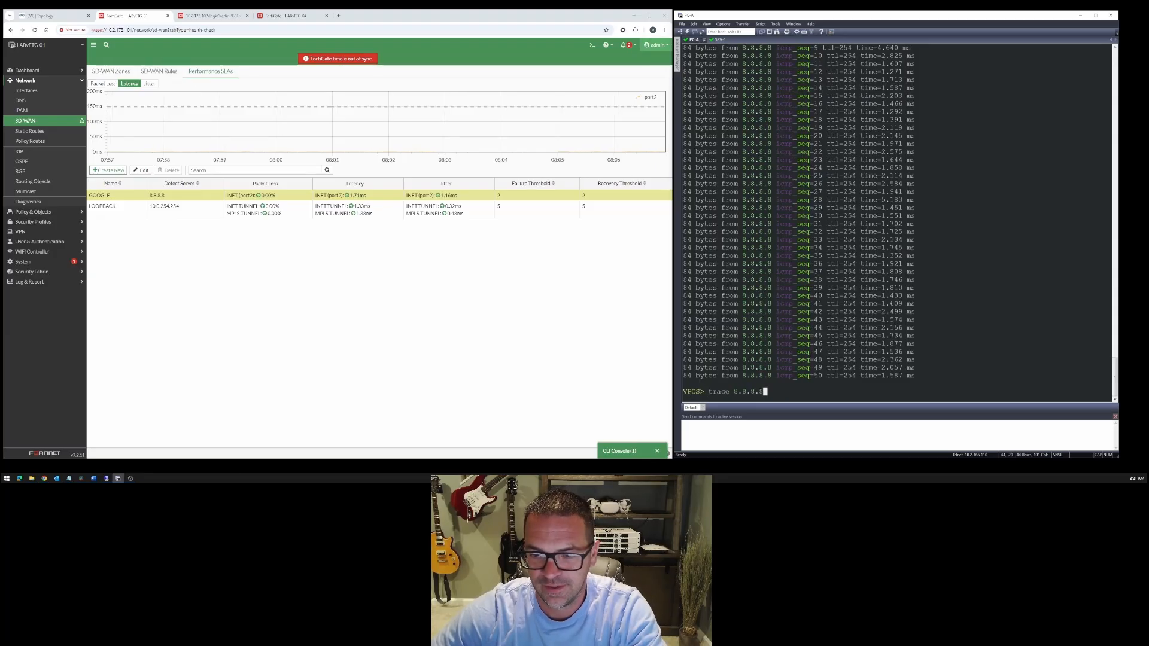
{"action": "key", "text": "Down"}
{"action": "key", "text": "Up"}
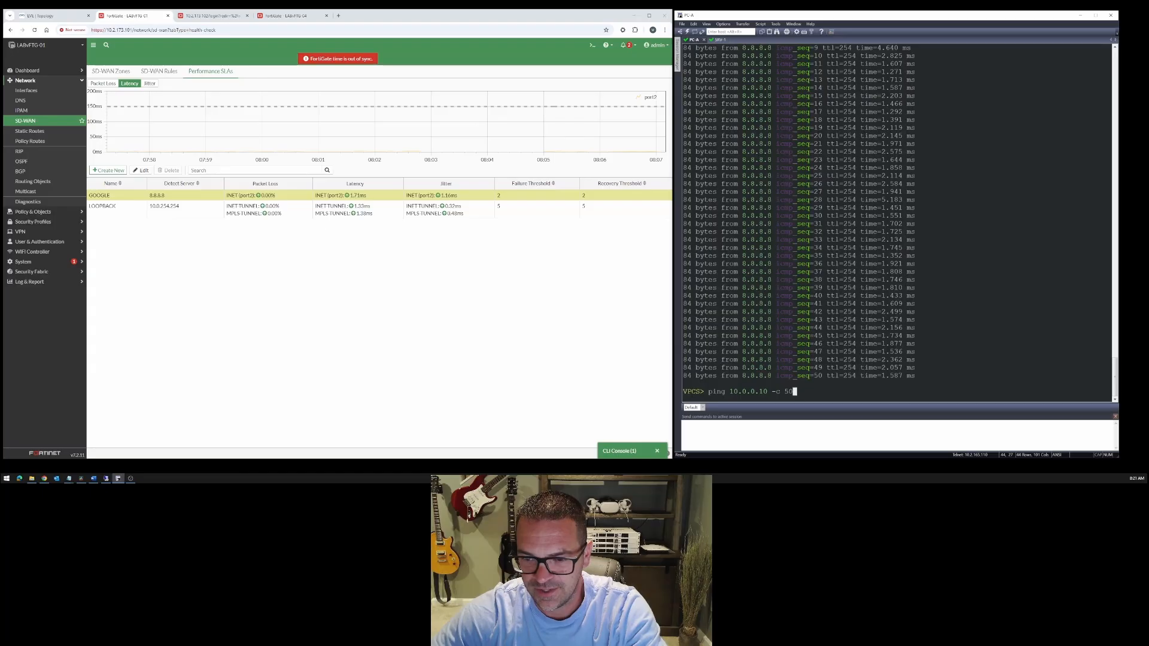
{"action": "key", "text": "Up"}
{"action": "key", "text": "Return"}
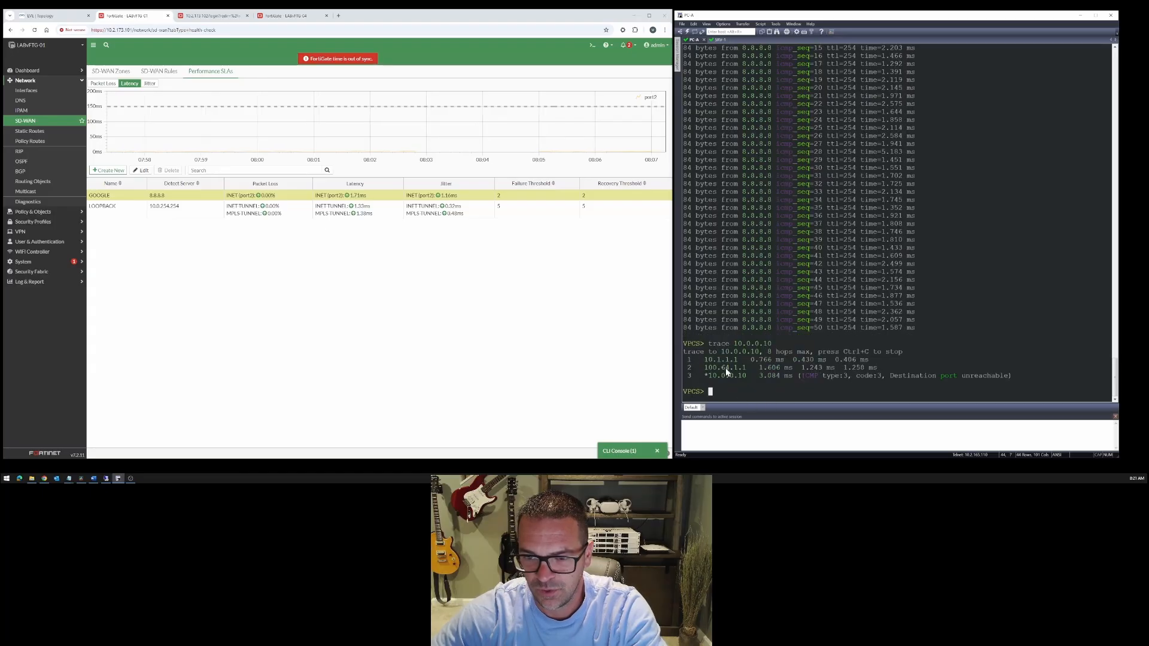
- Highlight the trace's second hop and compare it with the INET and MPLS tunnel subnets in the lab topology
{"action": "left_click_drag", "start_coordinate": [702, 368], "coordinate": [759, 368]}
{"action": "key", "text": "Return"}
{"action": "key", "text": "Return"}
{"action": "key", "text": "Return"}
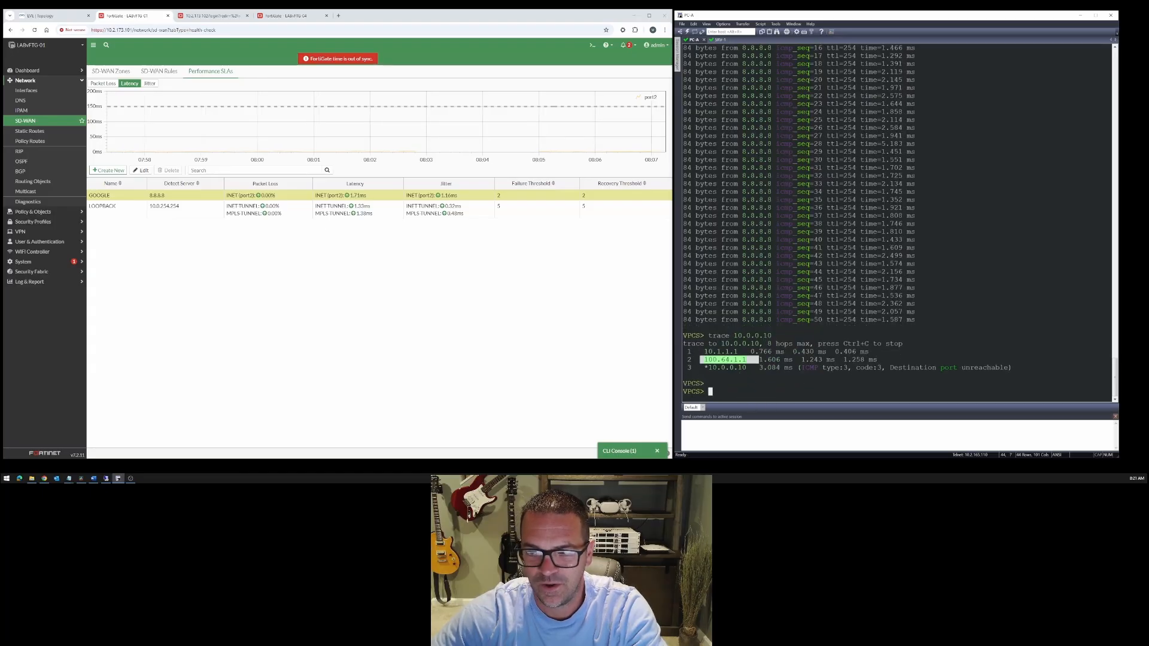
{"action": "left_click", "coordinate": [157, 71]}
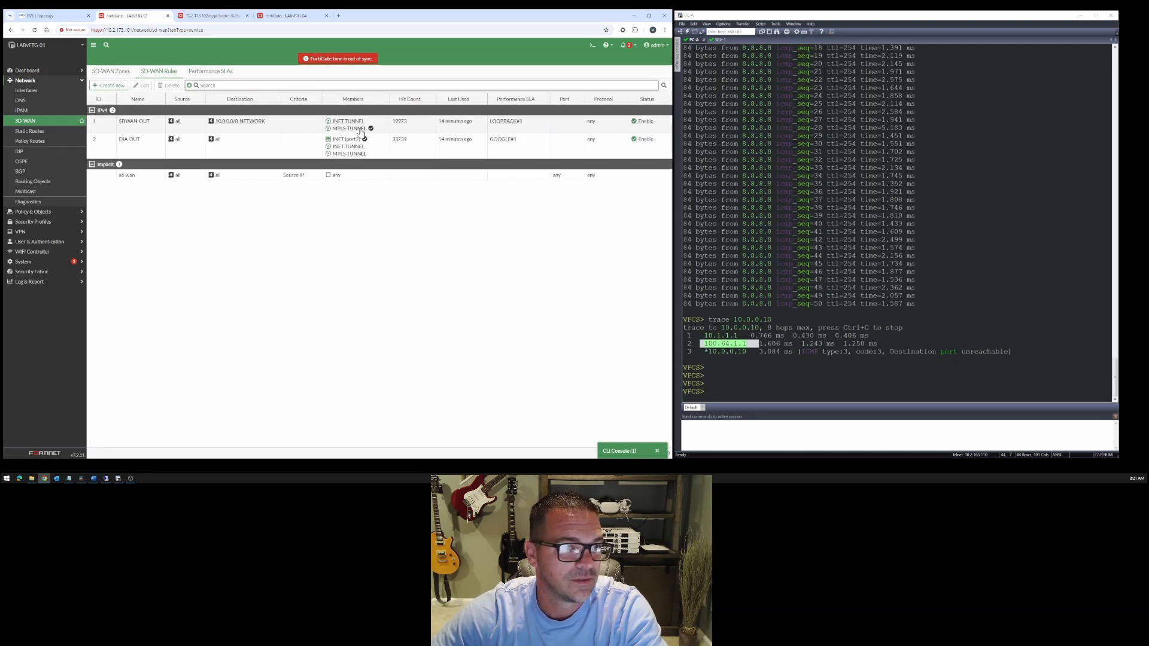
{"action": "left_click", "coordinate": [61, 9]}
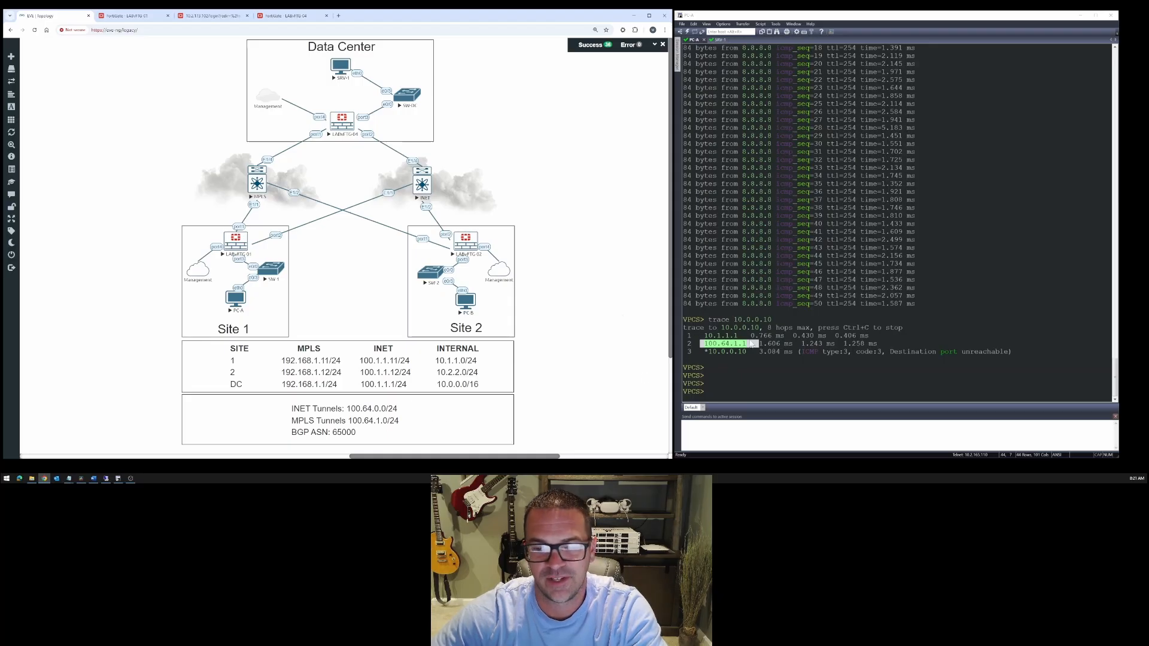
- Start a new 50-packet ping from PC-A to 8.8.8.8
{"action": "left_click", "coordinate": [752, 345]}
{"action": "key", "text": "Up"}
{"action": "key", "text": "Up"}
{"action": "key", "text": "Return"}
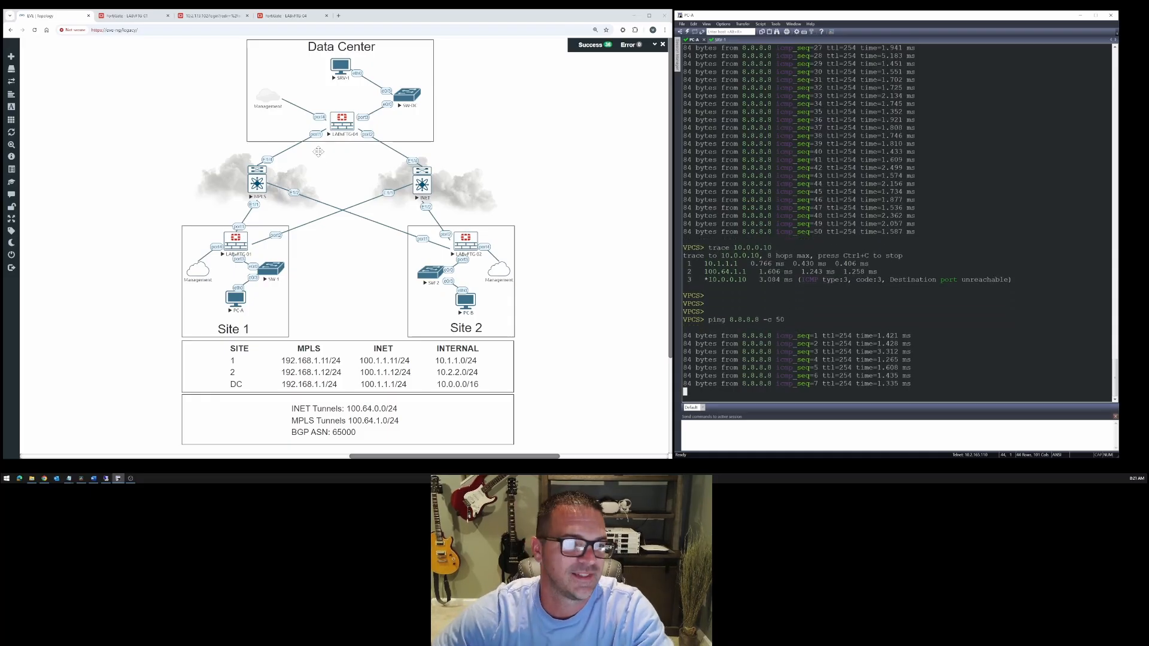
- Apply 10% packet loss to the E1/1 side of the link between the INET router and LABvFTG-01
{"action": "right_click", "coordinate": [280, 235]}
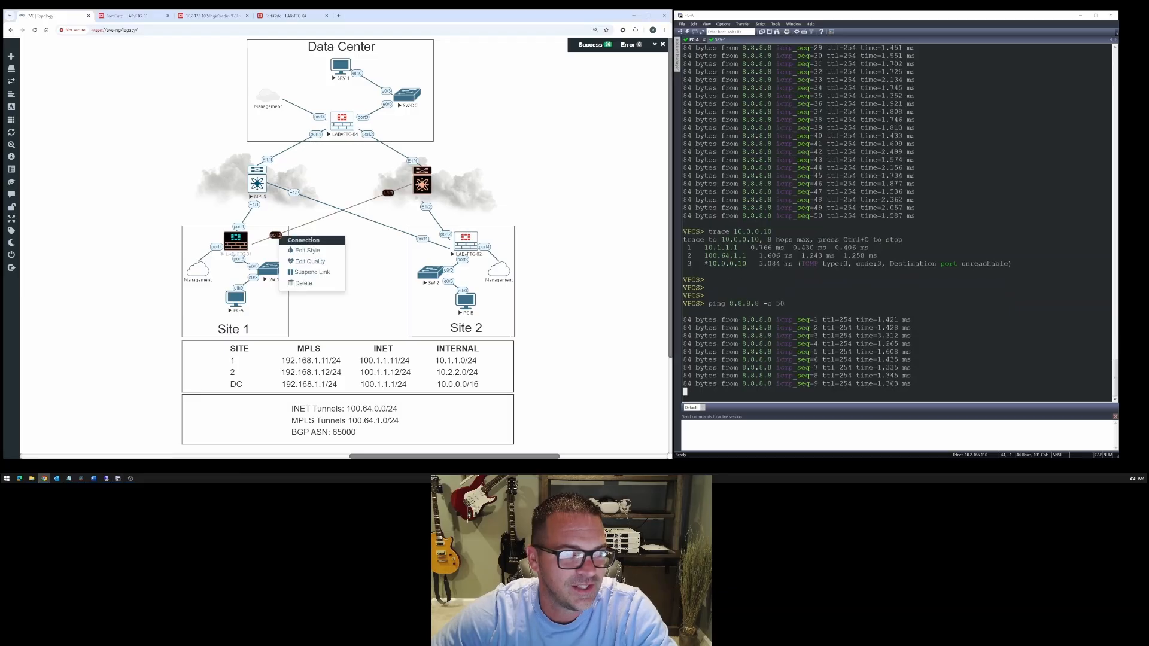
{"action": "left_click", "coordinate": [309, 262]}
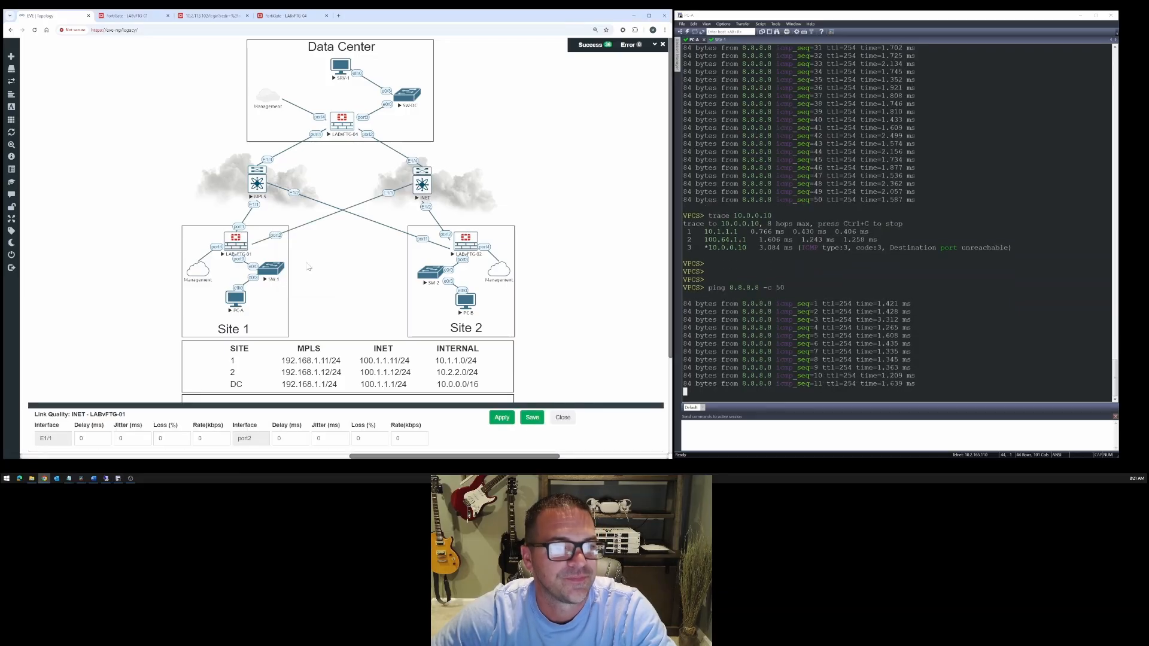
{"action": "double_click", "coordinate": [159, 439]}
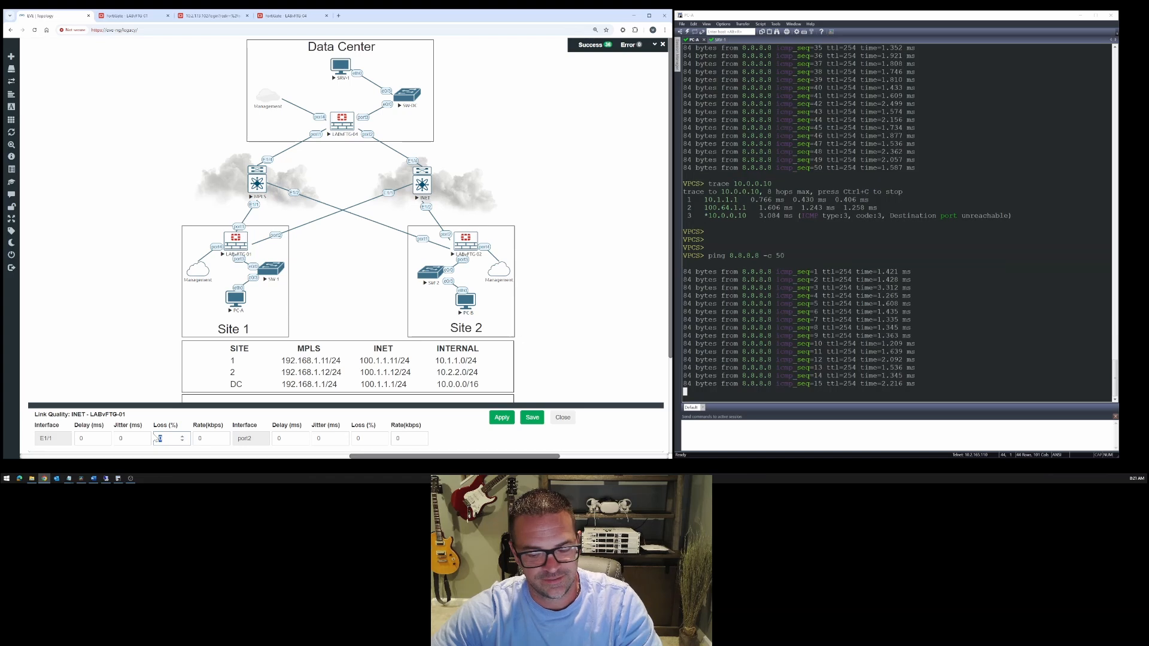
{"action": "type", "text": "10"}
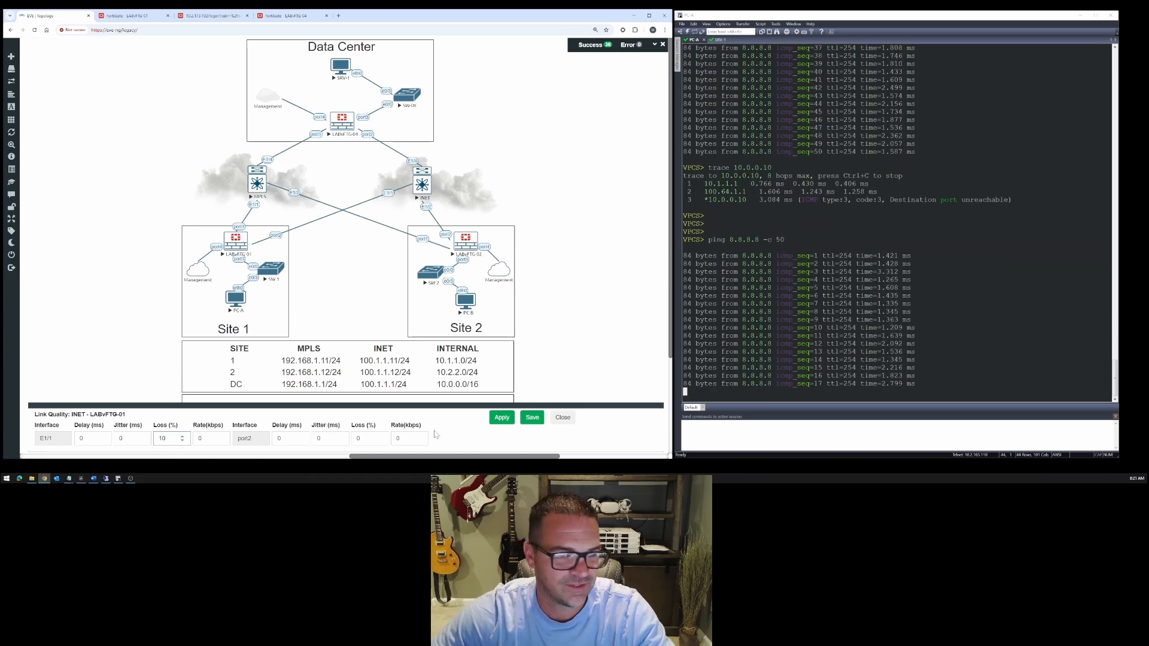
{"action": "left_click", "coordinate": [503, 418]}
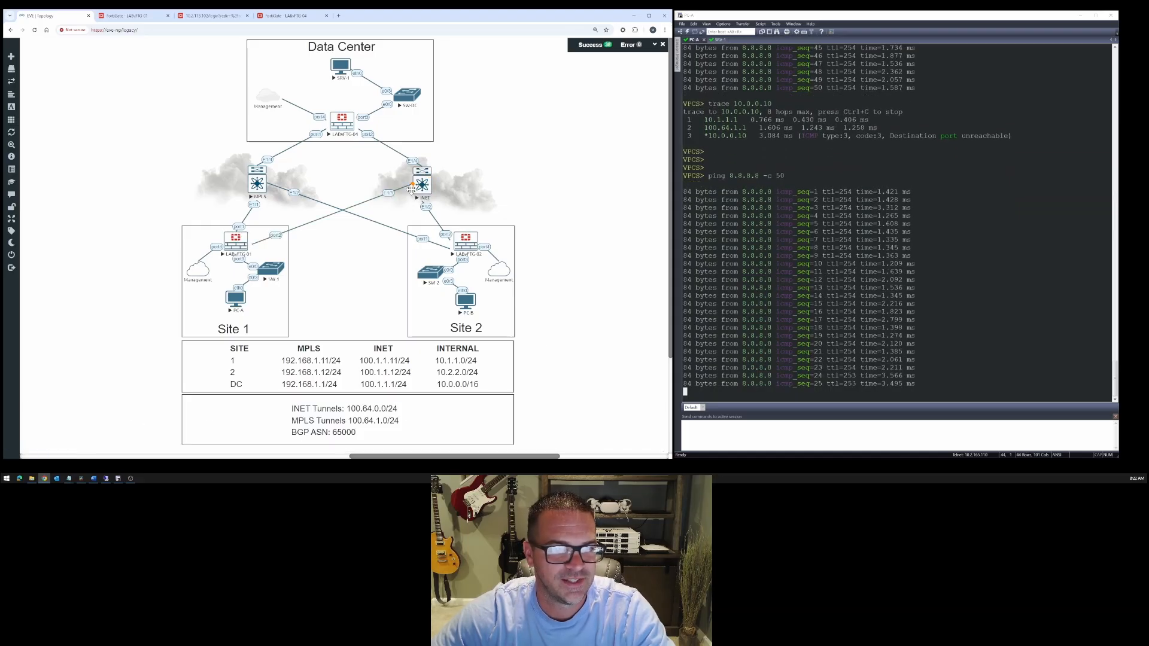
- Check LABvFTG-01's performance SLA packet loss and which member the DIA-OUT SD-WAN rule selects
{"action": "left_click", "coordinate": [134, 16]}
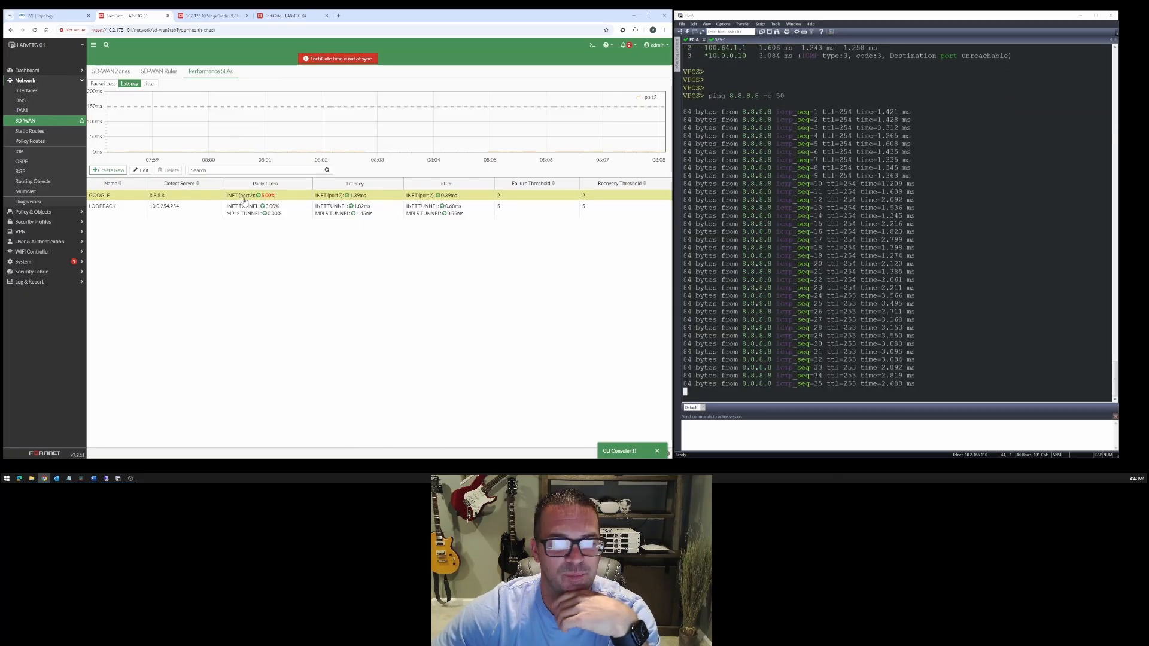
{"action": "left_click", "coordinate": [159, 71]}
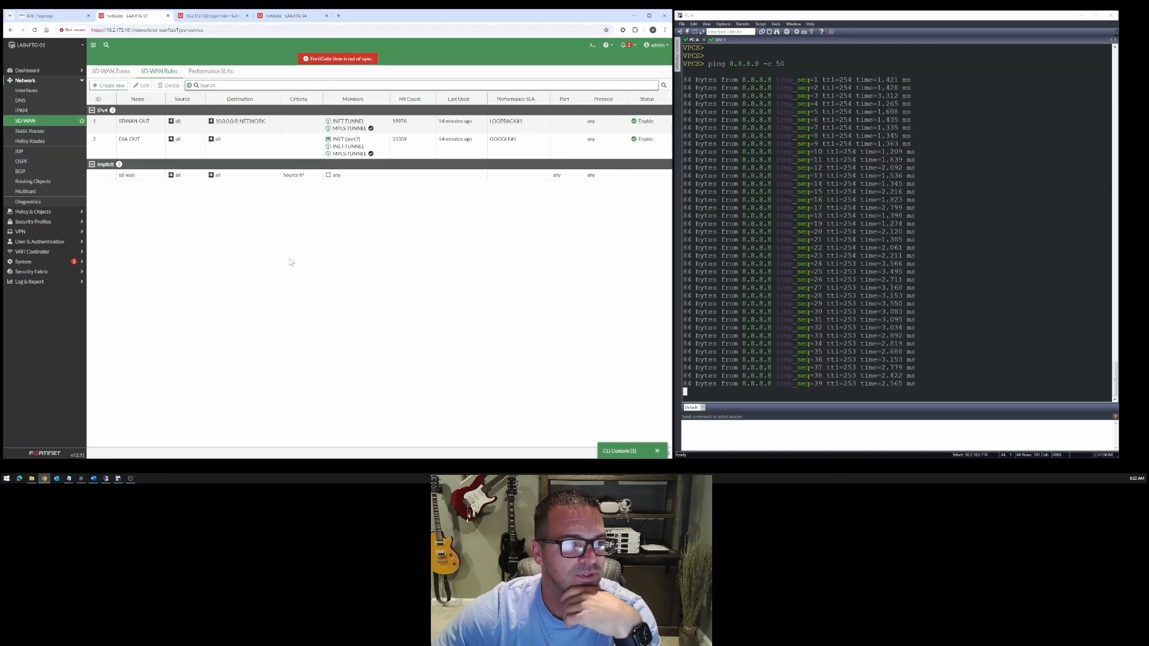
{"action": "left_click", "coordinate": [332, 153]}
{"action": "mouse_move", "coordinate": [352, 156]}
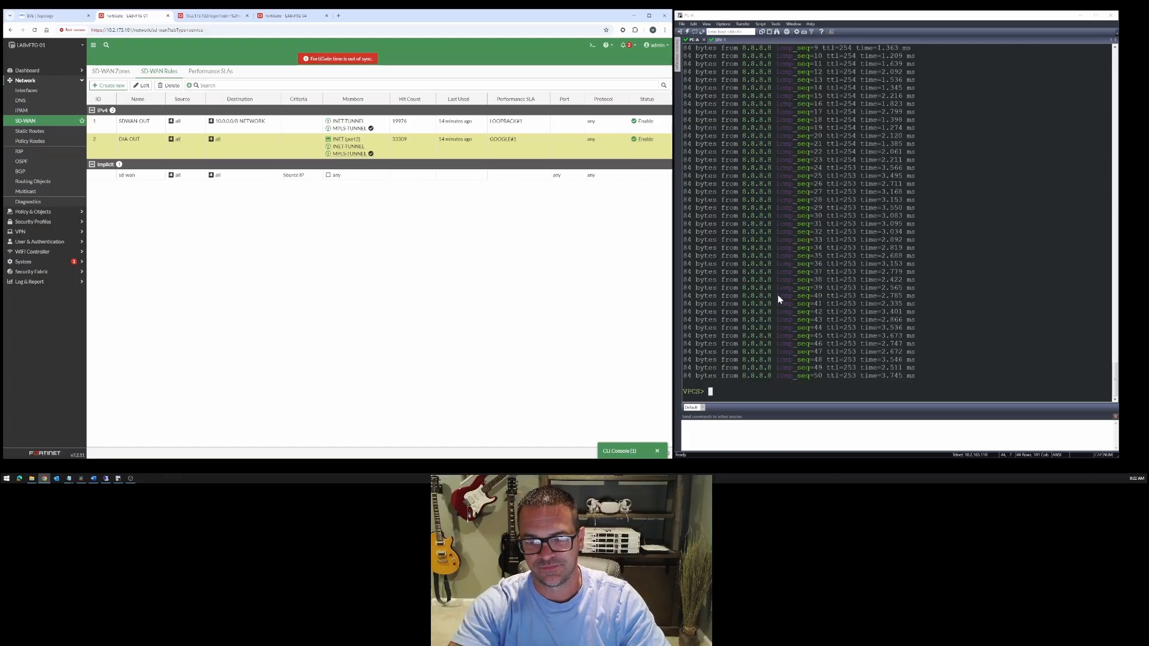
- Trace the route from PC-A to 8.8.8.8 and highlight the second hop
{"action": "type", "text": "trace "}
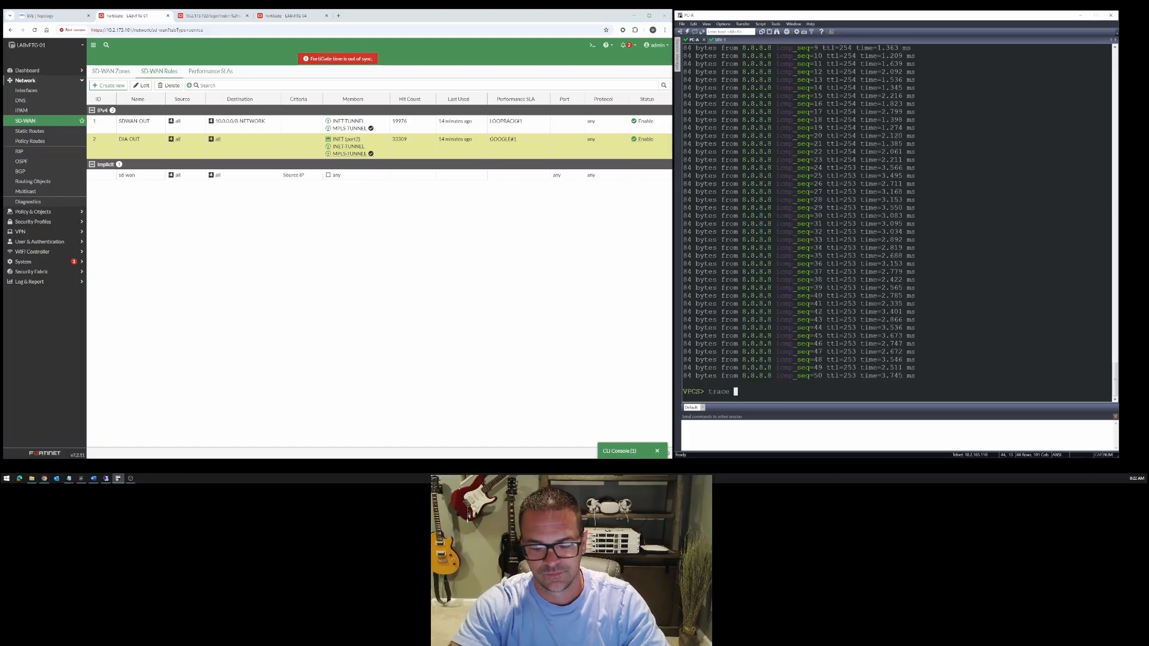
{"action": "type", "text": "8.8.8.8"}
{"action": "key", "text": "Return"}
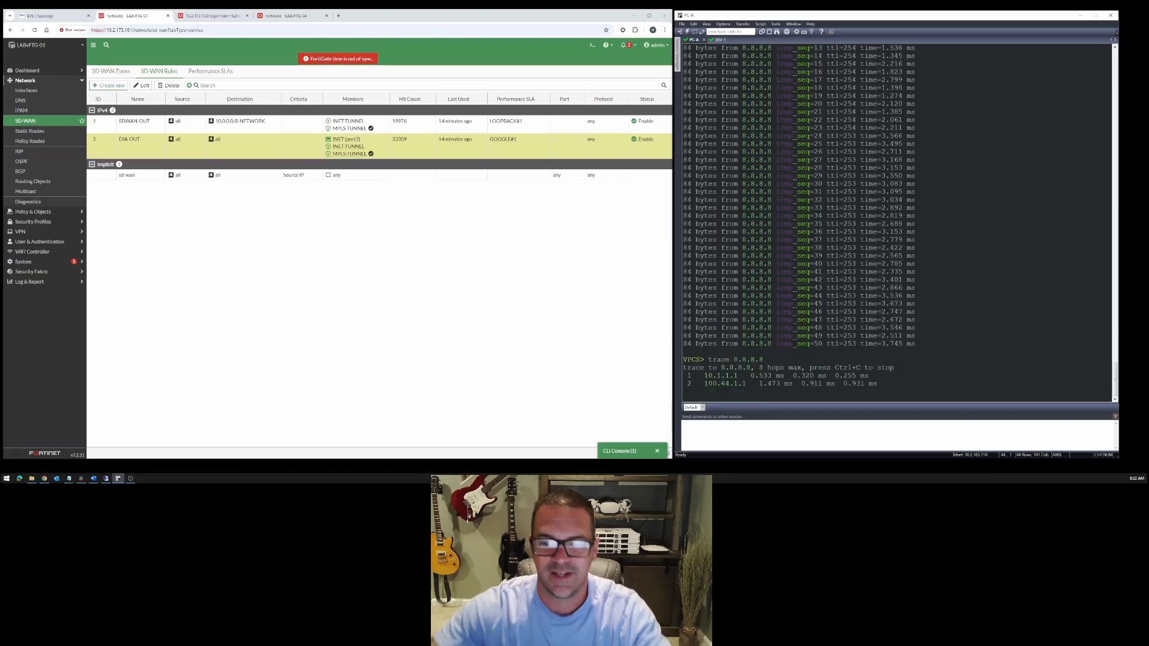
{"action": "left_click_drag", "start_coordinate": [702, 383], "coordinate": [747, 386]}
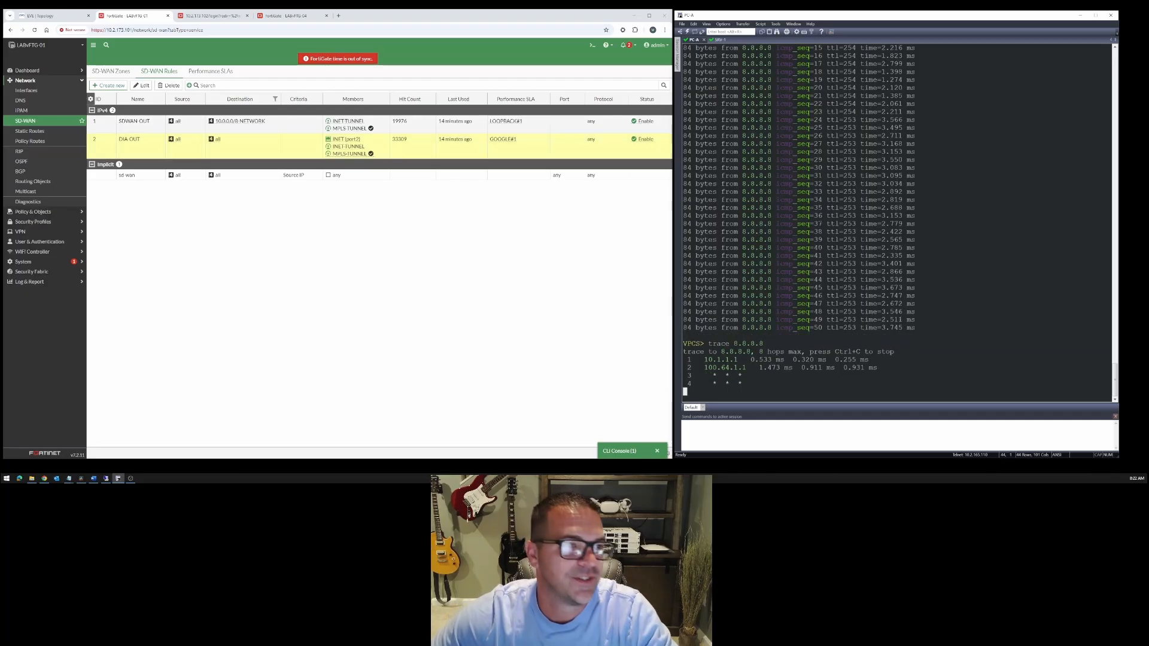
- Check LABvFTG-01's performance SLAs and start a 75-packet ping from PC-A to 8.8.8.8
{"action": "left_click", "coordinate": [210, 70]}
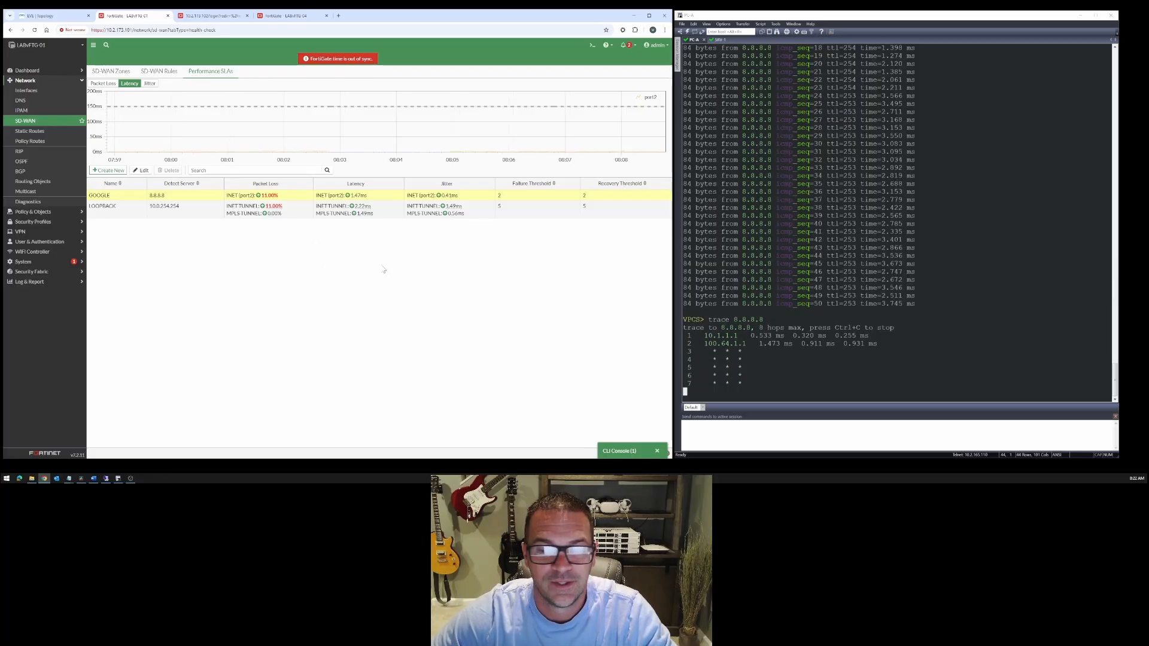
{"action": "left_click", "coordinate": [752, 307]}
{"action": "key", "text": "Up"}
{"action": "key", "text": "Up"}
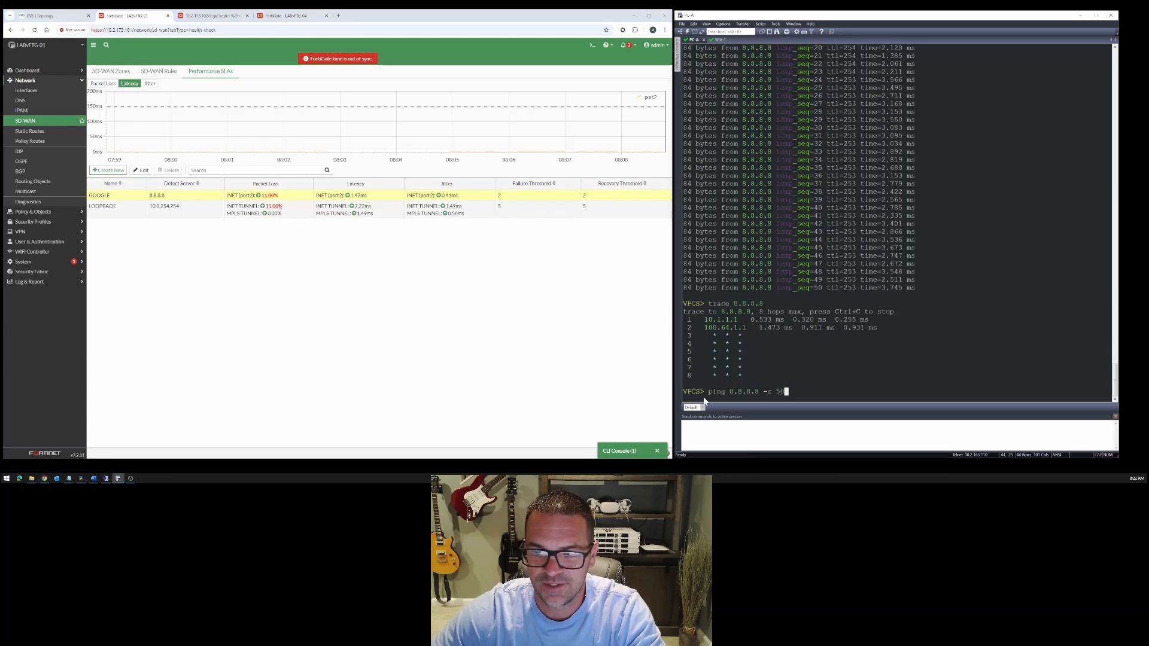
{"action": "left_click_drag", "start_coordinate": [705, 395], "coordinate": [785, 394]}
{"action": "left_click", "coordinate": [791, 393]}
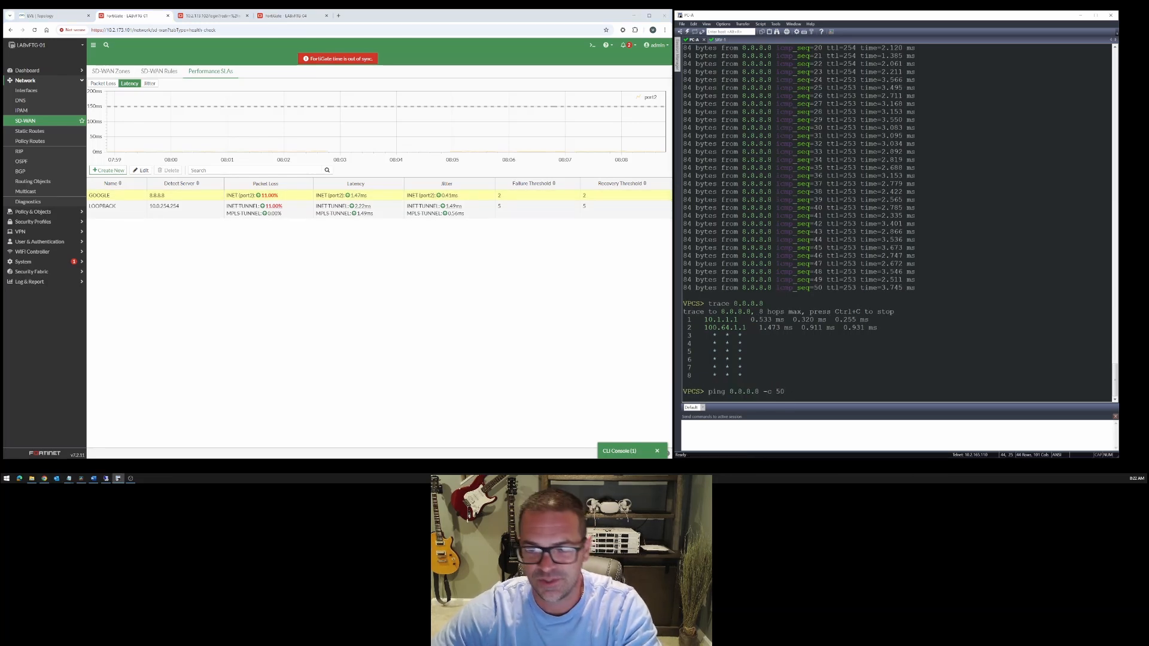
{"action": "key", "text": "BackSpace"}
{"action": "key", "text": "BackSpace"}
{"action": "type", "text": "75"}
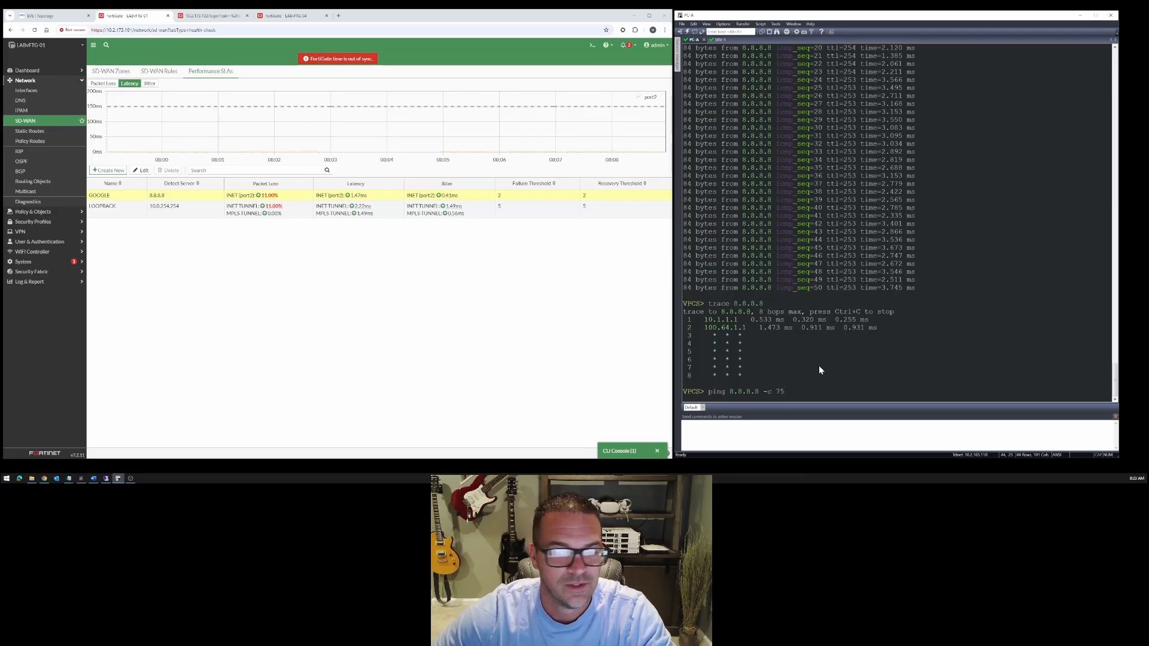
{"action": "key", "text": "Return"}
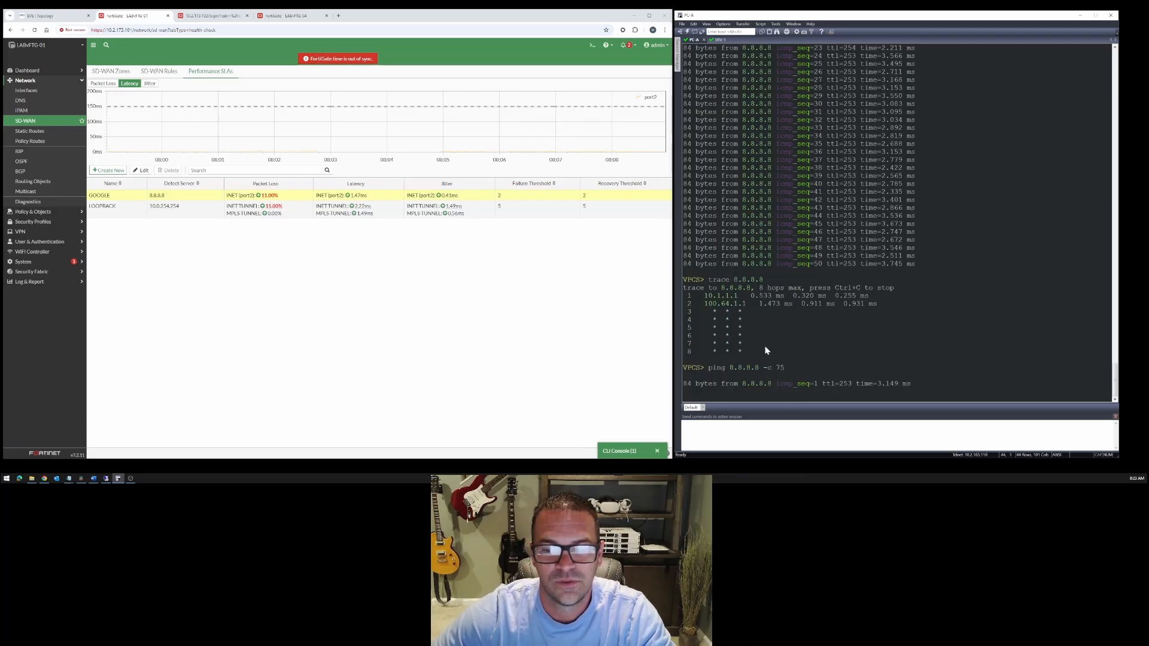
- Set packet loss to 0% on the E1/1 side of the link between the INET router and LABvFTG-01, then apply and save
{"action": "left_click", "coordinate": [67, 18]}
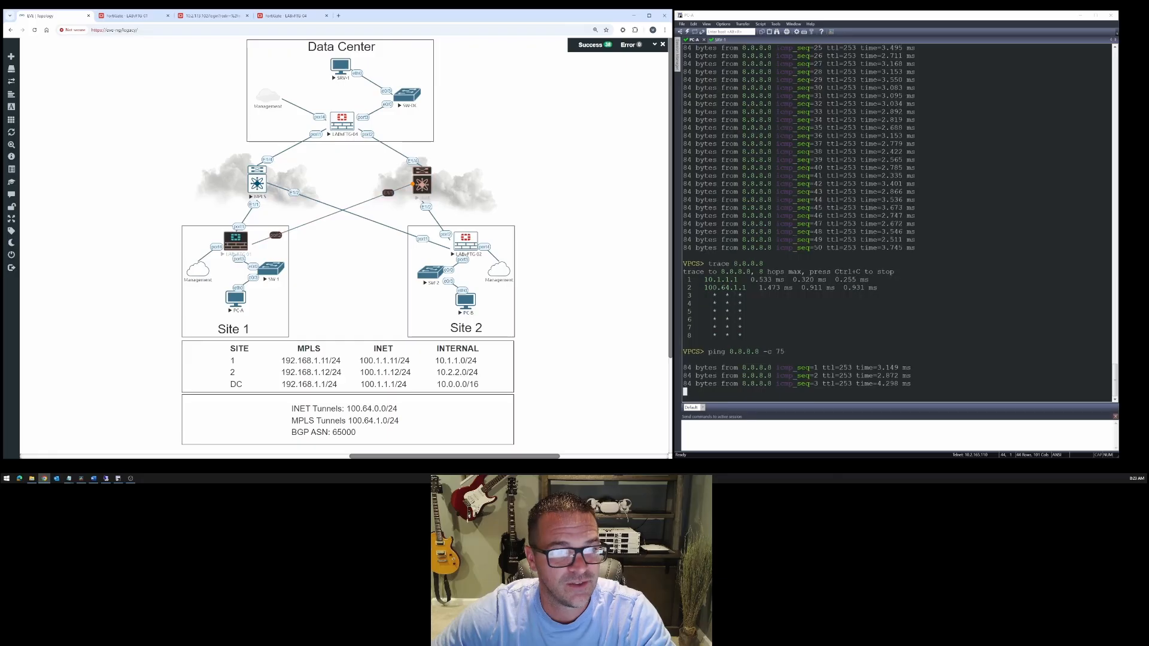
{"action": "right_click", "coordinate": [392, 193]}
{"action": "left_click", "coordinate": [425, 224]}
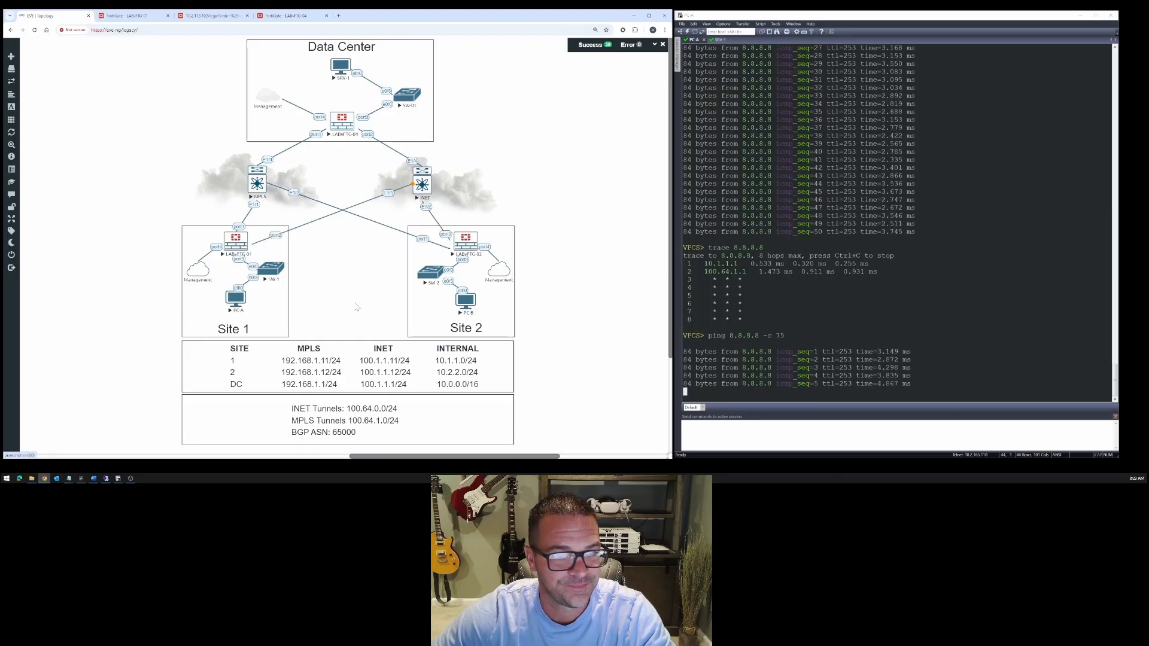
{"action": "left_click_drag", "start_coordinate": [168, 438], "coordinate": [145, 439]}
{"action": "type", "text": "0"}
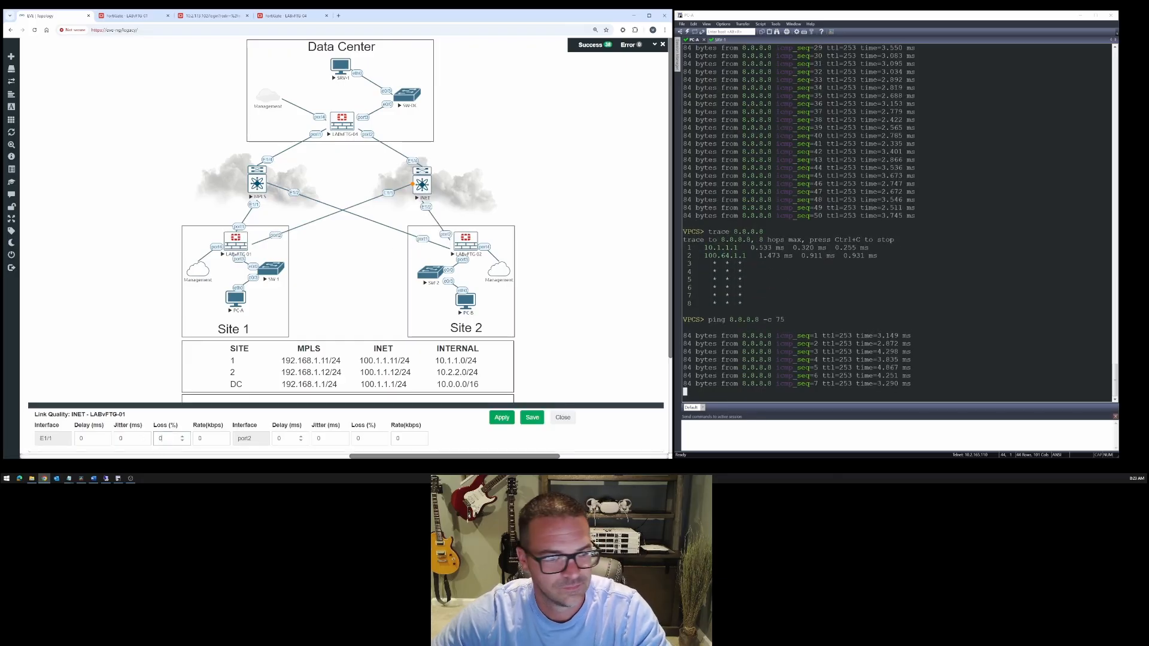
{"action": "left_click", "coordinate": [502, 418]}
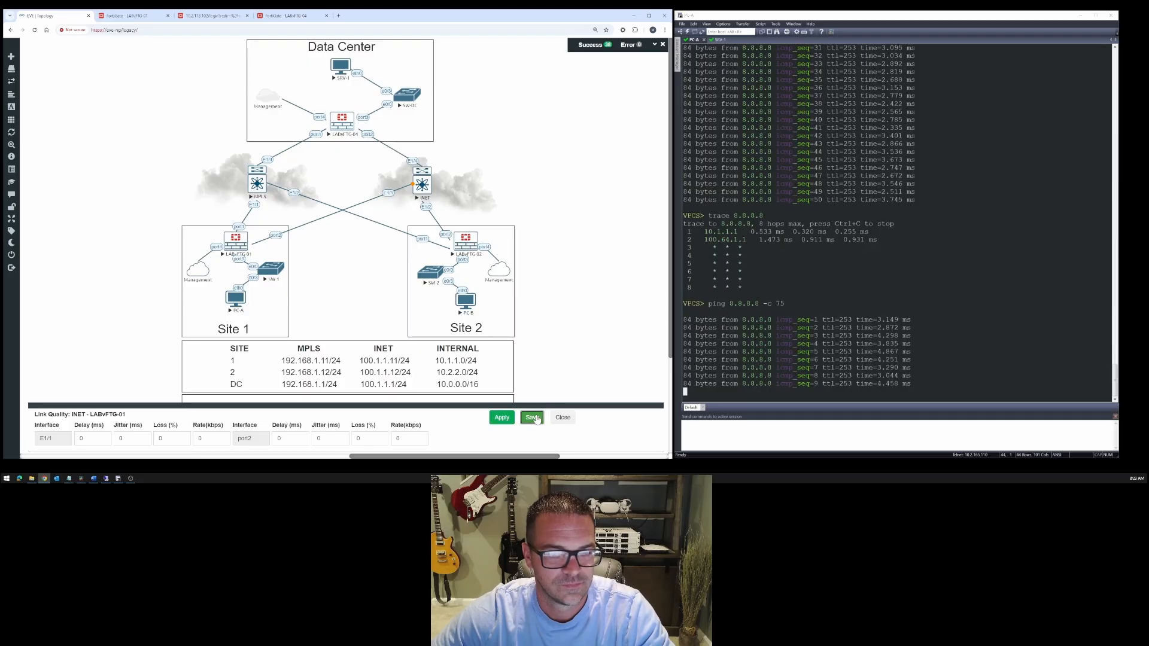
{"action": "left_click", "coordinate": [534, 418]}
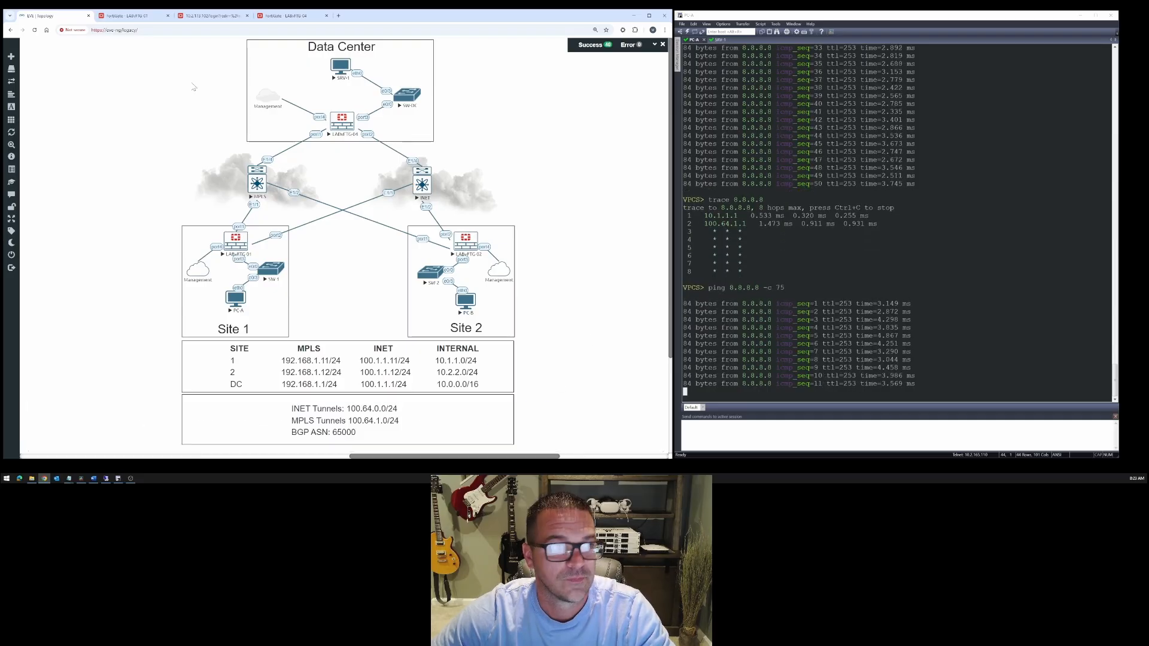
- Monitor LABvFTG-01's GOOGLE and LOOPBACK SLA packet loss by repeatedly refreshing the readings, and examine the INET tunnel's SLA target
{"action": "left_click", "coordinate": [123, 16]}
{"action": "left_click", "coordinate": [171, 74]}
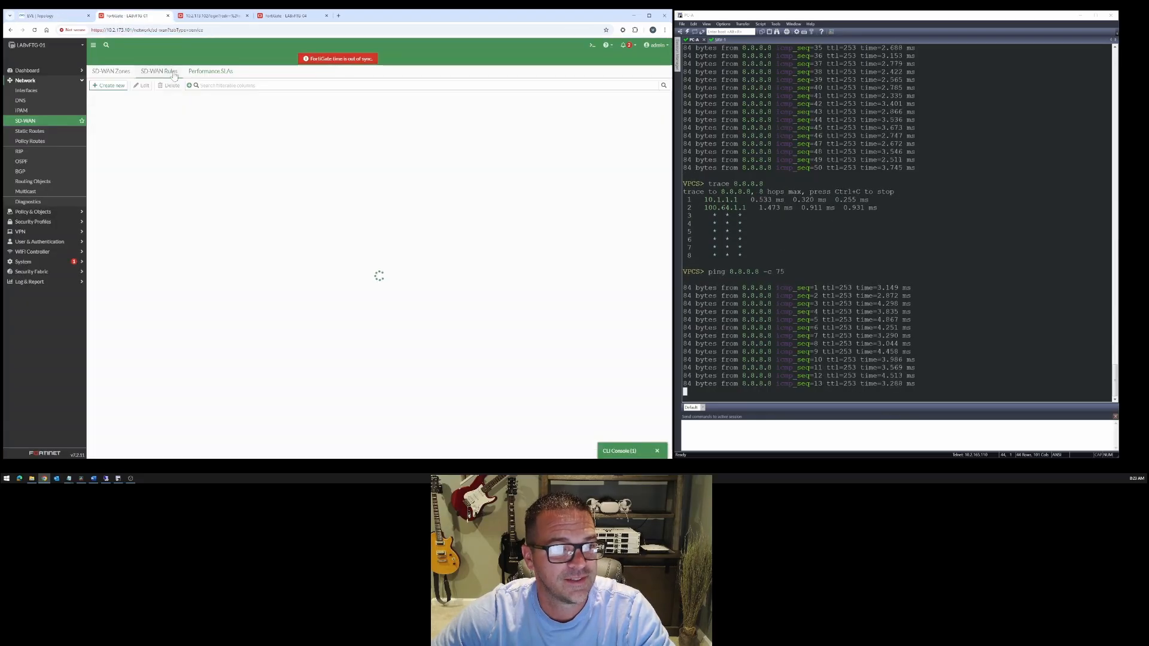
{"action": "left_click", "coordinate": [191, 73]}
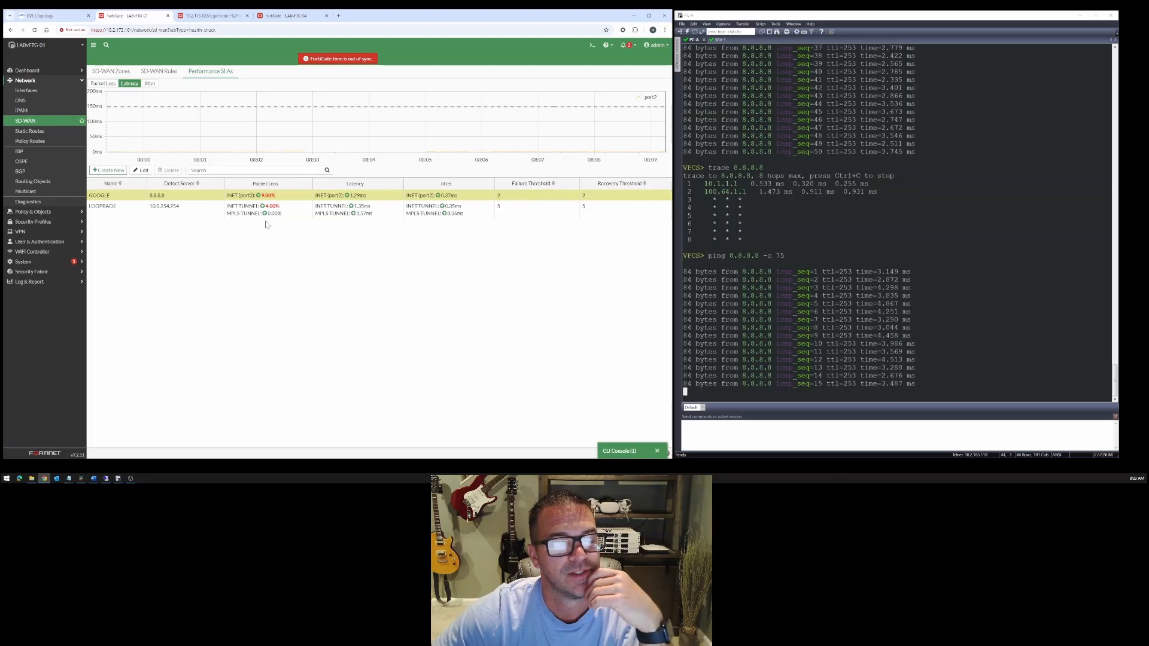
{"action": "left_click", "coordinate": [167, 72]}
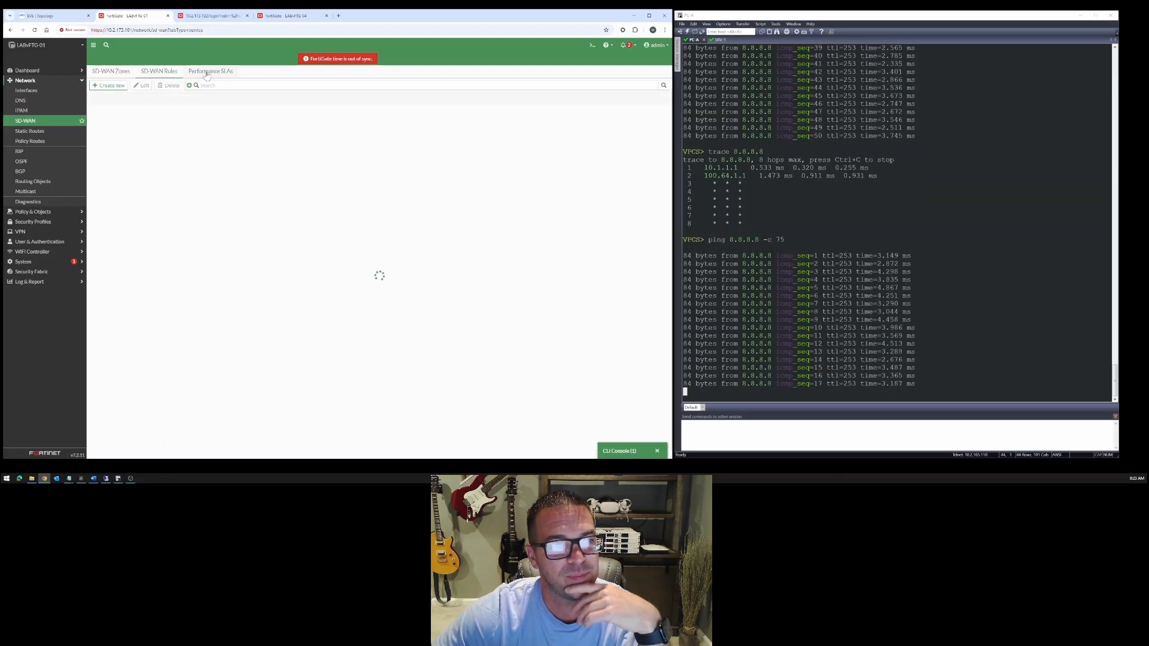
{"action": "left_click", "coordinate": [203, 73]}
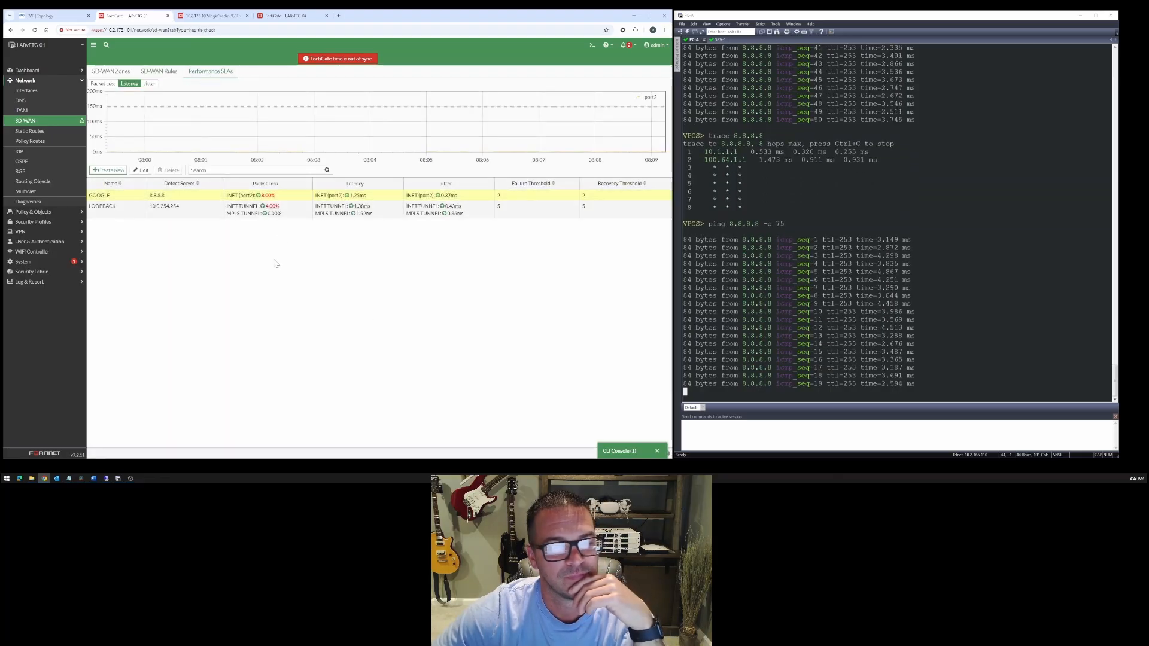
{"action": "left_click", "coordinate": [158, 74]}
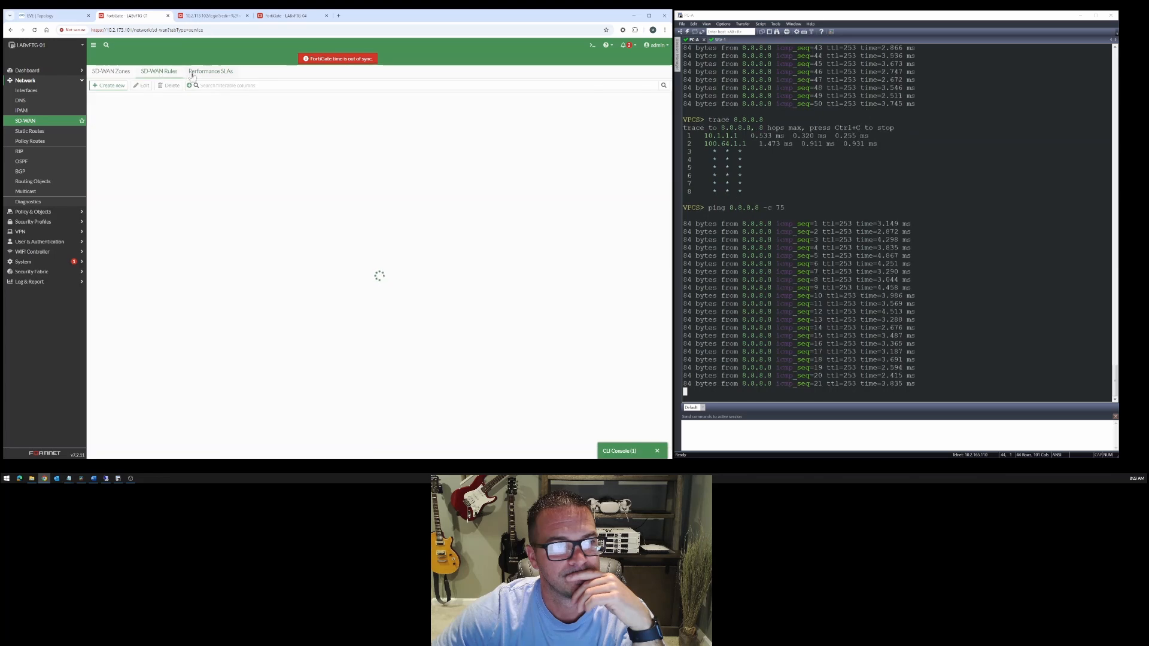
{"action": "left_click", "coordinate": [196, 73]}
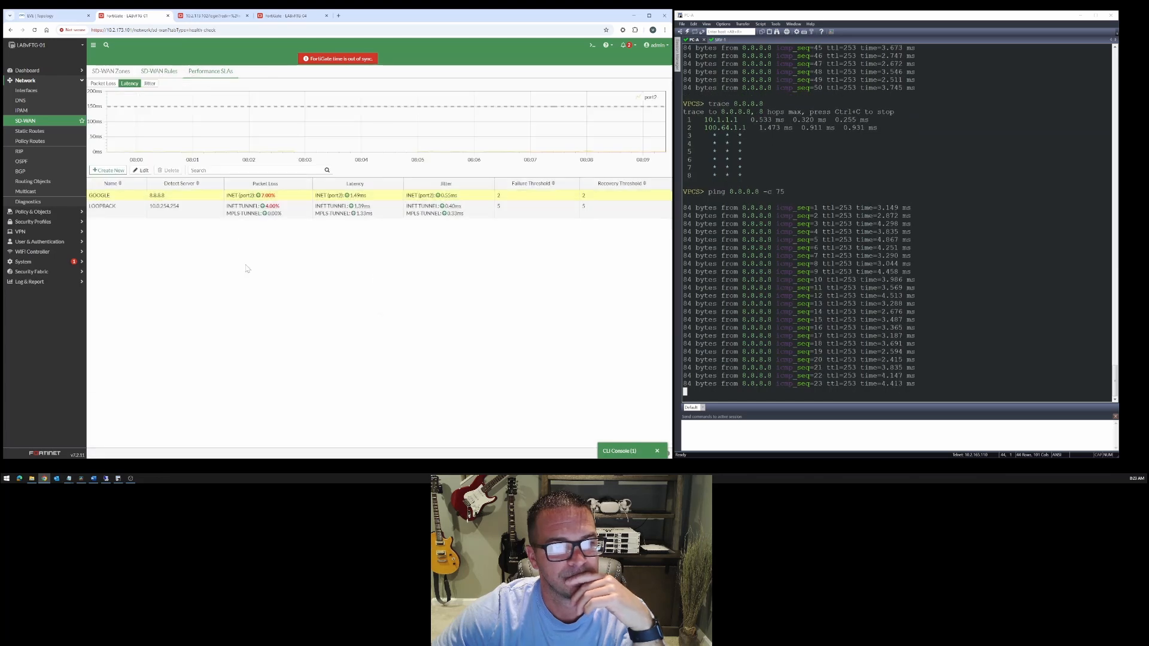
{"action": "left_click", "coordinate": [166, 74]}
{"action": "left_click", "coordinate": [205, 74]}
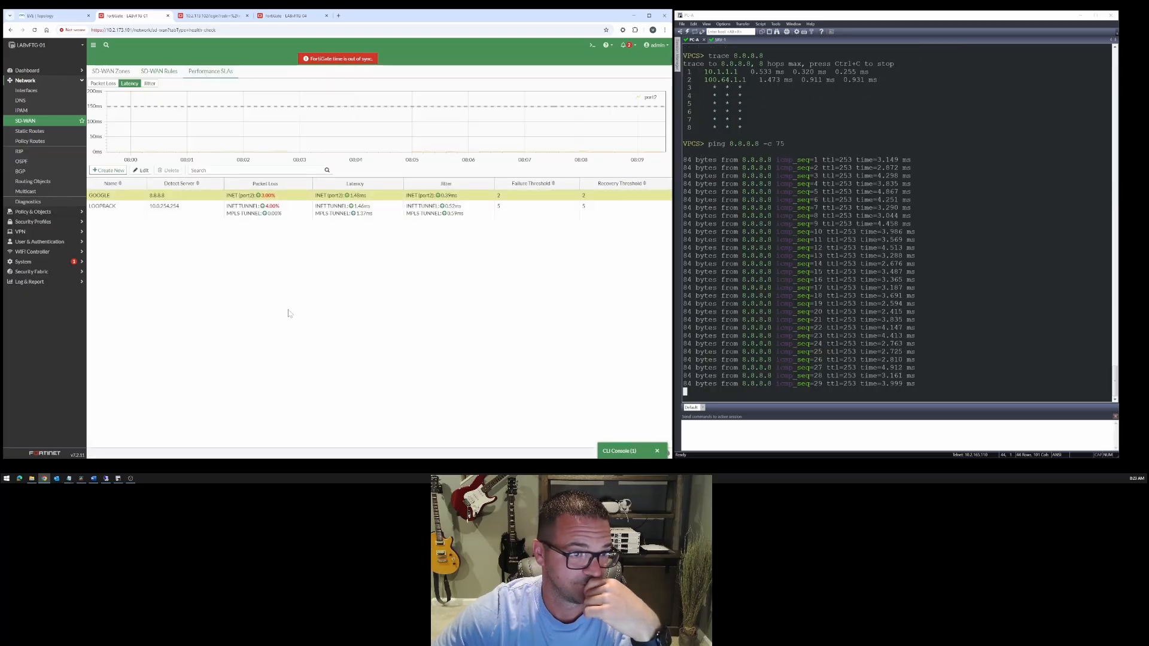
{"action": "left_click", "coordinate": [168, 73]}
{"action": "left_click", "coordinate": [206, 73]}
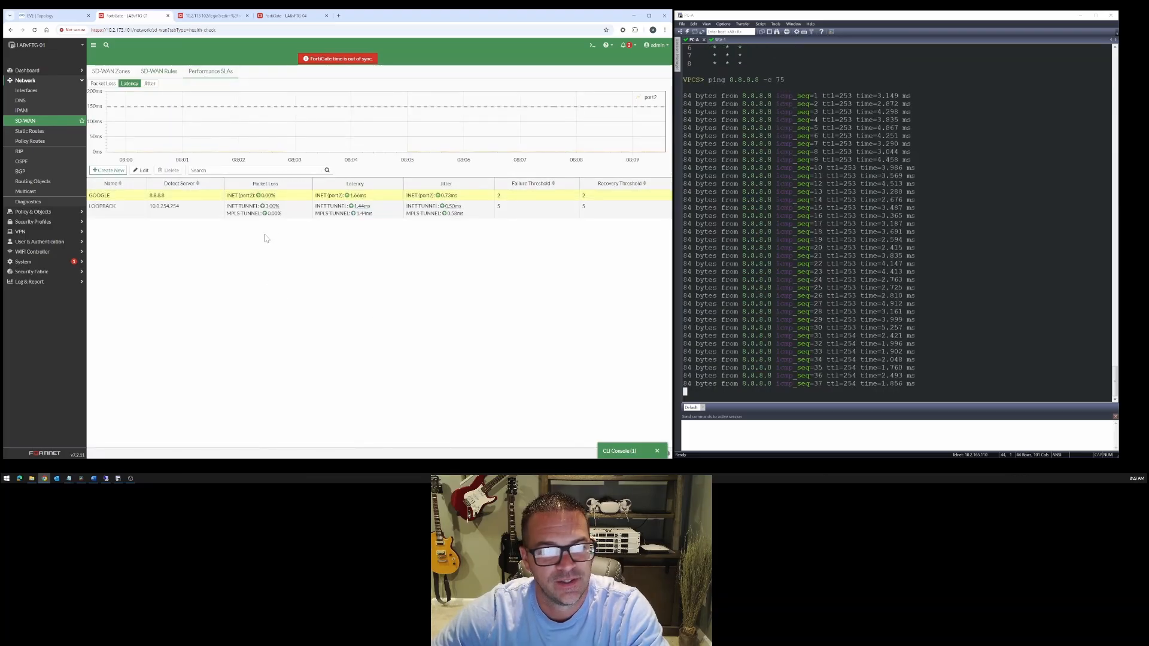
{"action": "left_click", "coordinate": [161, 72]}
{"action": "left_click", "coordinate": [193, 73]}
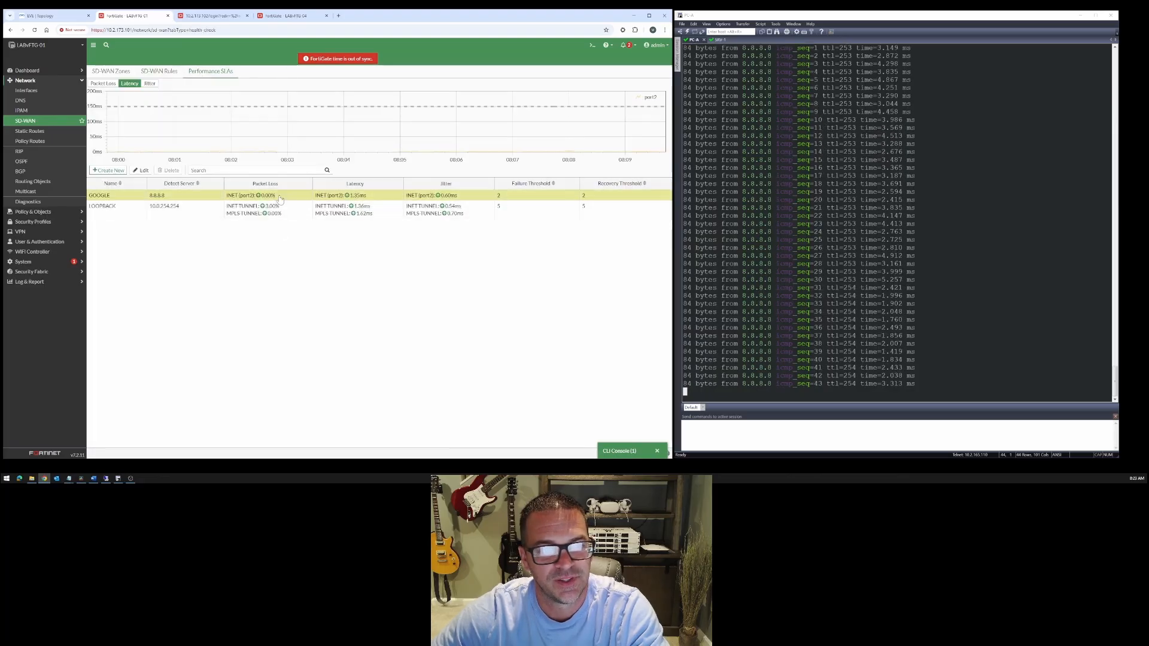
{"action": "mouse_move", "coordinate": [277, 209]}
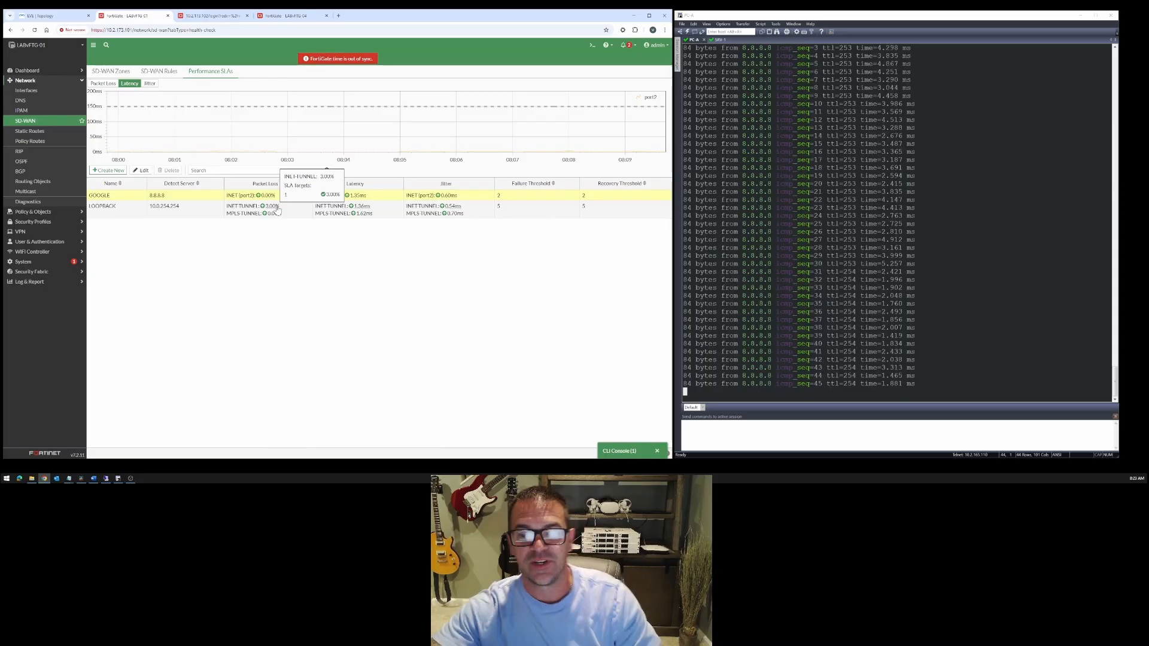
- Check which member the DIA-OUT SD-WAN rule selects and inspect the INET (port2) member's details and SLA readings
{"action": "left_click", "coordinate": [169, 72]}
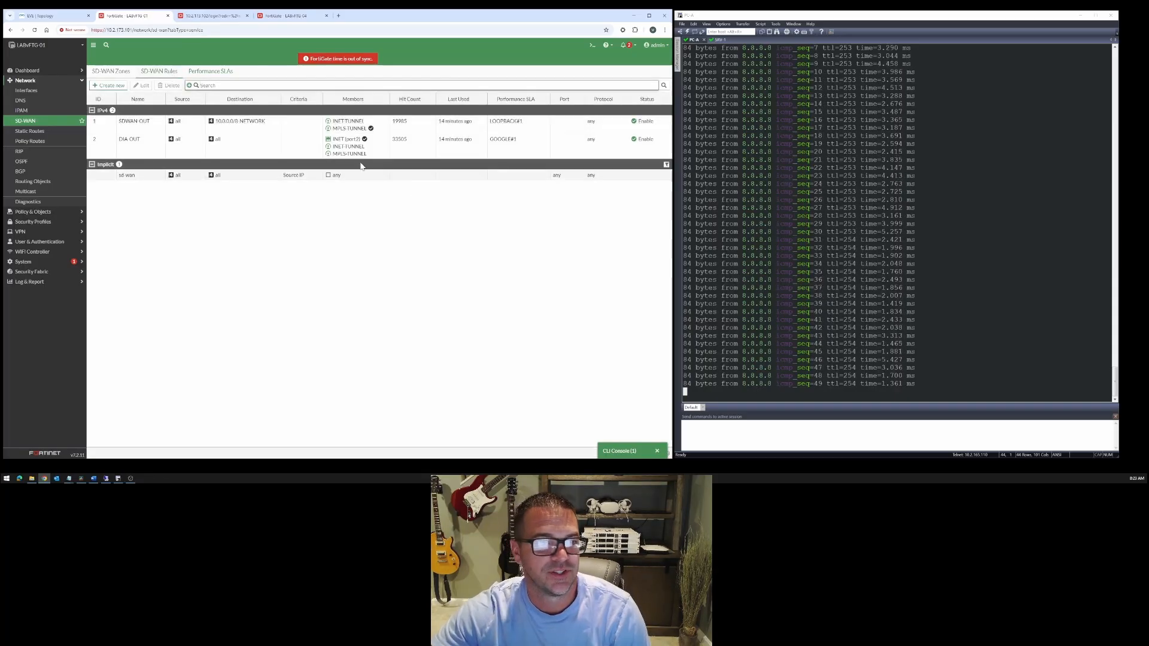
{"action": "left_click", "coordinate": [353, 143]}
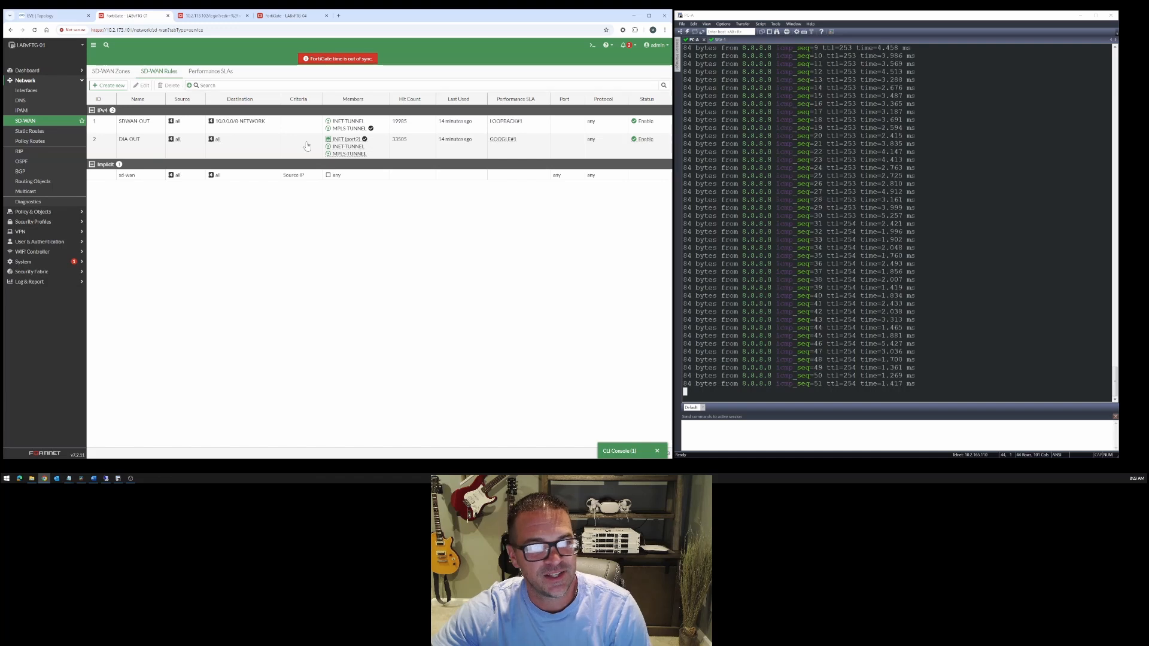
{"action": "mouse_move", "coordinate": [358, 142]}
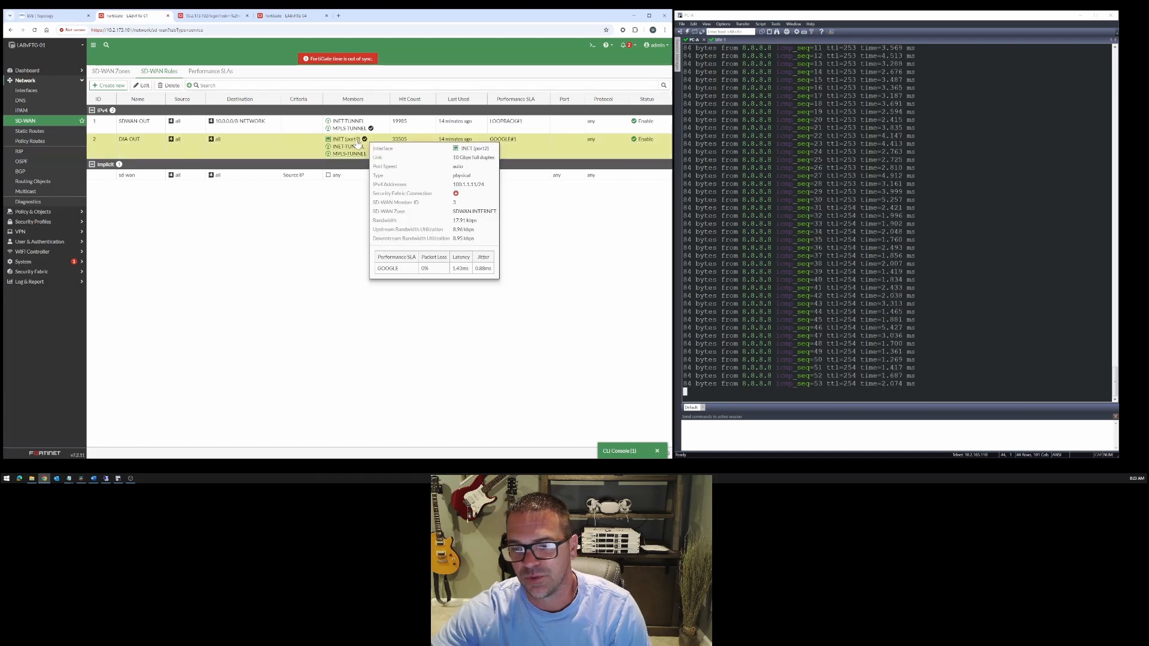
{"action": "left_click", "coordinate": [201, 73]}
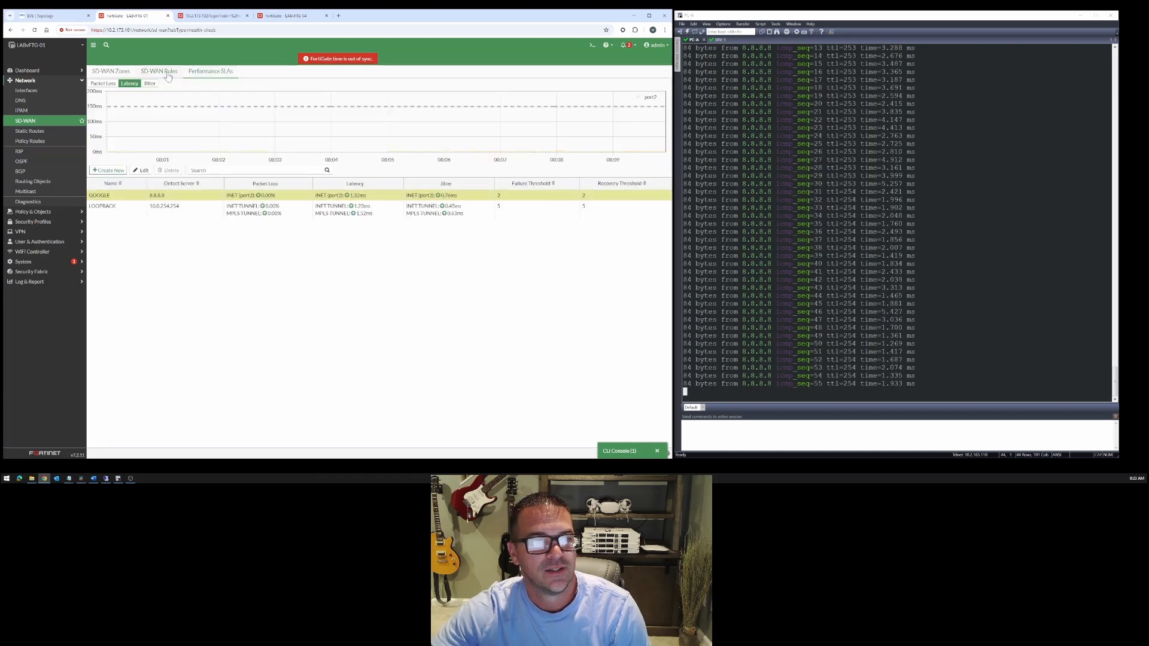
{"action": "left_click", "coordinate": [168, 72]}
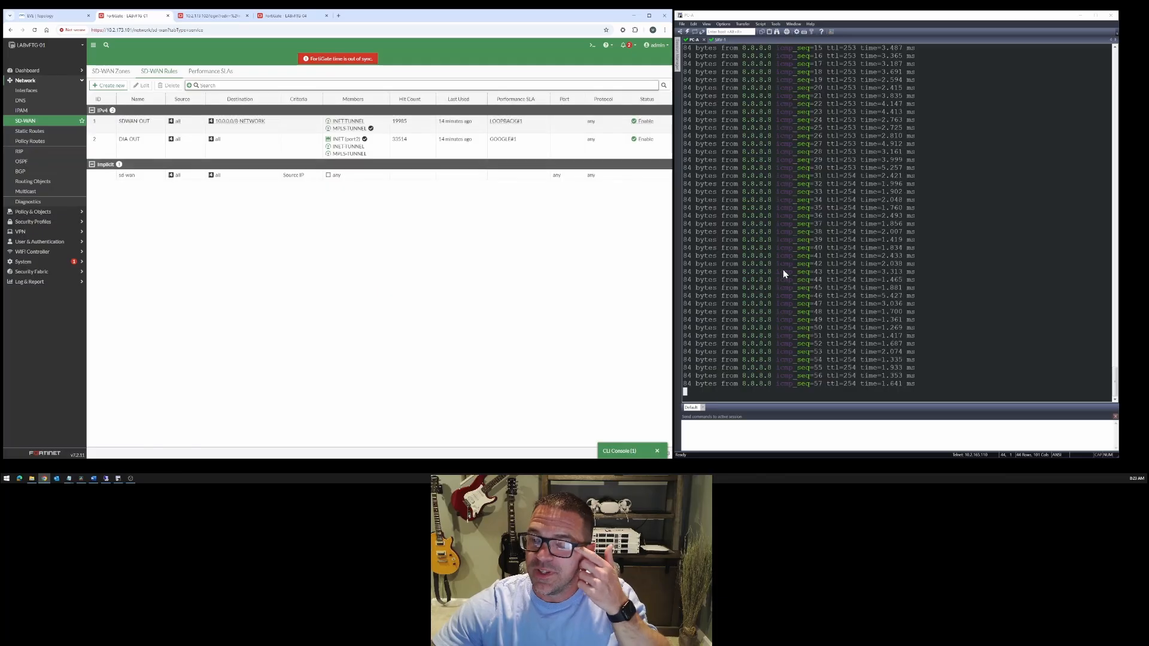
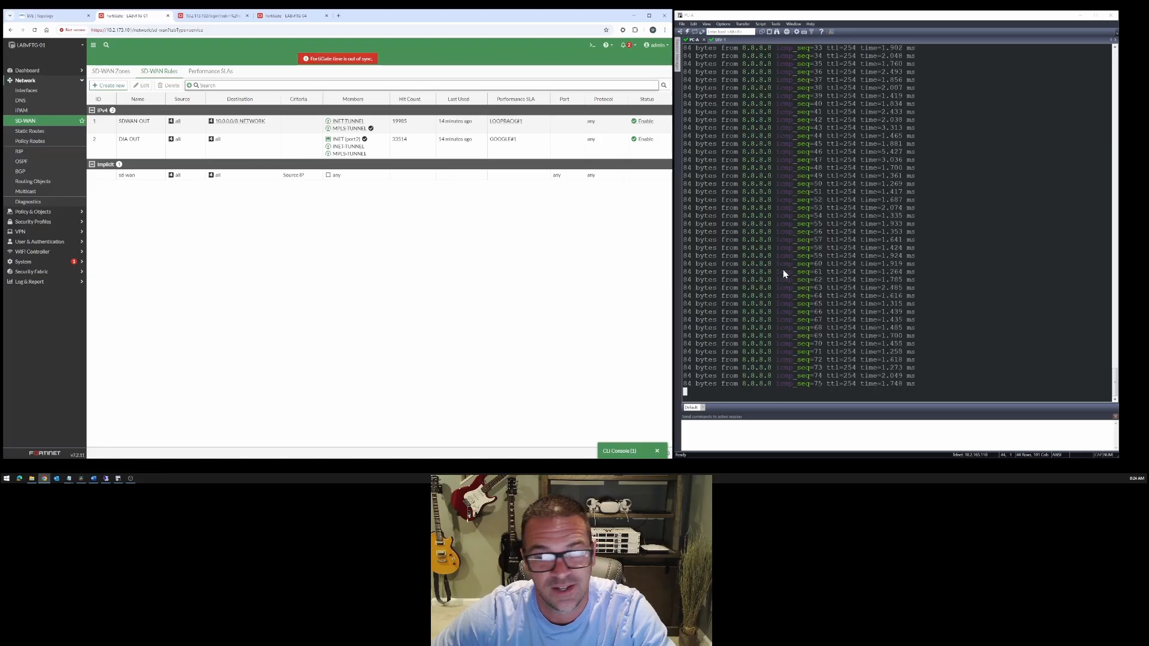
- Return to PC-A's command prompt and run a trace to 8.8.8.8
{"action": "key", "text": "ctrl+c"}
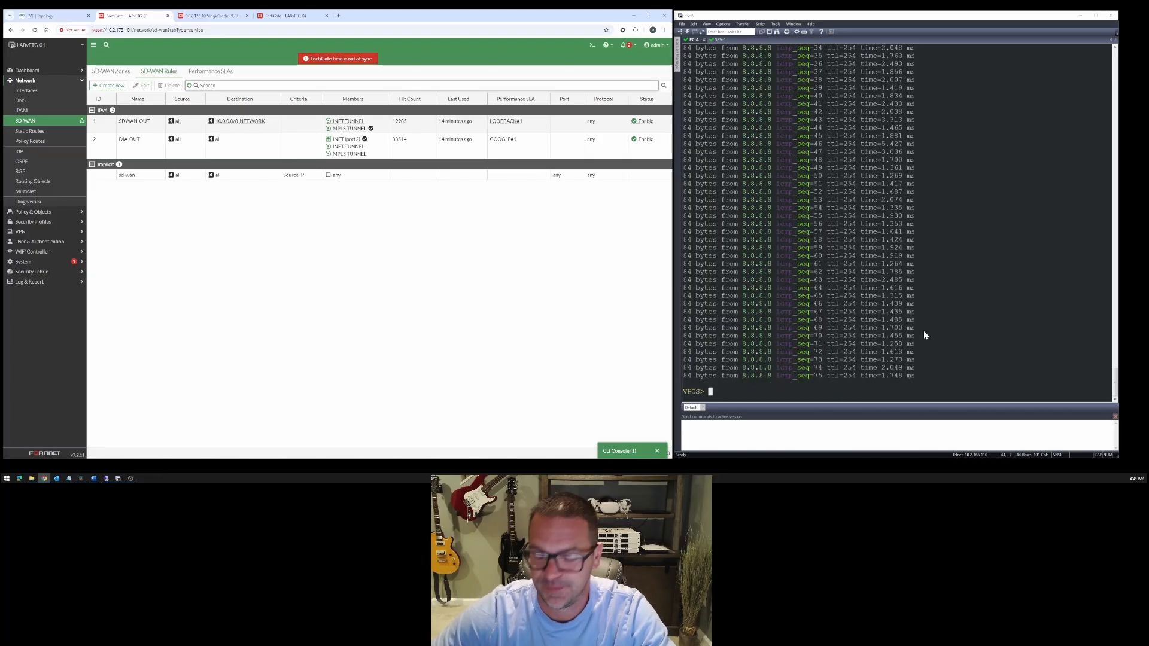
{"action": "type", "text": "trace 8.8.8.8"}
{"action": "key", "text": "Return"}
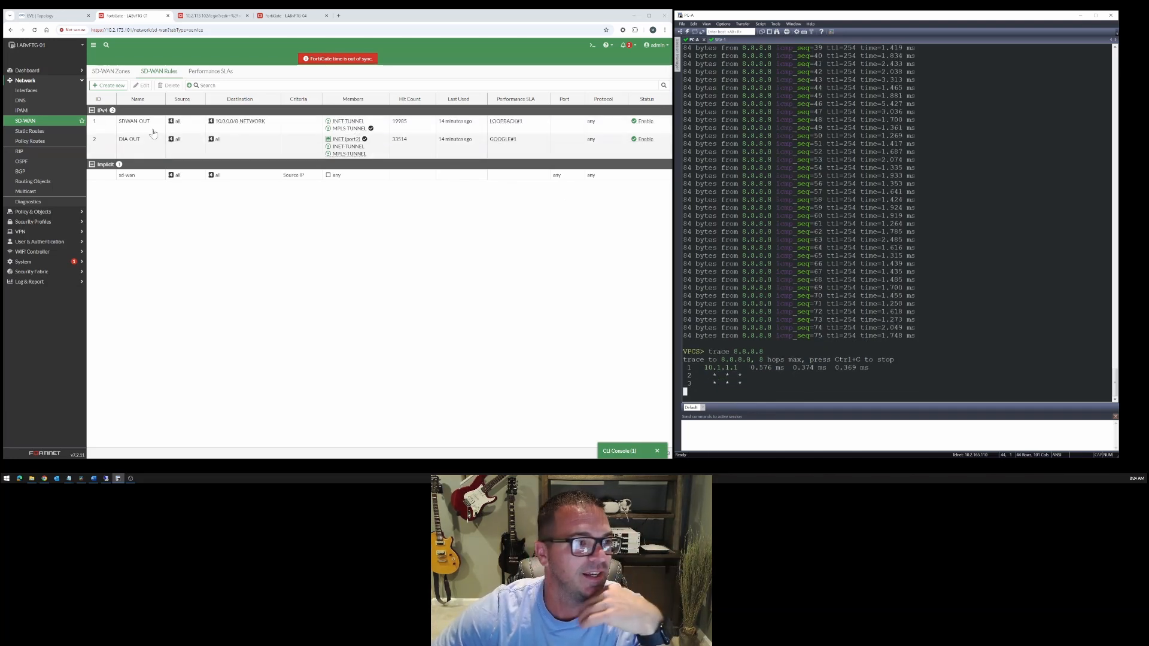
- Filter LABvFTG-01's forward traffic log to source IP 10.1.1.10 and inspect the details of the newest ping entry to 8.8.8.8
{"action": "left_click", "coordinate": [36, 282]}
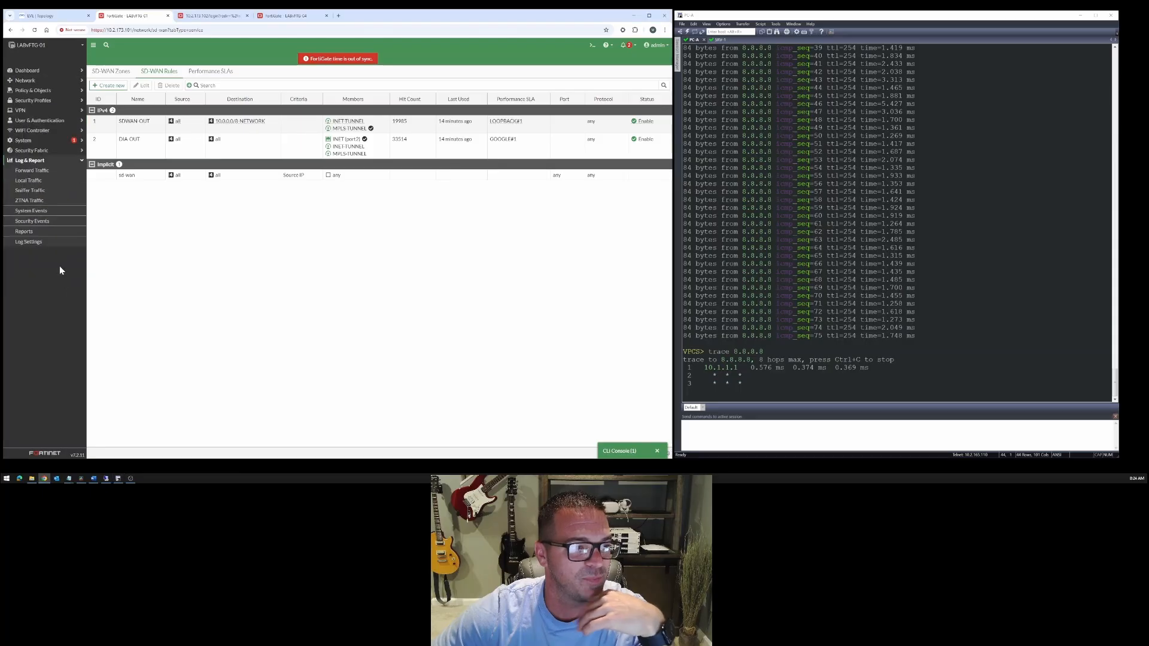
{"action": "left_click", "coordinate": [40, 171]}
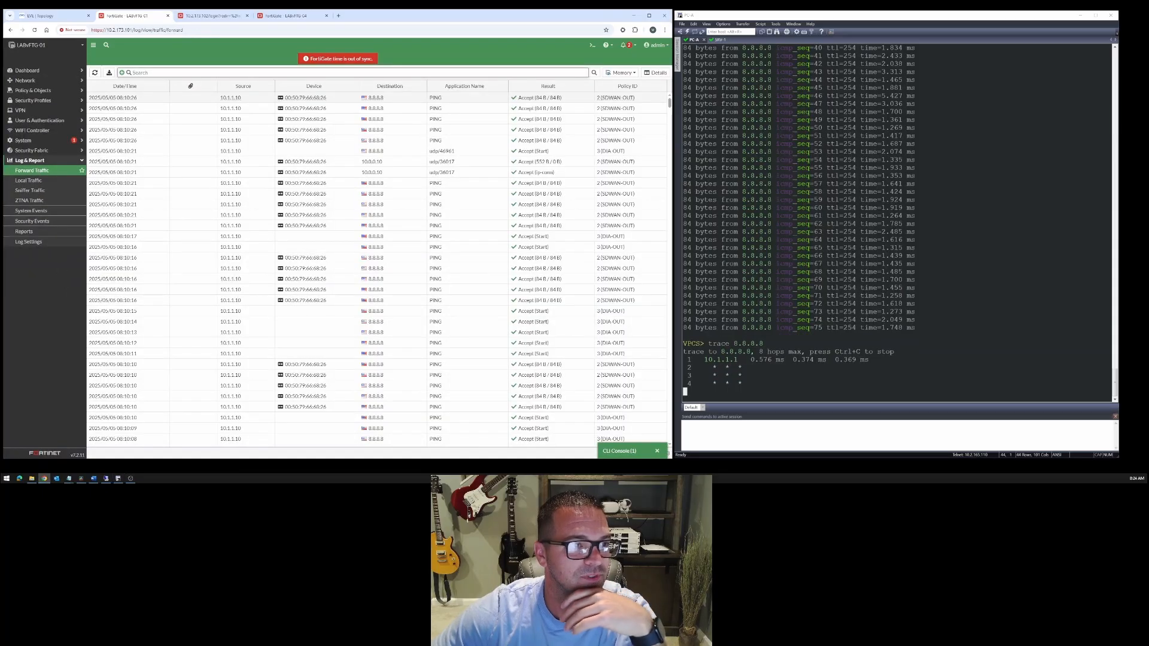
{"action": "type", "text": "srcip=10.1.1.1"}
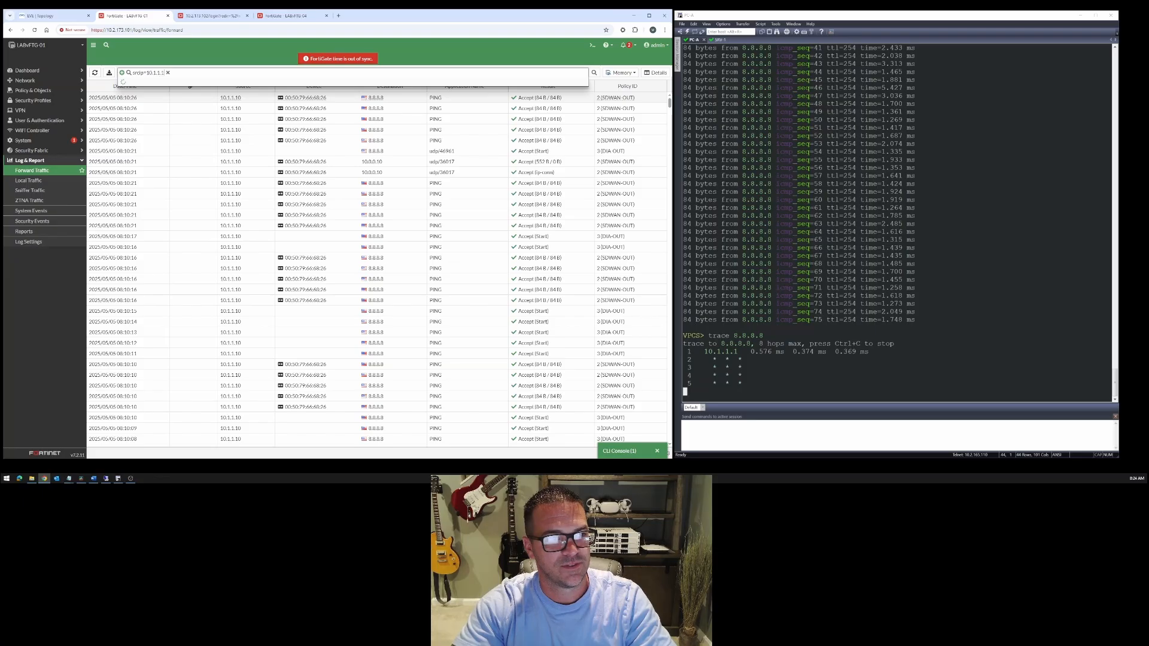
{"action": "type", "text": "0"}
{"action": "key", "text": "Return"}
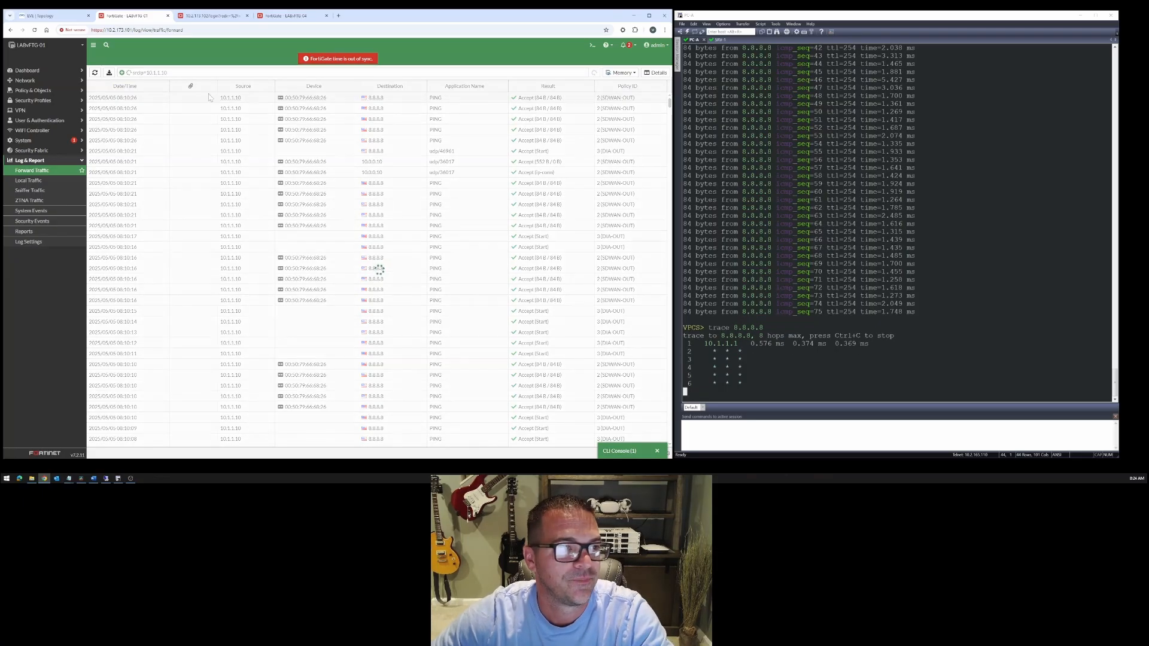
{"action": "double_click", "coordinate": [408, 100]}
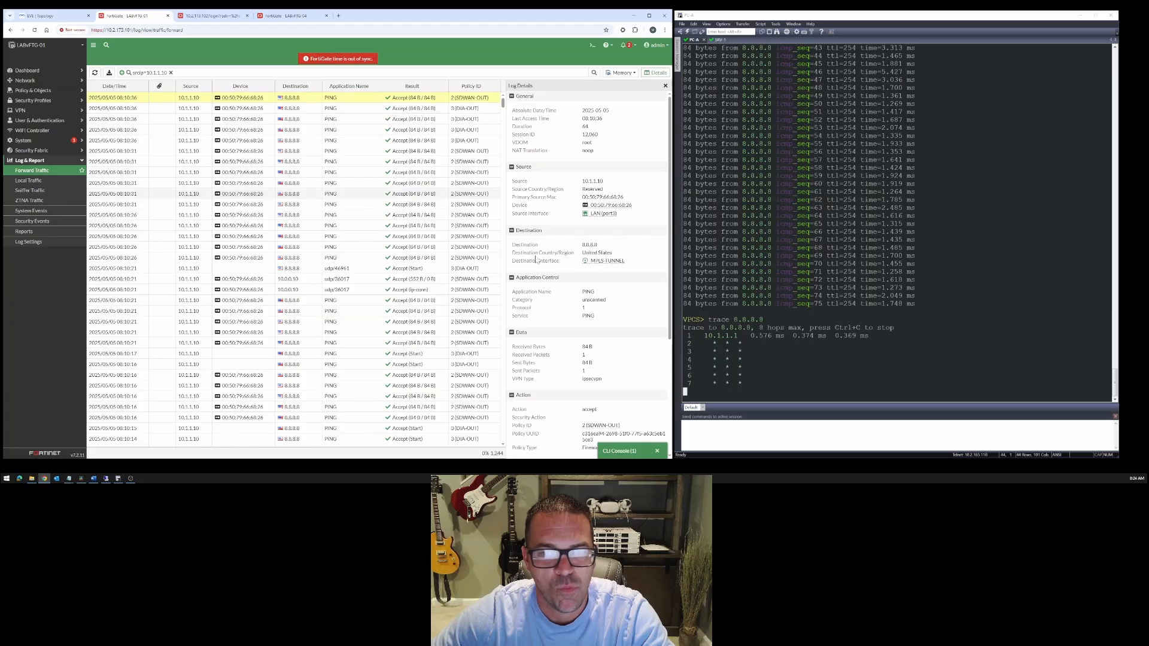
{"action": "left_click", "coordinate": [665, 85]}
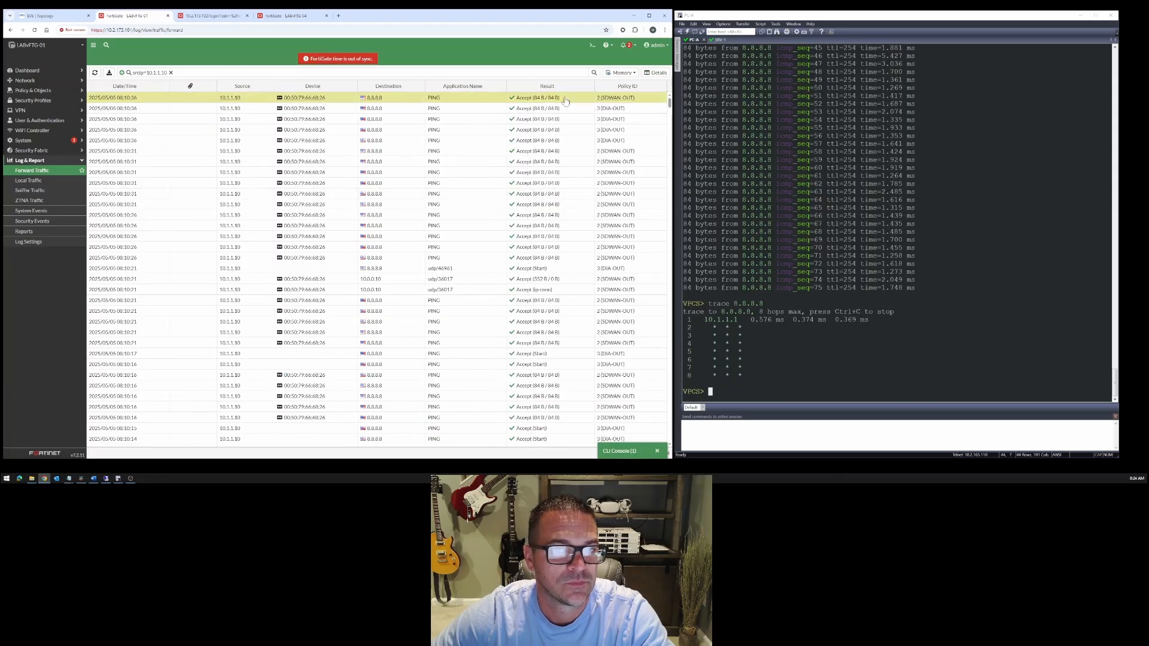
- Refresh the forward traffic log and examine the newest 8.8.8.8 ping entry's source NAT IP, source and destination interfaces, and policy ID
{"action": "left_click", "coordinate": [95, 74]}
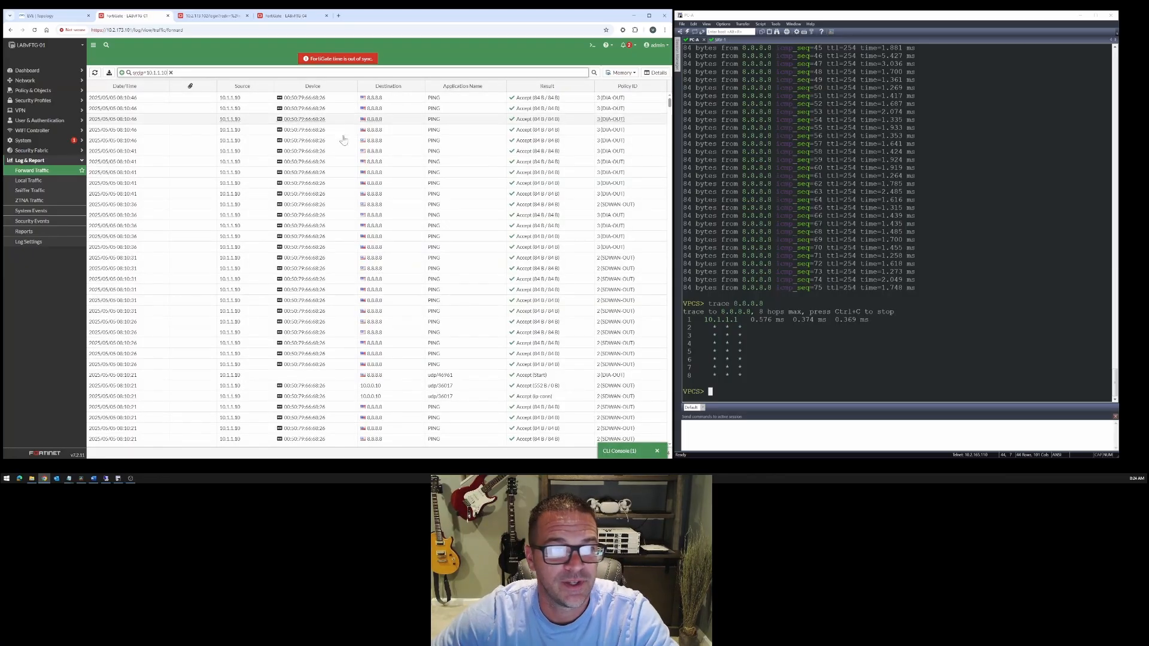
{"action": "left_click", "coordinate": [337, 102]}
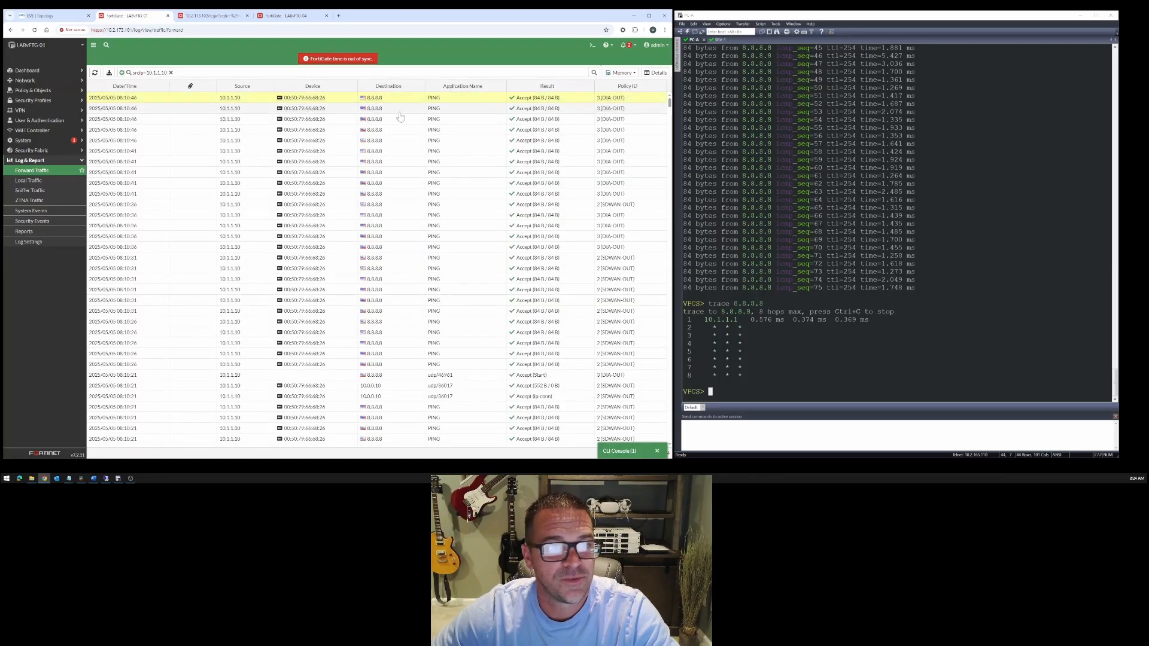
{"action": "double_click", "coordinate": [329, 105]}
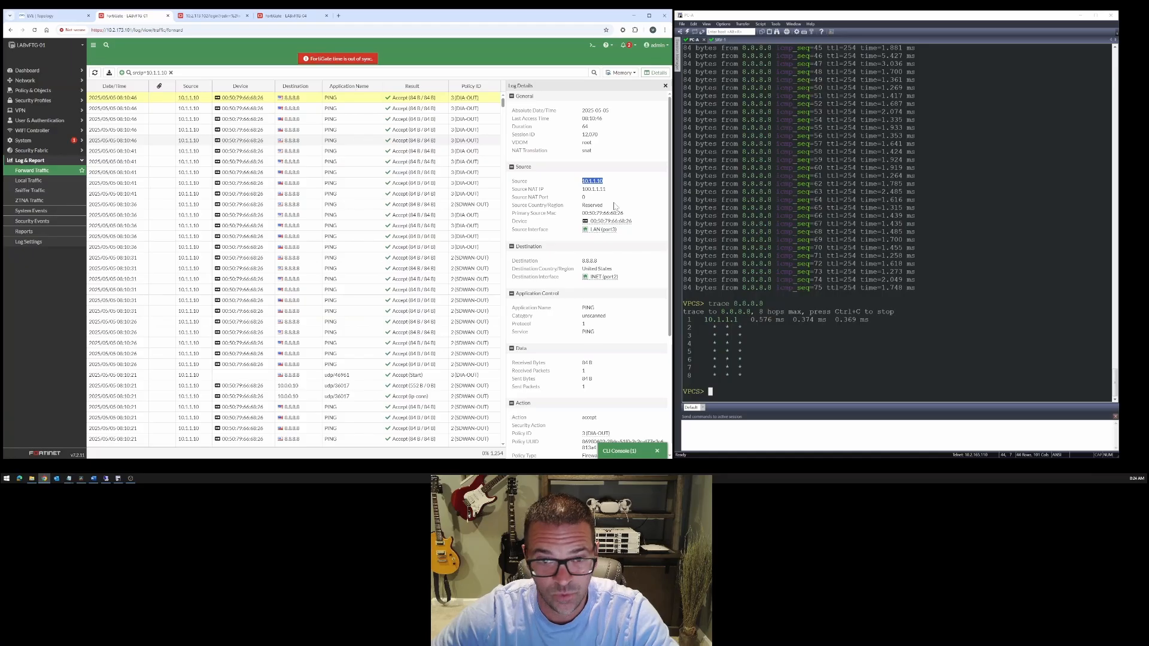
{"action": "left_click_drag", "start_coordinate": [582, 190], "coordinate": [596, 189]}
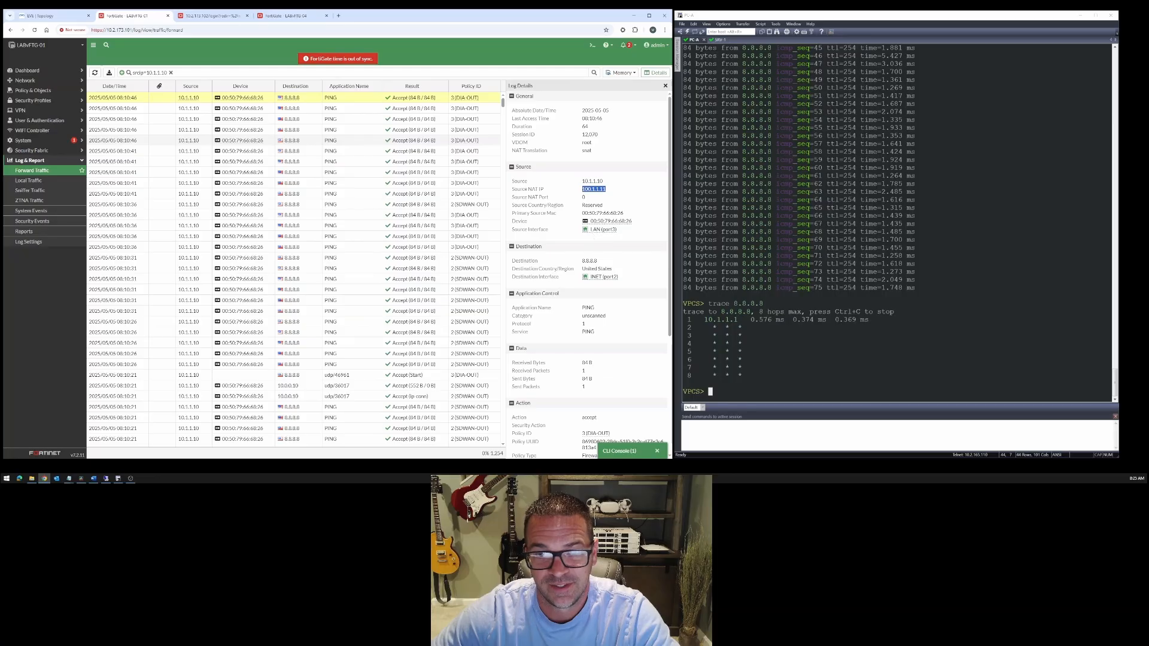
{"action": "left_click_drag", "start_coordinate": [590, 230], "coordinate": [616, 230]}
{"action": "mouse_move", "coordinate": [590, 277]}
{"action": "left_mouse_down"}
{"action": "mouse_move", "coordinate": [619, 278]}
{"action": "mouse_move", "coordinate": [585, 261]}
{"action": "left_mouse_up"}
{"action": "scroll", "coordinate": [589, 324], "scroll_direction": "down", "scroll_amount": 3}
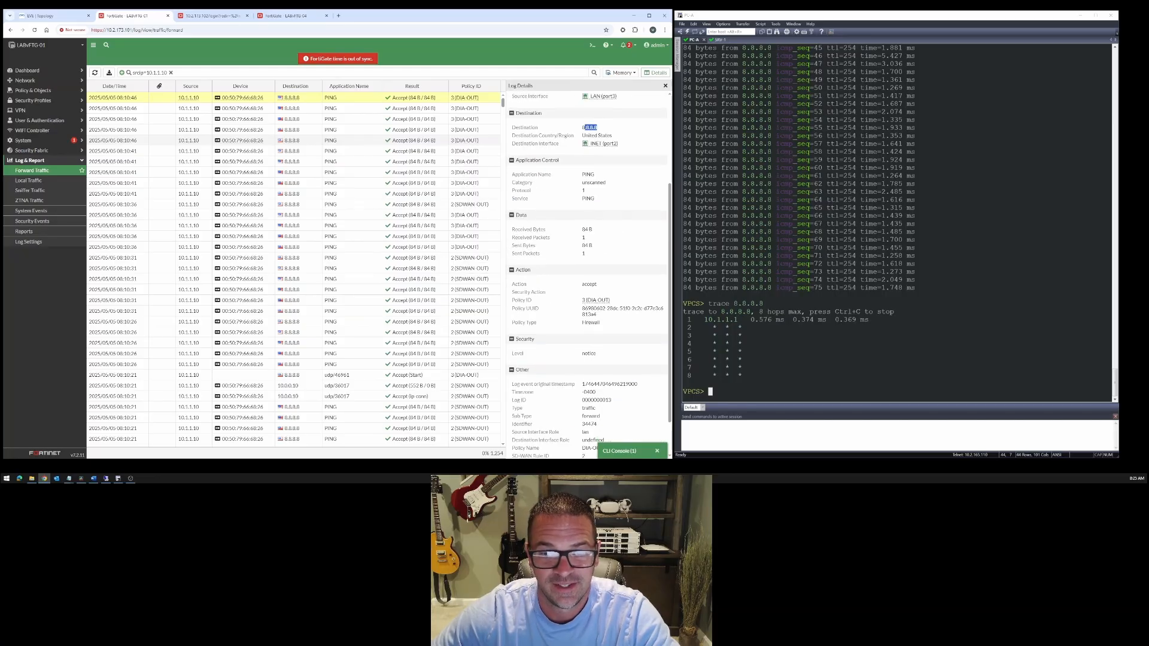
{"action": "left_click_drag", "start_coordinate": [583, 301], "coordinate": [609, 301]}
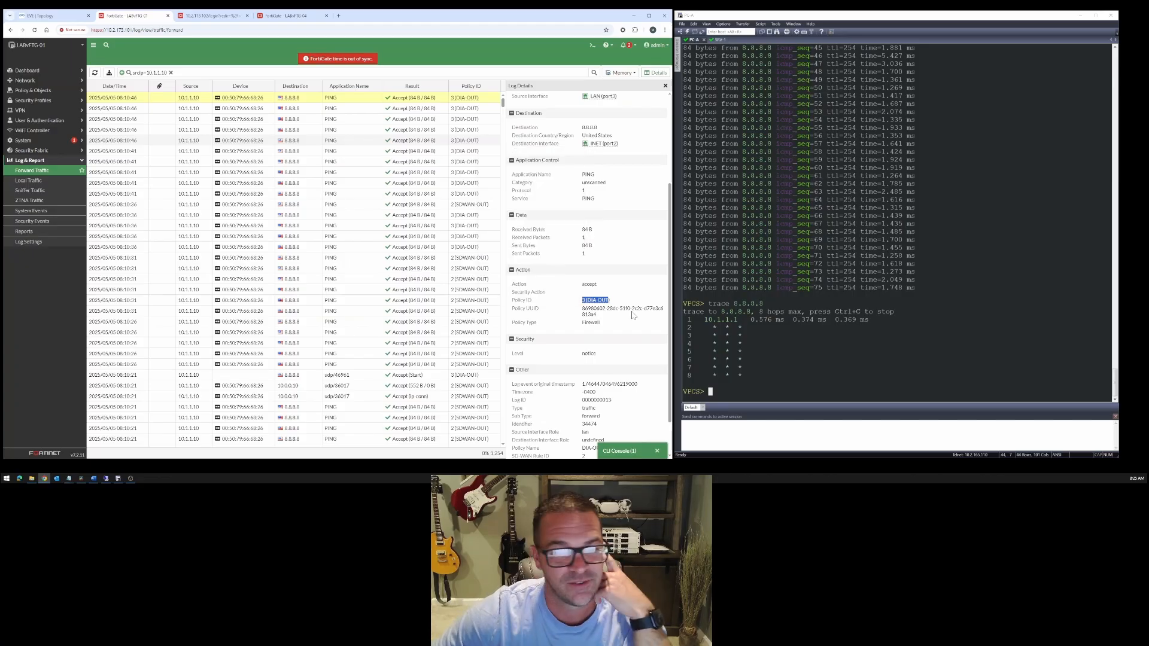
{"action": "left_click", "coordinate": [813, 374]}
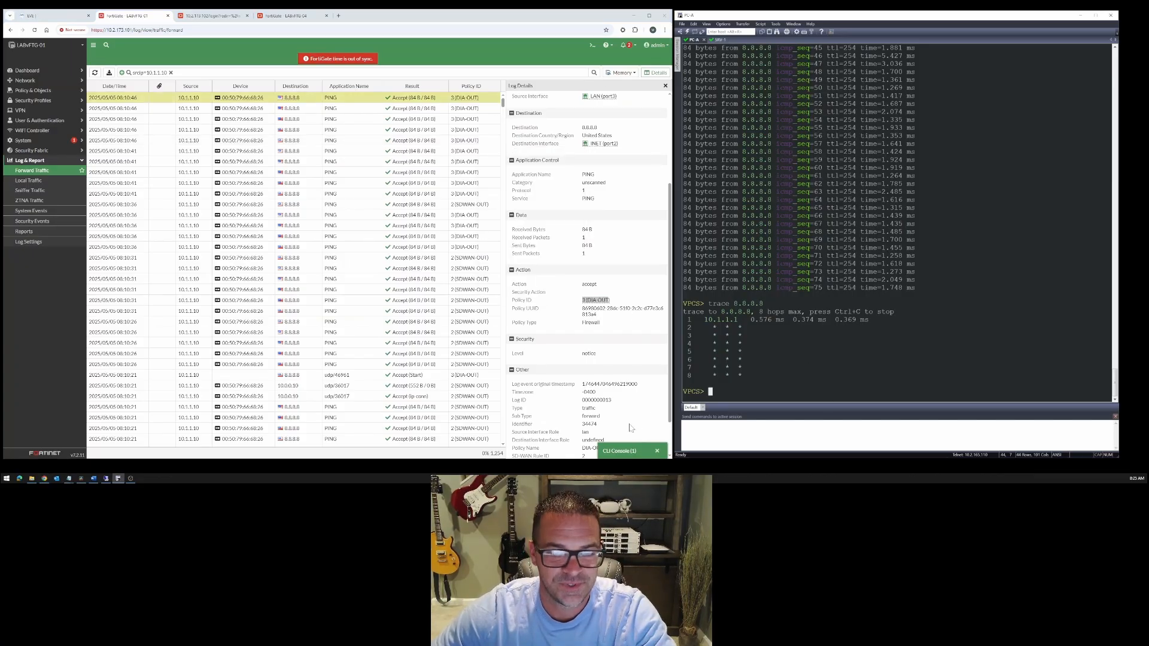
- Check LABvFTG-01's performance SLA readings and the members selected by its SD-WAN rules, including the MPLS tunnel's details
{"action": "left_click", "coordinate": [44, 83]}
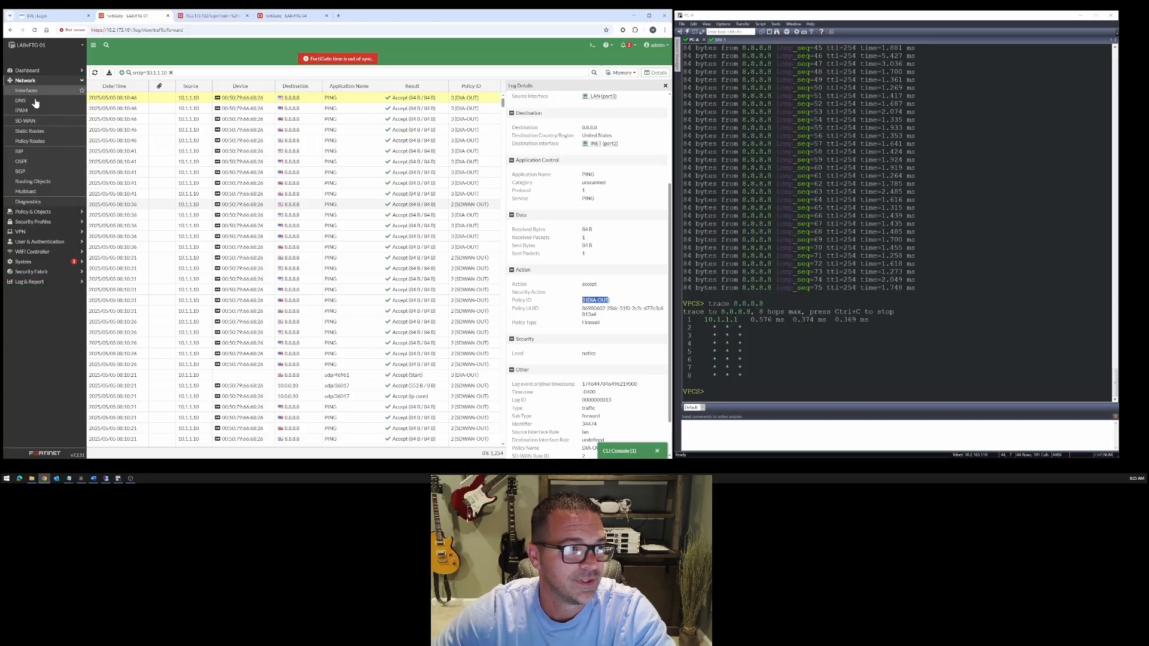
{"action": "left_click", "coordinate": [28, 123]}
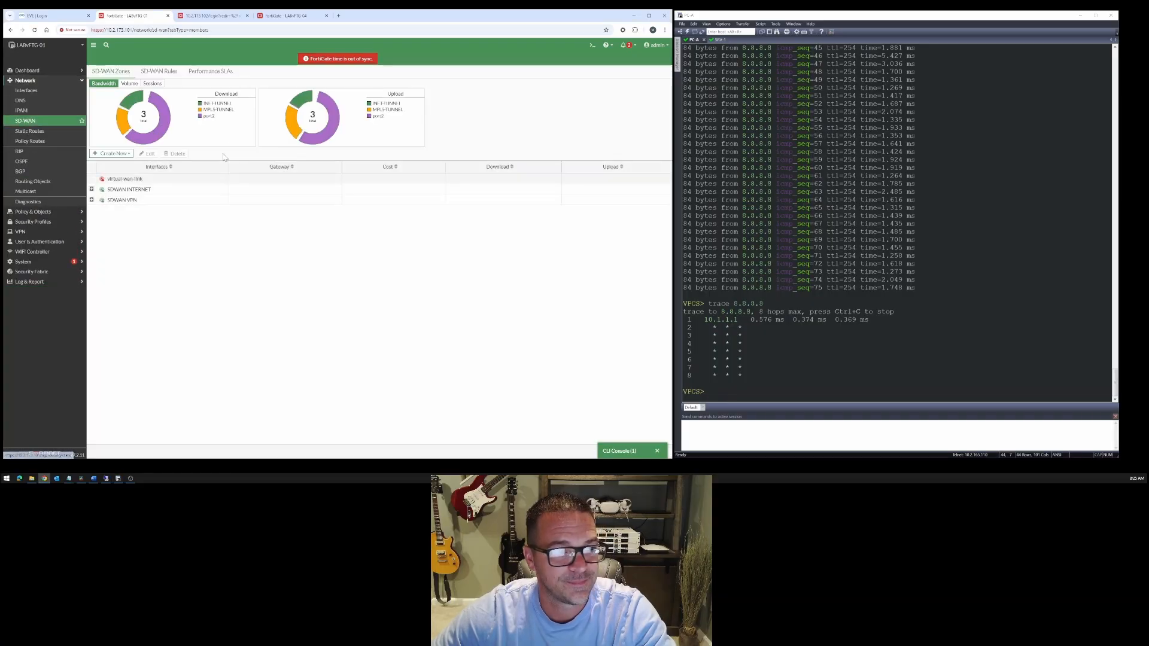
{"action": "left_click", "coordinate": [210, 71]}
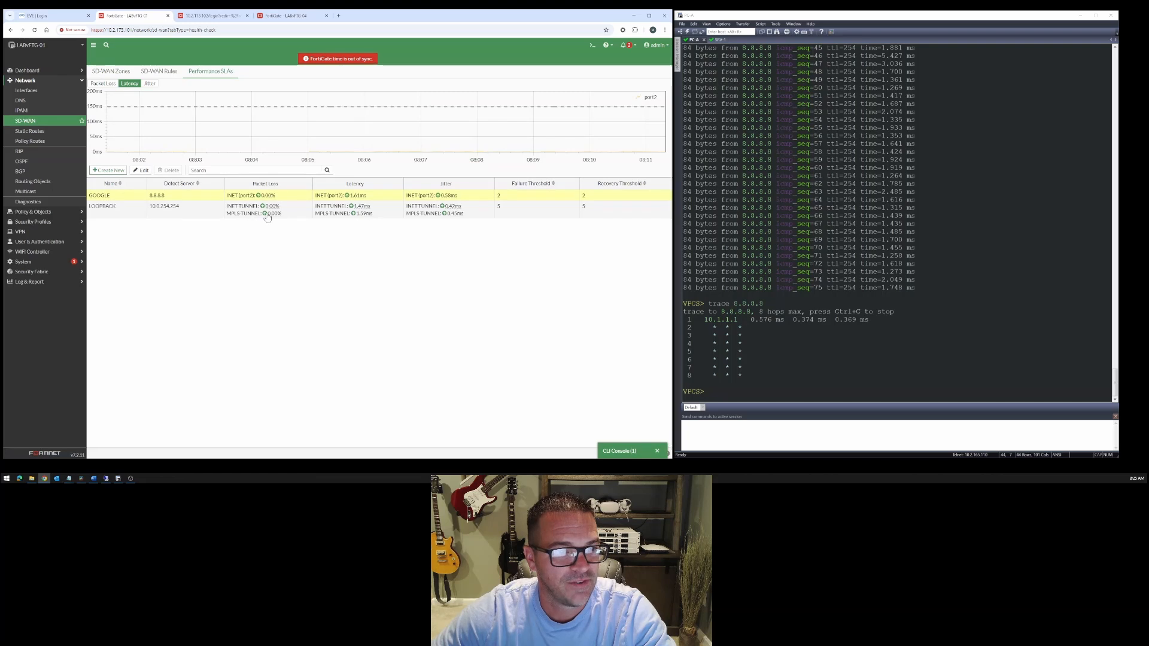
{"action": "left_click", "coordinate": [159, 72]}
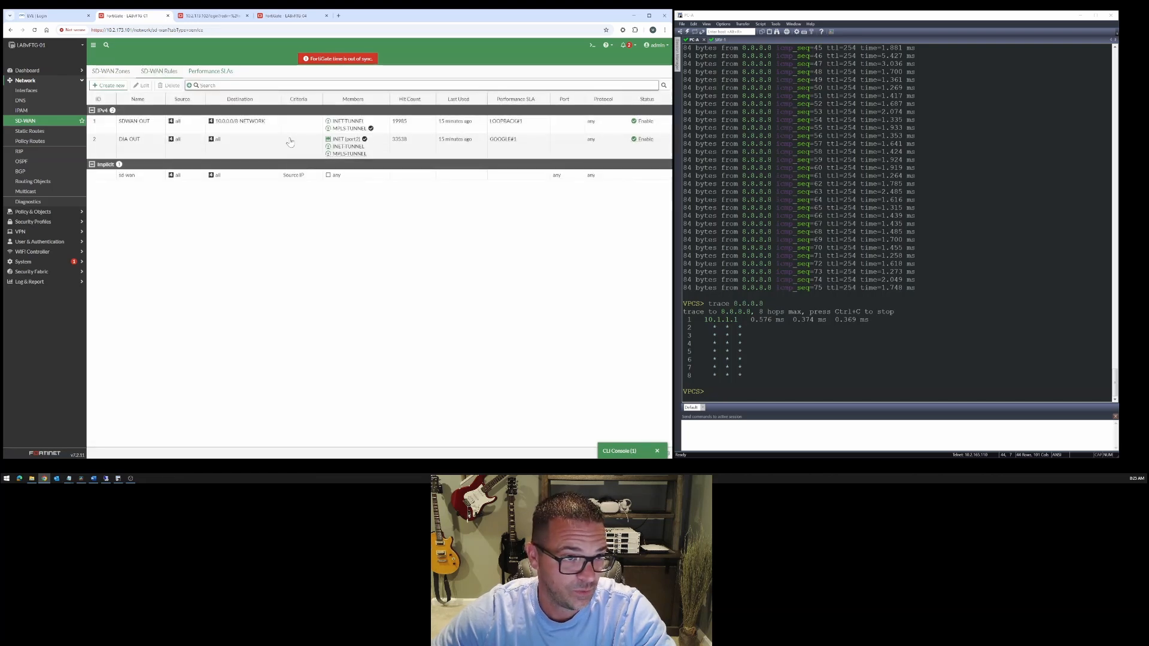
{"action": "mouse_move", "coordinate": [344, 144]}
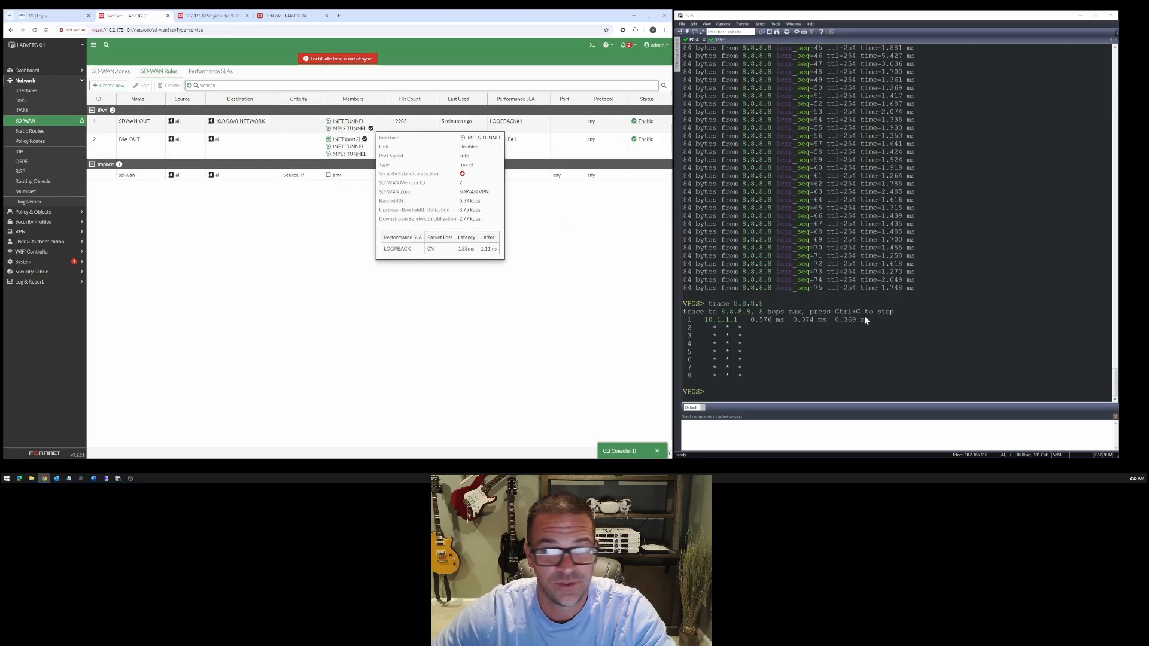
- Run a trace from PC-A to 10.0.0.10 and highlight the second hop's address in the output
{"action": "left_click", "coordinate": [926, 335]}
{"action": "key", "text": "Up"}
{"action": "key", "text": "Up"}
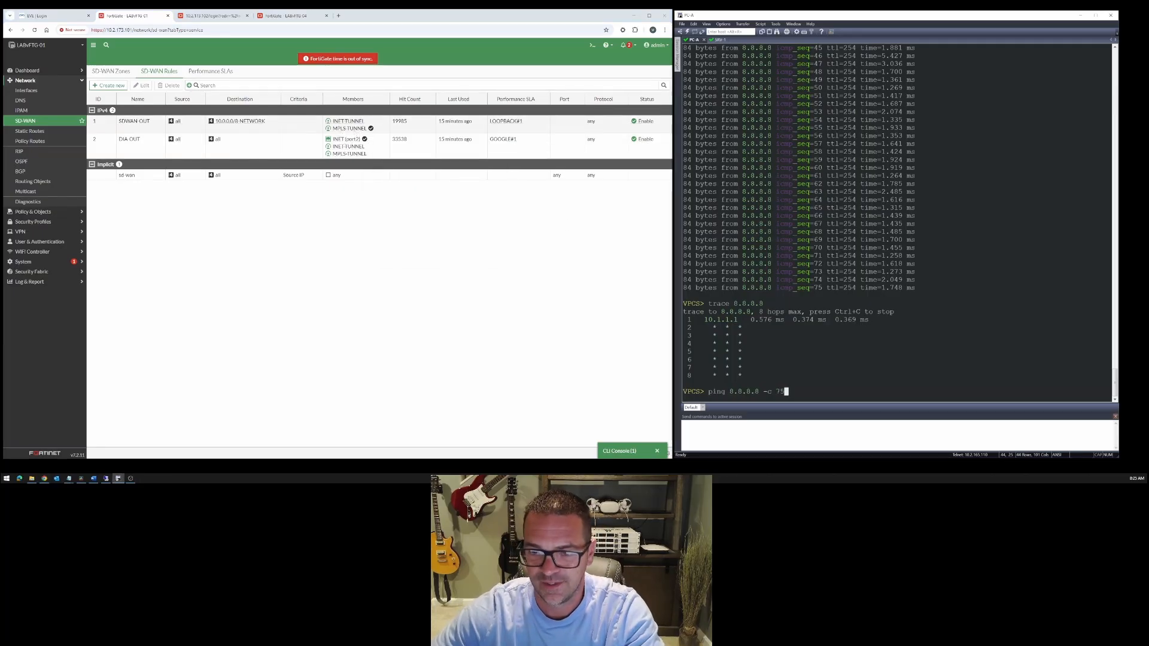
{"action": "key", "text": "Up"}
{"action": "key", "text": "Up"}
{"action": "key", "text": "Up"}
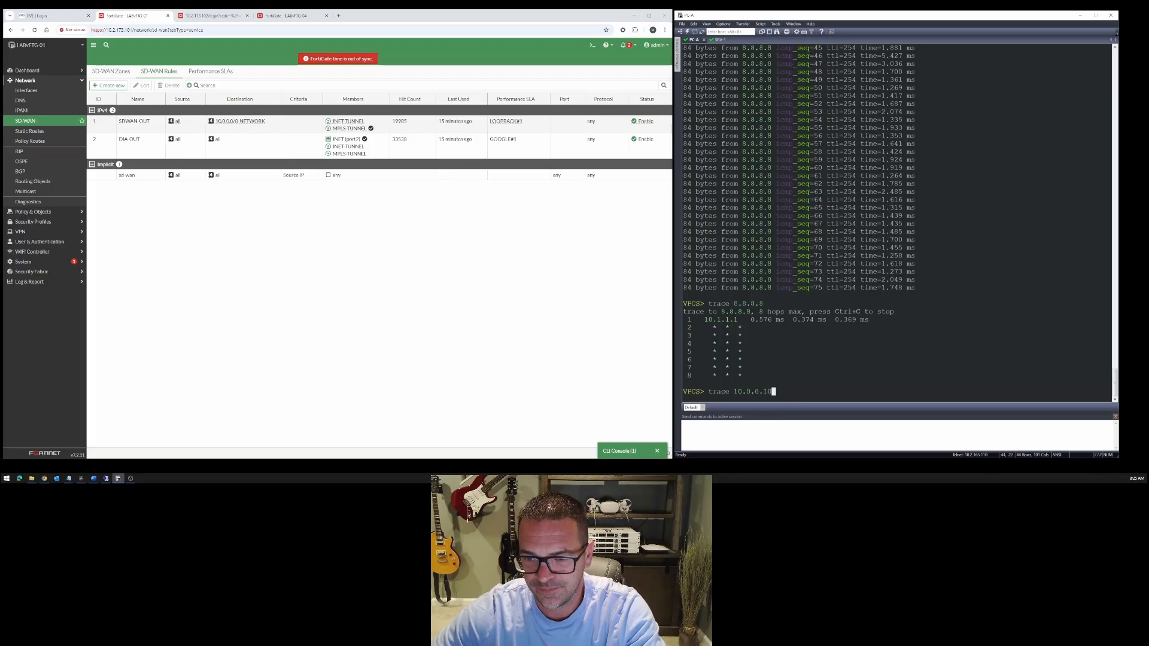
{"action": "key", "text": "Up"}
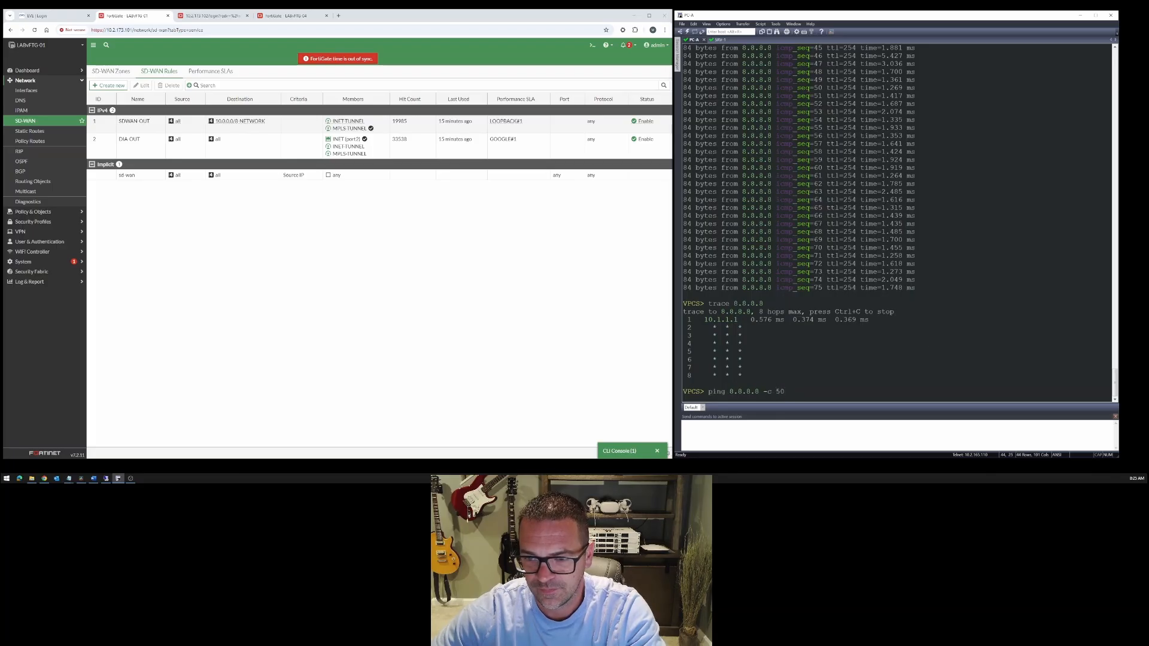
{"action": "key", "text": "Up"}
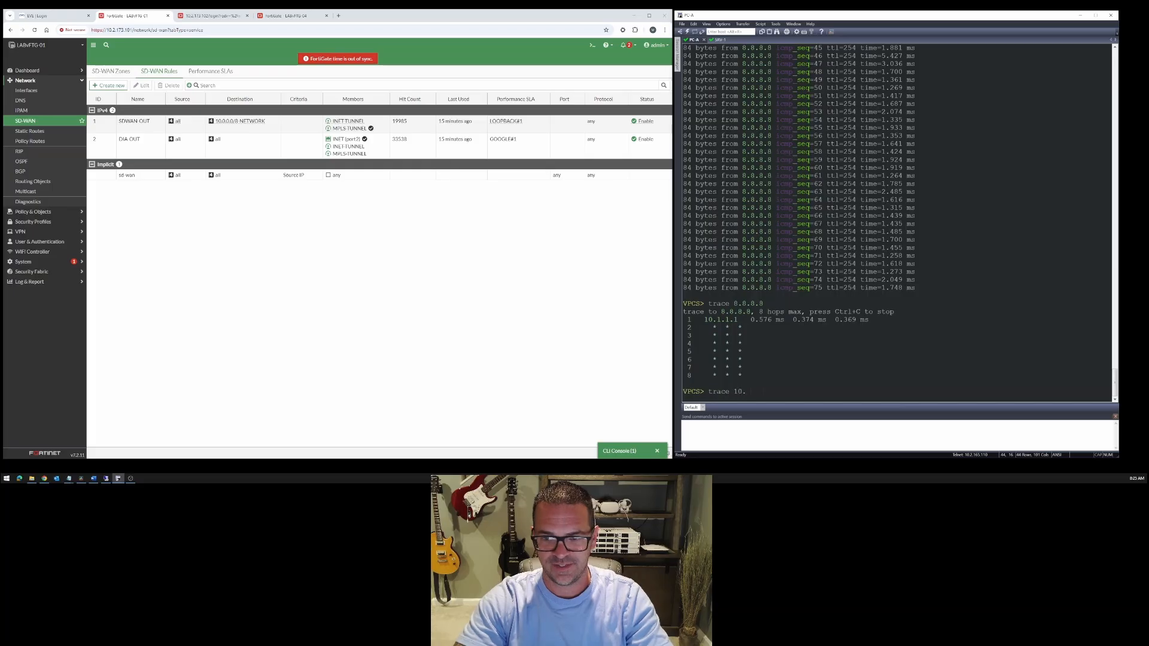
{"action": "key", "text": "Return"}
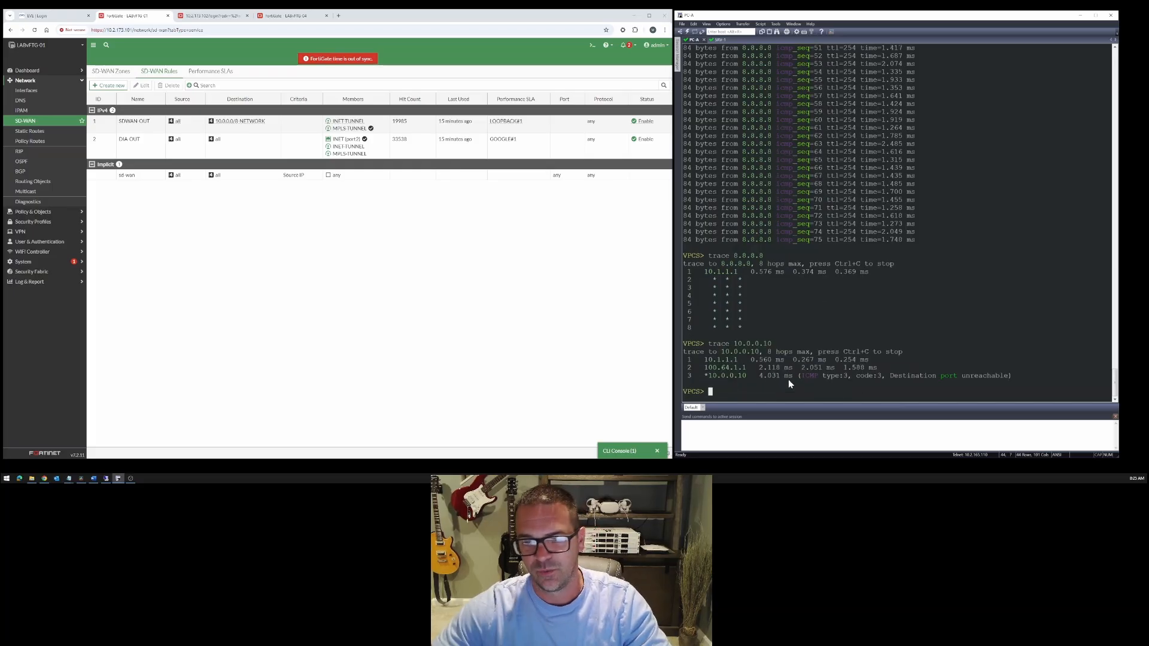
{"action": "left_click_drag", "start_coordinate": [708, 371], "coordinate": [749, 372]}
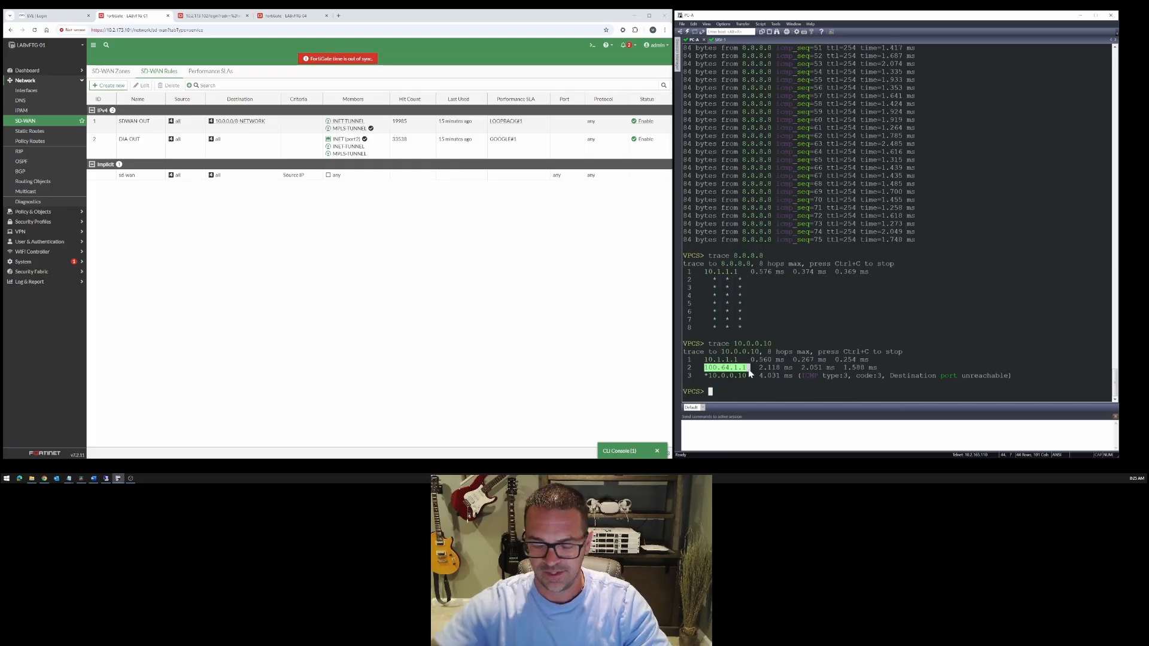
- Start a 50-packet ping from PC-A to 10.0.0.10
{"action": "type", "text": "ping 10.0.0"}
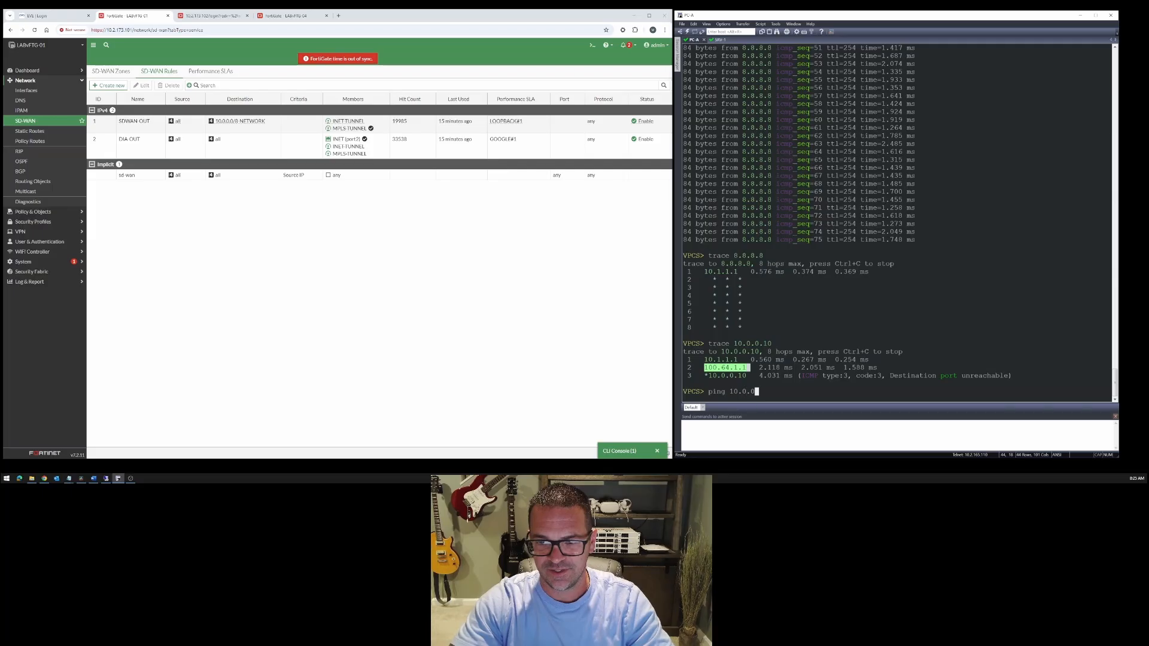
{"action": "type", "text": ".10 -c "}
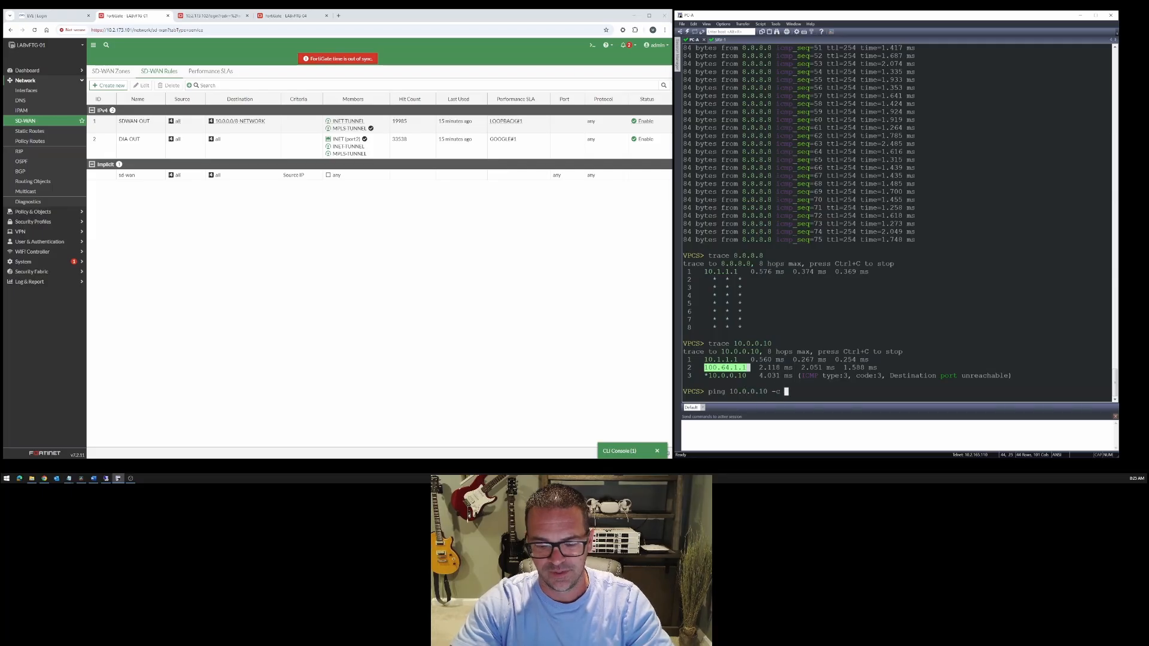
{"action": "type", "text": "50"}
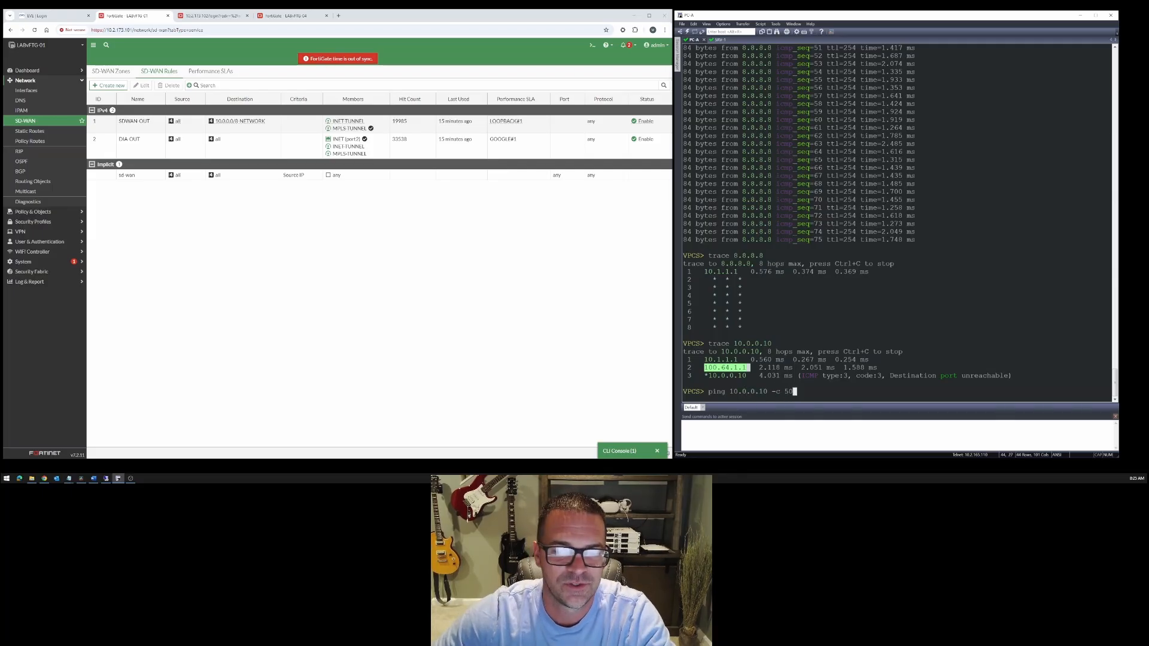
{"action": "key", "text": "Return"}
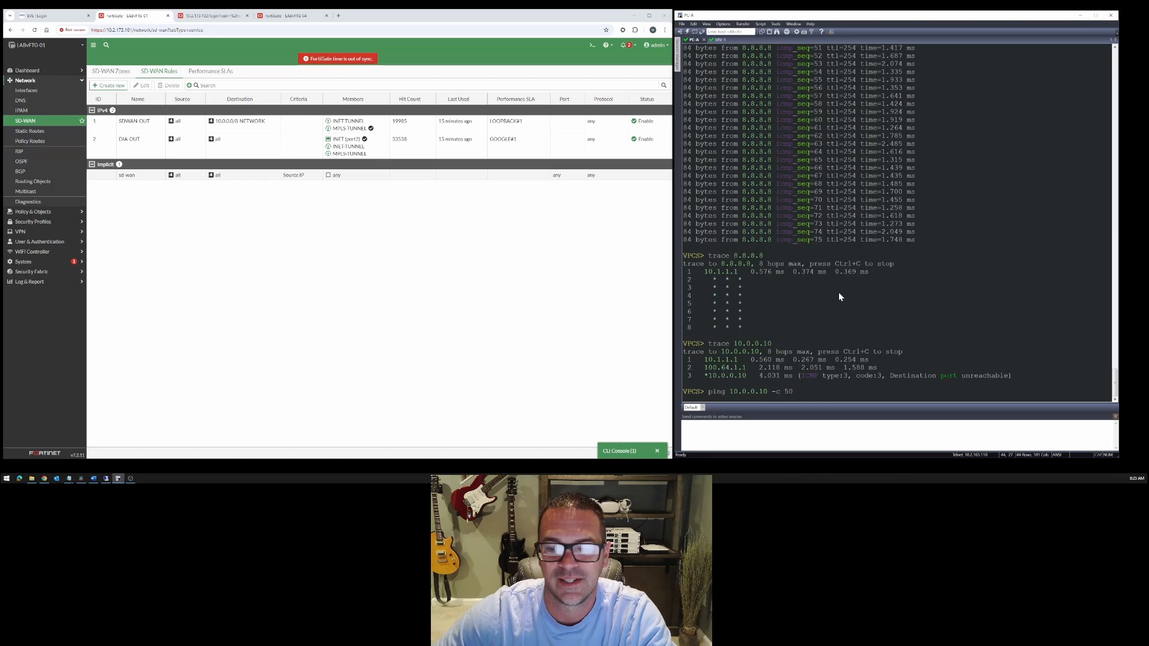
- Switch to EVE-NG and sign in again with the username admin and the account password
{"action": "left_click", "coordinate": [54, 16]}
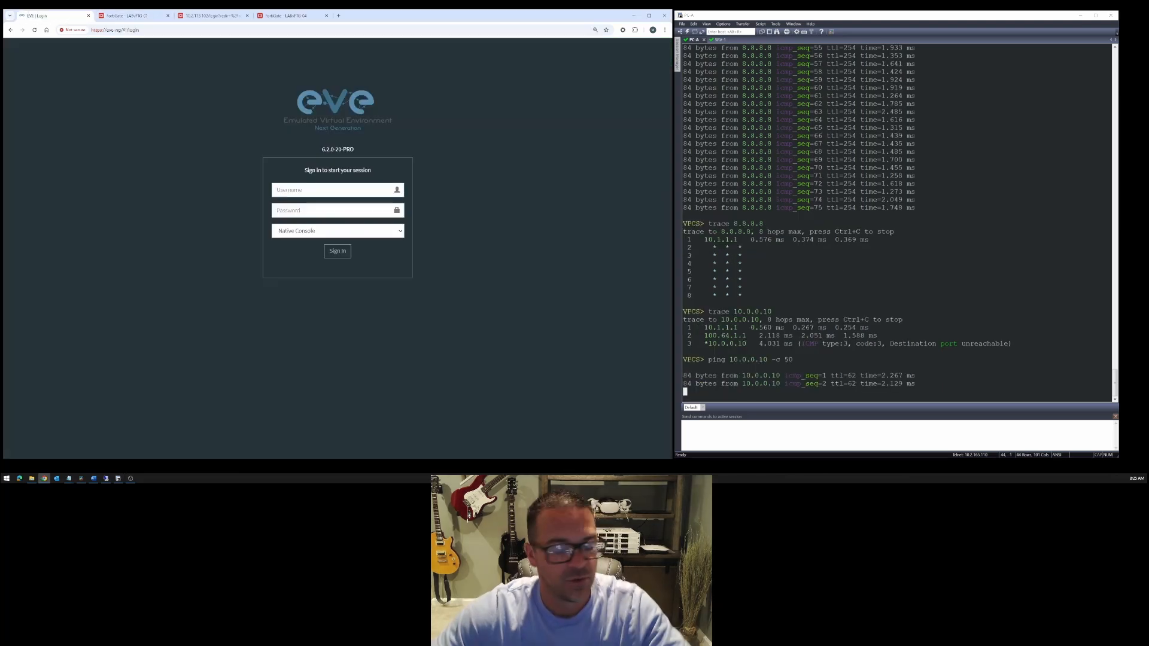
{"action": "type", "text": "admin"}
{"action": "key", "text": "Tab"}
{"action": "type", "text": "eve"}
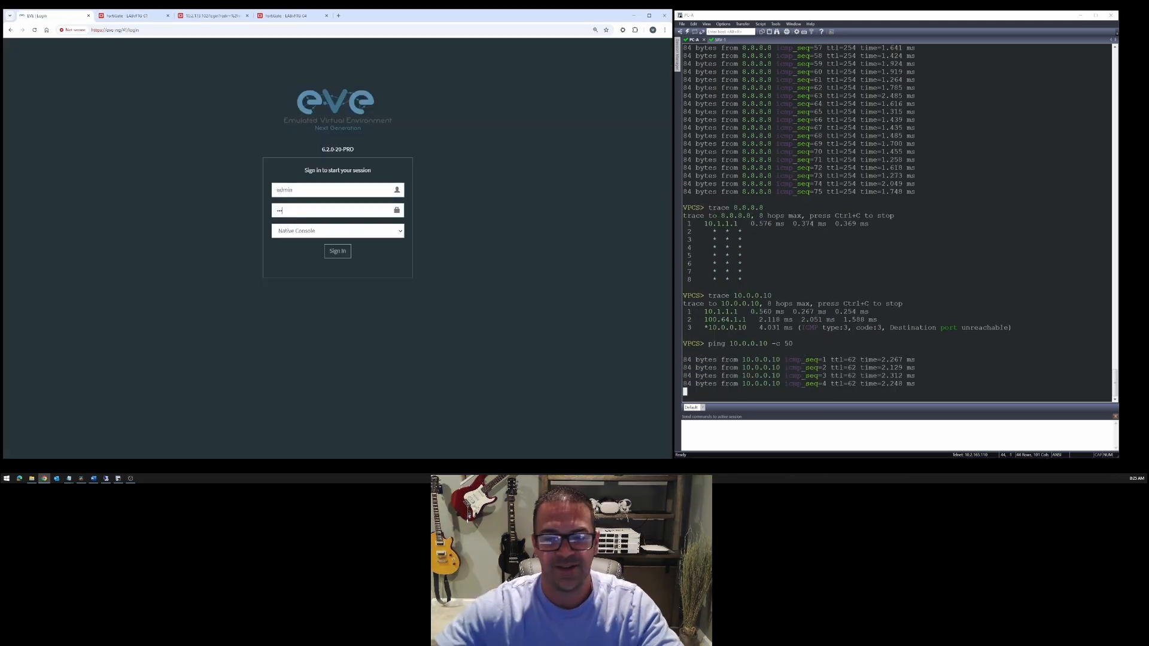
{"action": "key", "text": "Return"}
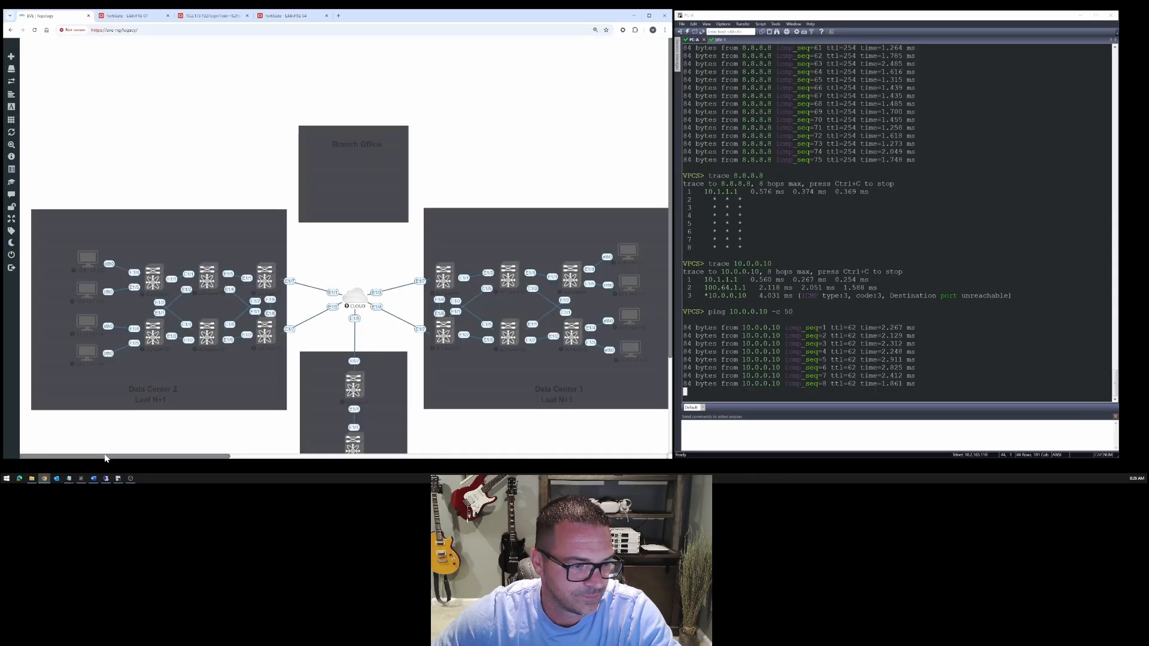
- Set 10% packet loss on interface E1/1 of the link between MPLS and LABvFTG-01, and apply and save the link quality
{"action": "left_click_drag", "start_coordinate": [450, 458], "coordinate": [431, 459]}
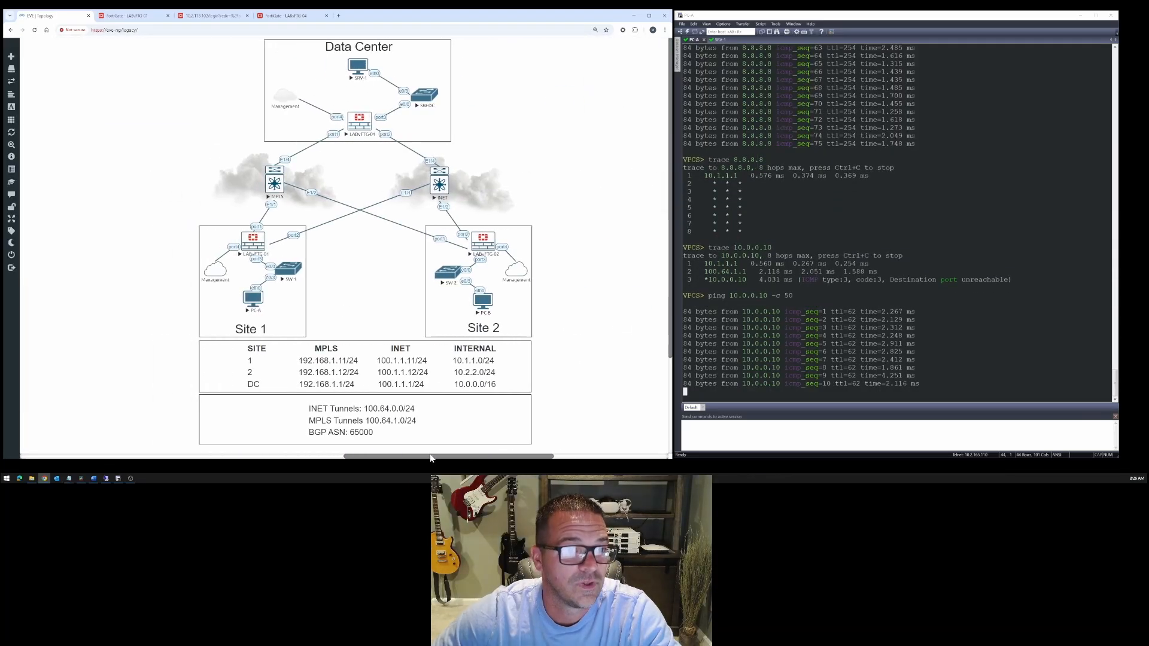
{"action": "right_click", "coordinate": [276, 206]}
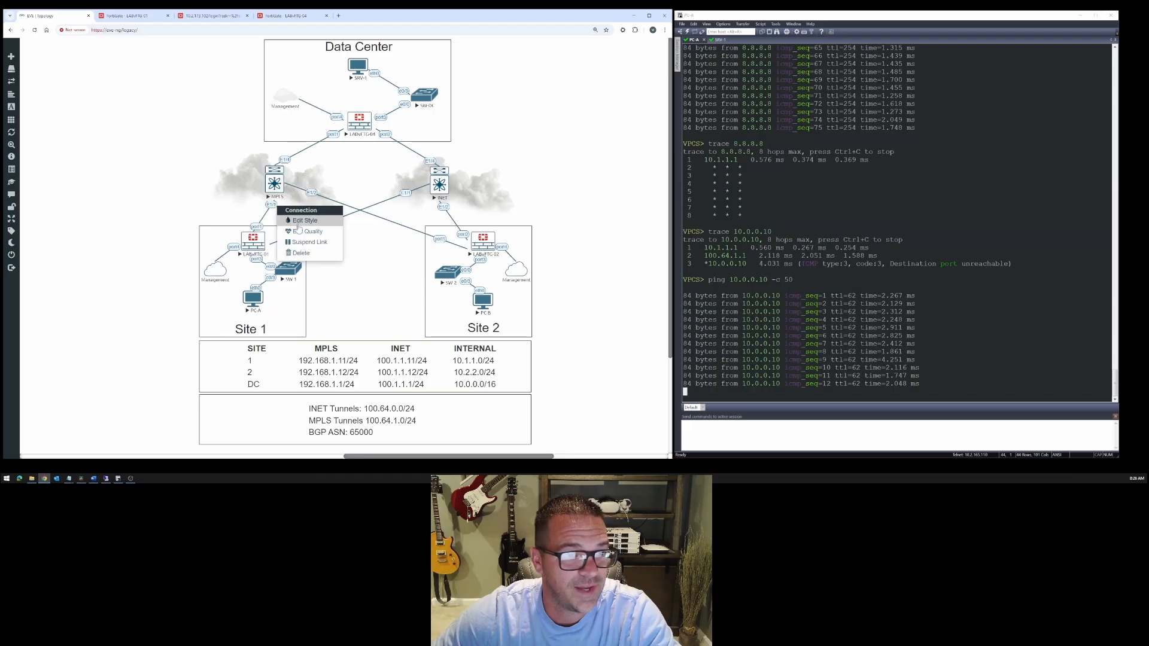
{"action": "left_click", "coordinate": [305, 231]}
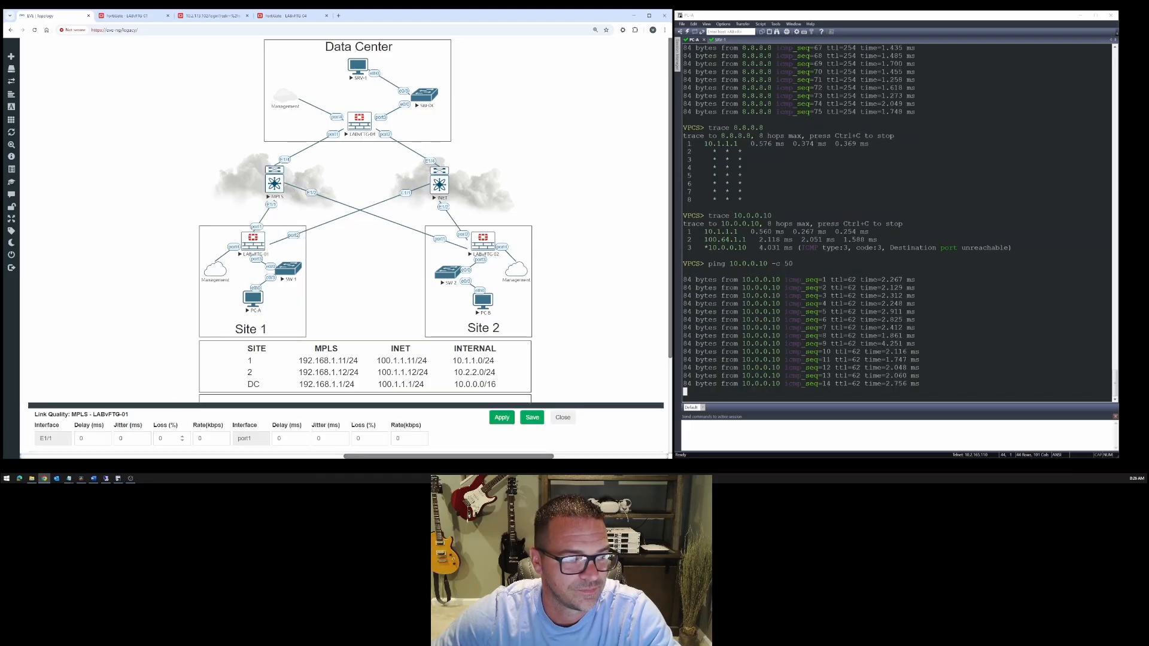
{"action": "left_click_drag", "start_coordinate": [167, 439], "coordinate": [49, 438]}
{"action": "type", "text": "10"}
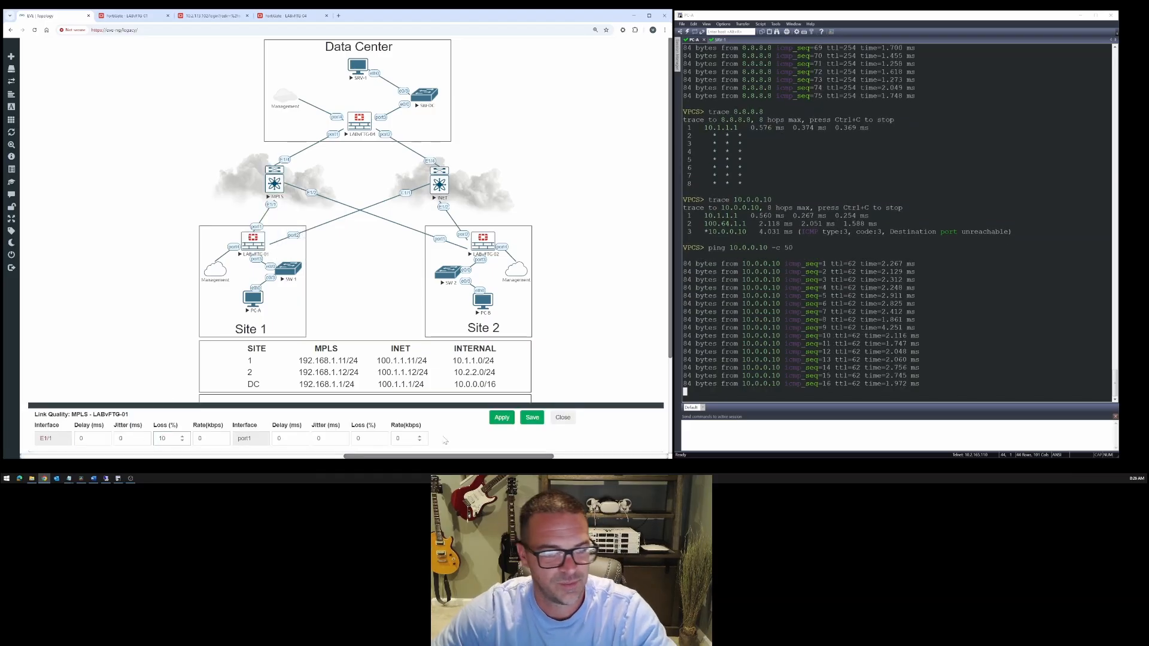
{"action": "left_click", "coordinate": [502, 418]}
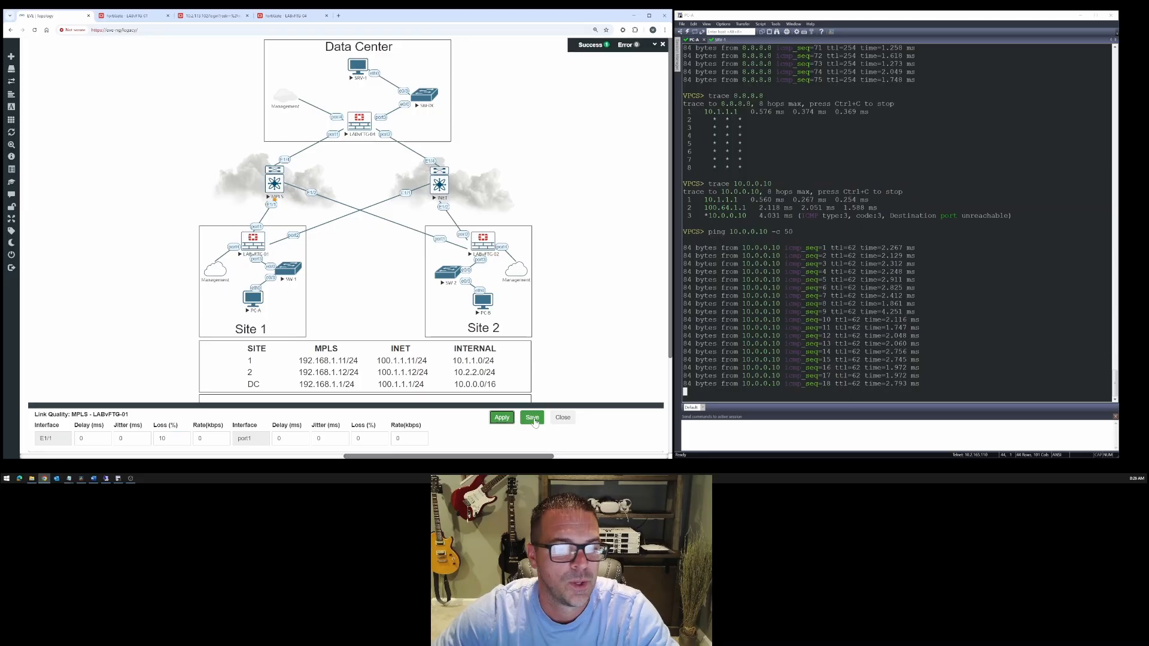
{"action": "left_click", "coordinate": [534, 419]}
- Monitor LABvFTG-01's performance SLA packet loss readings alongside the members selected by its SD-WAN rules
{"action": "left_click", "coordinate": [151, 18]}
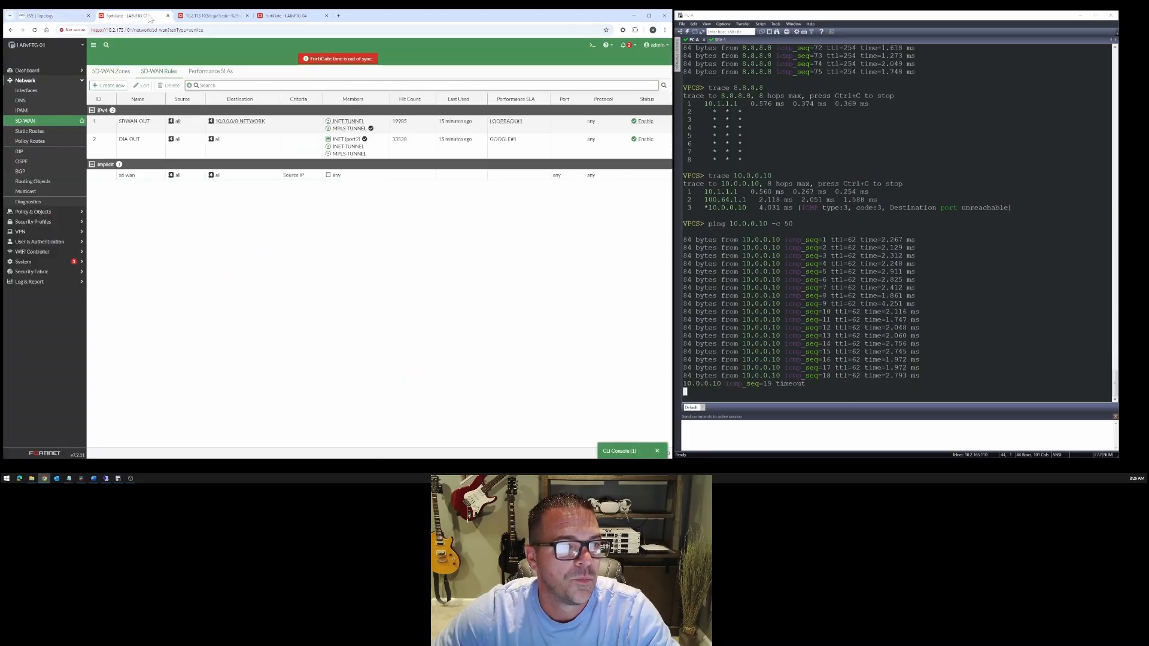
{"action": "left_click", "coordinate": [211, 72]}
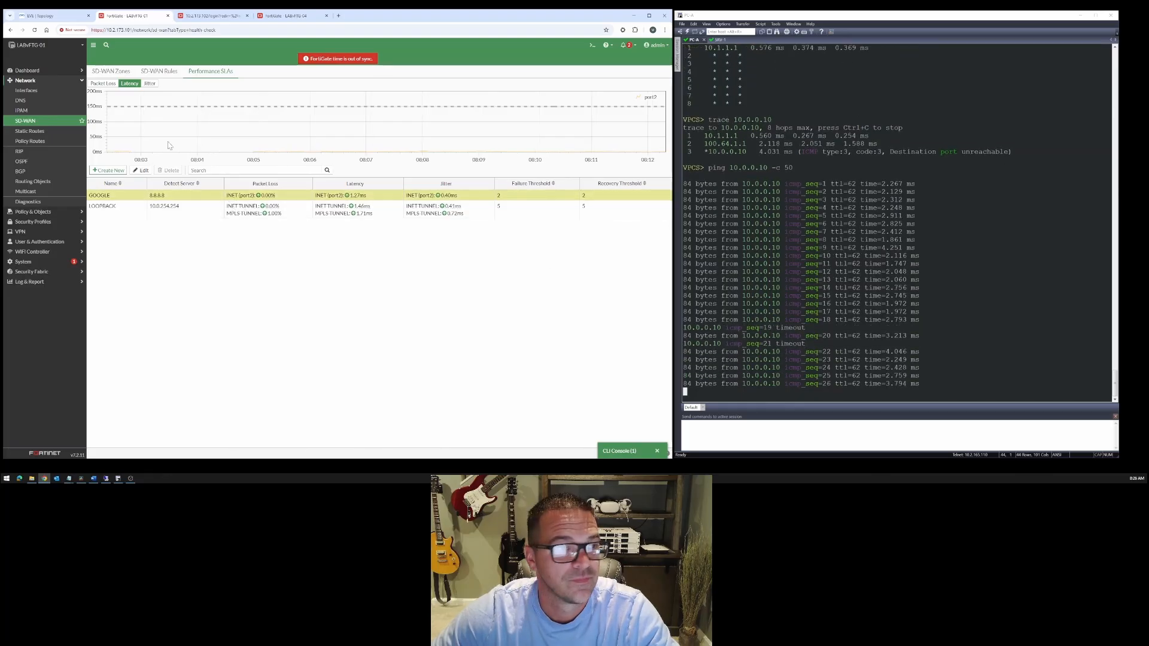
{"action": "left_click", "coordinate": [157, 71]}
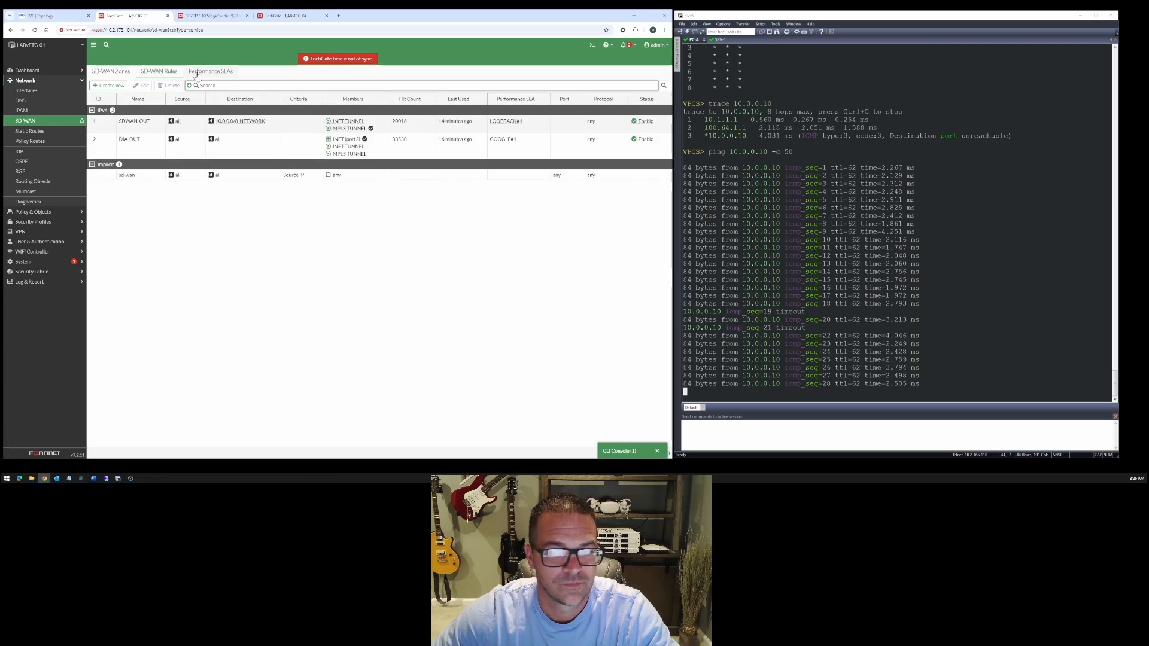
{"action": "left_click", "coordinate": [201, 72]}
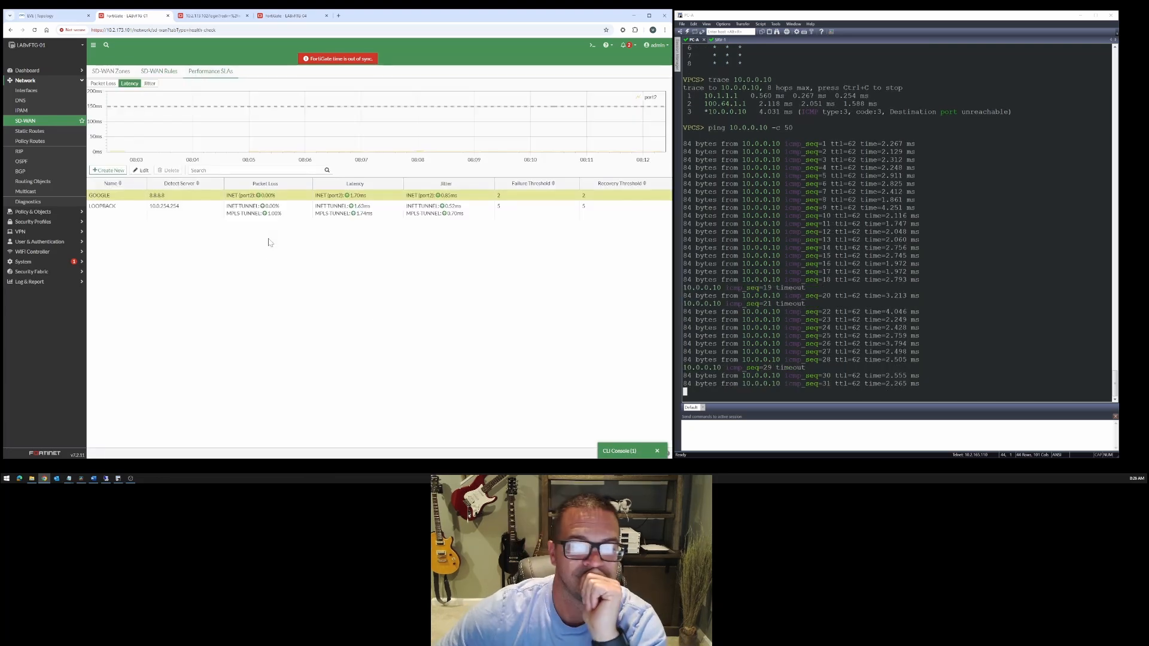
{"action": "left_click", "coordinate": [158, 72]}
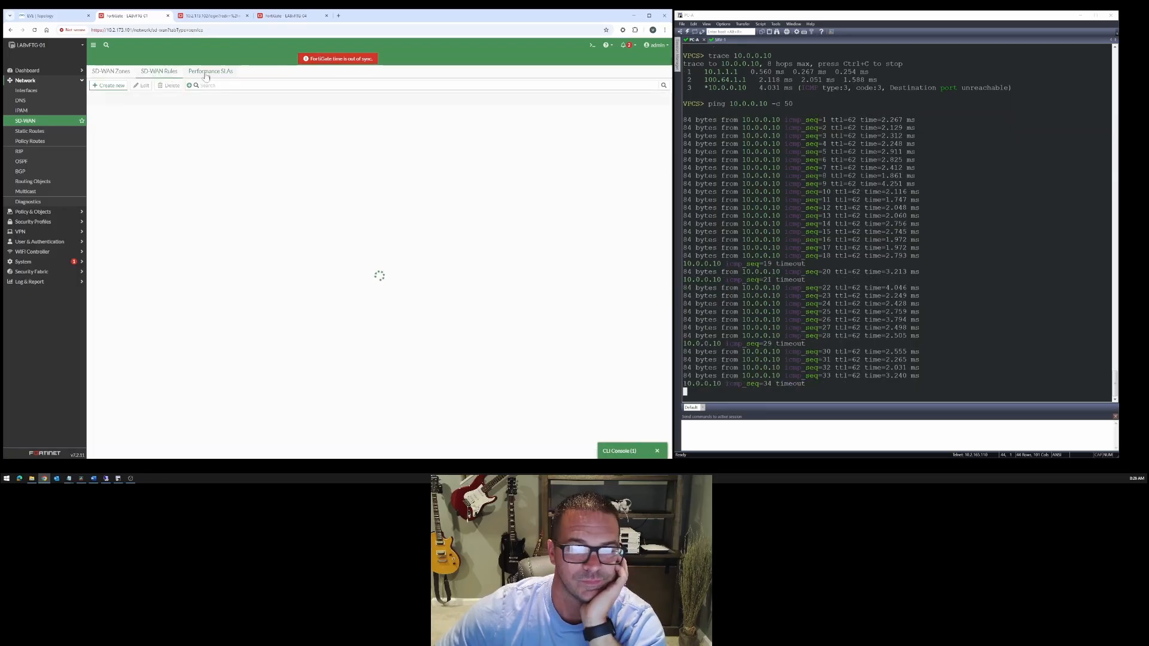
{"action": "left_click", "coordinate": [206, 73]}
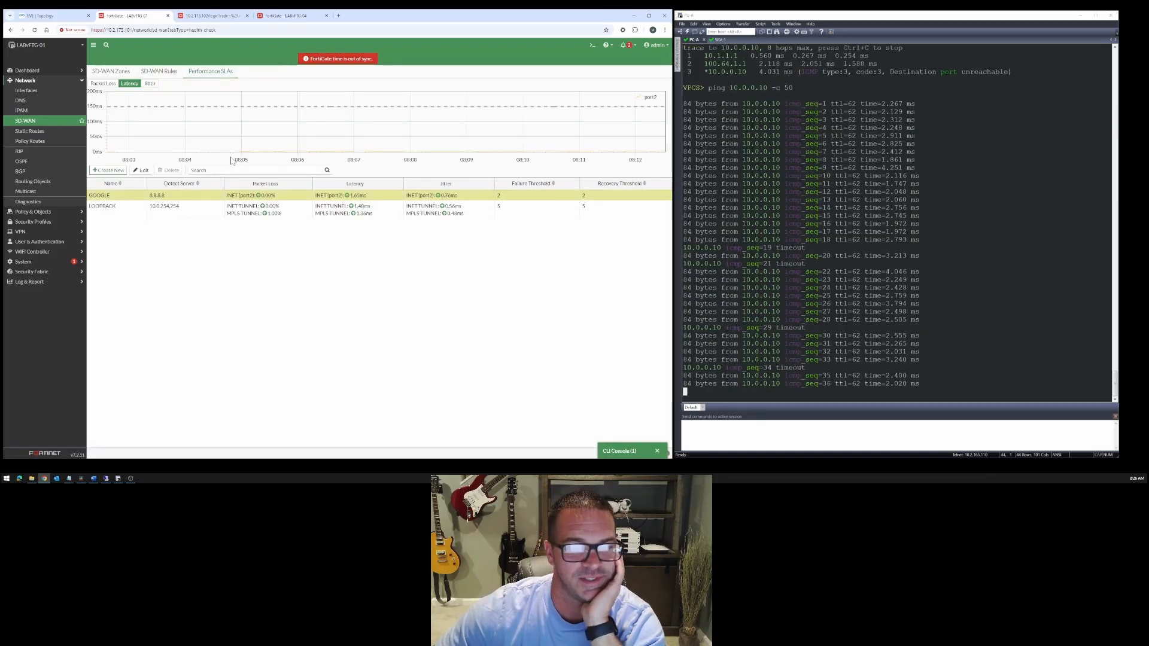
{"action": "left_click", "coordinate": [159, 73]}
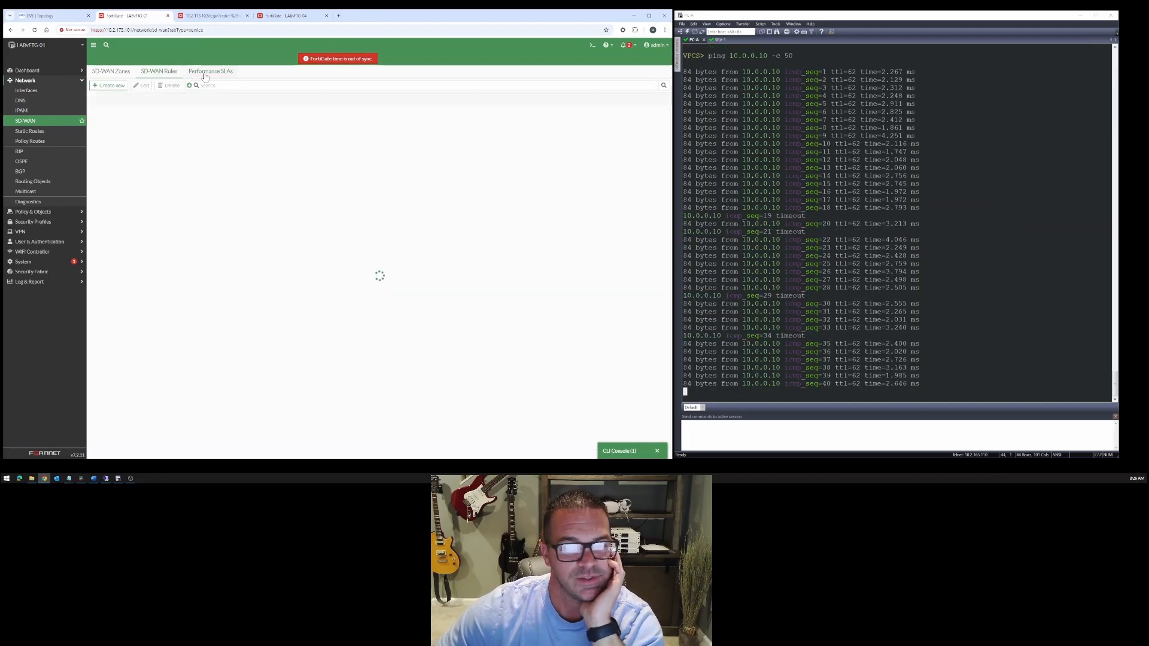
{"action": "left_click", "coordinate": [204, 73]}
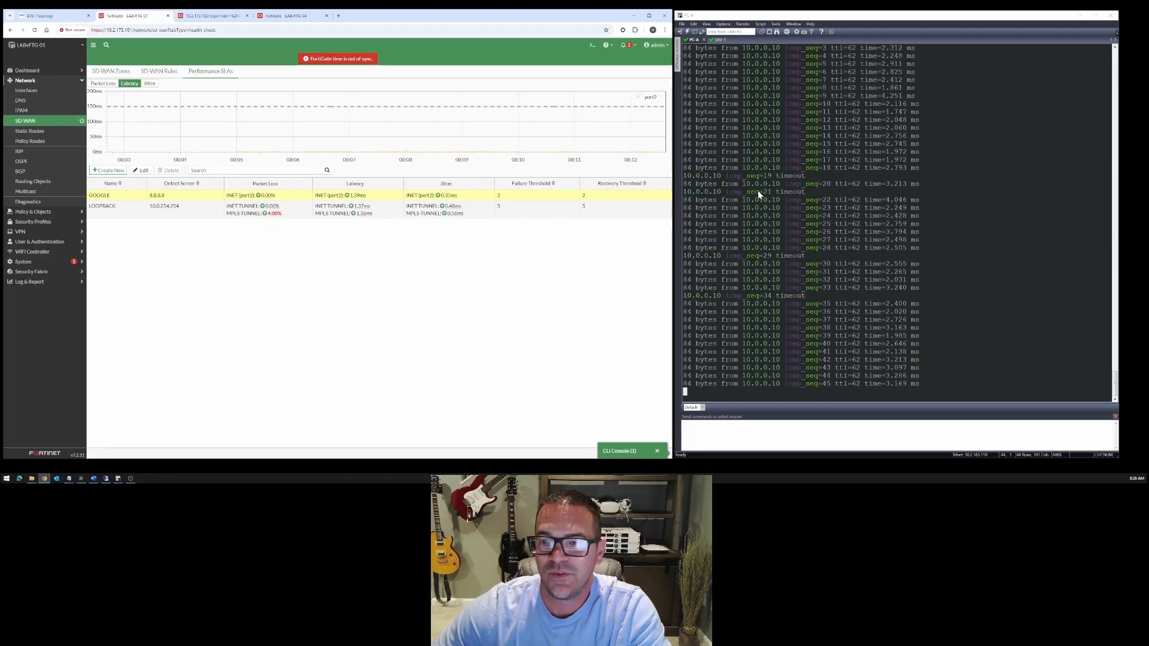
- Highlight the timeout lines in PC-A's ping output to 10.0.0.10
{"action": "left_click_drag", "start_coordinate": [744, 177], "coordinate": [713, 183]}
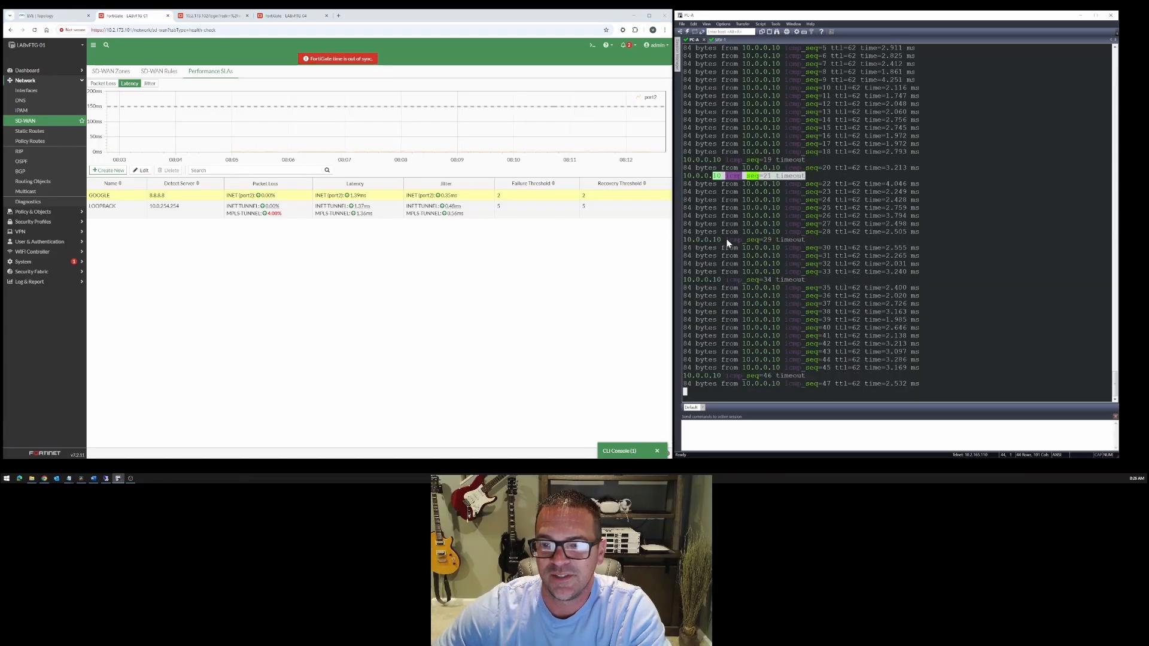
{"action": "left_click_drag", "start_coordinate": [729, 242], "coordinate": [807, 240]}
{"action": "left_click_drag", "start_coordinate": [683, 287], "coordinate": [707, 289]}
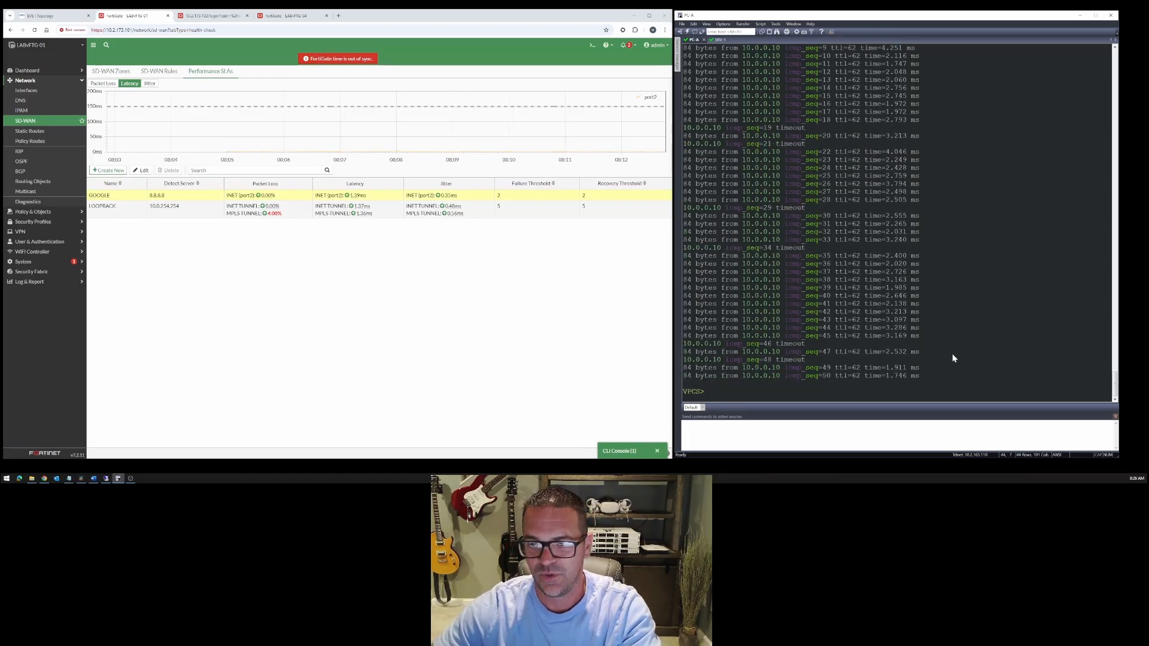
- Rerun the 50-packet ping from PC-A to 10.0.0.10 and inspect the INET-TUNNEL member's details in LABvFTG-01's SDWAN-OUT rule
{"action": "key", "text": "Up"}
{"action": "key", "text": "Return"}
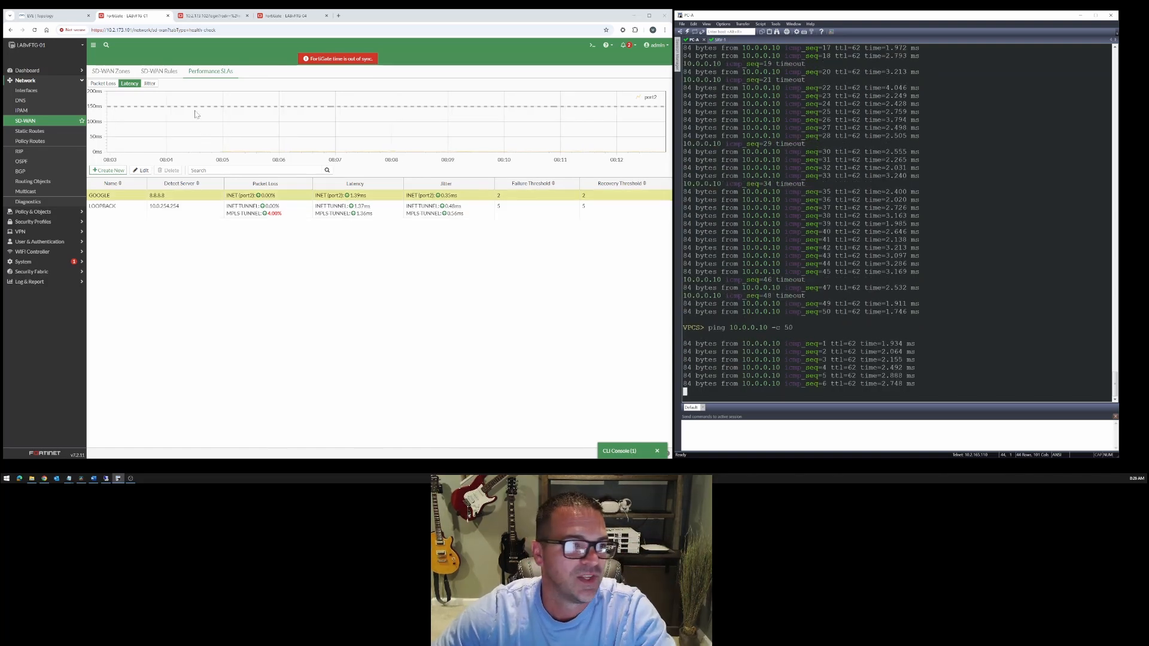
{"action": "left_click", "coordinate": [165, 72]}
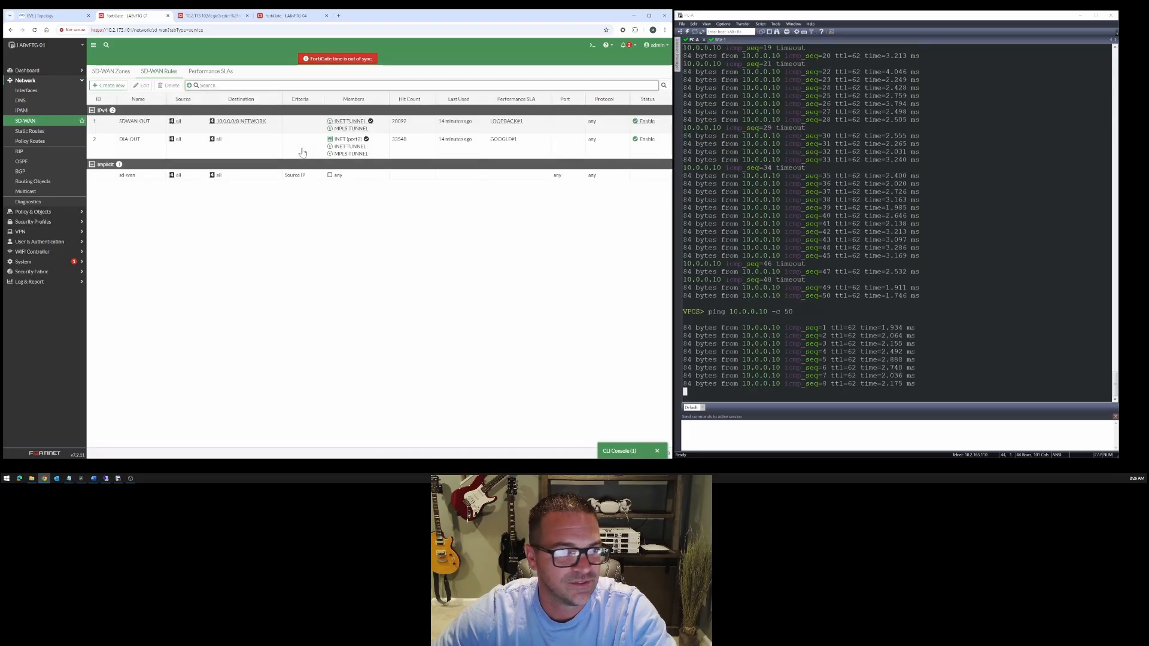
{"action": "left_click", "coordinate": [191, 127]}
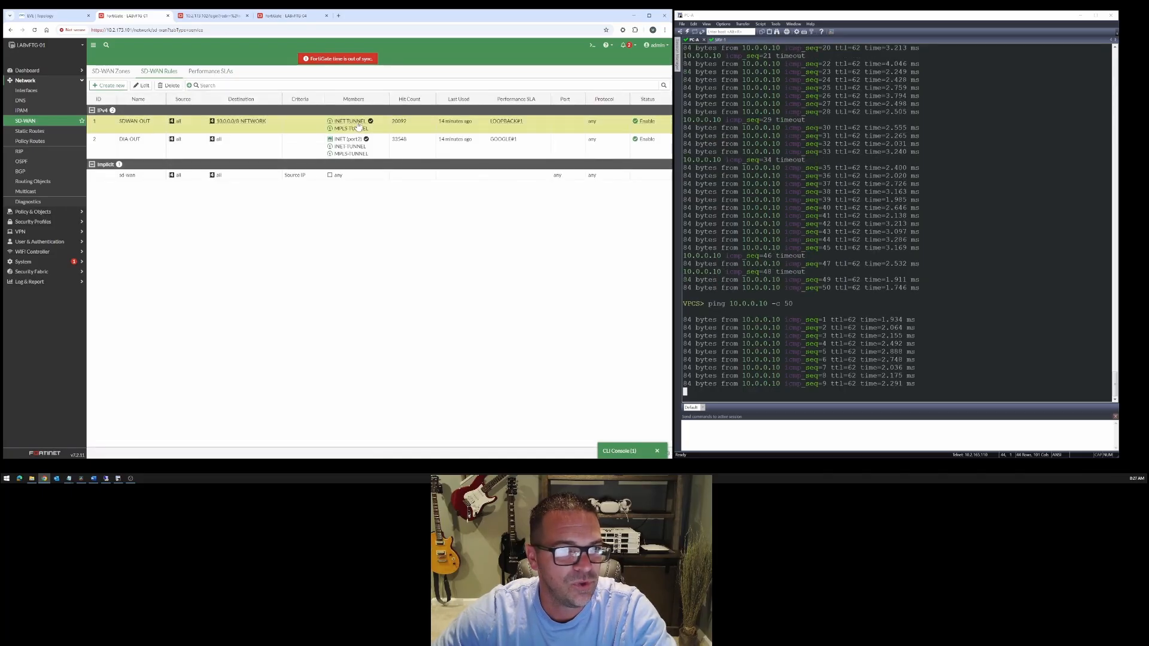
{"action": "mouse_move", "coordinate": [359, 125]}
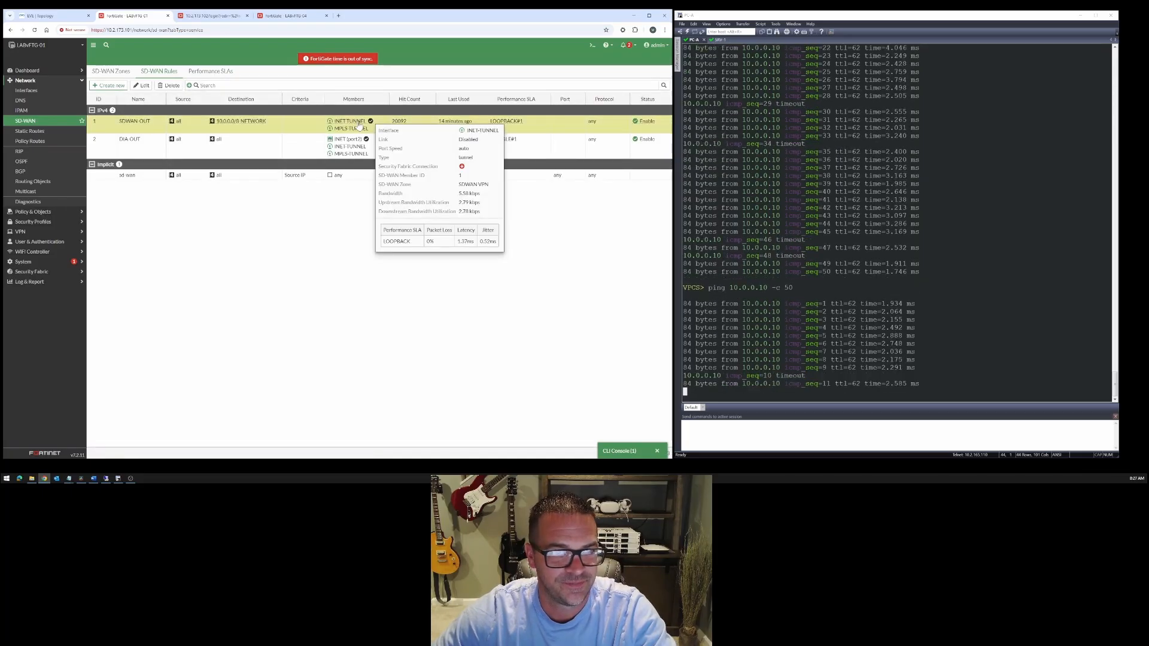
- Compare the timeouts in PC-A's ping output with LABvFTG-01's performance SLA readings and SD-WAN rule members
{"action": "left_click", "coordinate": [207, 72]}
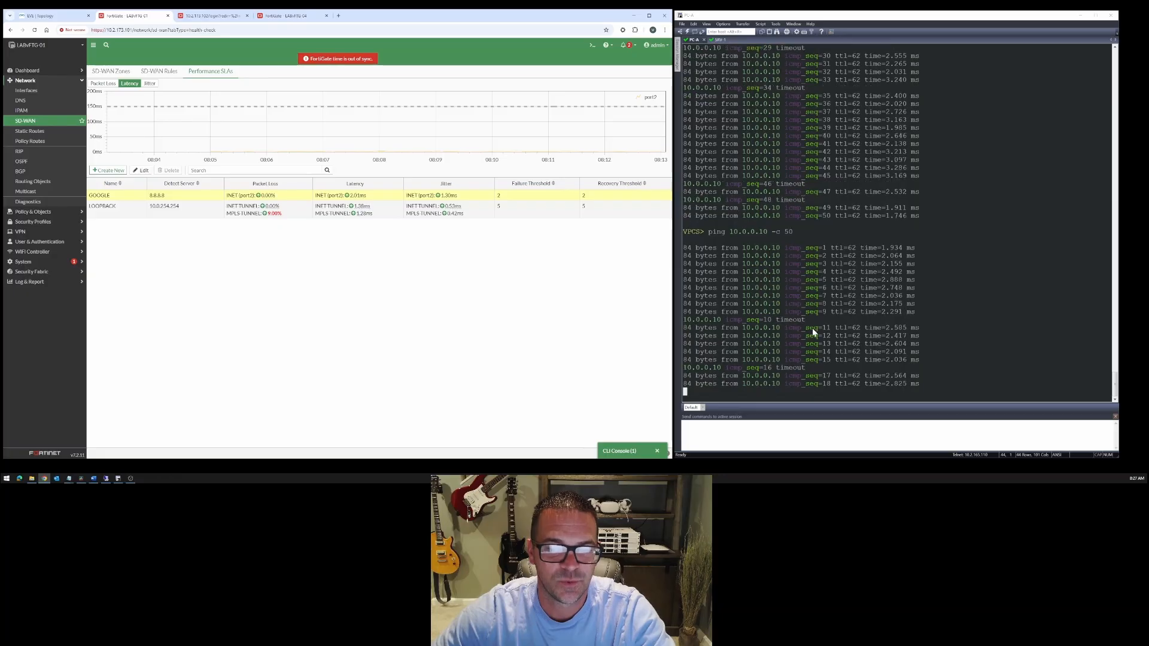
{"action": "left_click_drag", "start_coordinate": [813, 328], "coordinate": [726, 320]}
{"action": "left_click_drag", "start_coordinate": [721, 368], "coordinate": [860, 368]}
{"action": "left_click_drag", "start_coordinate": [823, 320], "coordinate": [813, 353]}
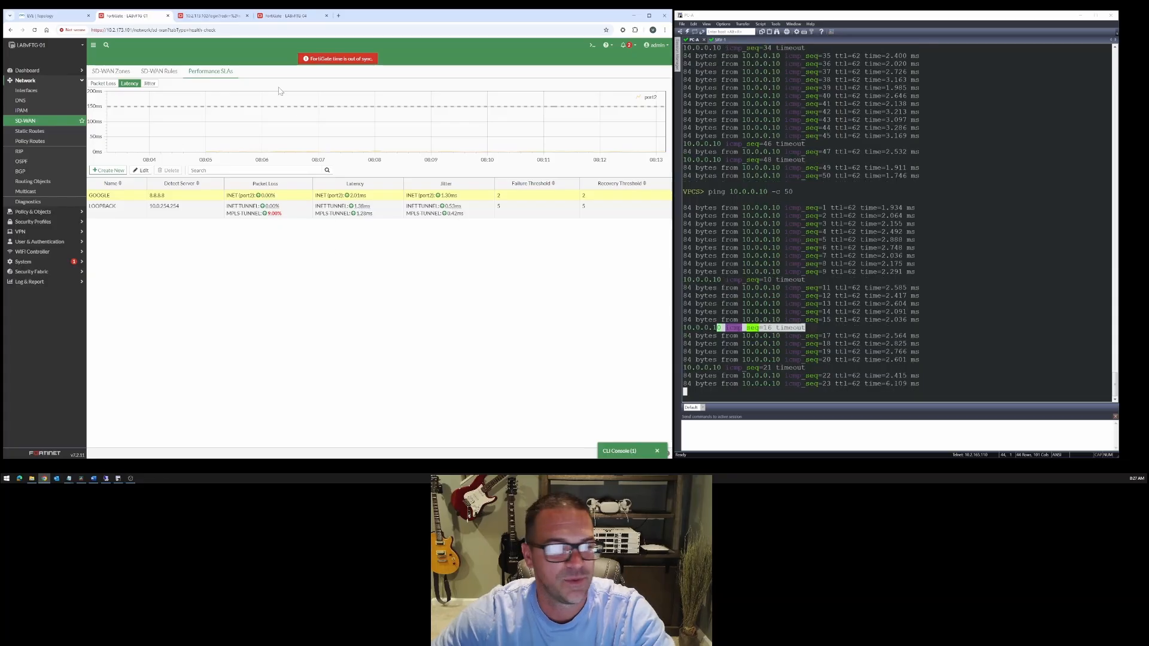
{"action": "left_click", "coordinate": [163, 71]}
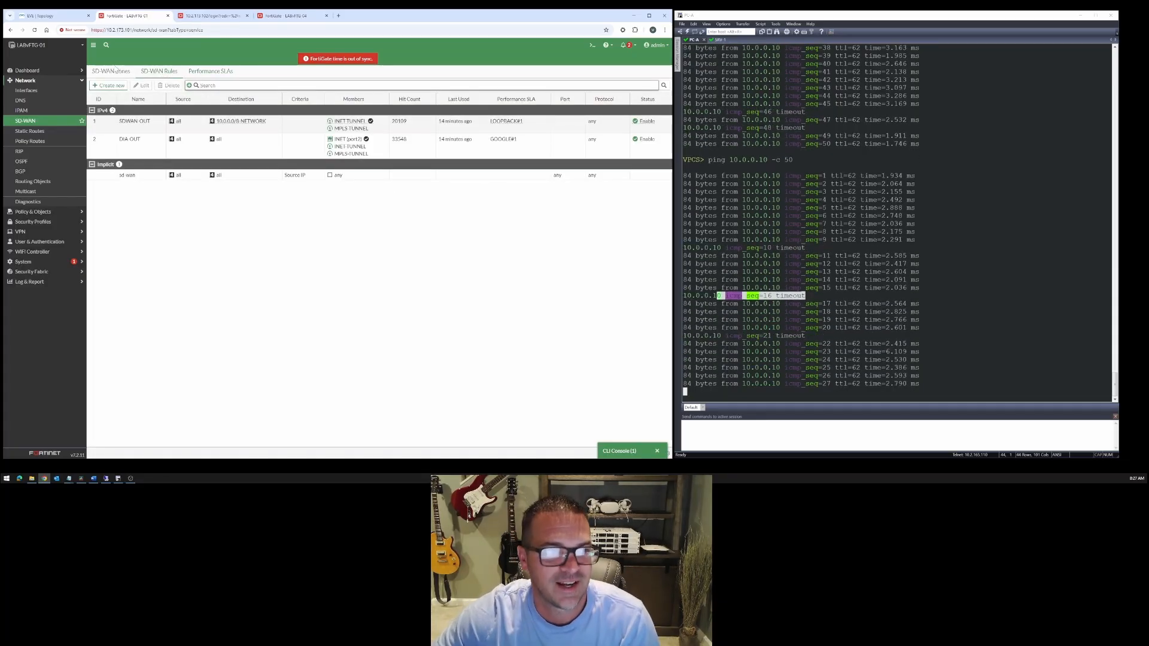
{"action": "left_click", "coordinate": [210, 71]}
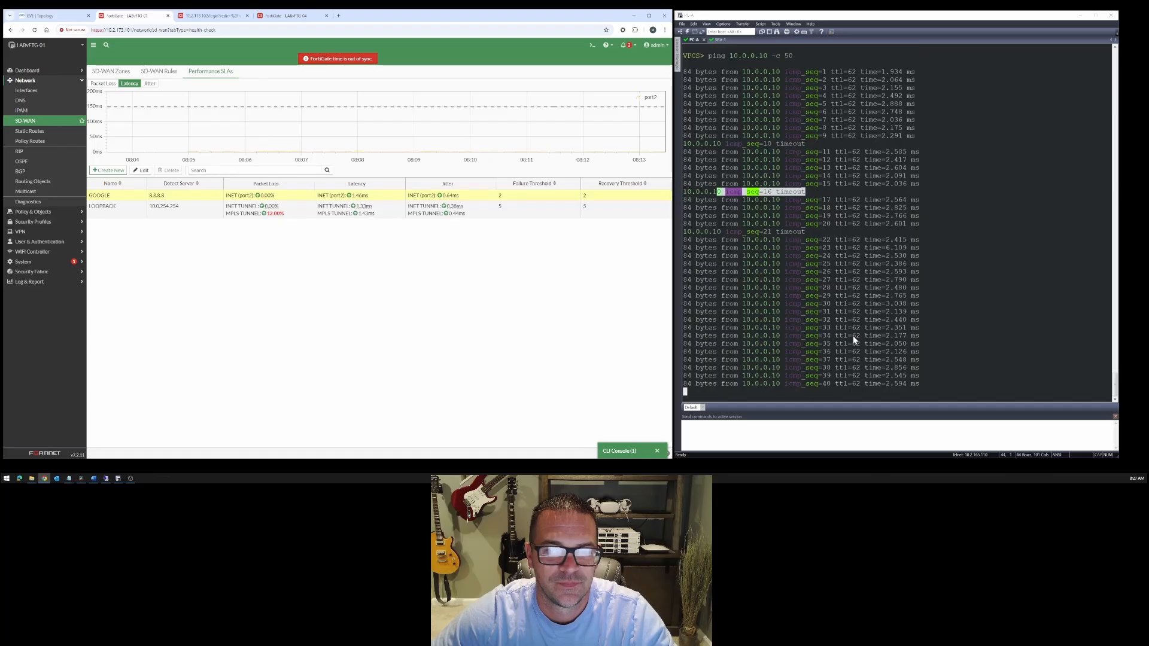
- Repeat the 50-packet ping from PC-A to 10.0.0.10 and recheck LABvFTG-01's SLA packet loss and SDWAN-OUT rule members
{"action": "left_click", "coordinate": [1000, 246]}
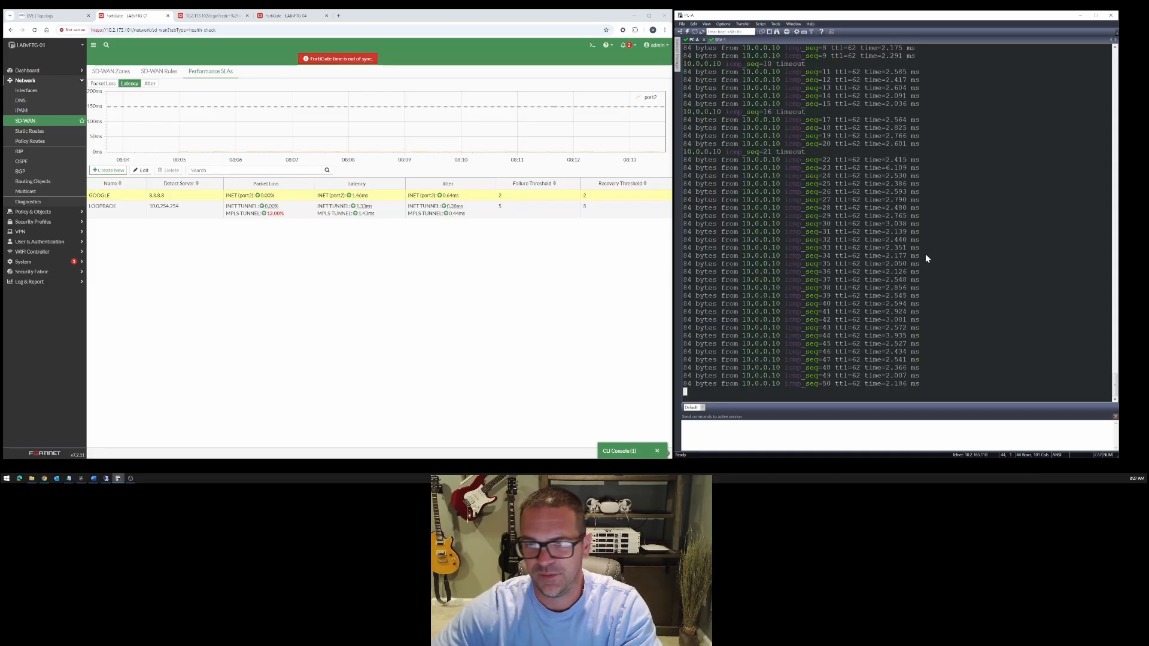
{"action": "key", "text": "Up"}
{"action": "key", "text": "Return"}
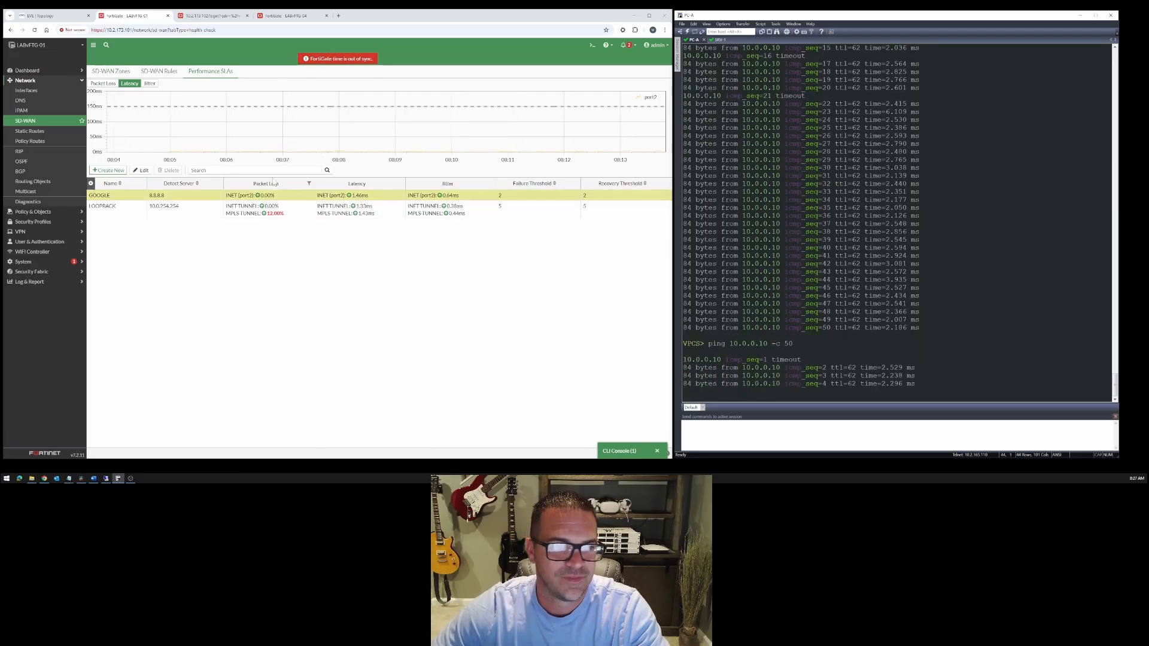
{"action": "left_click", "coordinate": [160, 71]}
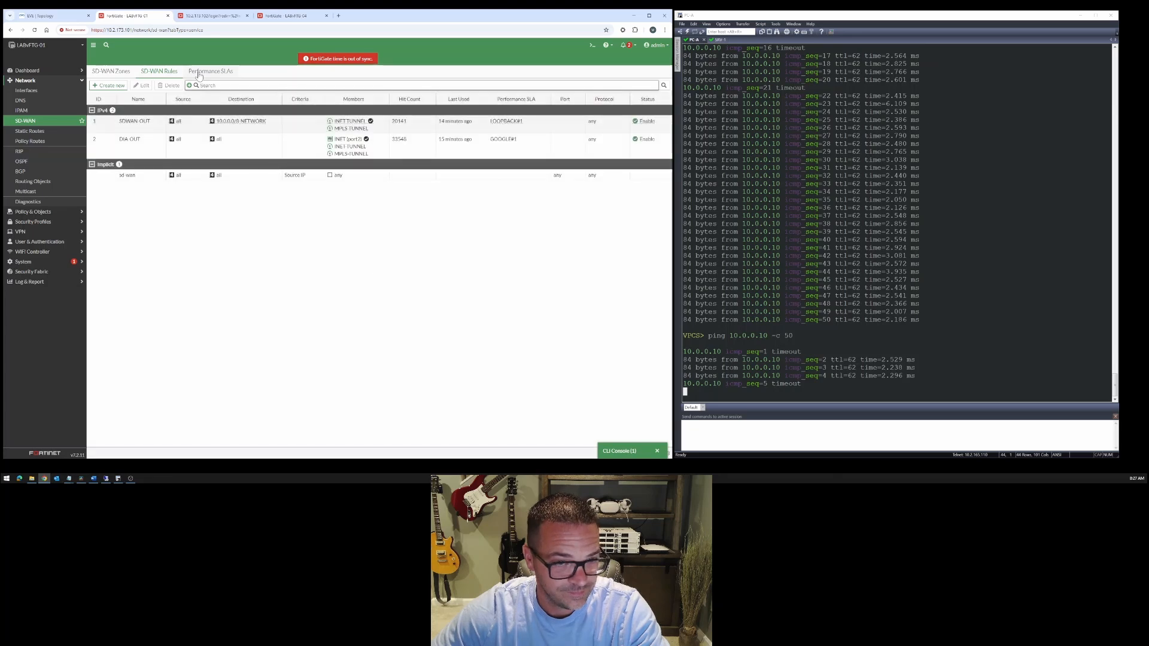
{"action": "left_click", "coordinate": [195, 72]}
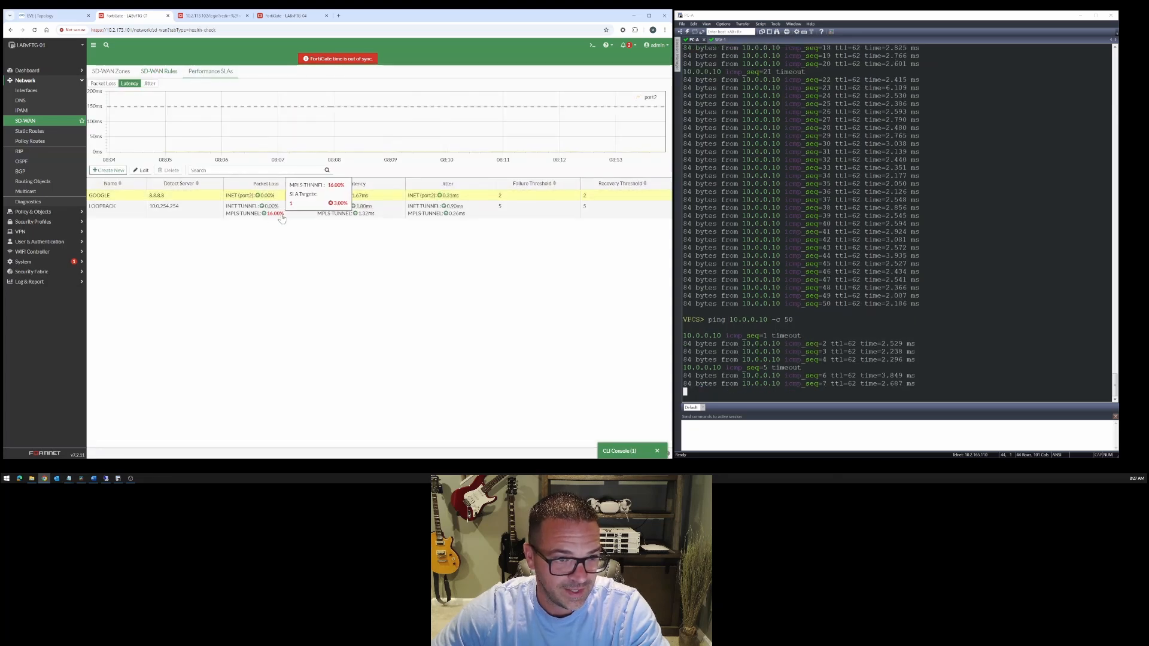
{"action": "left_click", "coordinate": [167, 73]}
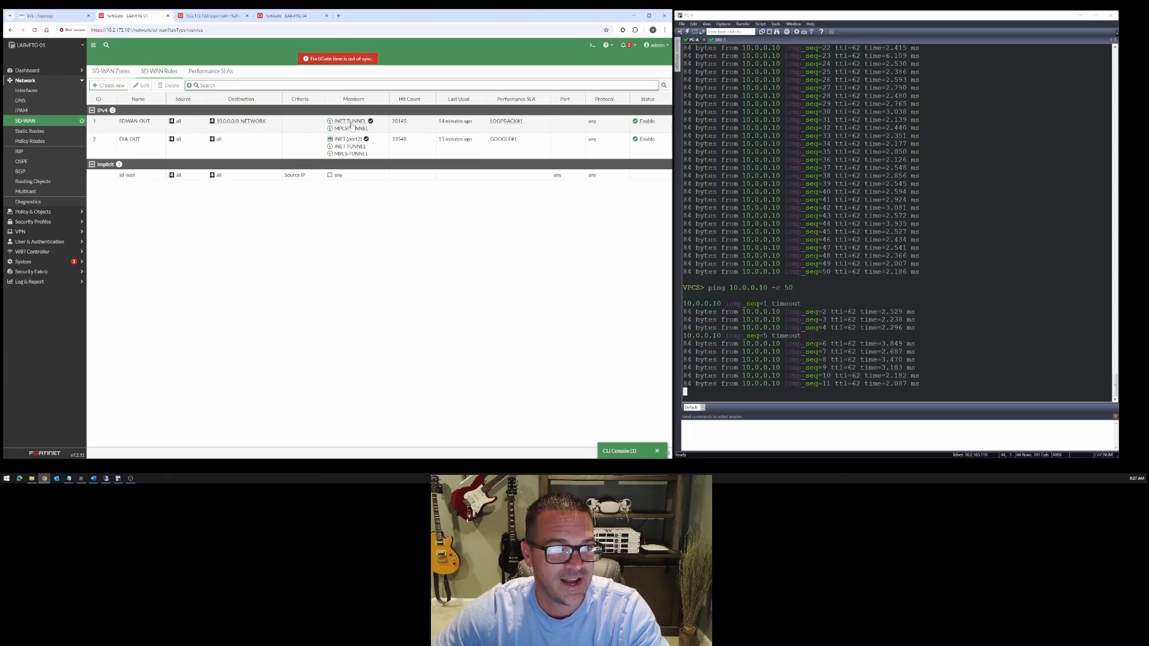
{"action": "mouse_move", "coordinate": [352, 126]}
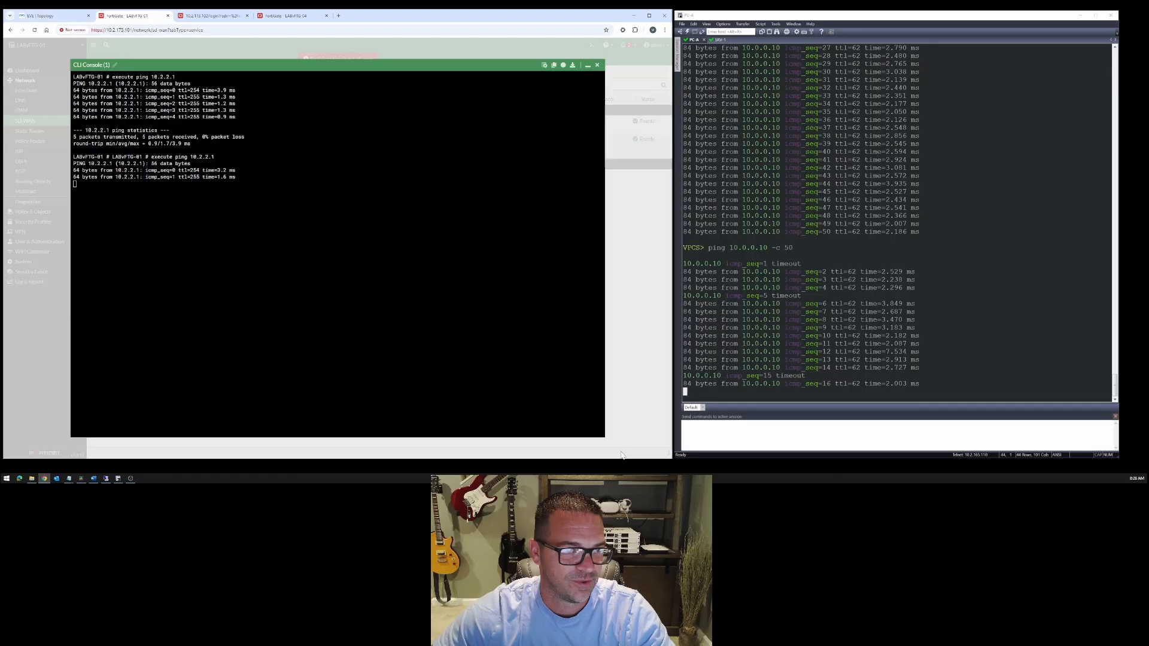
- Restore LABvFTG-01's CLI console and list its BGP routes with "get router info bgp network"
{"action": "left_click", "coordinate": [620, 452]}
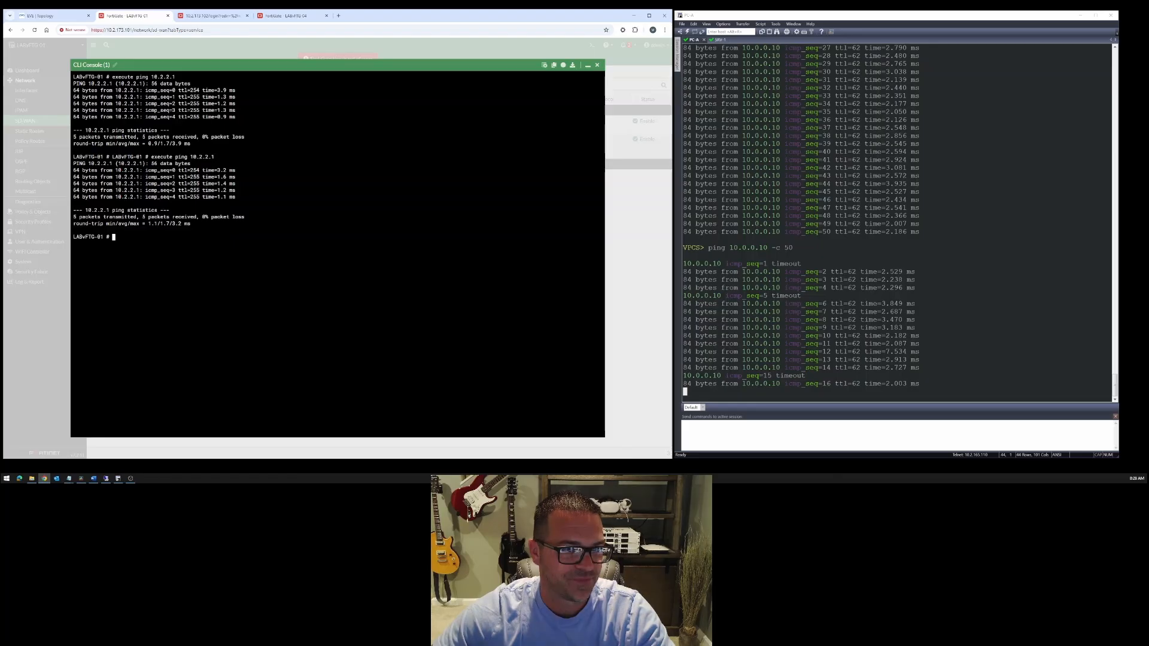
{"action": "key", "text": "Return"}
{"action": "key", "text": "Return"}
{"action": "key", "text": "Return"}
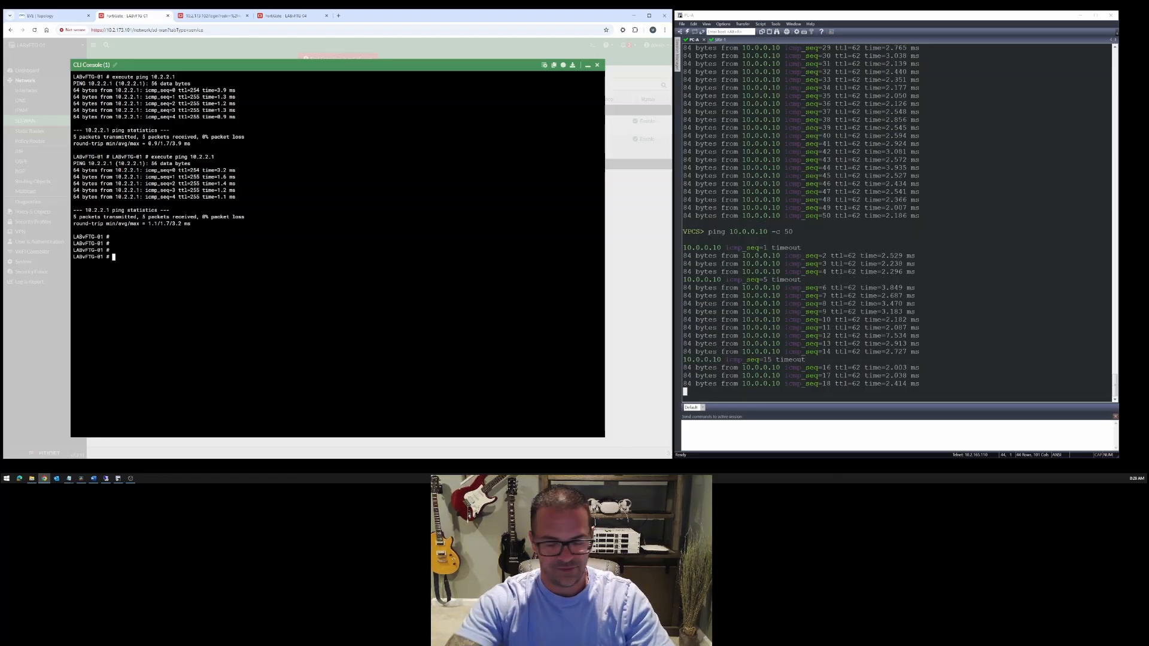
{"action": "key", "text": "Return"}
{"action": "key", "text": "Return"}
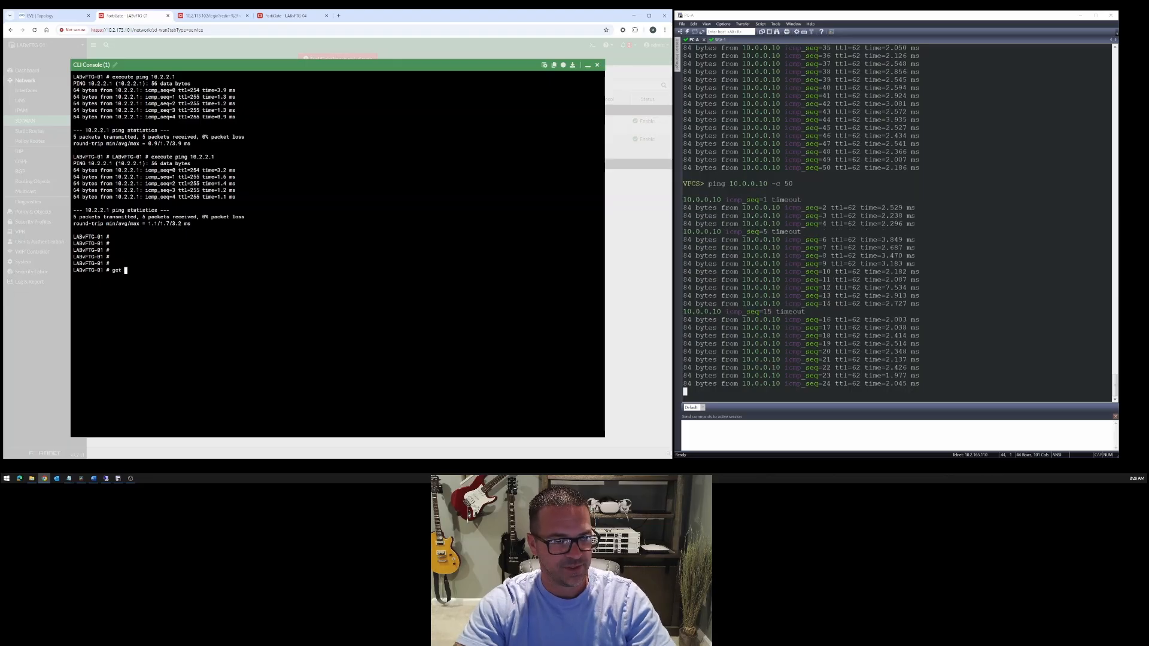
{"action": "type", "text": "router info bgp n"}
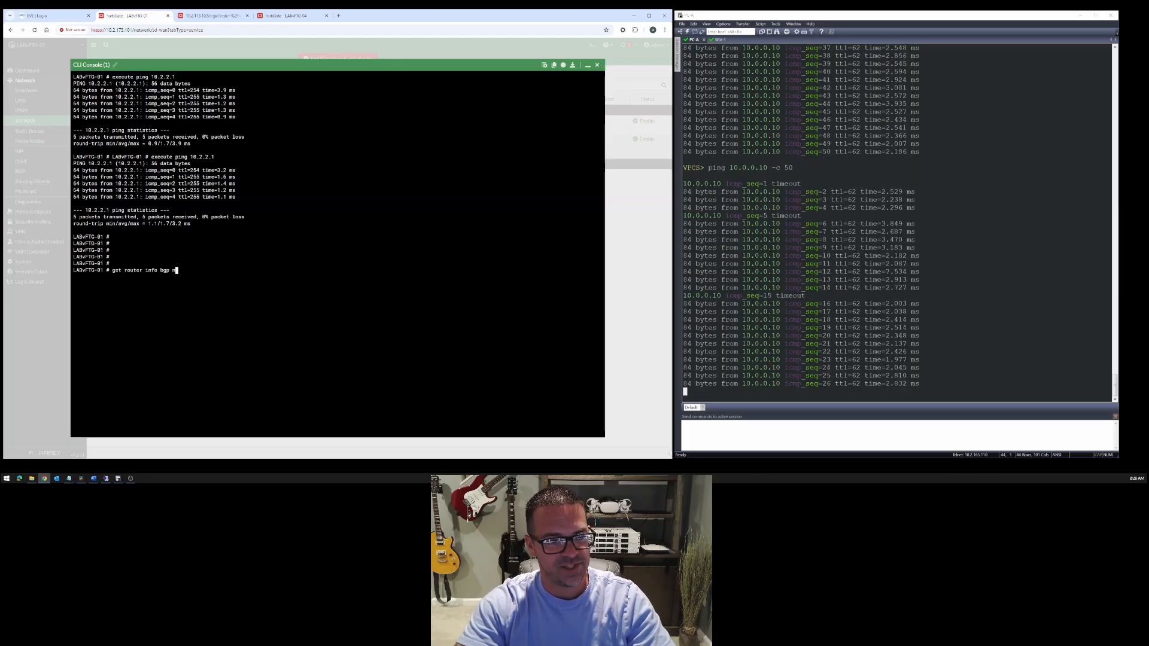
{"action": "type", "text": "etwork"}
{"action": "key", "text": "Return"}
{"action": "key", "text": "Return"}
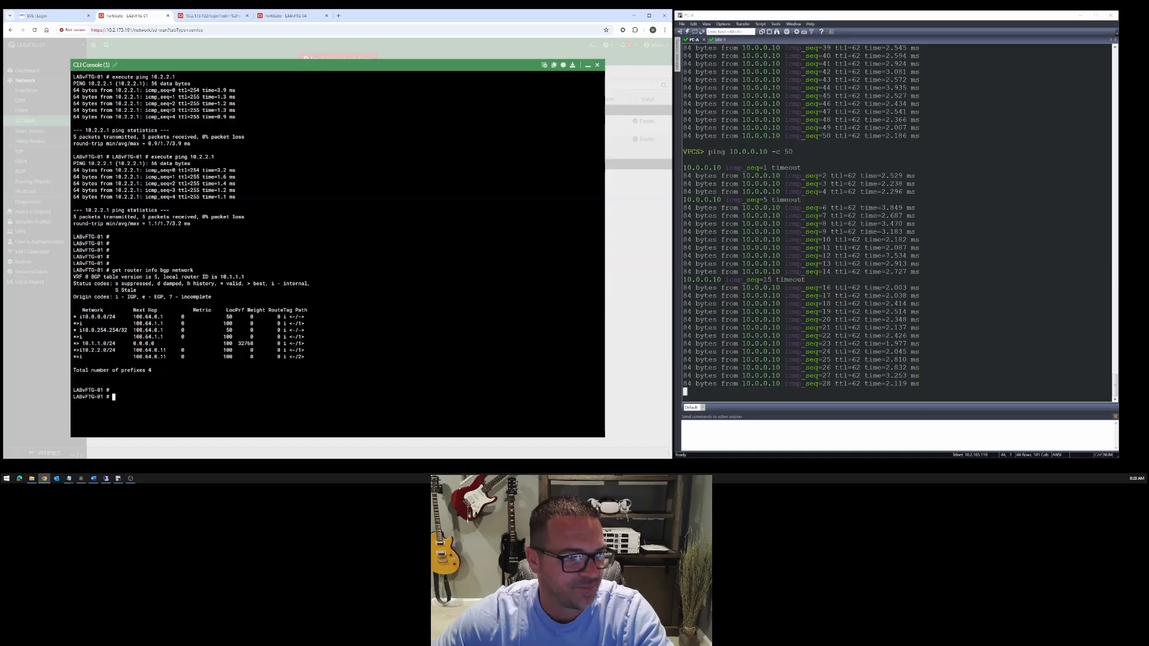
{"action": "key", "text": "Return"}
{"action": "key", "text": "Return"}
{"action": "key", "text": "Return"}
{"action": "key", "text": "Return"}
{"action": "key", "text": "Return"}
{"action": "key", "text": "Return"}
{"action": "key", "text": "Return"}
{"action": "key", "text": "Return"}
{"action": "key", "text": "Return"}
{"action": "key", "text": "Return"}
{"action": "key", "text": "ctrl+plus"}
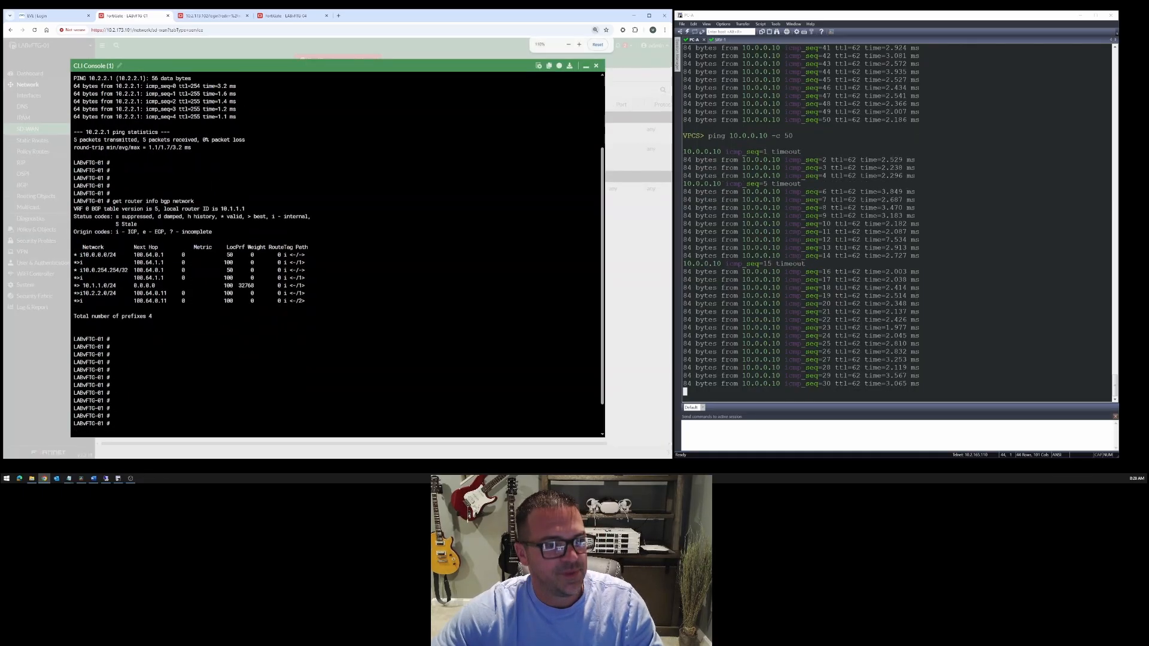
- Examine the 10.0.0.0/24 entries in LABvFTG-01's BGP table, checking which route is best and its next hop
{"action": "key", "text": "ctrl+plus"}
{"action": "key", "text": "ctrl+plus"}
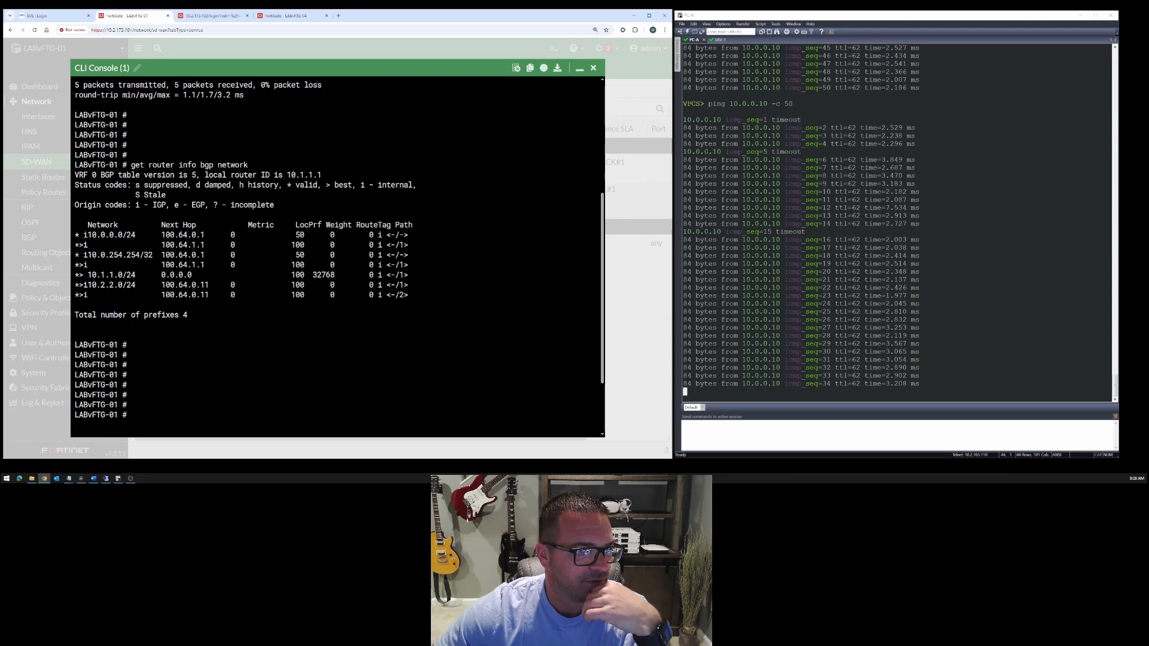
{"action": "left_click_drag", "start_coordinate": [88, 235], "coordinate": [127, 235]}
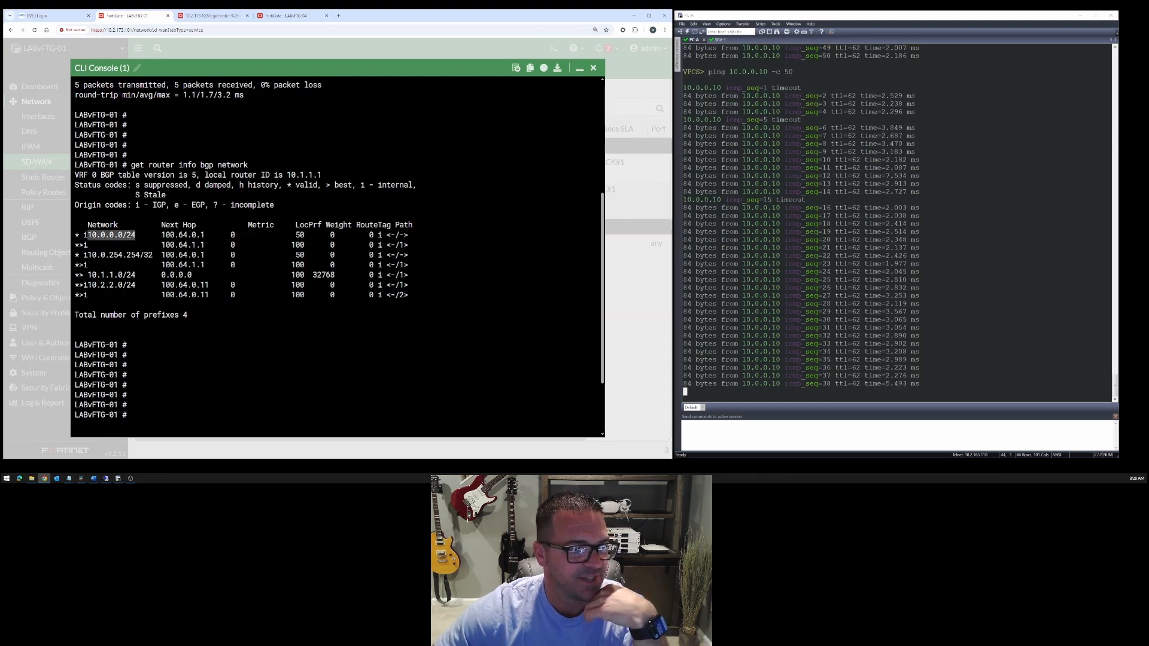
{"action": "left_click", "coordinate": [80, 245]}
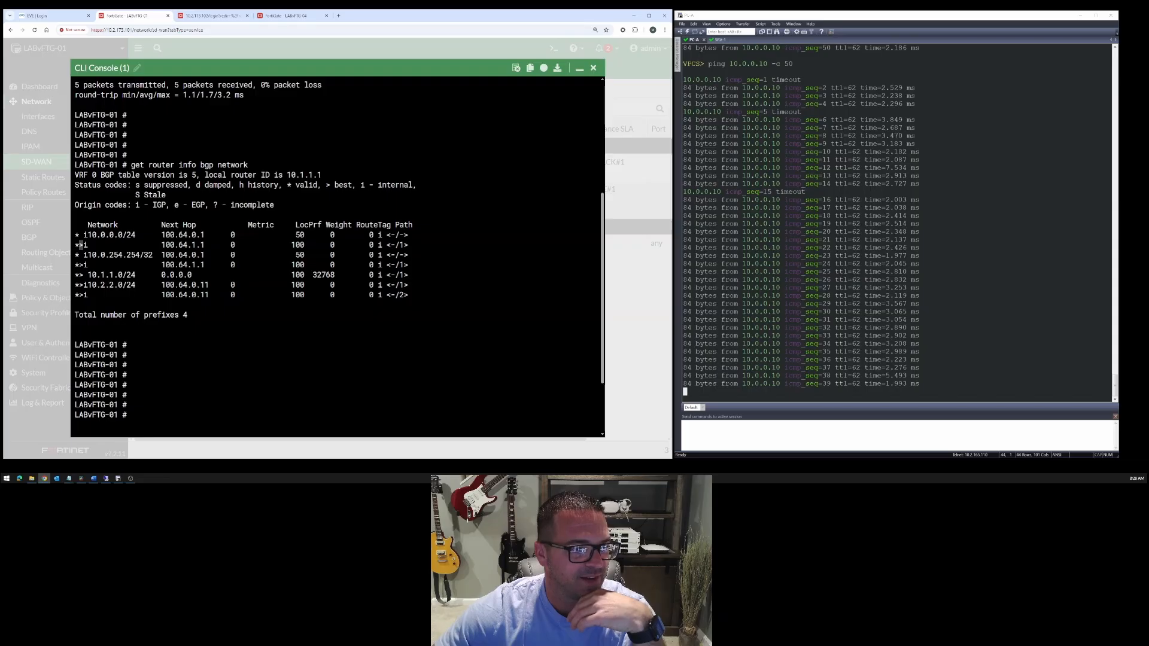
{"action": "left_click_drag", "start_coordinate": [161, 245], "coordinate": [205, 245]}
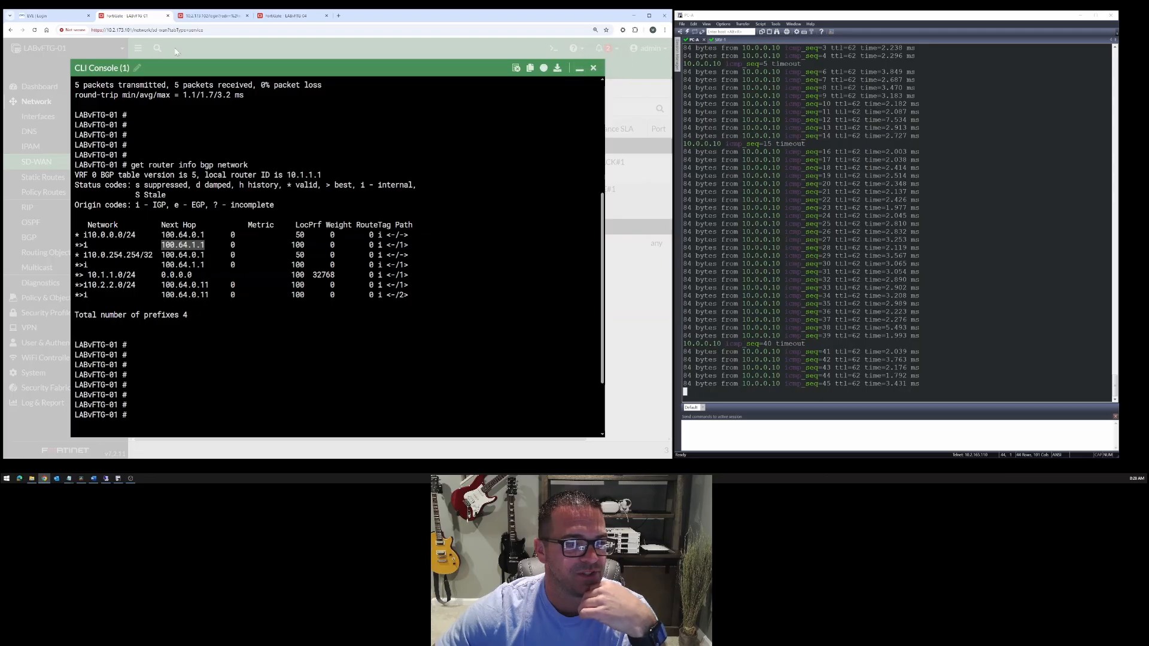
- Sign in to EVE-NG with the saved credentials and bring the Data Center, Site 1 and Site 2 topology into view
{"action": "left_click", "coordinate": [44, 15]}
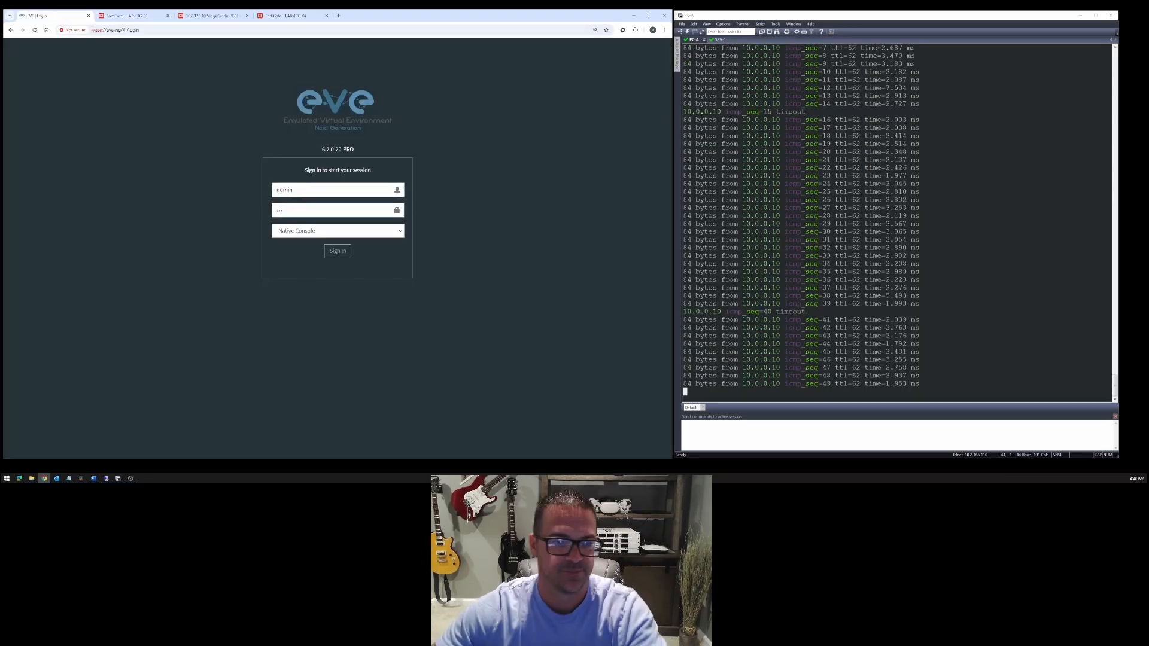
{"action": "key", "text": "Return"}
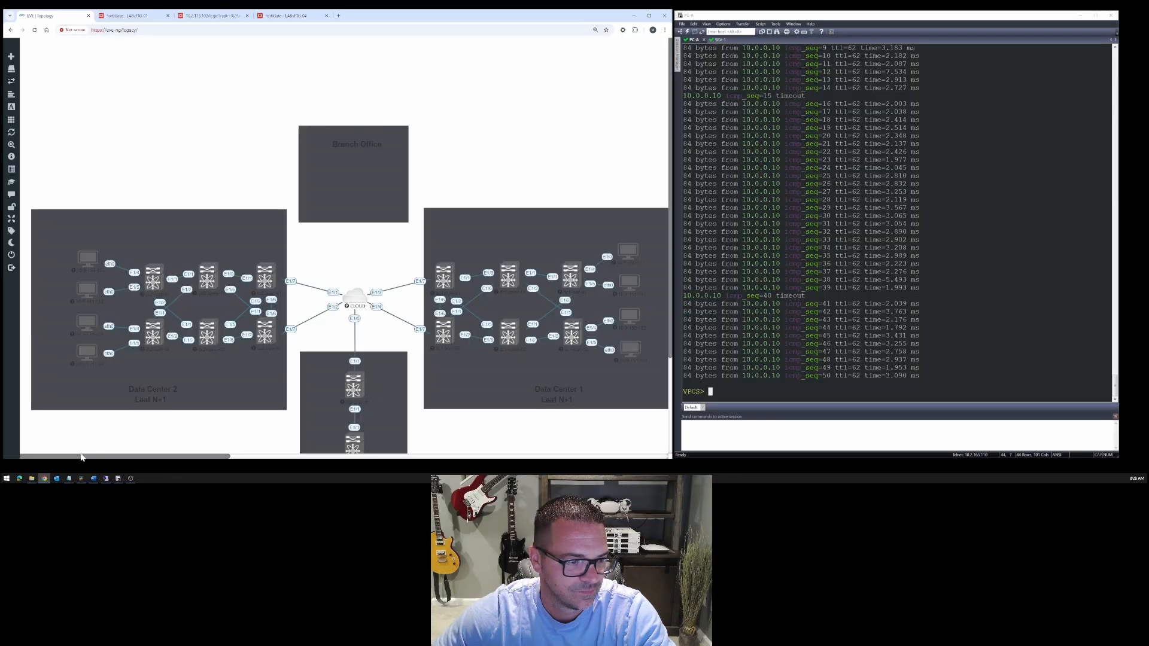
{"action": "left_click_drag", "start_coordinate": [81, 456], "coordinate": [477, 446]}
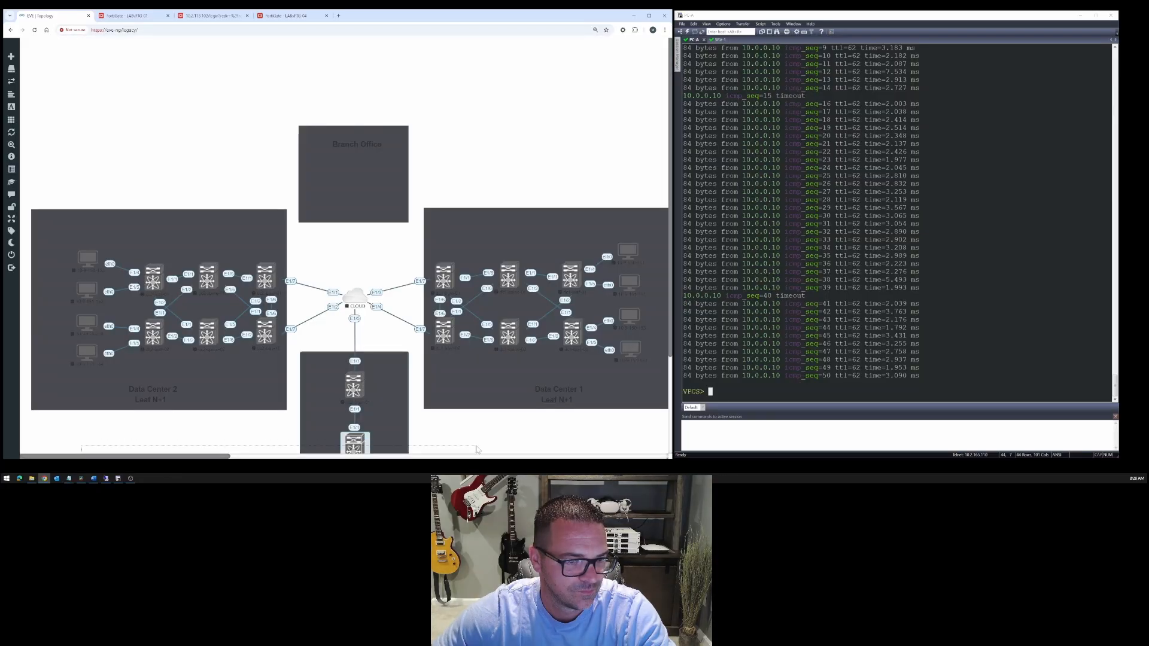
{"action": "left_click_drag", "start_coordinate": [207, 457], "coordinate": [529, 458]}
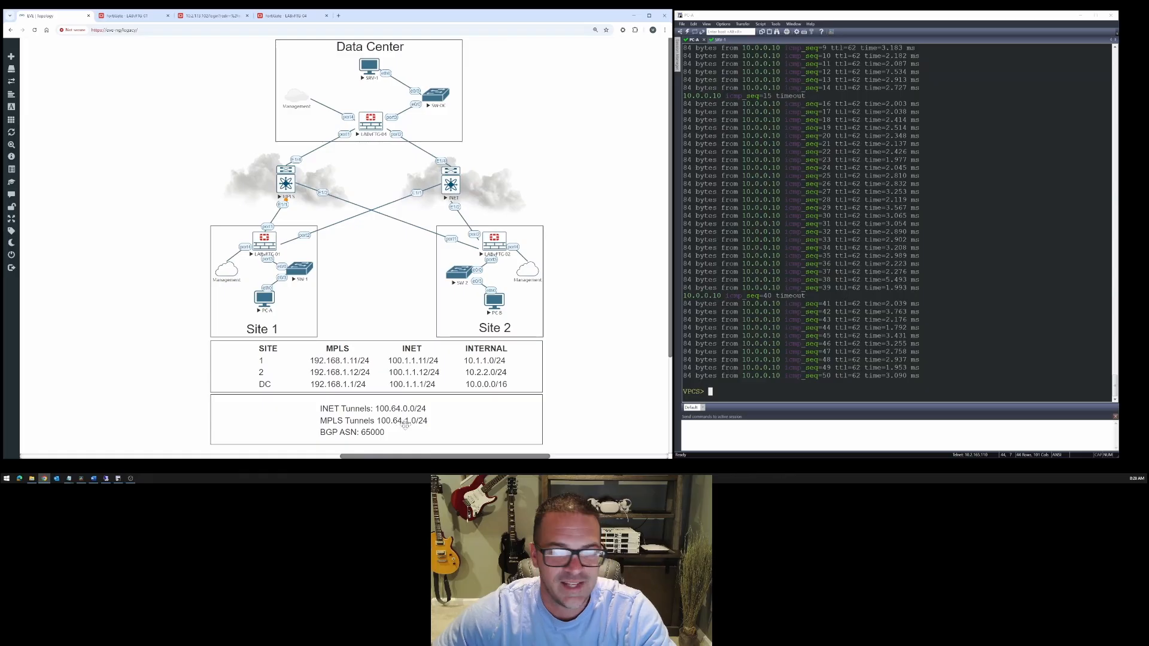
- Rerun the 50-packet ping from PC-A to 10.0.0.10 and recheck the best BGP next hop for 10.0.0.0/24 on LABvFTG-01
{"action": "key", "text": "Up"}
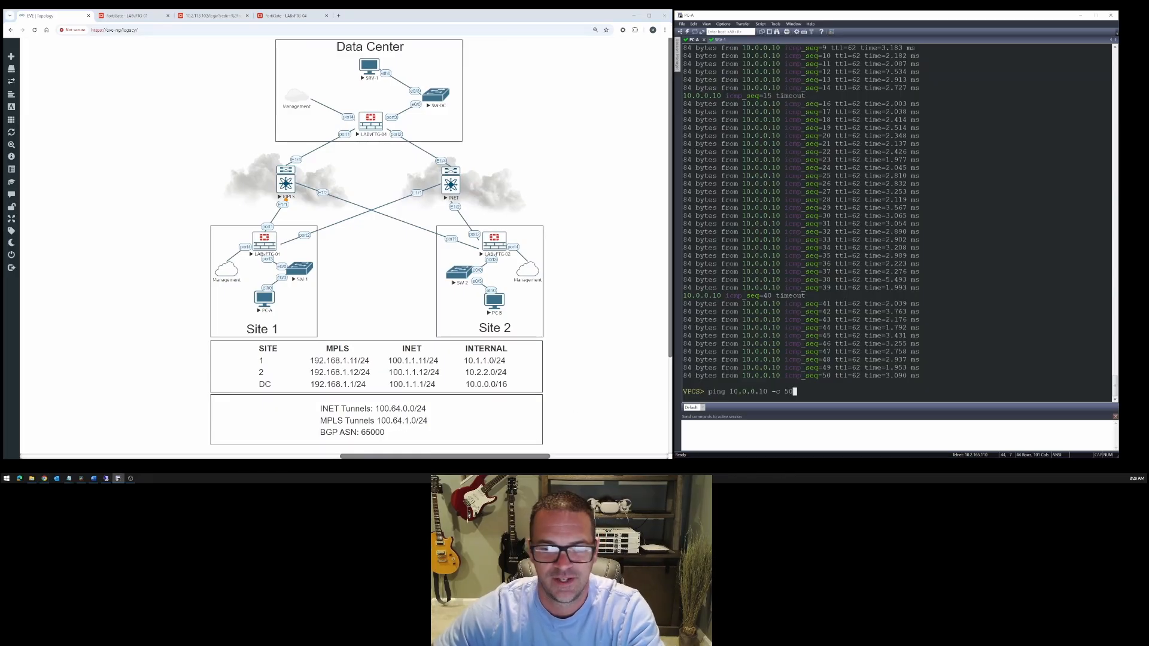
{"action": "key", "text": "Return"}
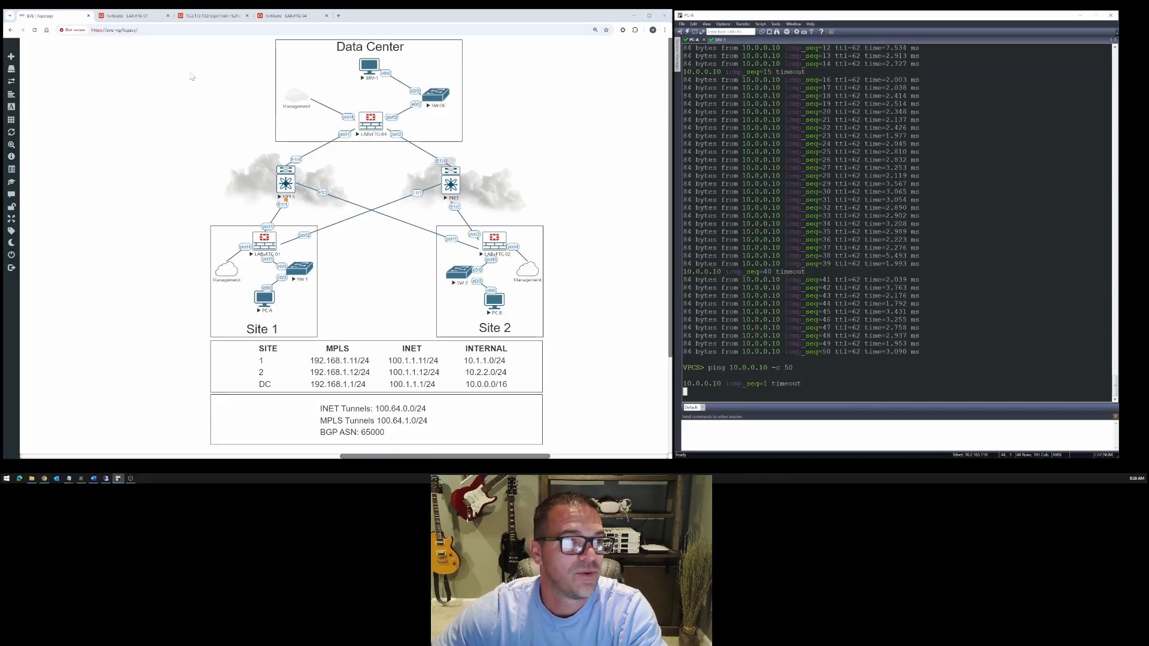
{"action": "left_click", "coordinate": [143, 21]}
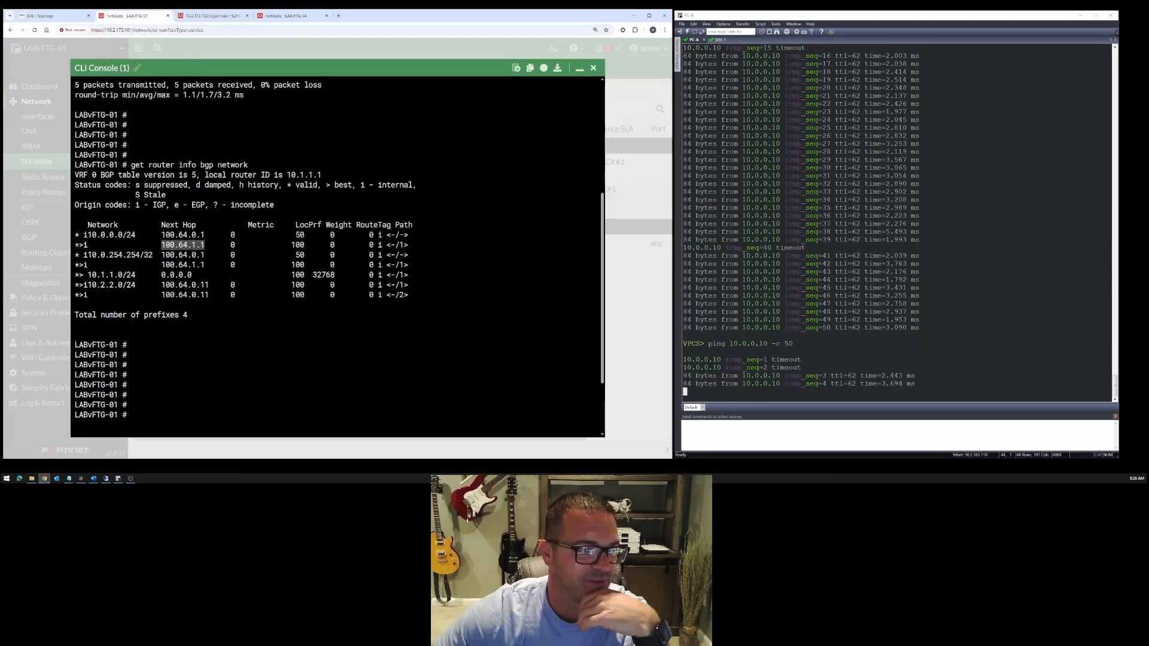
{"action": "left_click", "coordinate": [251, 383]}
{"action": "left_click_drag", "start_coordinate": [160, 245], "coordinate": [208, 245]}
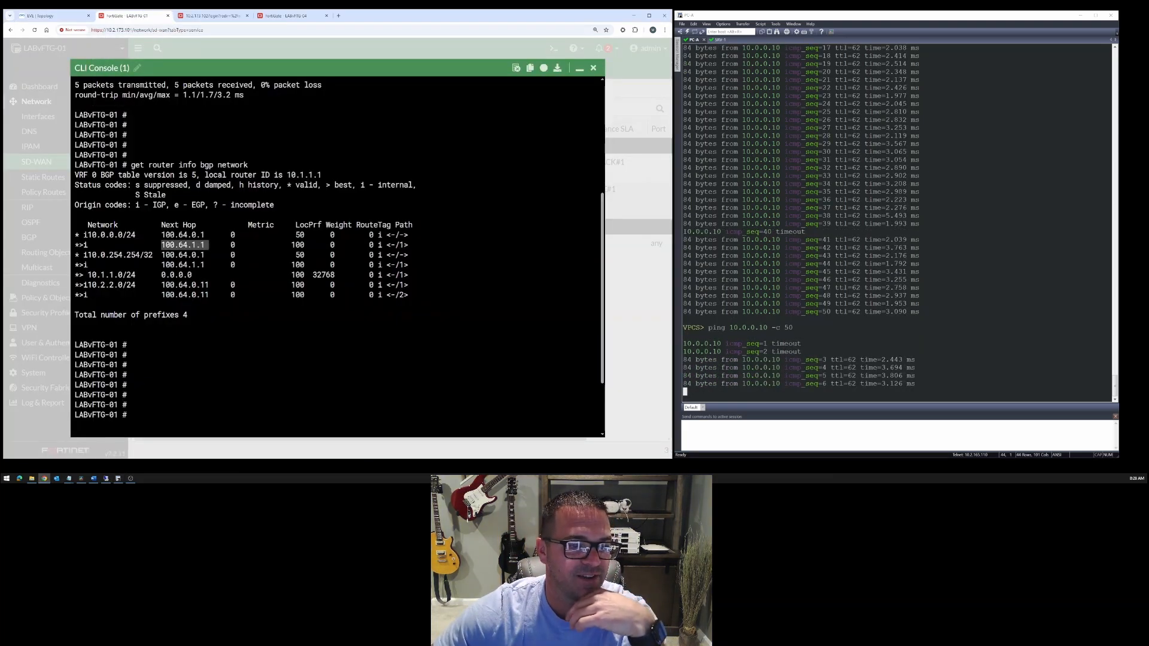
- Minimize LABvFTG-01's CLI console and inspect the members of the SDWAN-OUT rule
{"action": "left_click", "coordinate": [580, 68]}
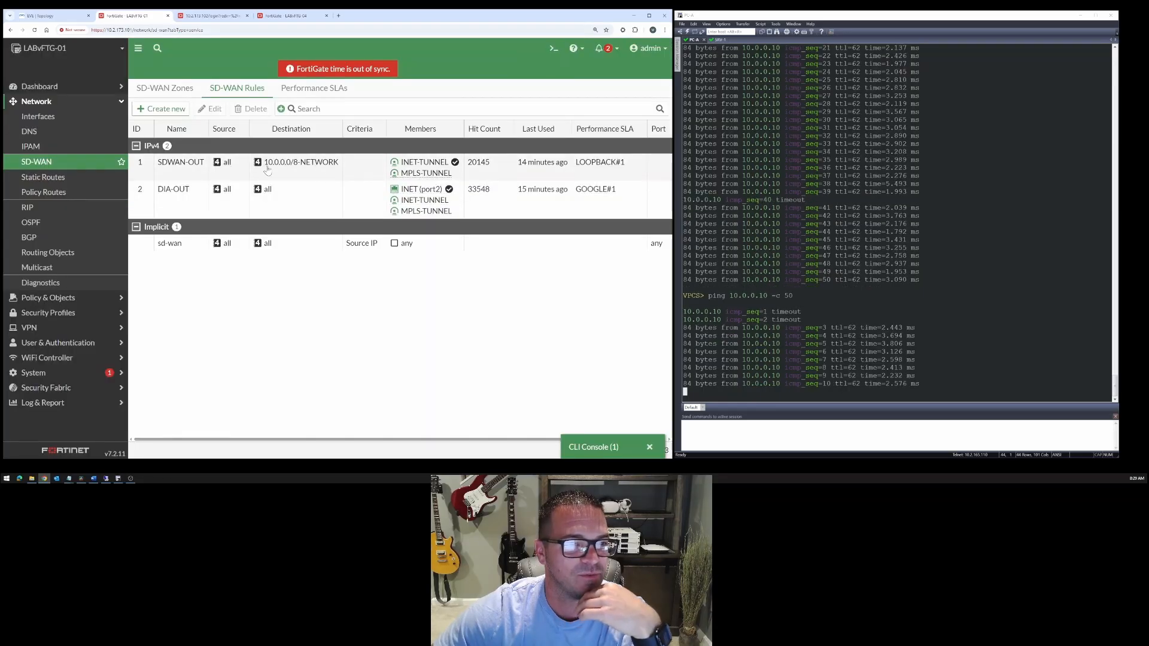
{"action": "left_click", "coordinate": [376, 168]}
{"action": "mouse_move", "coordinate": [436, 167]}
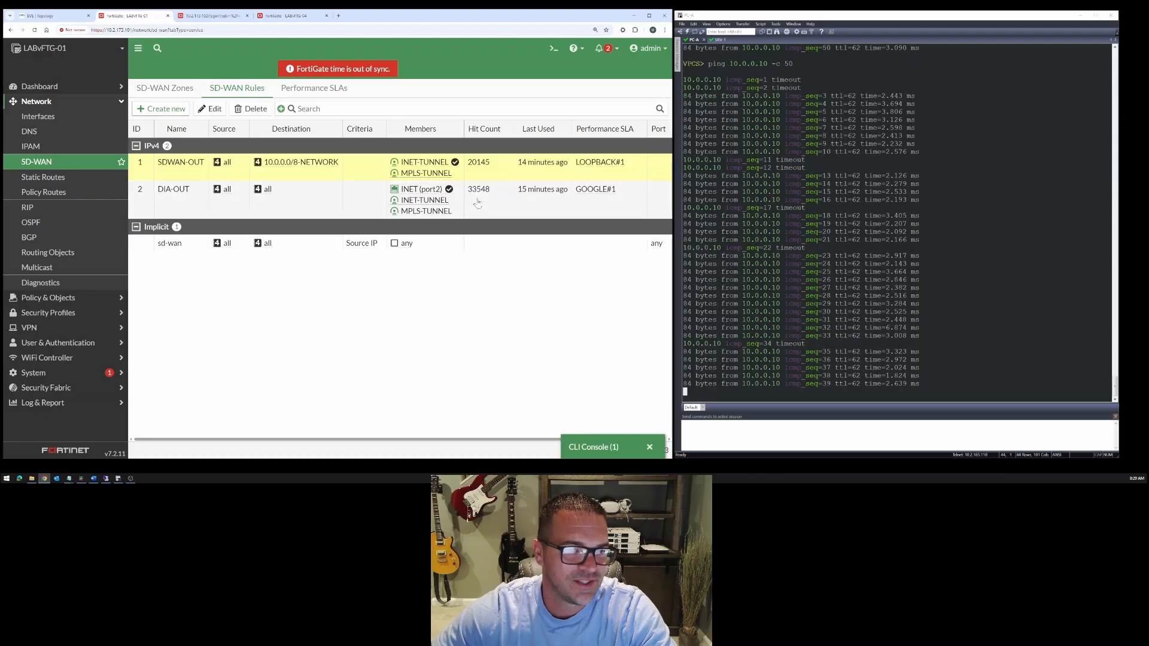
- List LABvFTG-04's BGP routes with "get router info bgp network" and compare the 10.1.1.0/24 next hop with the topology's tunnel subnets
{"action": "left_click", "coordinate": [295, 19]}
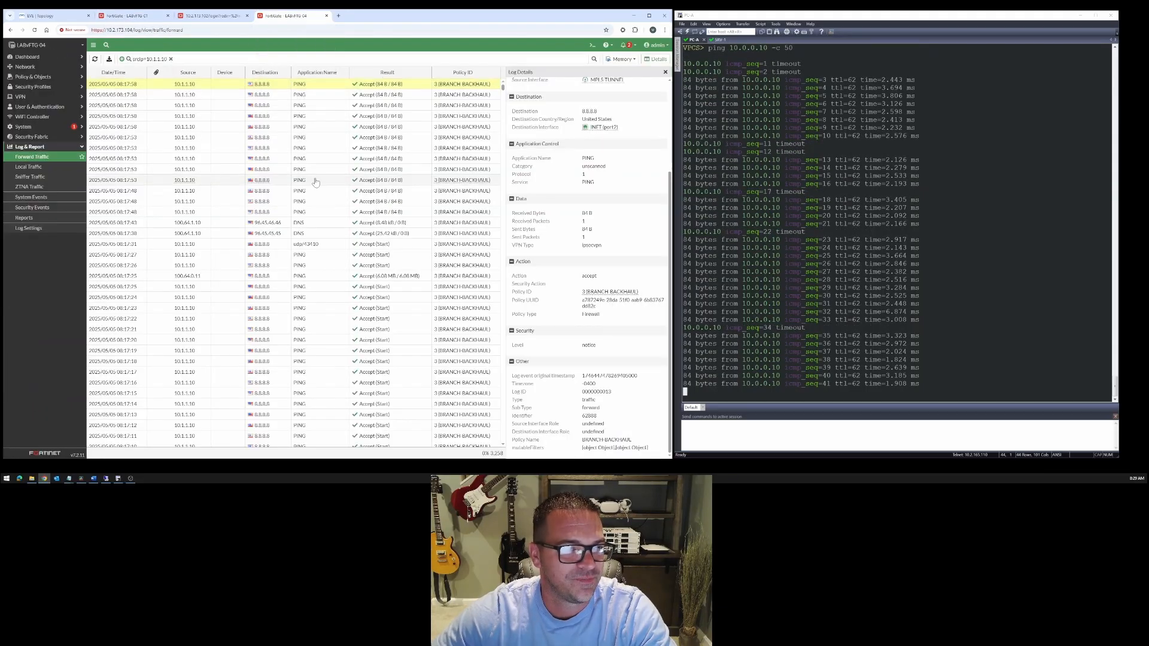
{"action": "left_click", "coordinate": [592, 45]}
{"action": "key", "text": "ctrl+plus"}
{"action": "key", "text": "ctrl+plus"}
{"action": "key", "text": "ctrl+plus"}
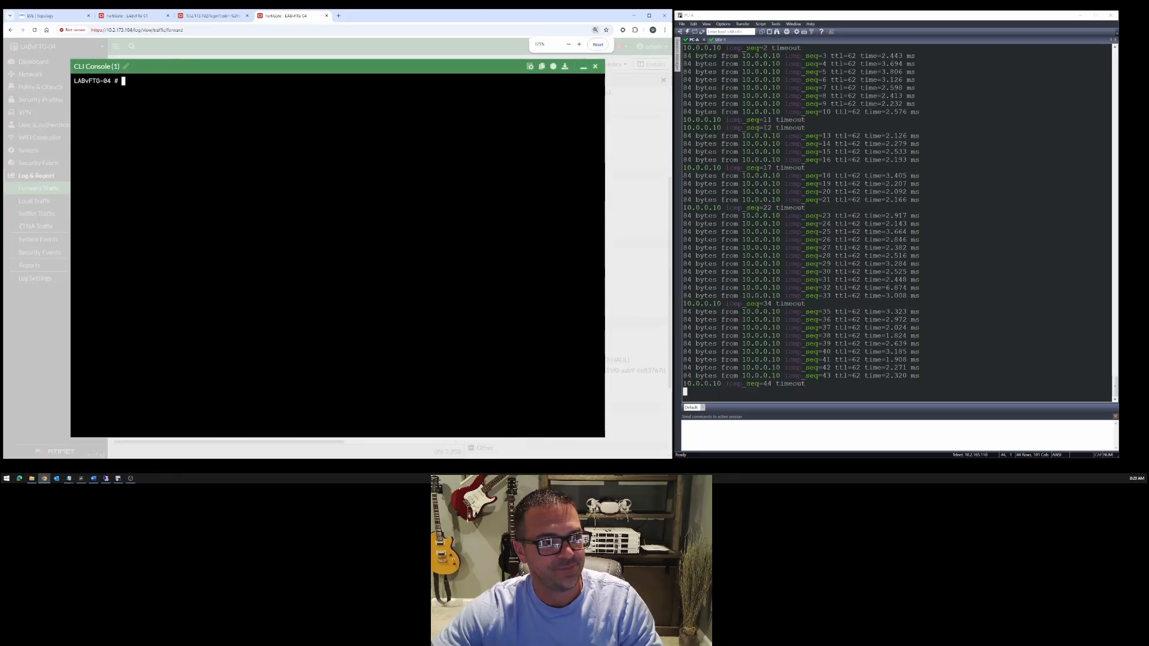
{"action": "type", "text": "get router"}
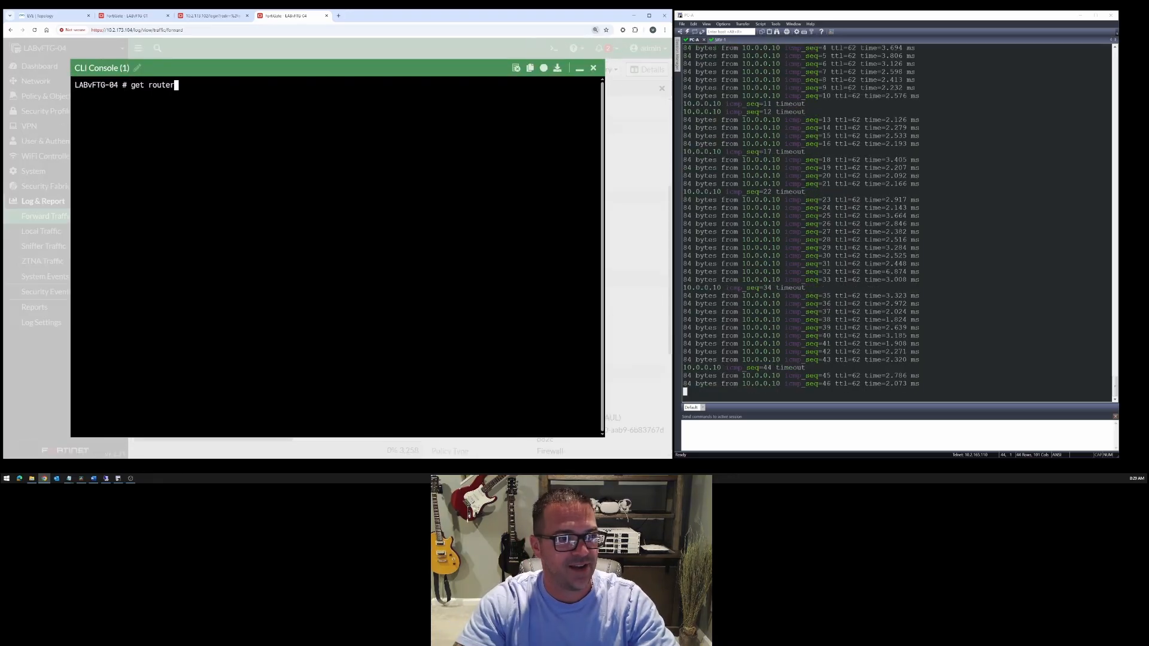
{"action": "type", "text": " info bgp network"}
{"action": "key", "text": "Return"}
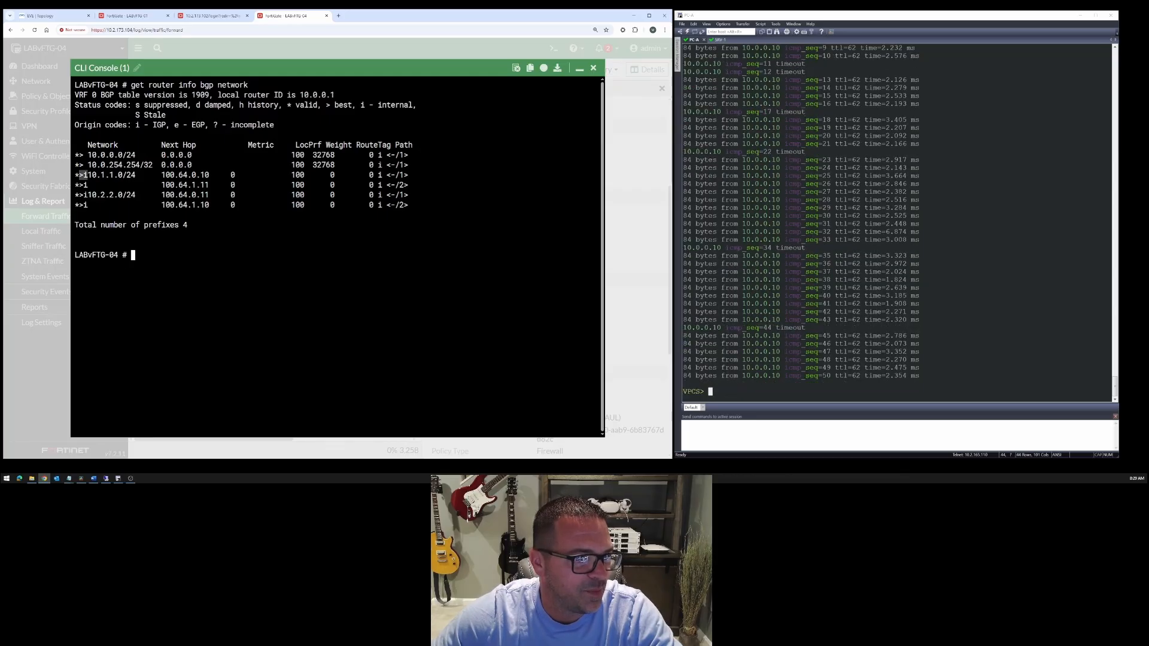
{"action": "left_click_drag", "start_coordinate": [74, 175], "coordinate": [409, 174]}
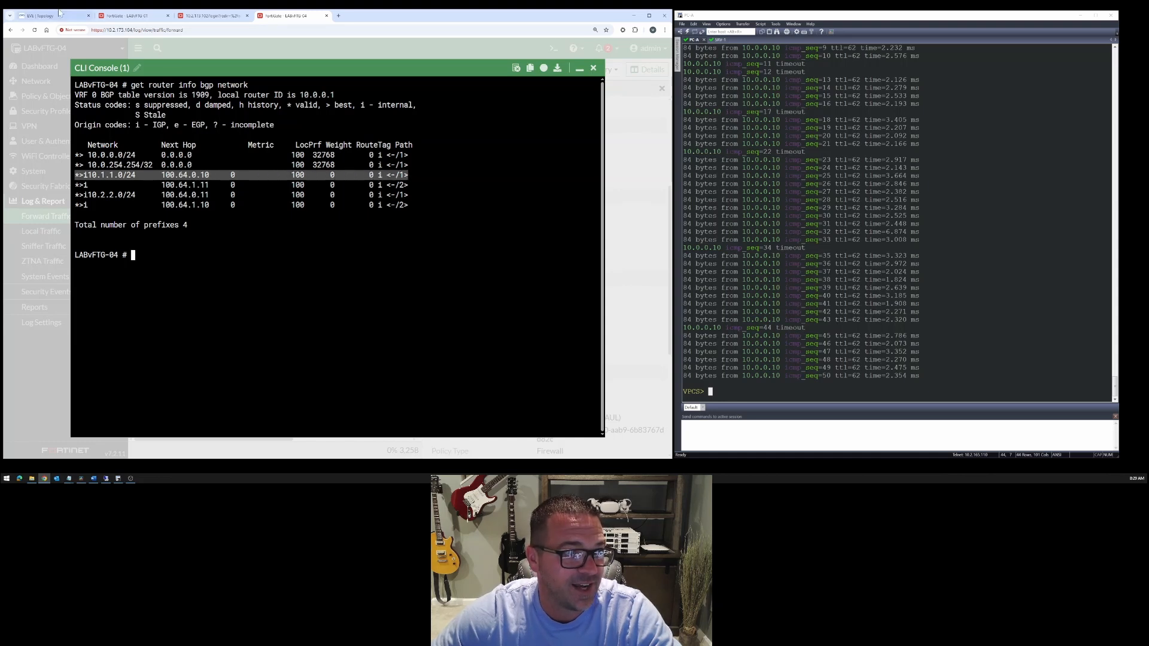
{"action": "left_click", "coordinate": [39, 16]}
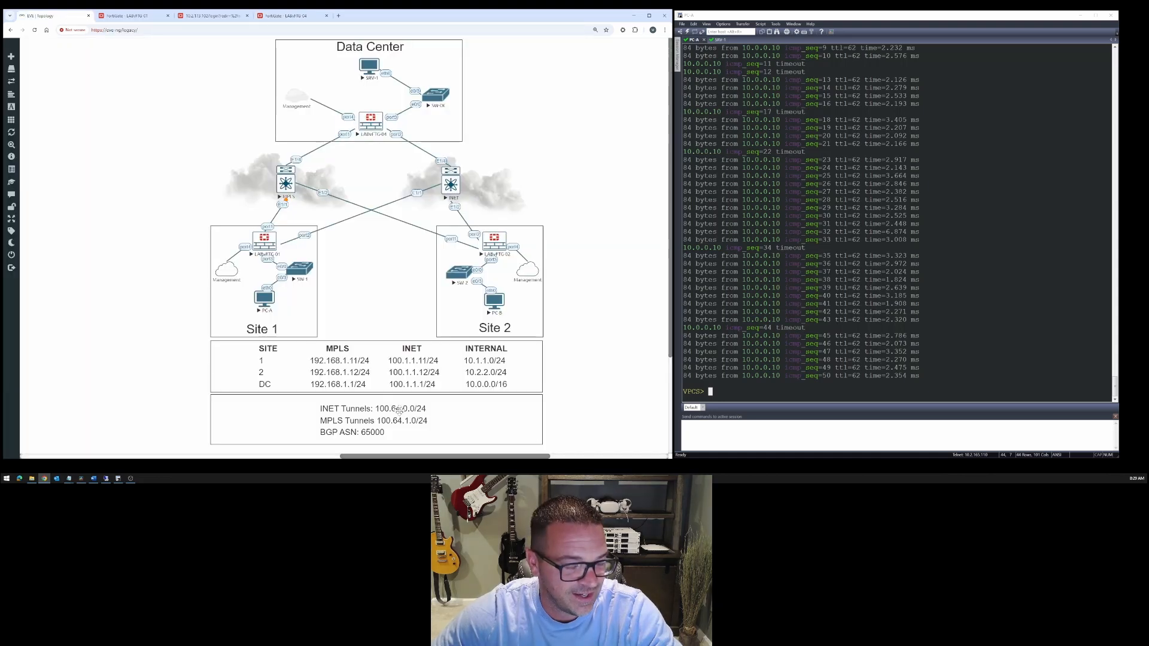
- List LABvFTG-01's BGP routes again and compare the 10.0.0.0/24 next hop and local preference with PC-A's ping timeouts and the topology
{"action": "left_click", "coordinate": [138, 16]}
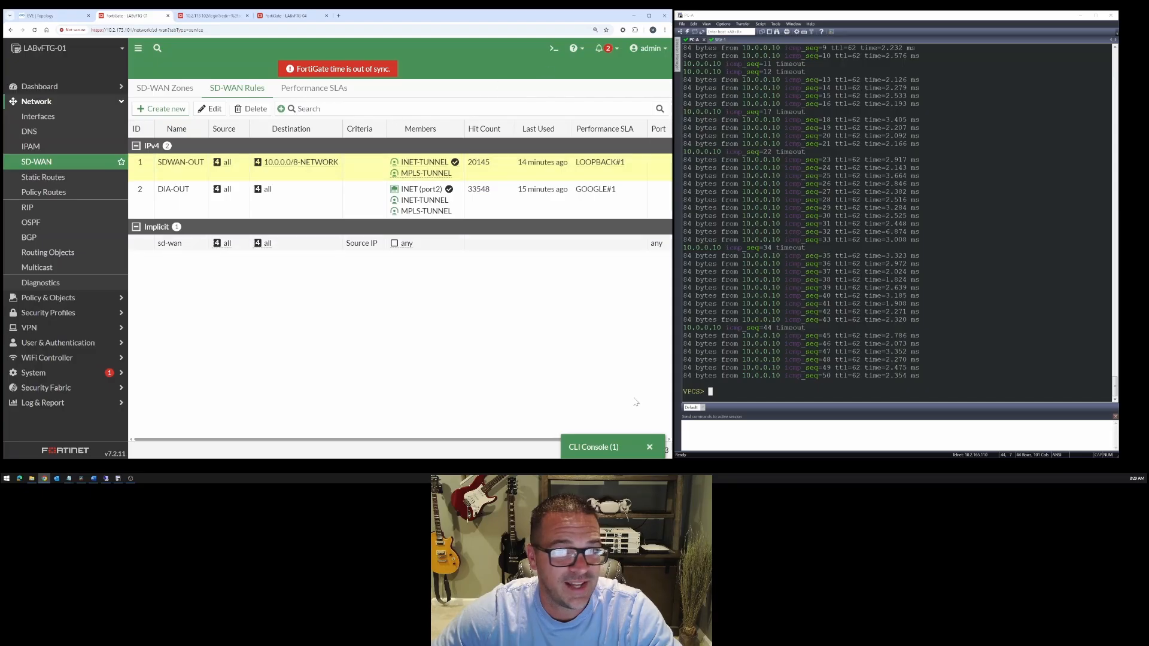
{"action": "left_click", "coordinate": [611, 450]}
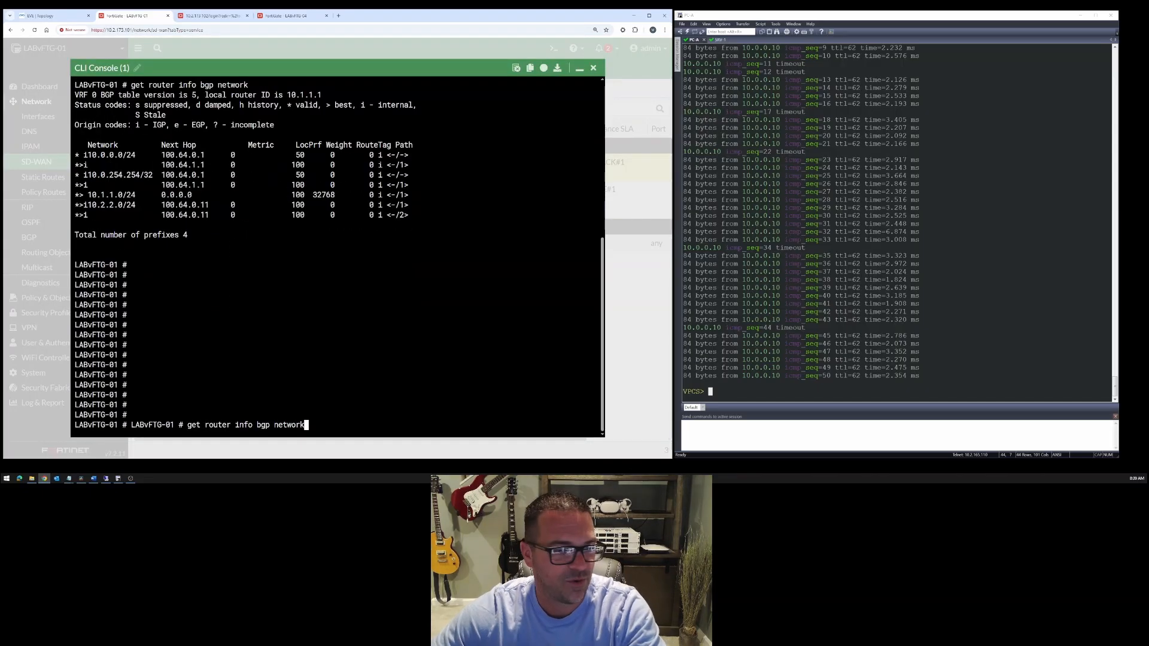
{"action": "key", "text": "Return"}
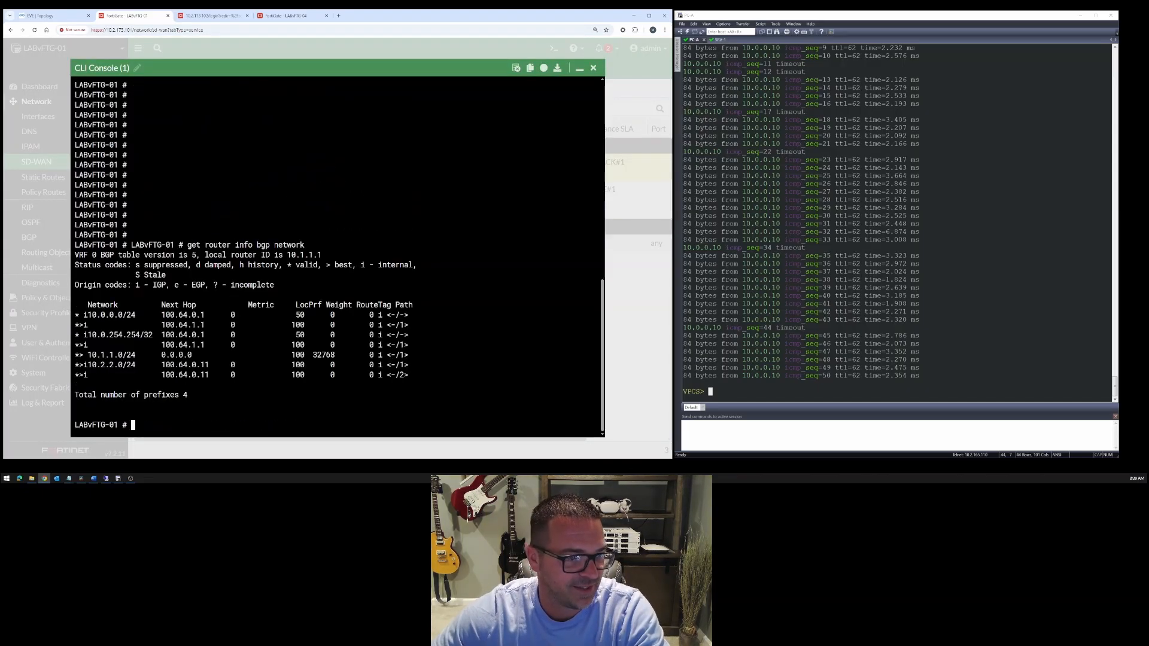
{"action": "left_click_drag", "start_coordinate": [161, 326], "coordinate": [208, 325]}
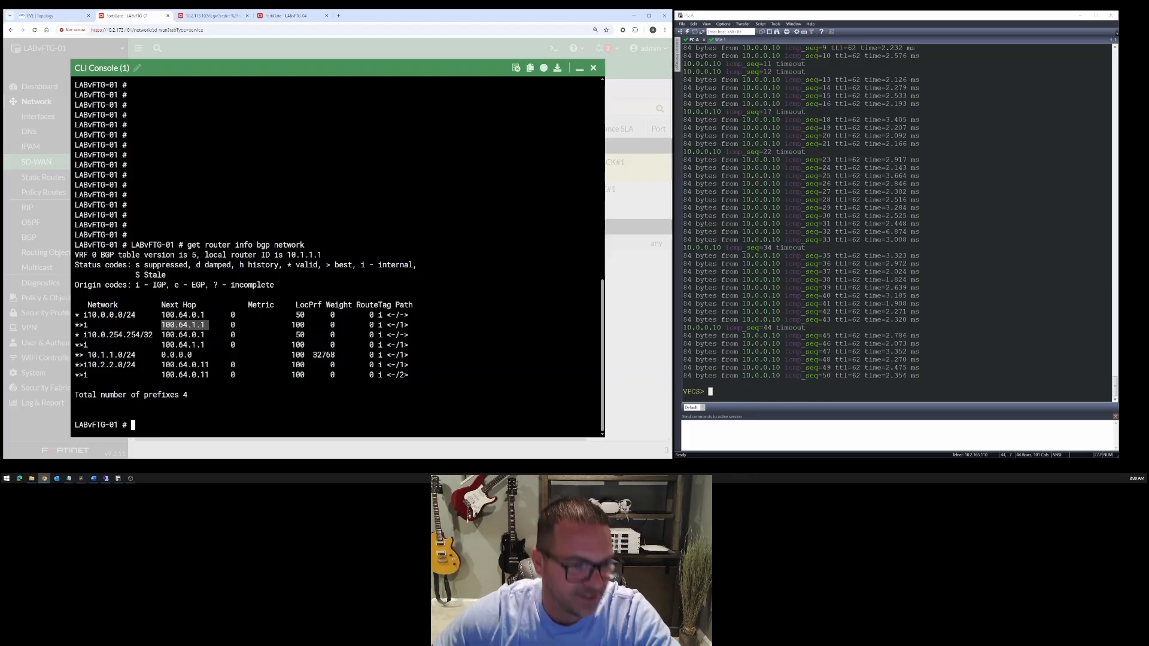
{"action": "left_click_drag", "start_coordinate": [288, 325], "coordinate": [308, 325]}
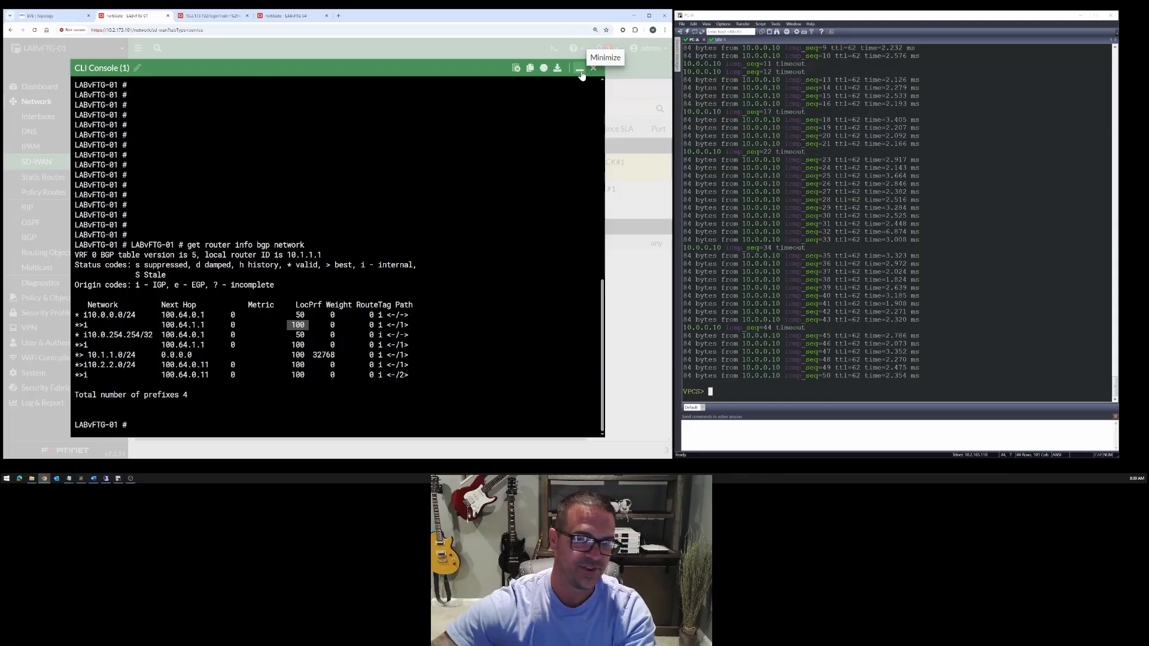
{"action": "left_click_drag", "start_coordinate": [700, 151], "coordinate": [827, 149]}
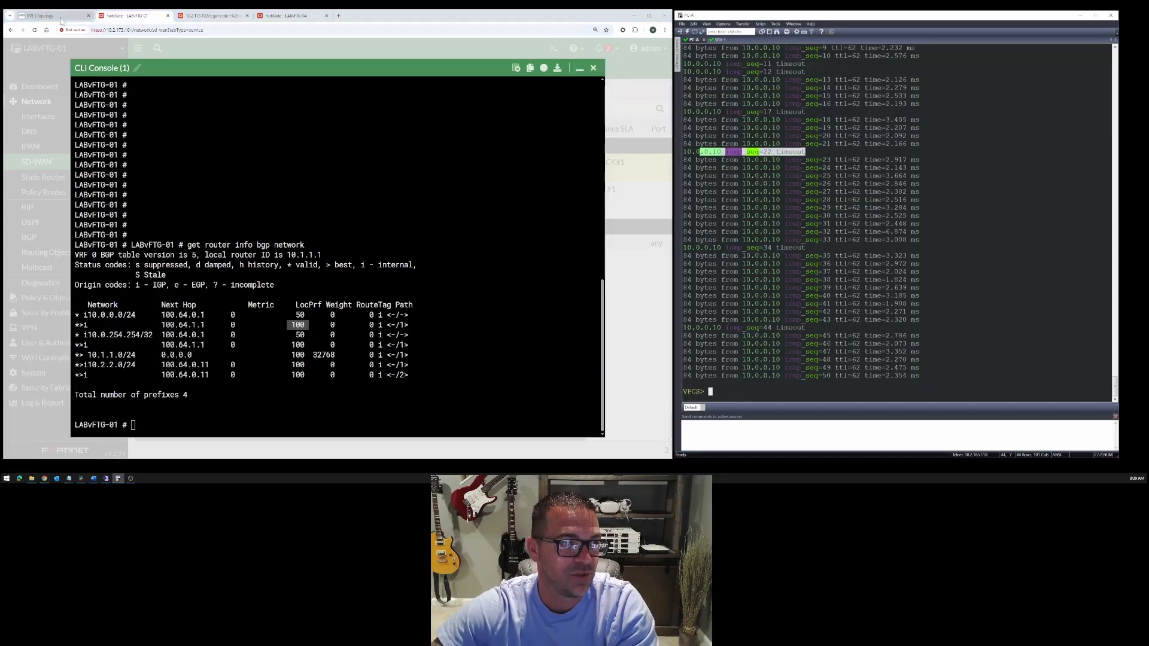
{"action": "left_click", "coordinate": [41, 15]}
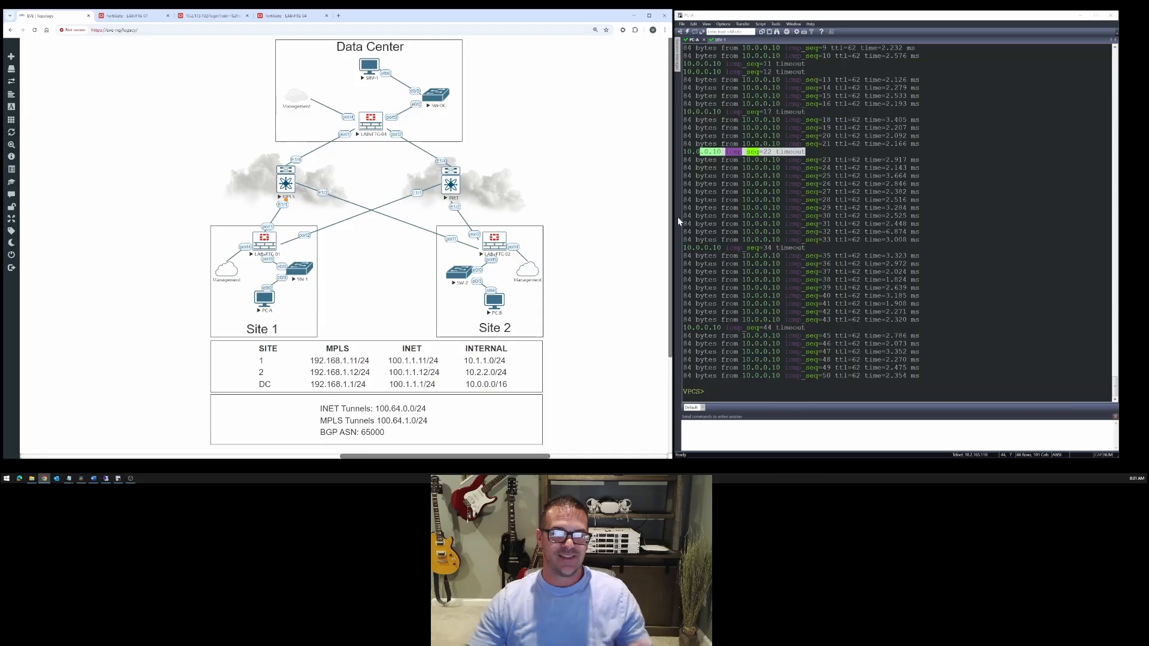
- Open the LOOPBACK performance SLA on LABvFTG-01 and examine its packet loss threshold
{"action": "left_click", "coordinate": [127, 16]}
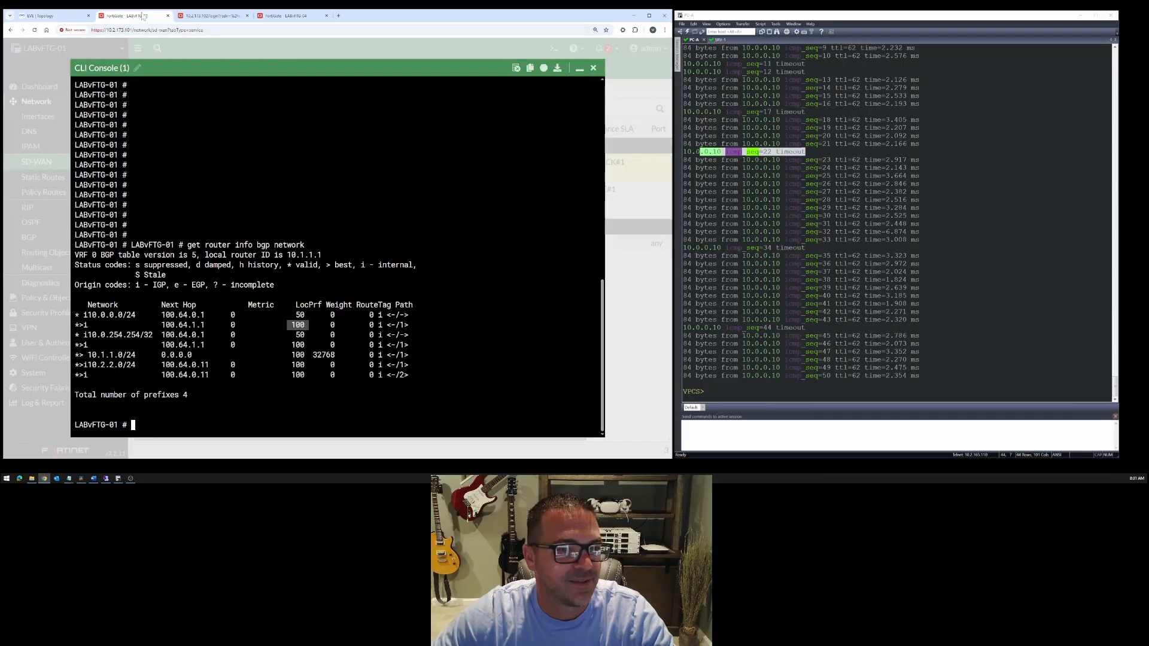
{"action": "left_click", "coordinate": [585, 70]}
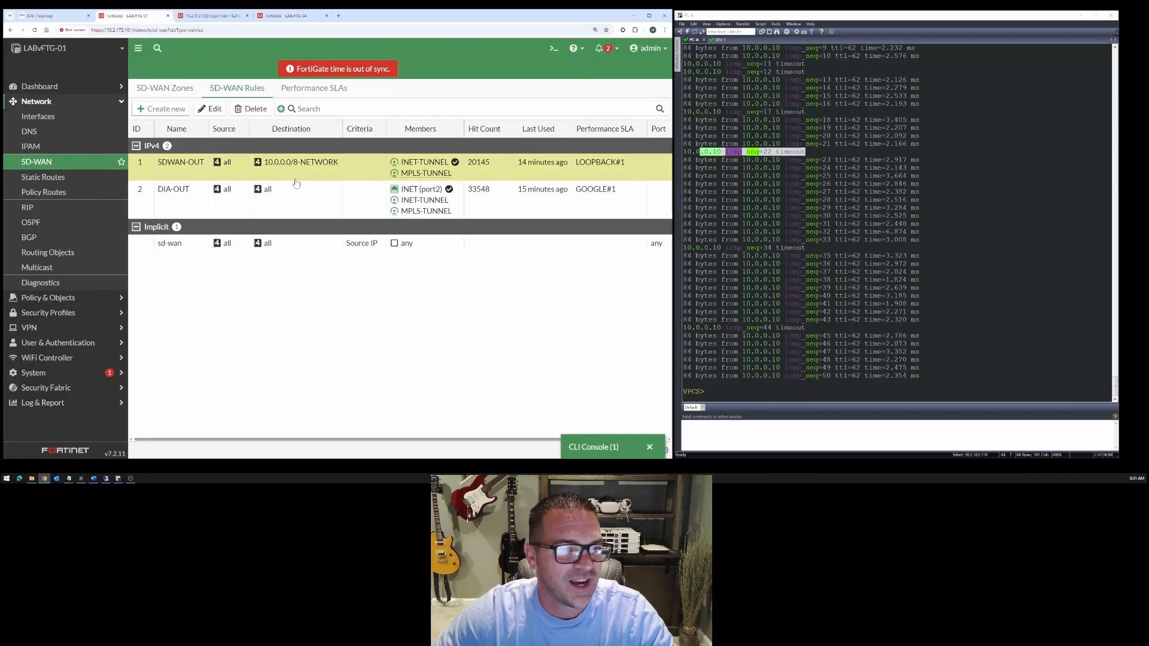
{"action": "key", "text": "ctrl+minus"}
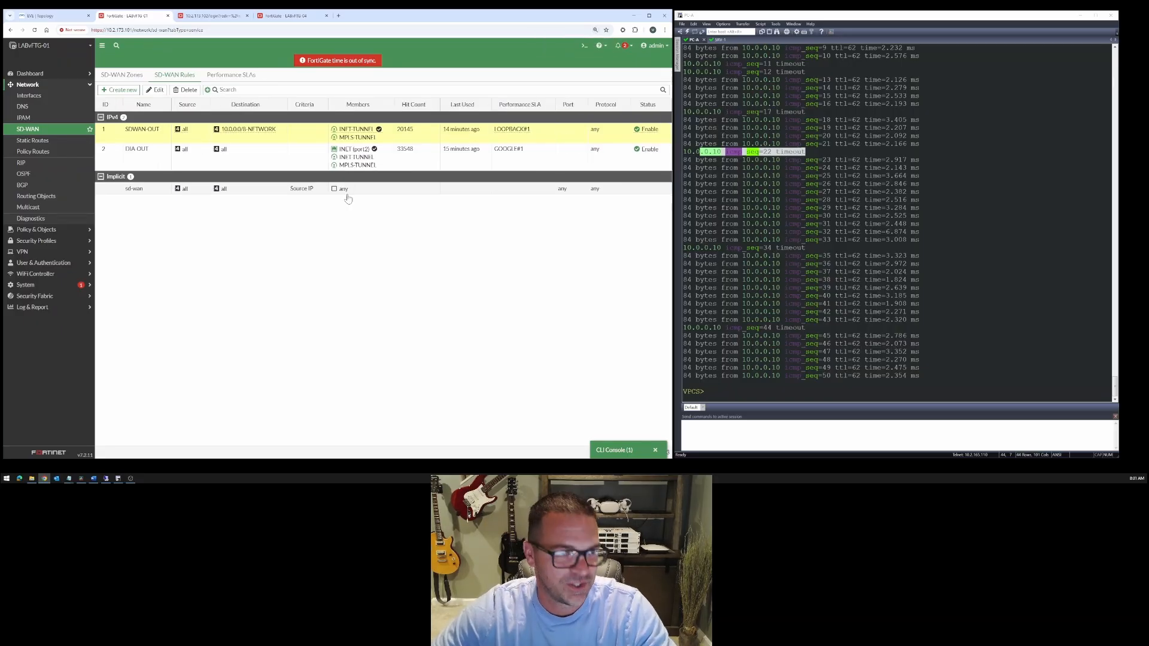
{"action": "left_click", "coordinate": [232, 75]}
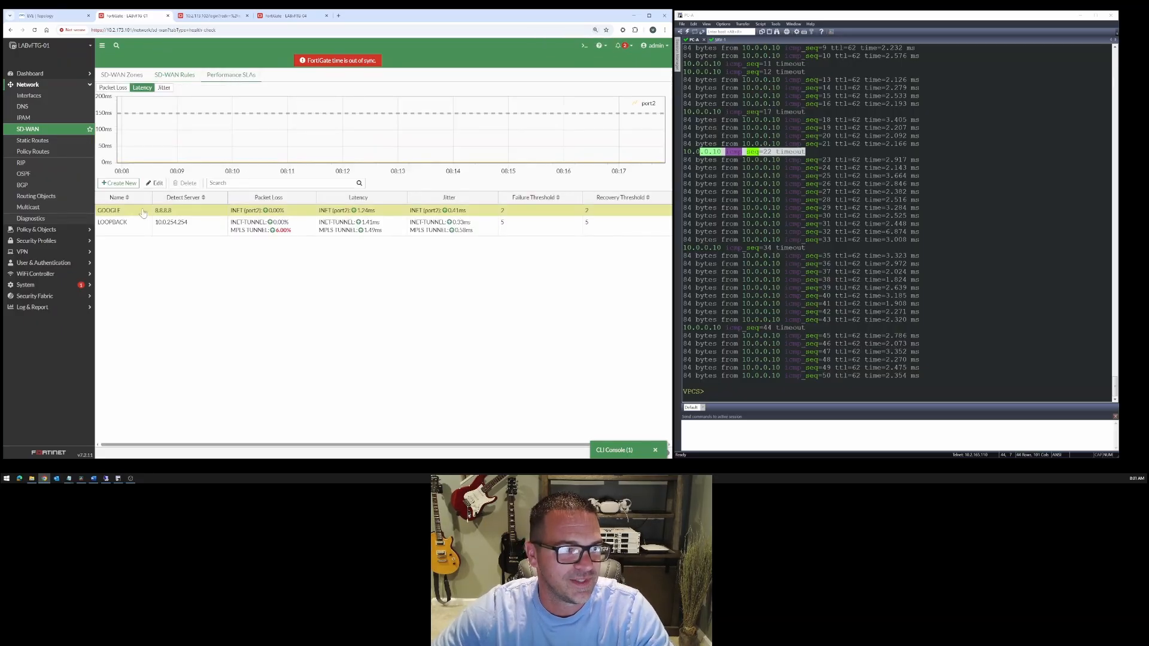
{"action": "double_click", "coordinate": [134, 228]}
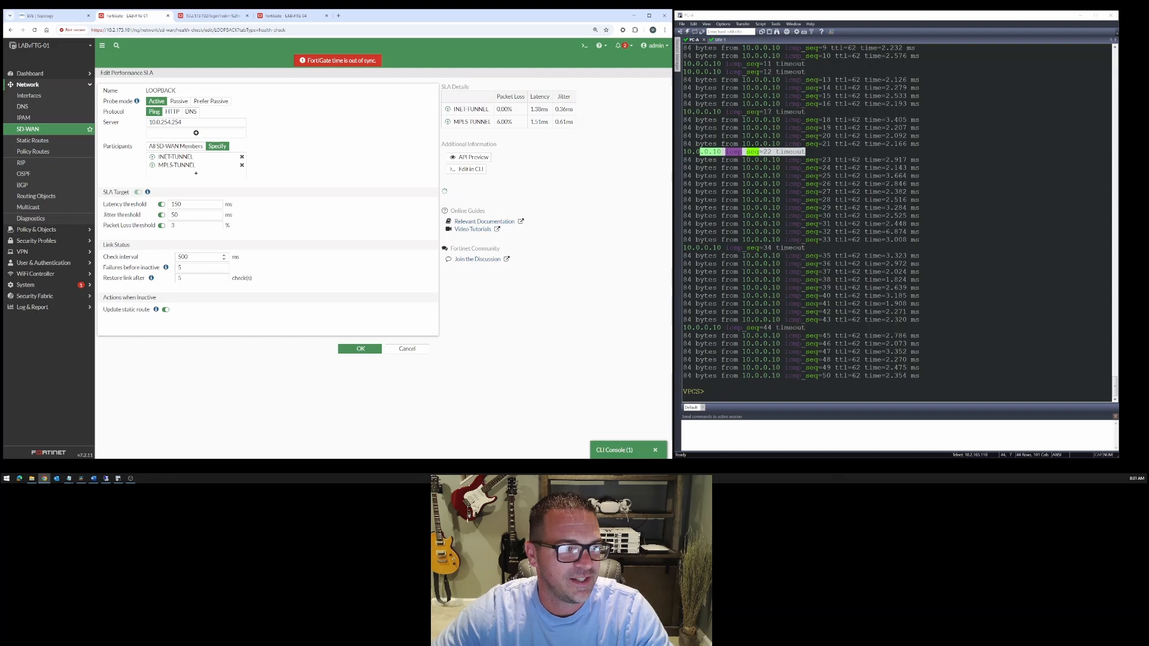
{"action": "left_click", "coordinate": [173, 226]}
{"action": "double_click", "coordinate": [173, 226]}
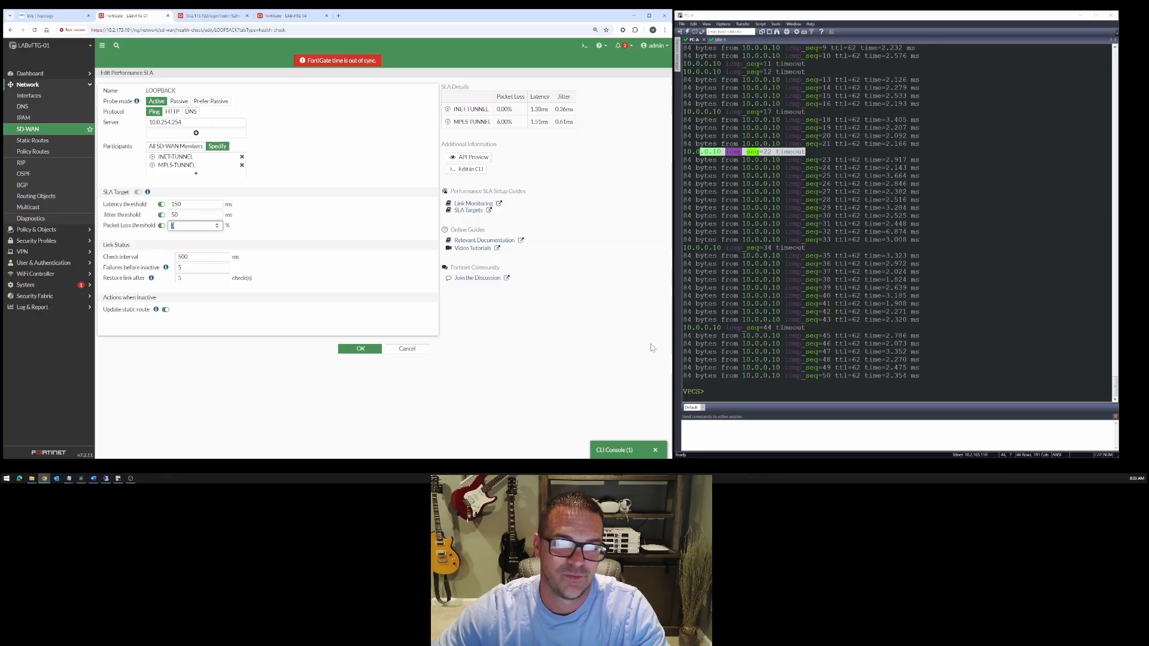
- Clear the packet loss on interface E1/1 of the MPLS to LABvFTG-01 link, then apply and save the link quality settings
{"action": "left_click", "coordinate": [69, 16]}
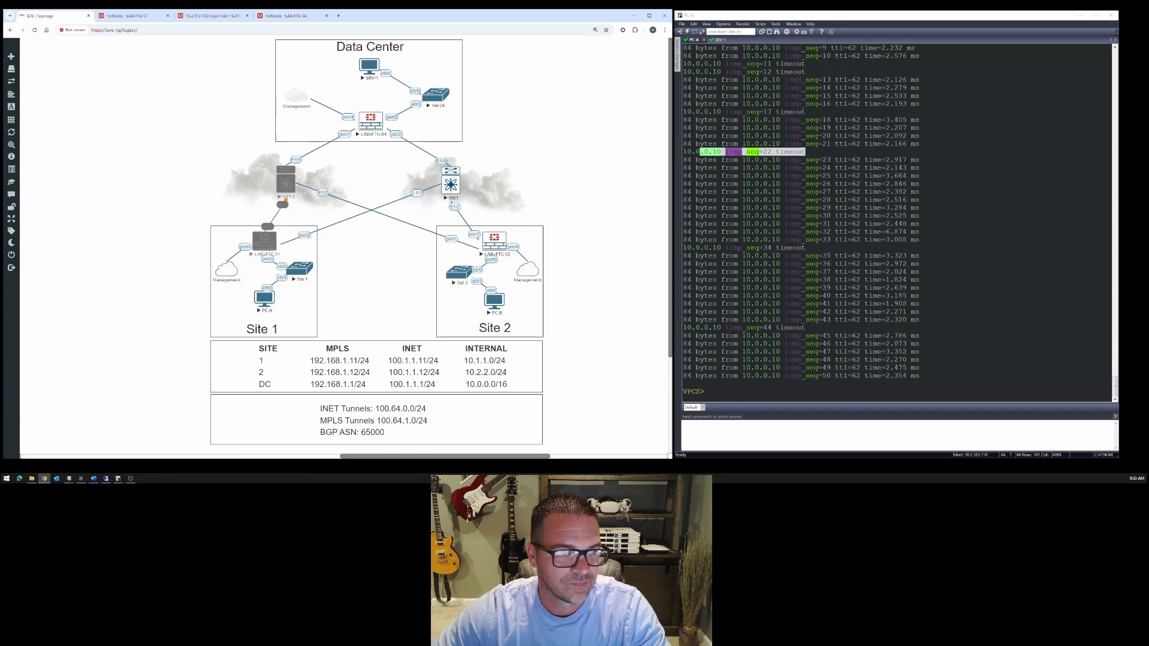
{"action": "right_click", "coordinate": [285, 201]}
{"action": "left_click", "coordinate": [317, 231]}
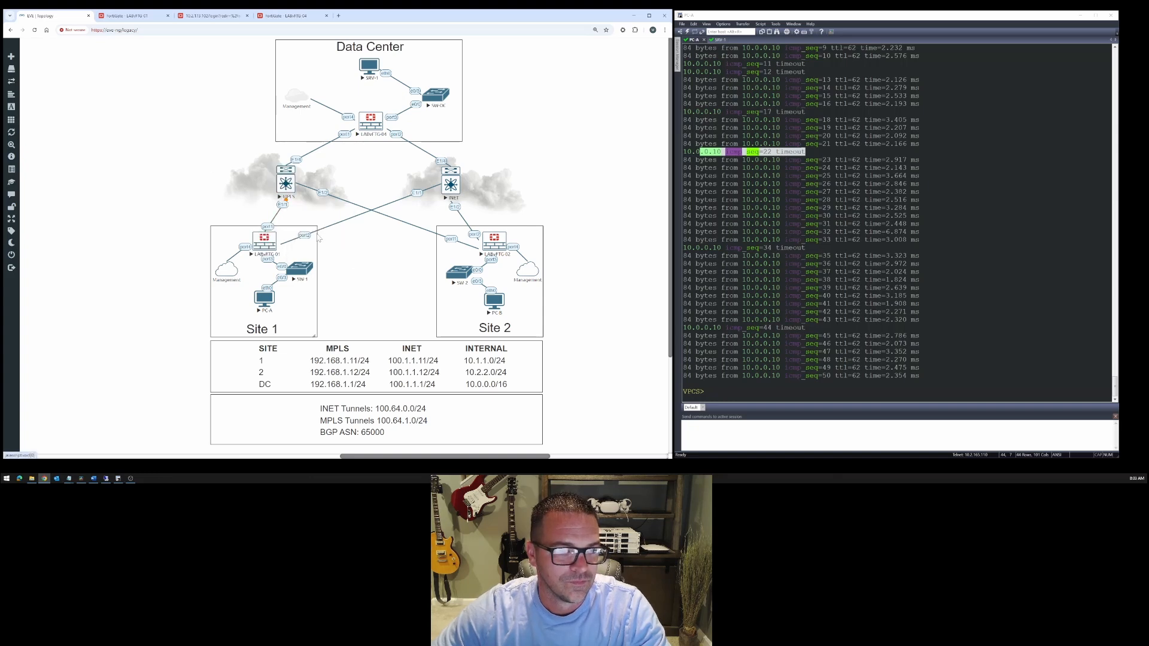
{"action": "left_click", "coordinate": [162, 438]}
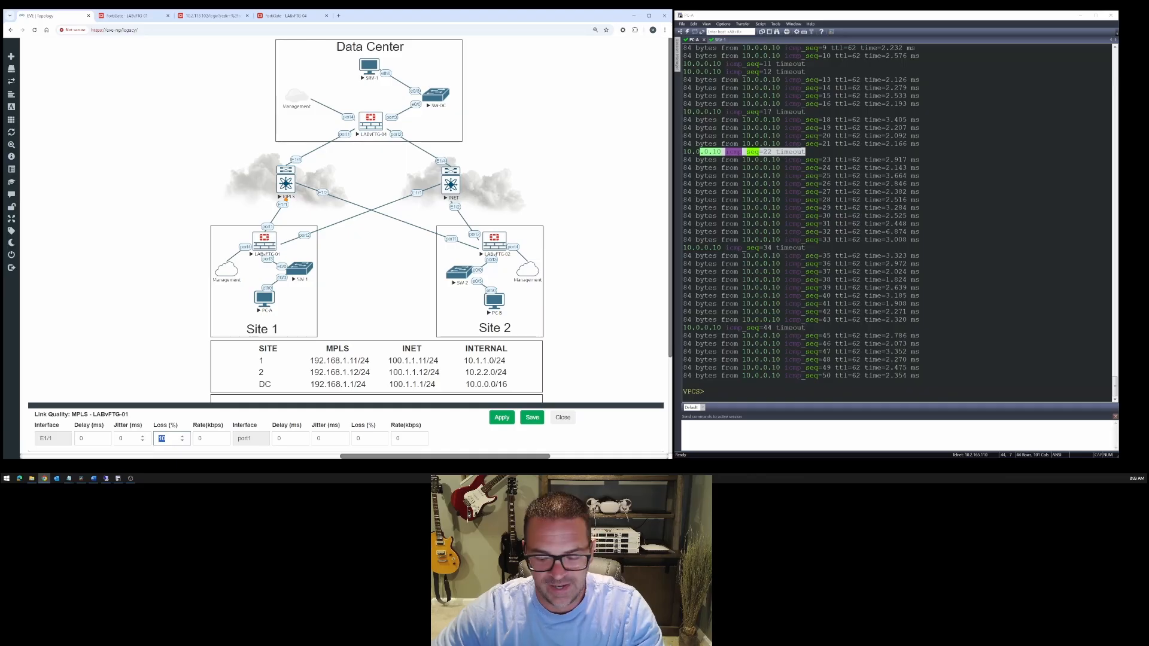
{"action": "key", "text": "BackSpace"}
{"action": "left_click", "coordinate": [501, 418]}
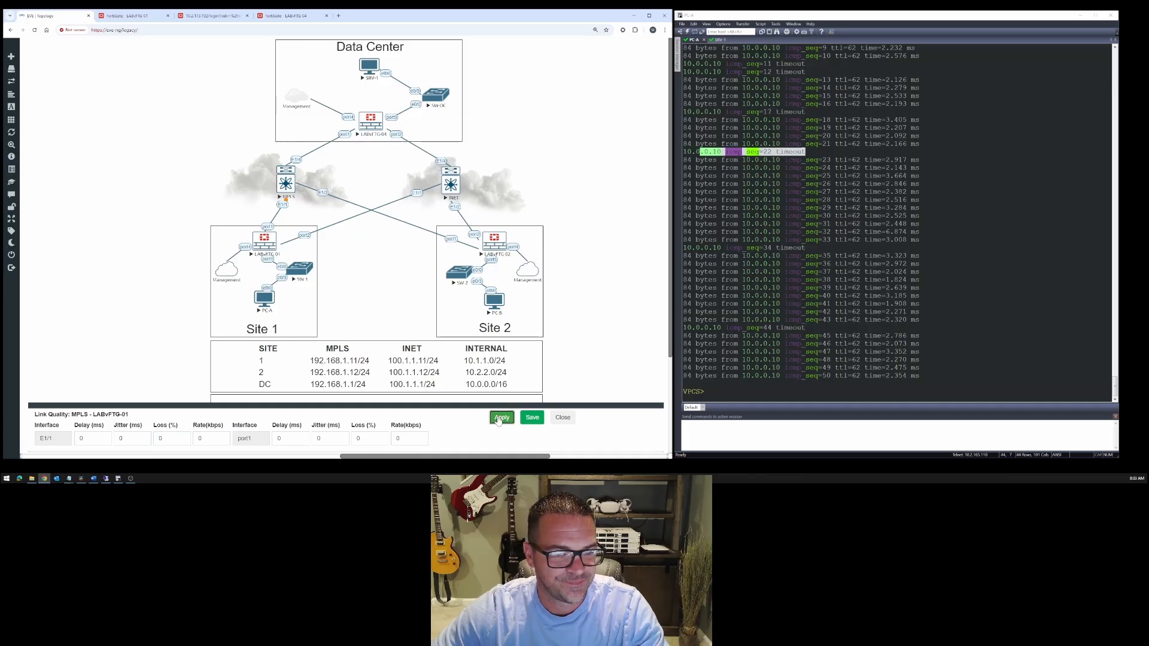
{"action": "left_click", "coordinate": [531, 417]}
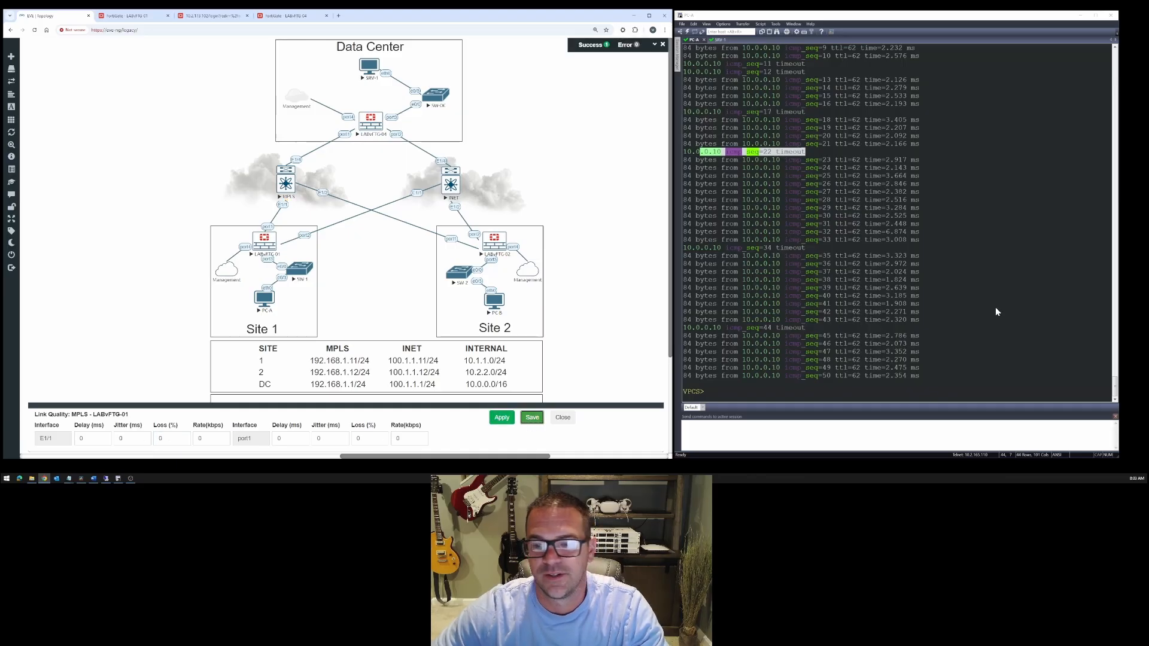
{"action": "left_click", "coordinate": [1030, 308]}
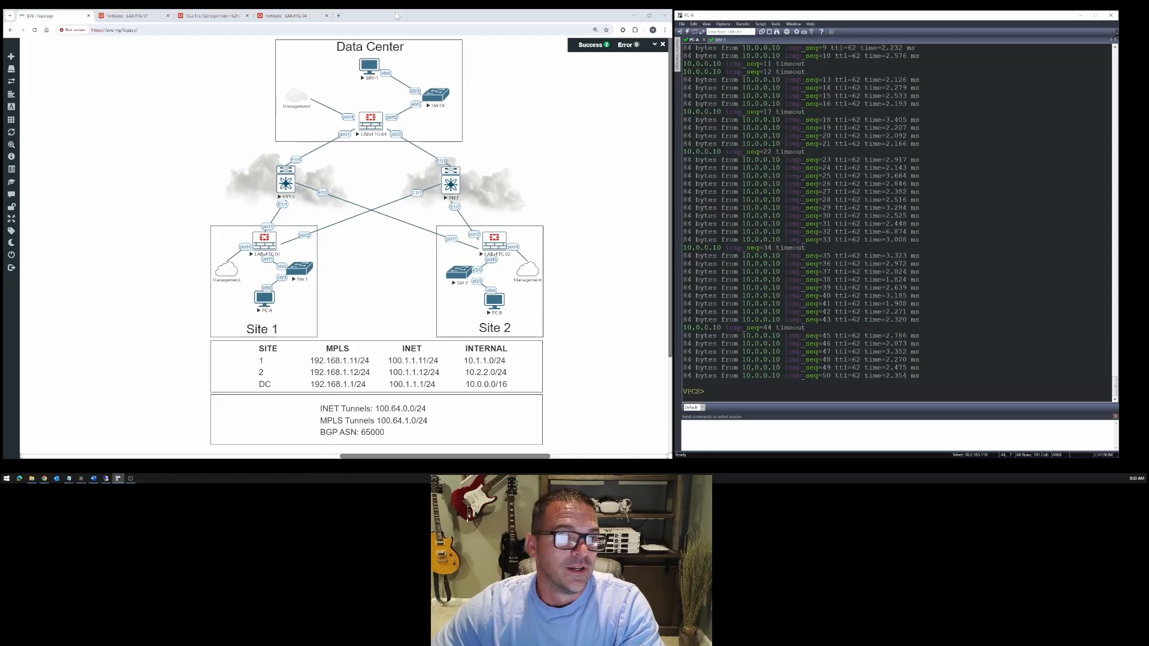